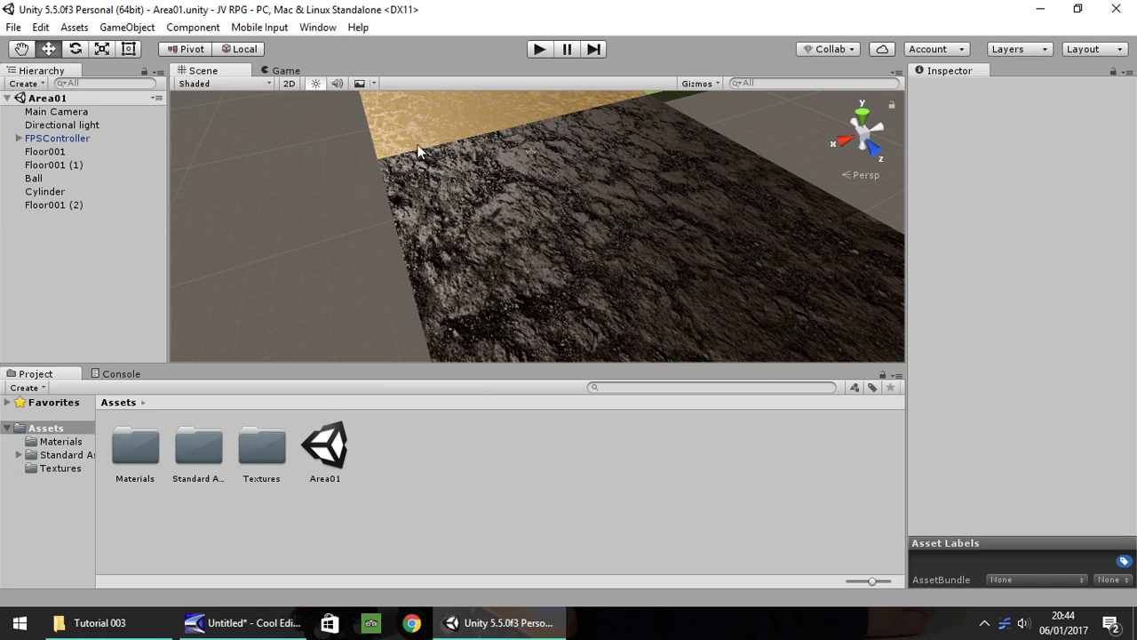
Delete the three floor objects, the Ball and the Cylinder from the Area01 scene
{"action": "left_click", "coordinate": [58, 151]}
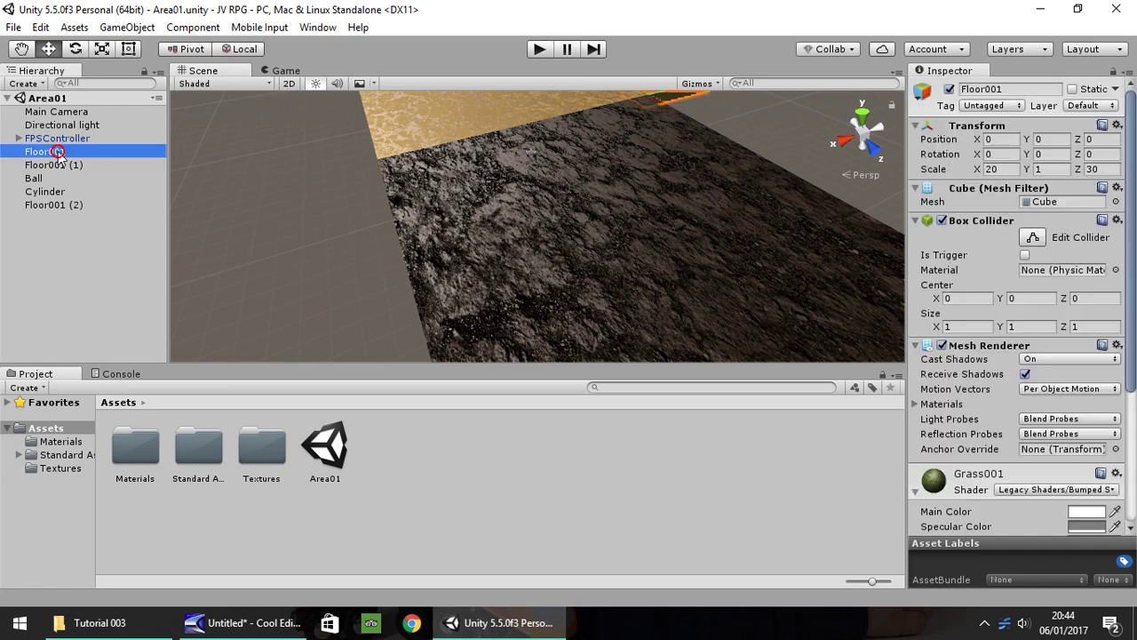
{"action": "left_click", "coordinate": [64, 204], "text": "shift"}
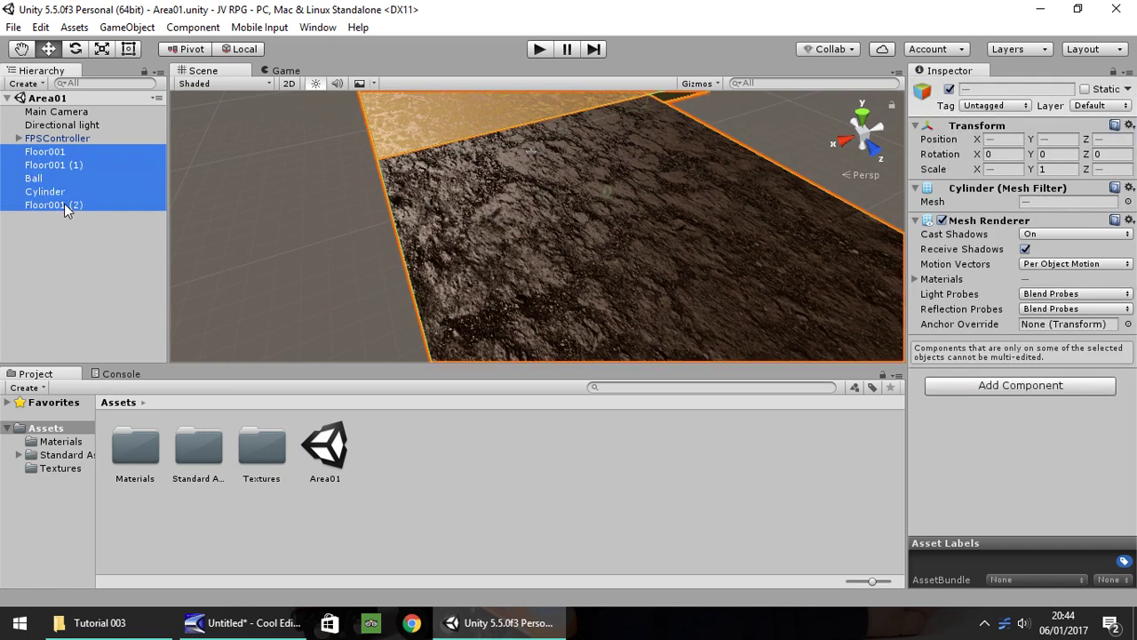
{"action": "key", "text": "Delete"}
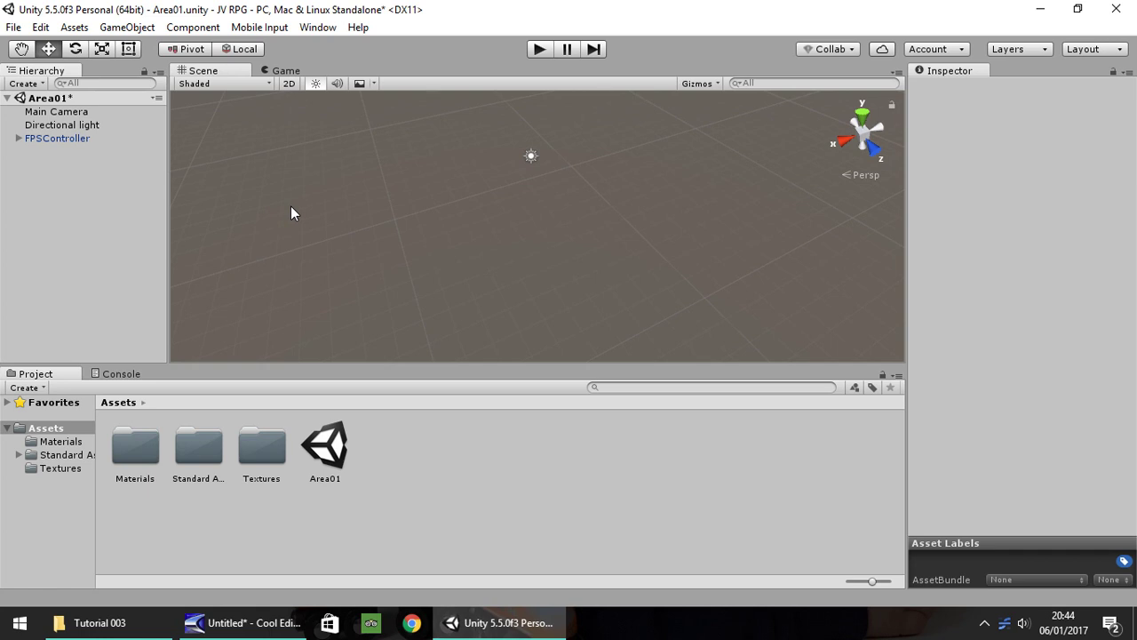
Create a 3D Terrain object in the scene
{"action": "left_click", "coordinate": [138, 28]}
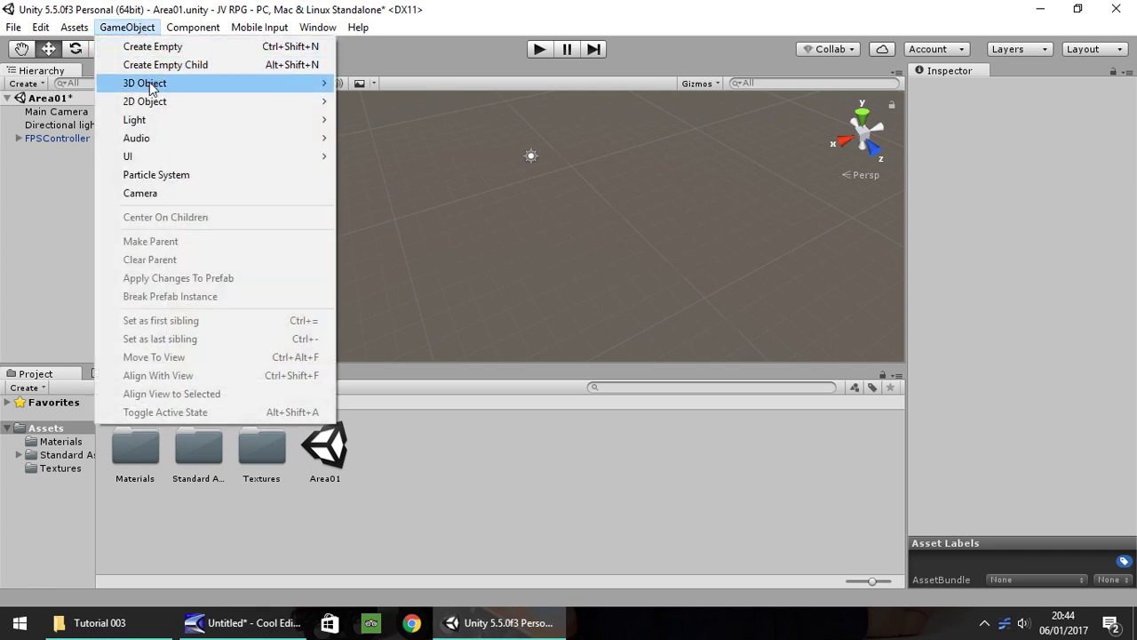
{"action": "mouse_move", "coordinate": [150, 83]}
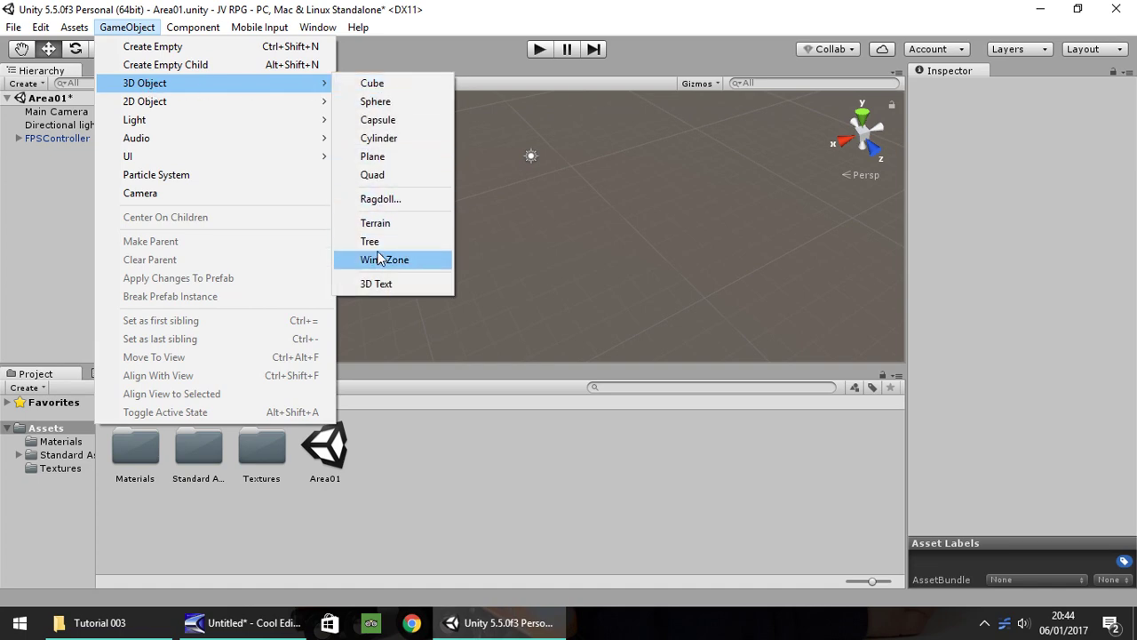
{"action": "left_click", "coordinate": [391, 225]}
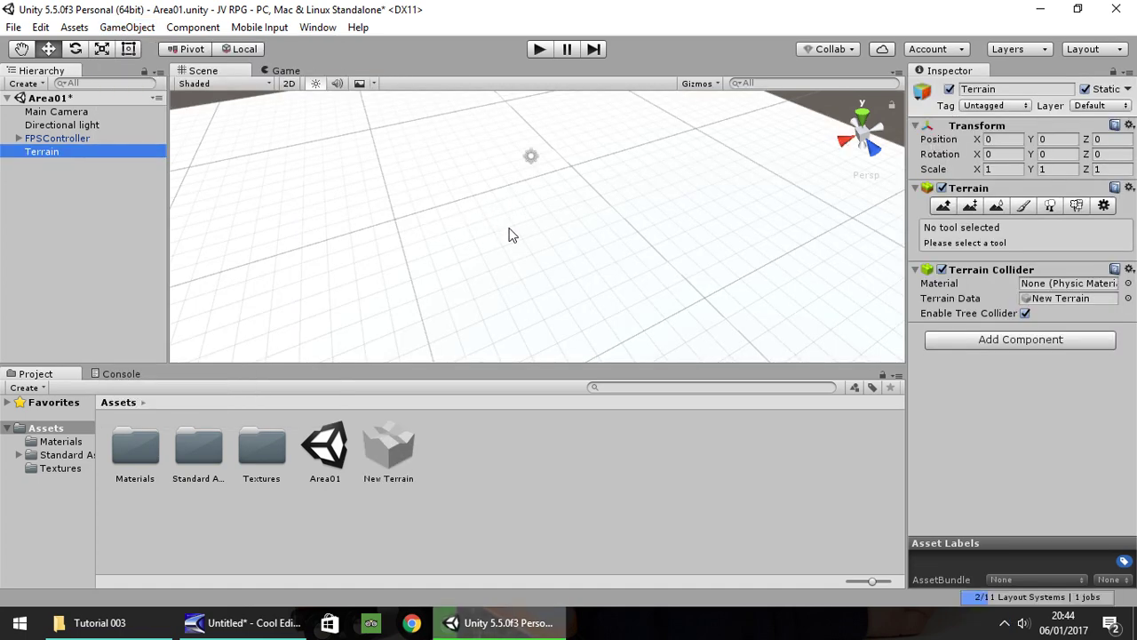
{"action": "right_click_drag", "start_coordinate": [508, 234], "coordinate": [571, 158]}
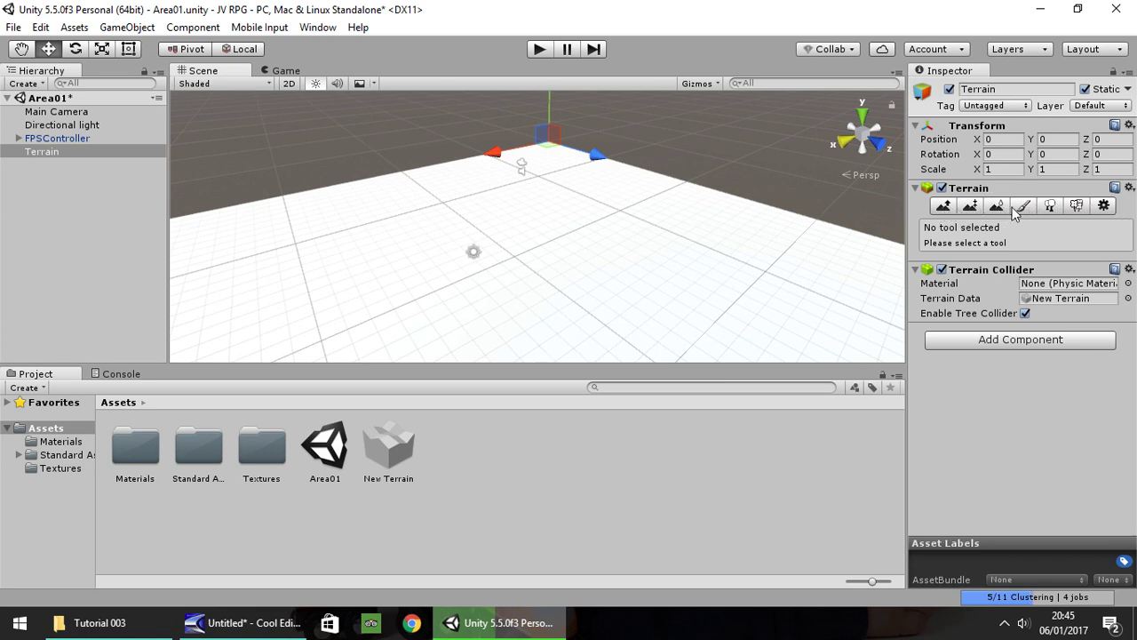
In the terrain's resolution settings, set the width to 1000, the length to 1000 and the height to 750
{"action": "left_click", "coordinate": [944, 206]}
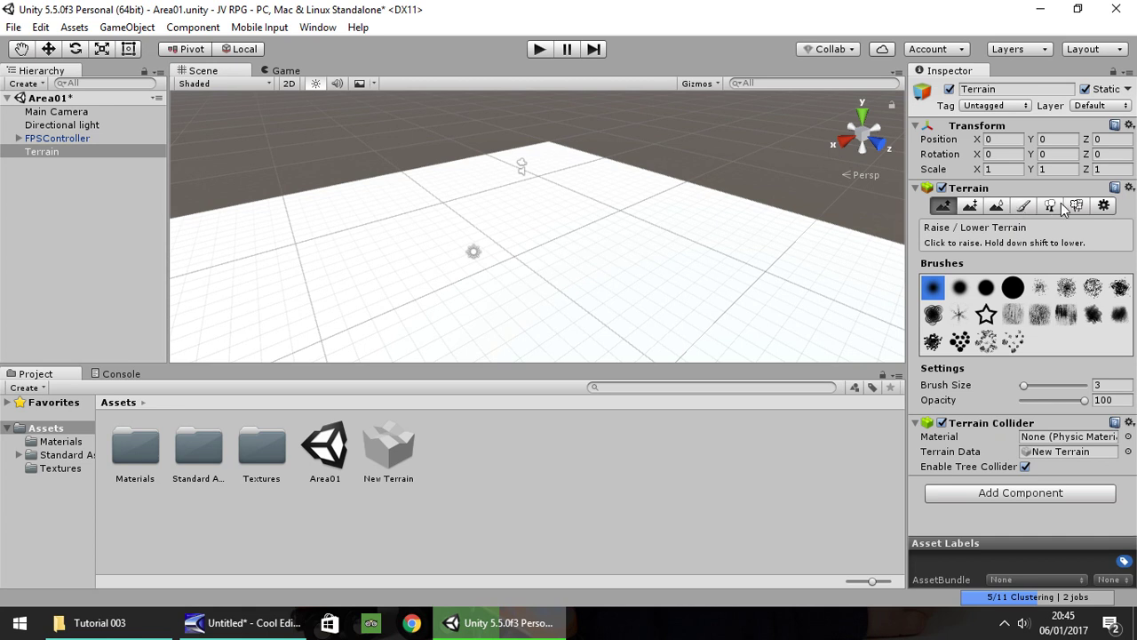
{"action": "left_click", "coordinate": [1104, 206]}
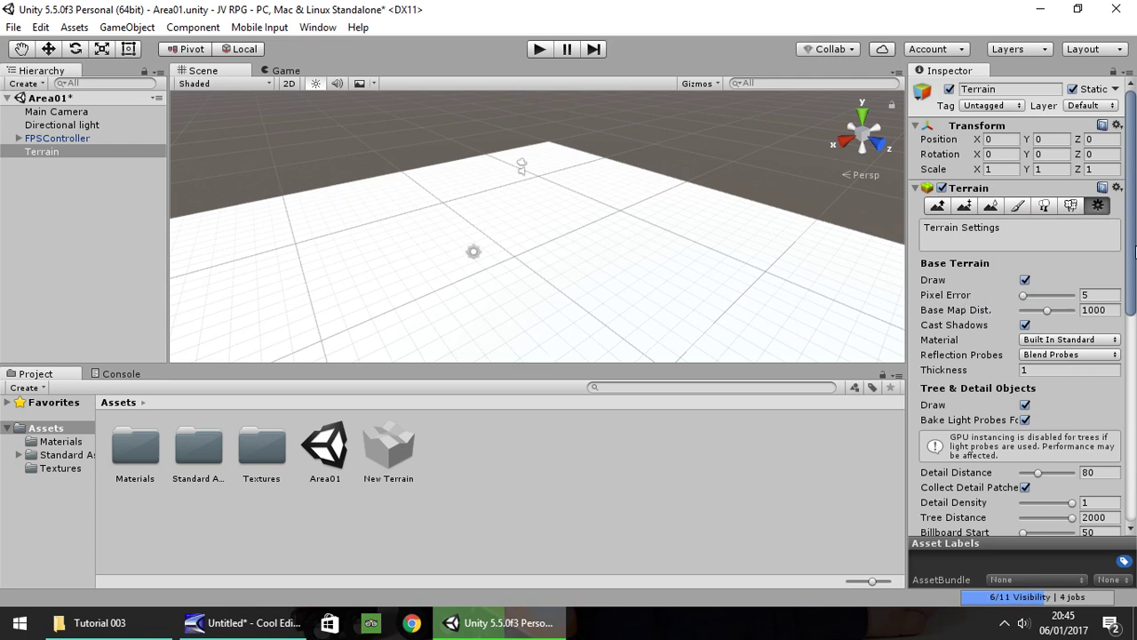
{"action": "left_click_drag", "start_coordinate": [1132, 248], "coordinate": [1132, 293]}
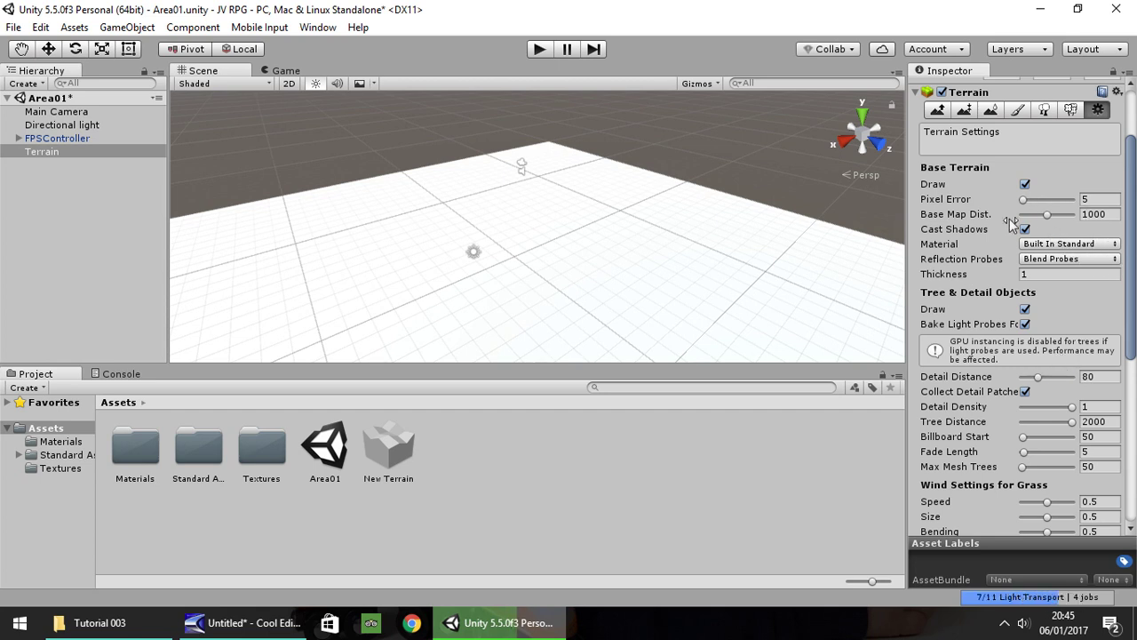
{"action": "scroll", "coordinate": [1134, 200], "scroll_direction": "down", "scroll_amount": 3}
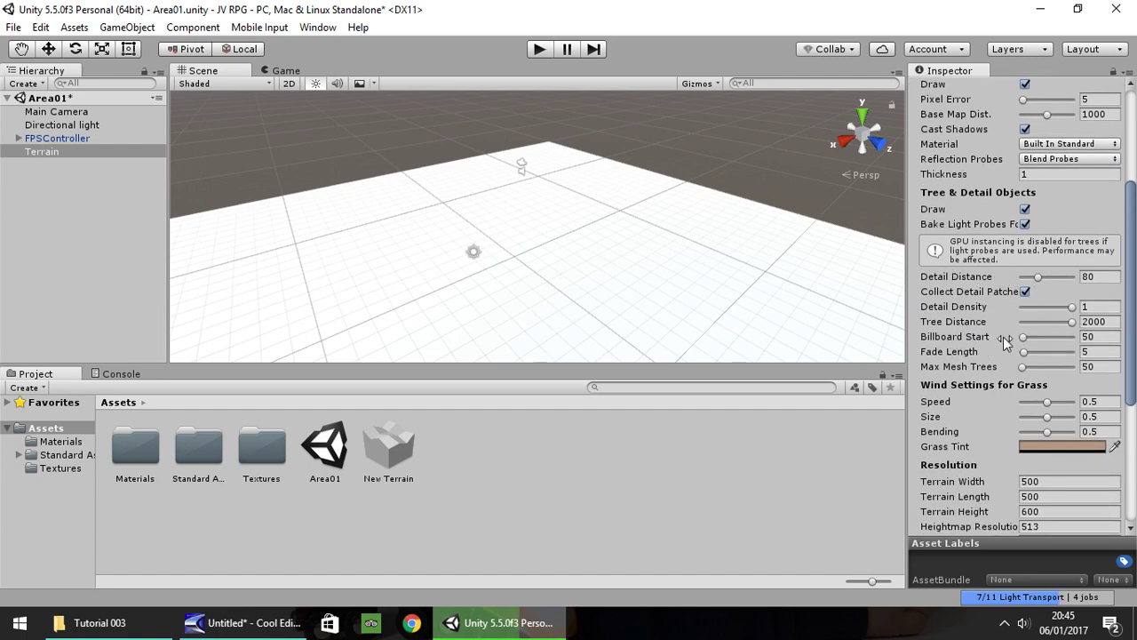
{"action": "scroll", "coordinate": [1133, 305], "scroll_direction": "down", "scroll_amount": 3}
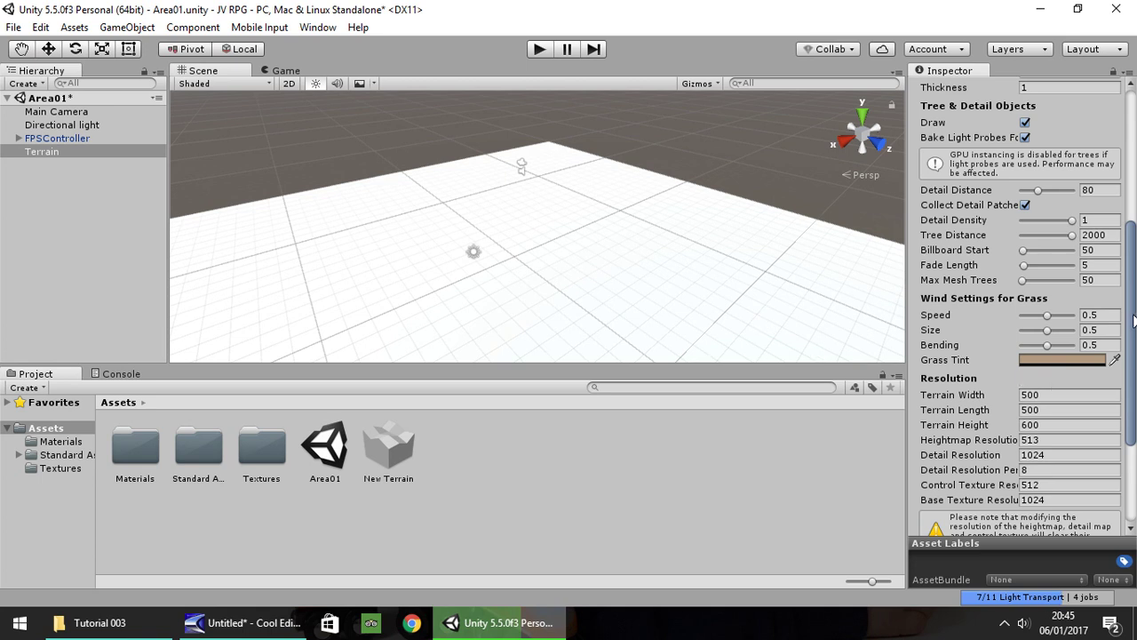
{"action": "scroll", "coordinate": [1057, 302], "scroll_direction": "down", "scroll_amount": 3}
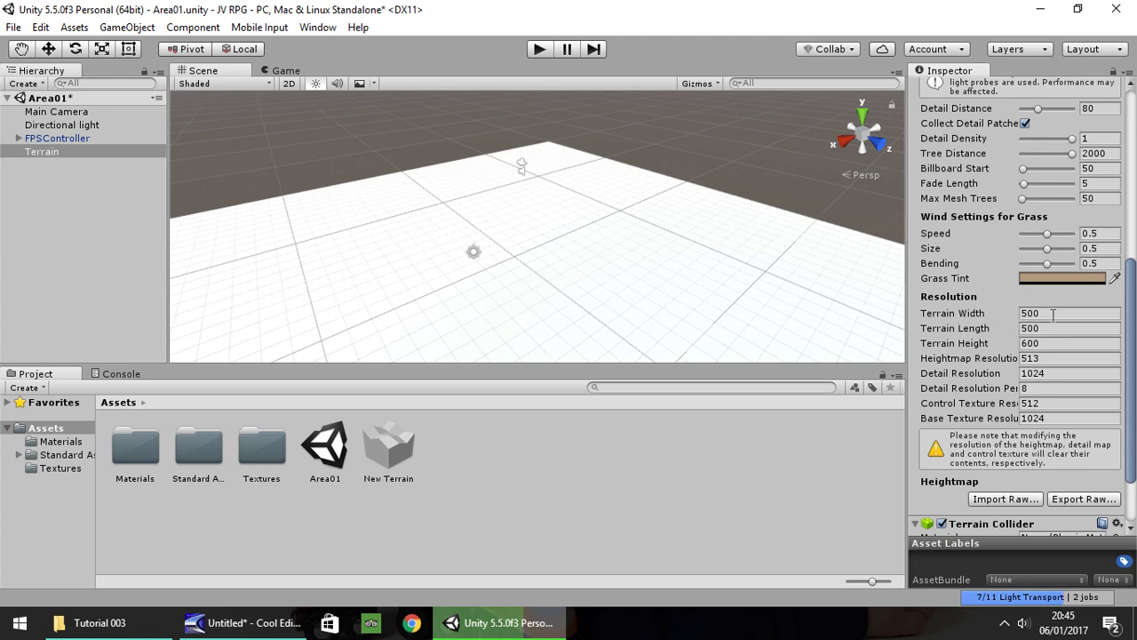
{"action": "left_click_drag", "start_coordinate": [733, 238], "coordinate": [831, 237], "text": "alt"}
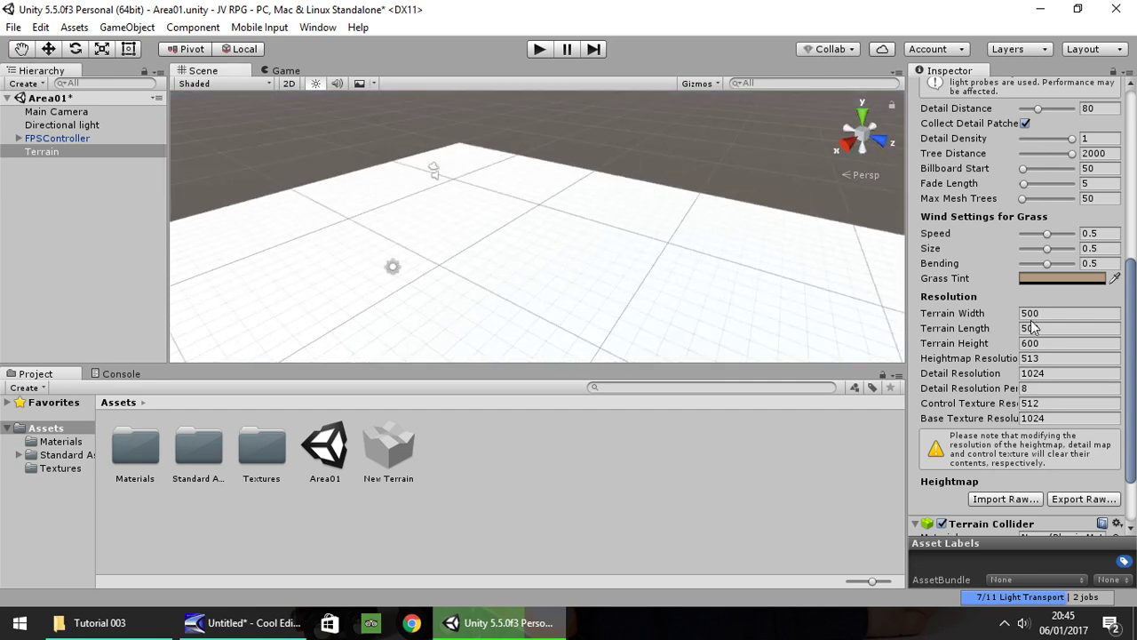
{"action": "left_click", "coordinate": [1052, 314]}
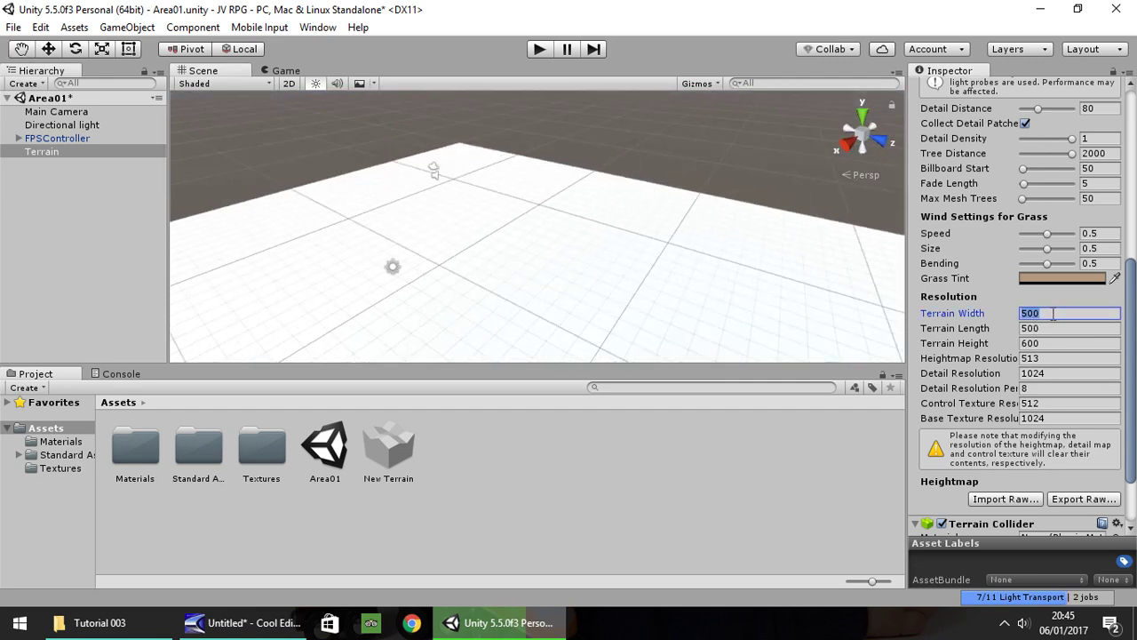
{"action": "type", "text": "1000"}
{"action": "left_click", "coordinate": [1050, 327]}
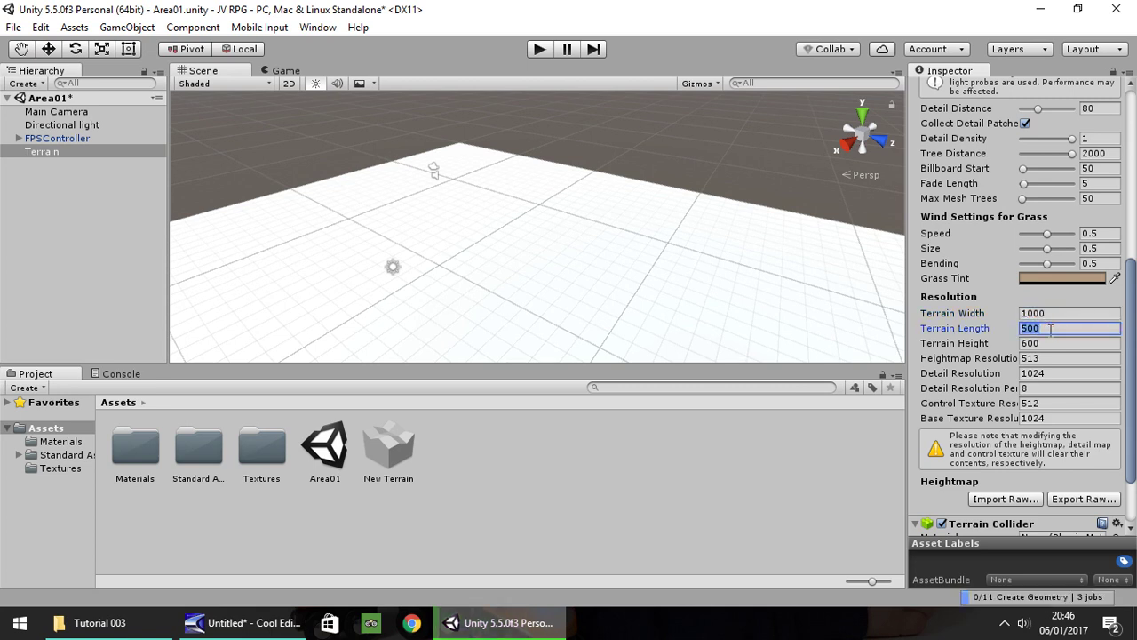
{"action": "type", "text": "1000"}
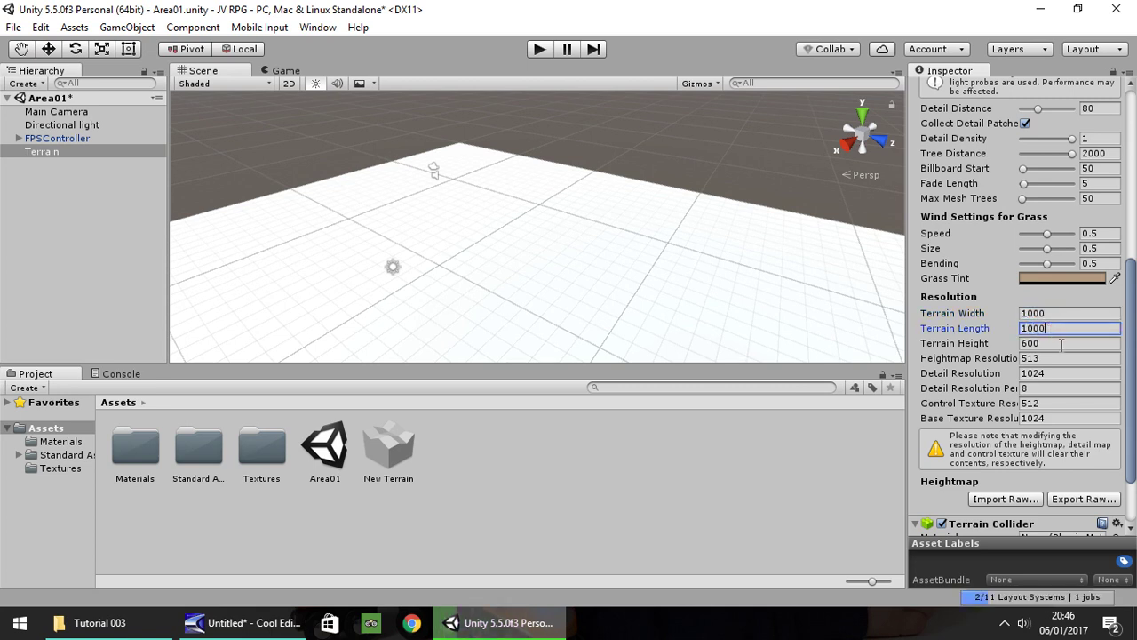
{"action": "left_click", "coordinate": [1061, 343]}
{"action": "type", "text": "750"}
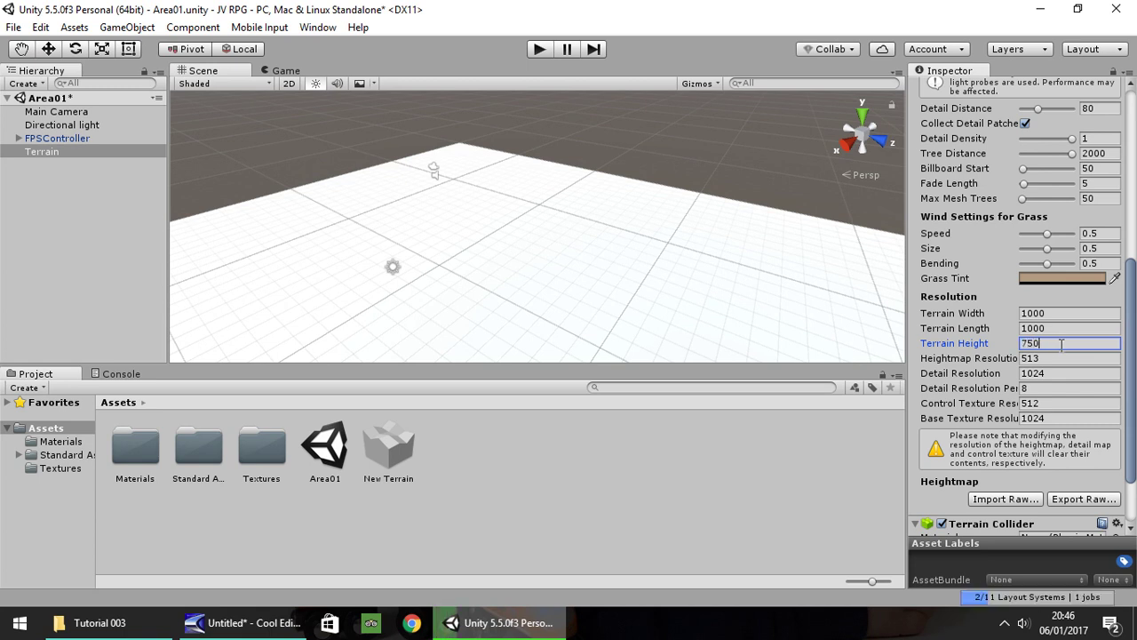
{"action": "left_click", "coordinate": [1069, 357]}
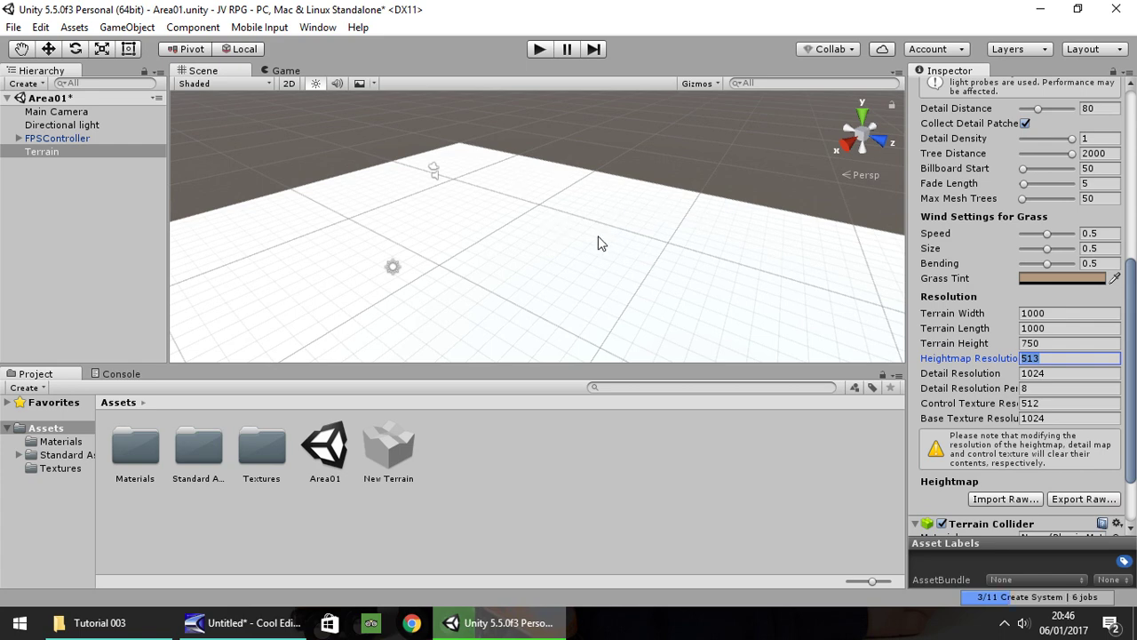
Switch the terrain editing mode to Paint Texture
{"action": "scroll", "coordinate": [1008, 353], "scroll_direction": "up", "scroll_amount": 10}
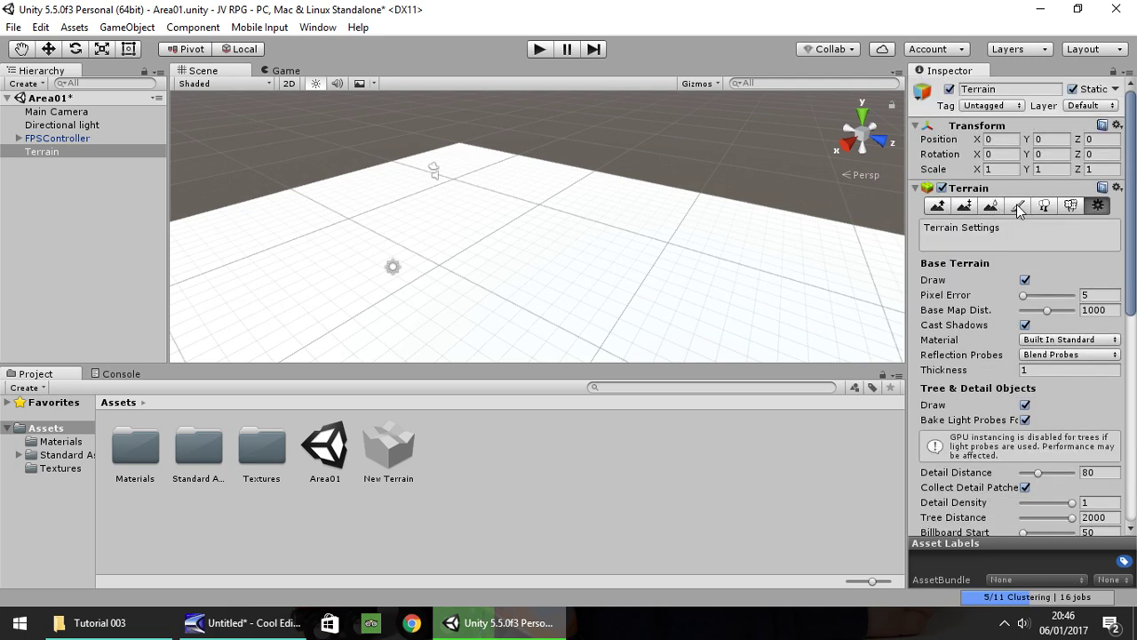
{"action": "left_click", "coordinate": [1017, 205]}
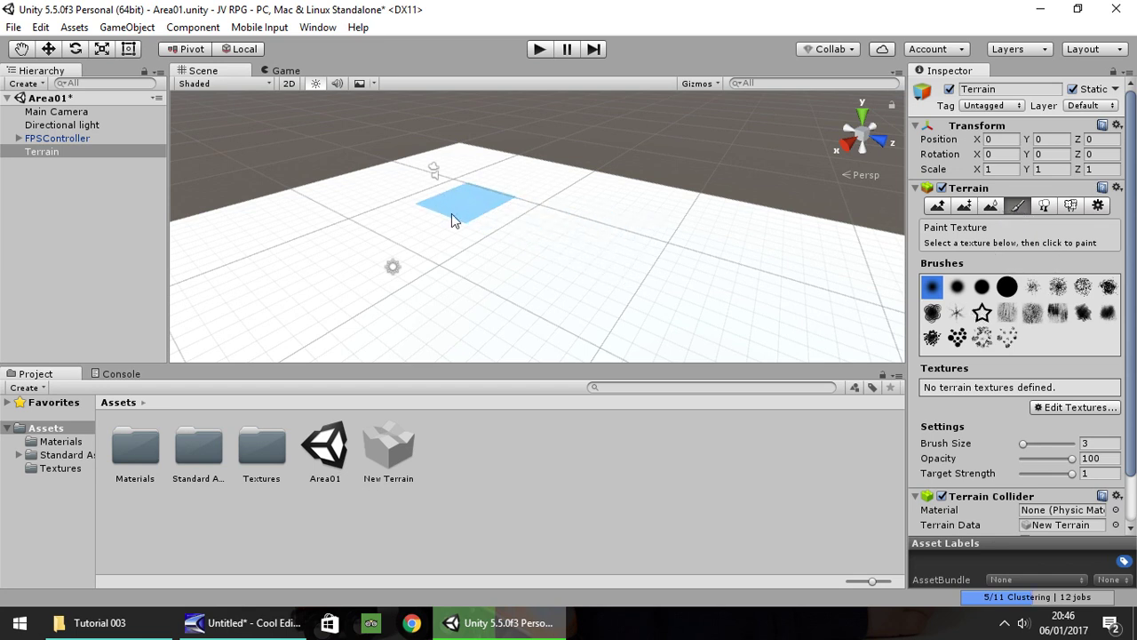
{"action": "left_click_drag", "start_coordinate": [492, 239], "coordinate": [874, 194], "text": "alt"}
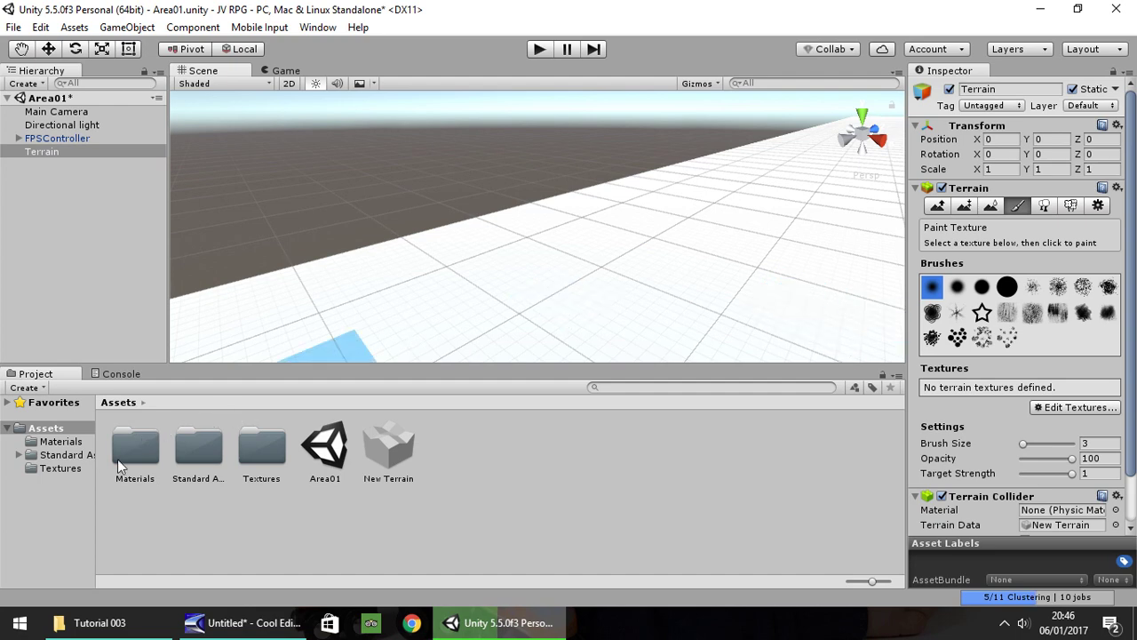
Create a folder named "Terrain Assets" inside the project's Assets folder
{"action": "right_click", "coordinate": [43, 428]}
{"action": "mouse_move", "coordinate": [183, 126]}
{"action": "left_click", "coordinate": [262, 126]}
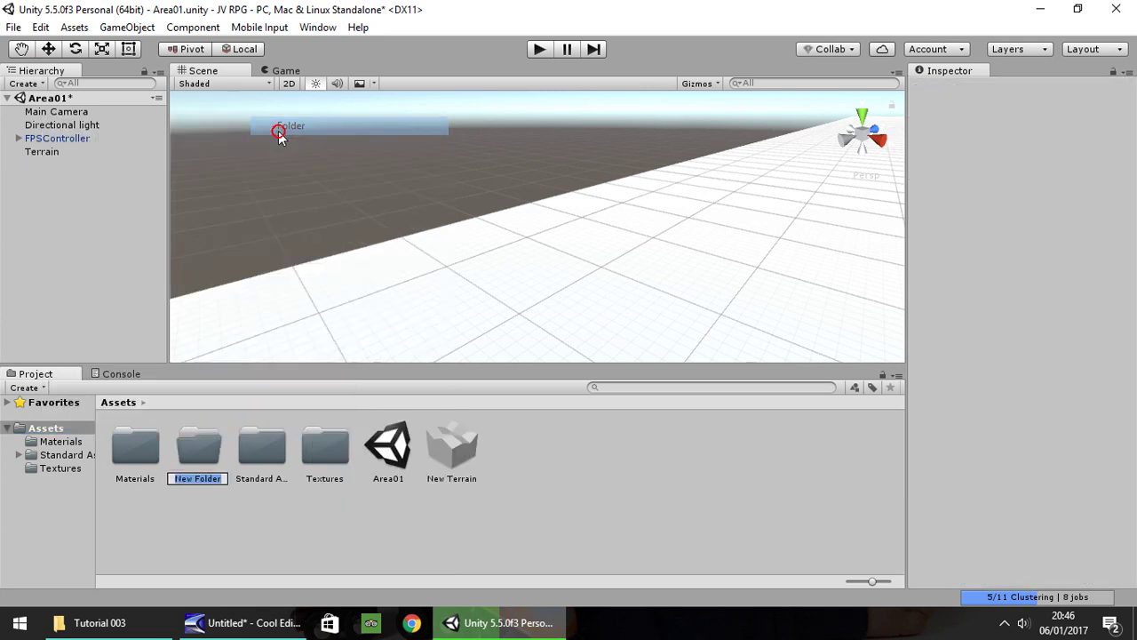
{"action": "type", "text": "Terra"}
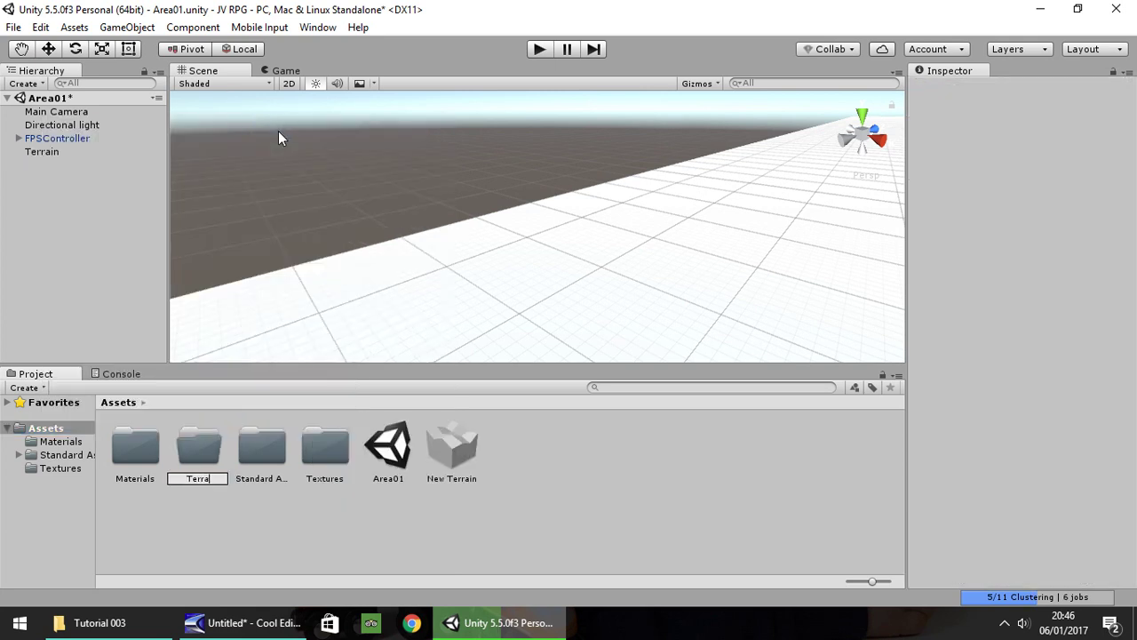
{"action": "type", "text": "in Assets"}
{"action": "key", "text": "Return"}
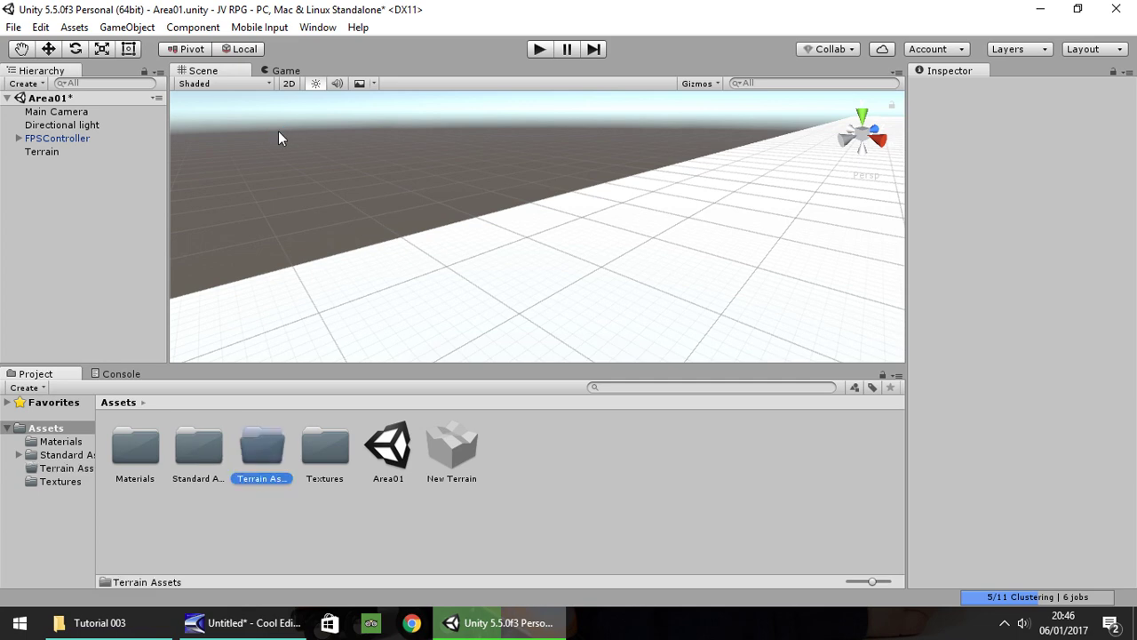
Import the Grass002 image from the Tutorial 003 folder into Terrain Assets and open that asset folder
{"action": "left_click", "coordinate": [99, 622]}
{"action": "left_click_drag", "start_coordinate": [299, 142], "coordinate": [266, 444]}
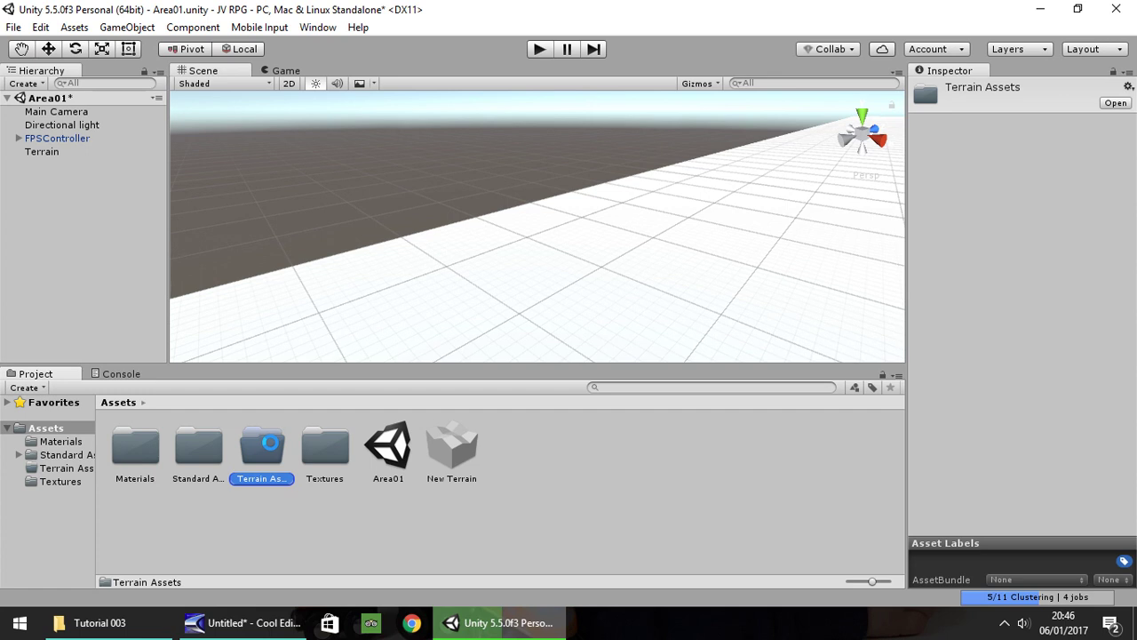
{"action": "double_click", "coordinate": [271, 444]}
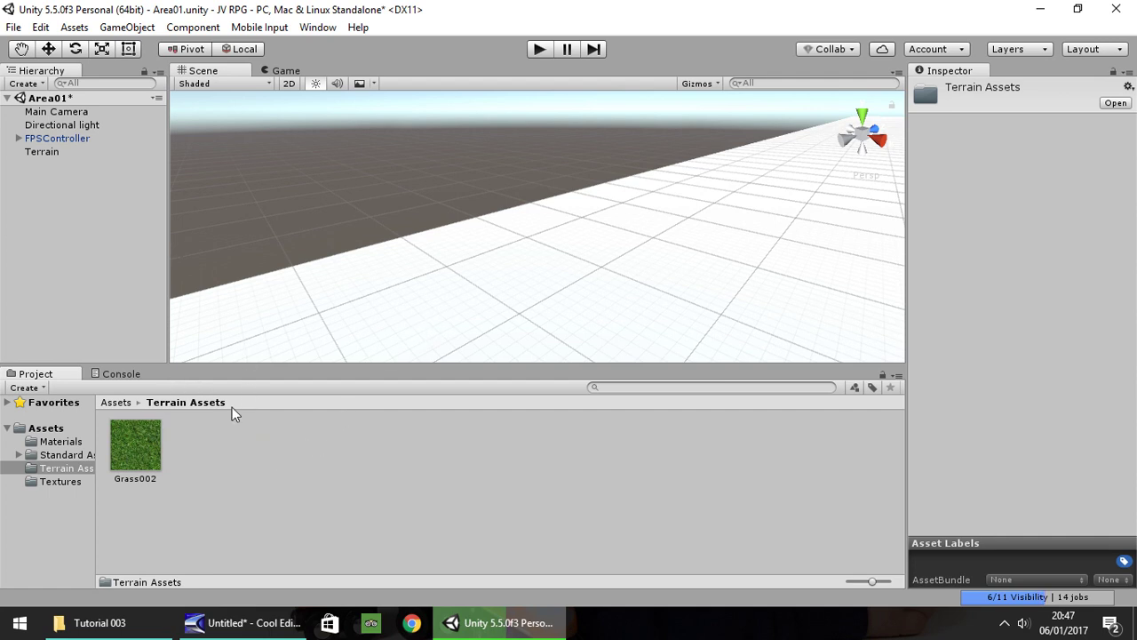
Add Grass002 as the terrain's albedo texture with a tile size of 10 by 10
{"action": "left_click", "coordinate": [631, 269]}
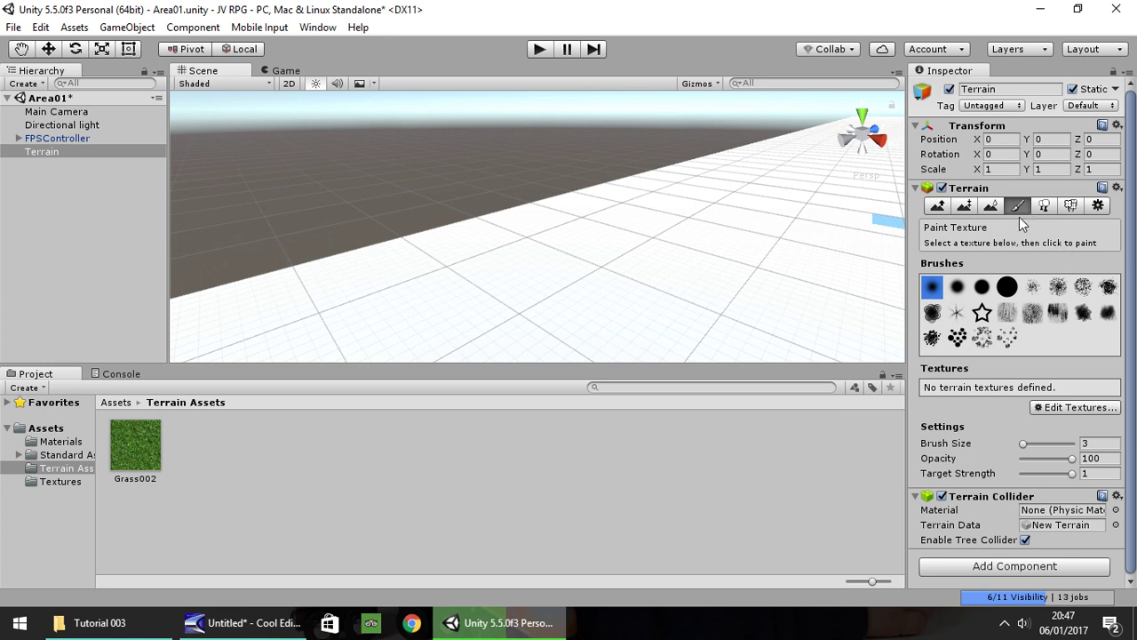
{"action": "left_click", "coordinate": [1070, 407]}
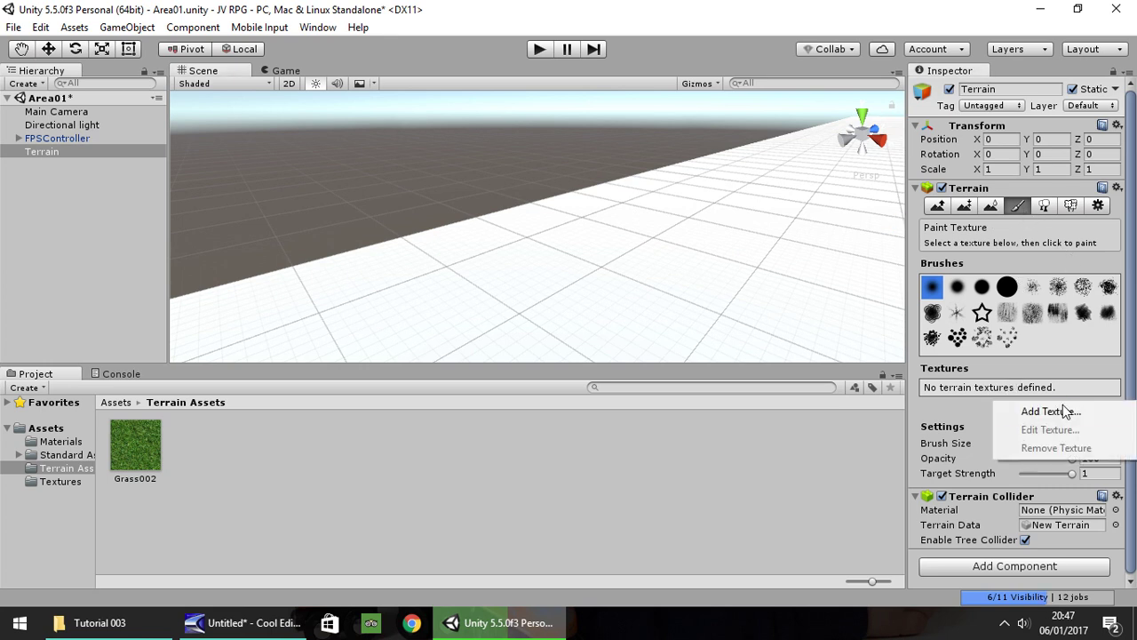
{"action": "left_click", "coordinate": [1065, 413]}
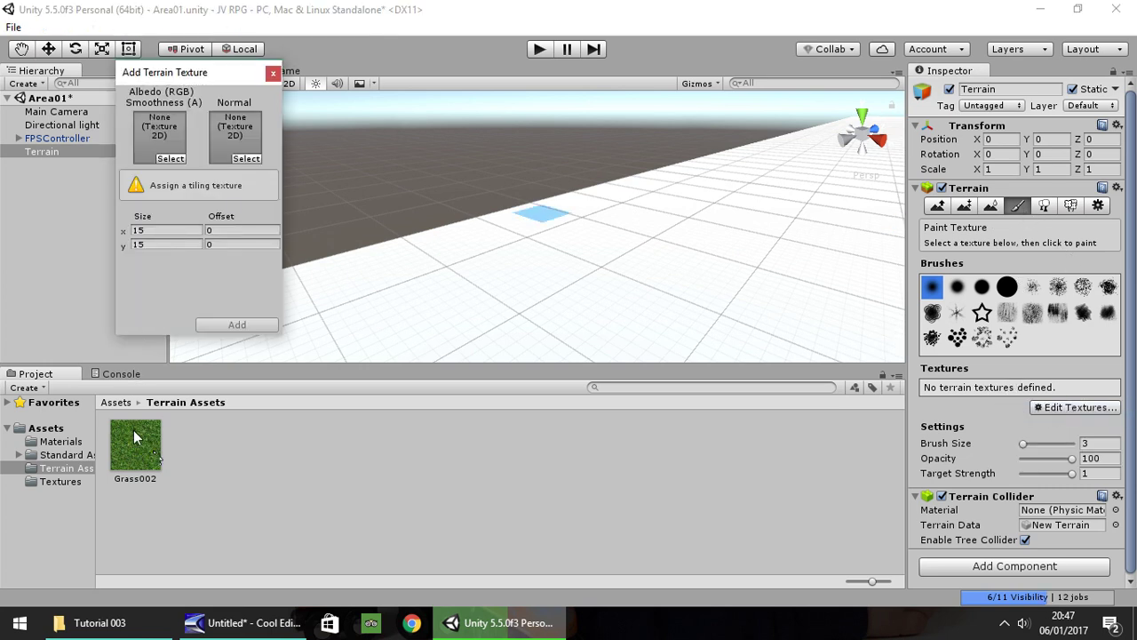
{"action": "left_click_drag", "start_coordinate": [134, 436], "coordinate": [153, 138]}
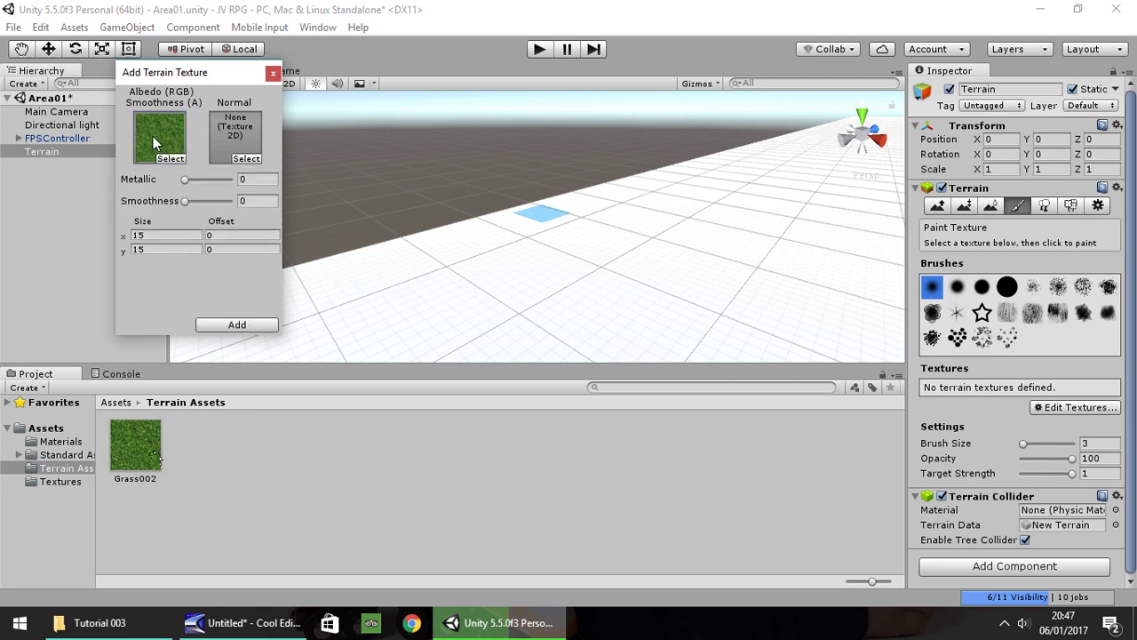
{"action": "left_click", "coordinate": [165, 235]}
{"action": "type", "text": "10"}
{"action": "key", "text": "Tab"}
{"action": "type", "text": "10"}
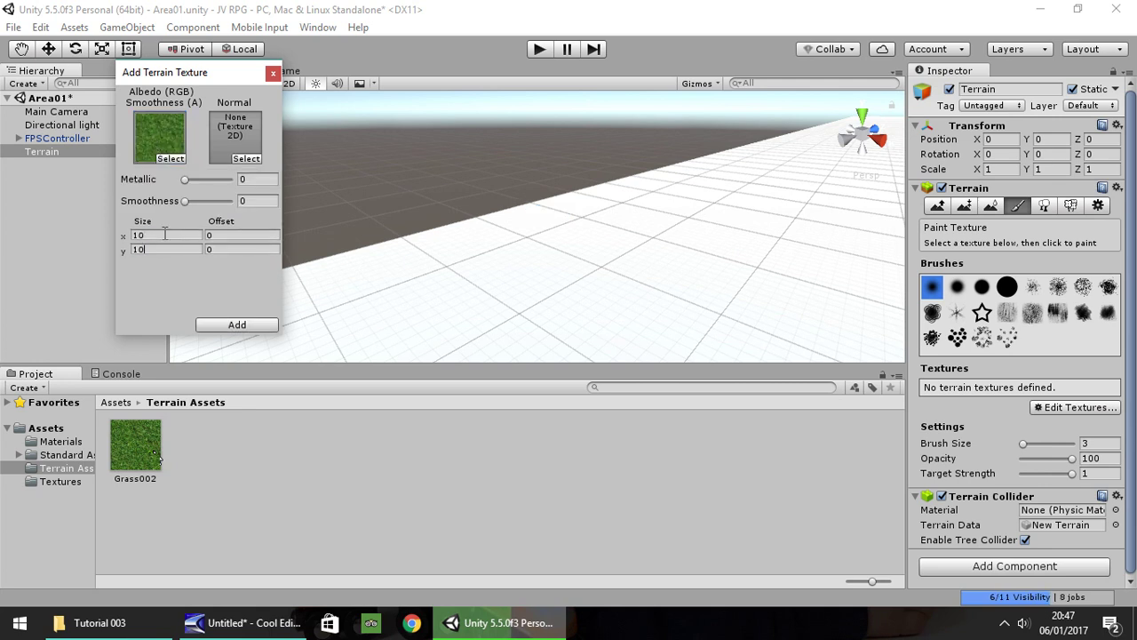
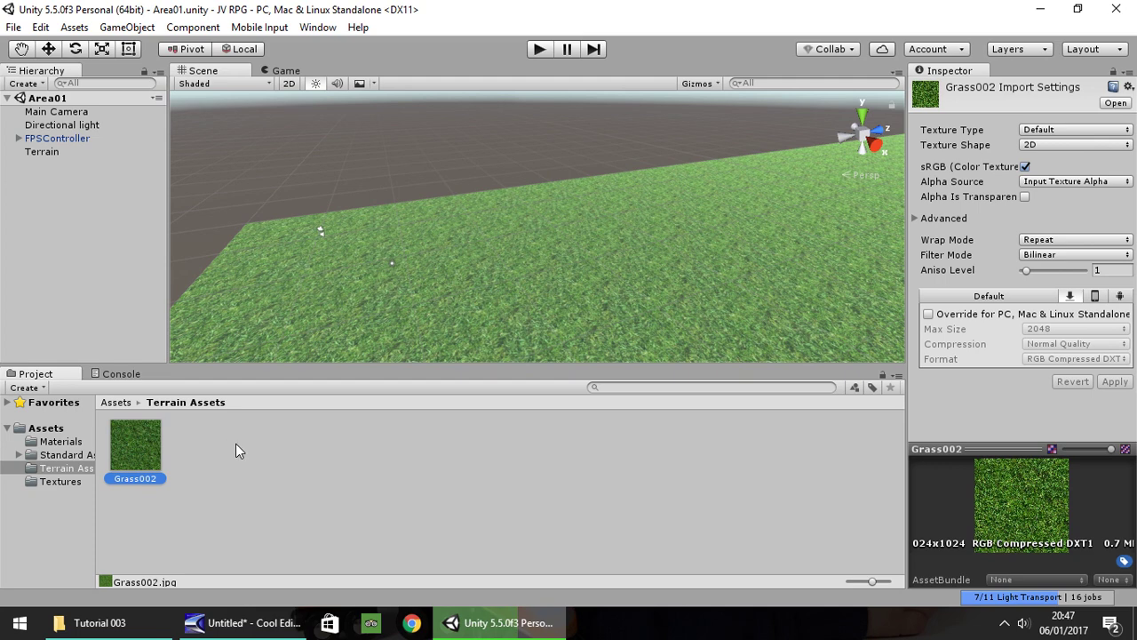
Duplicate the Grass002 texture in the Terrain Assets folder
{"action": "left_click", "coordinate": [191, 476]}
{"action": "left_click", "coordinate": [140, 454]}
{"action": "double_click", "coordinate": [140, 454]}
{"action": "key", "text": "ctrl+d"}
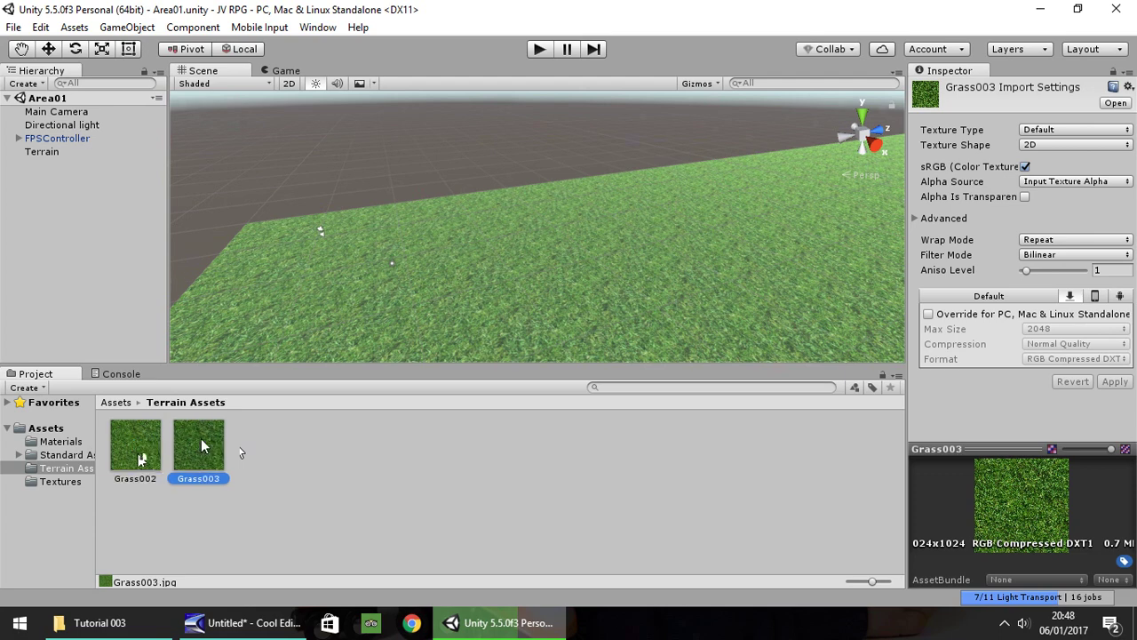
Convert the Grass003 texture to a normal map created from grayscale and apply the import settings
{"action": "left_click", "coordinate": [1050, 130]}
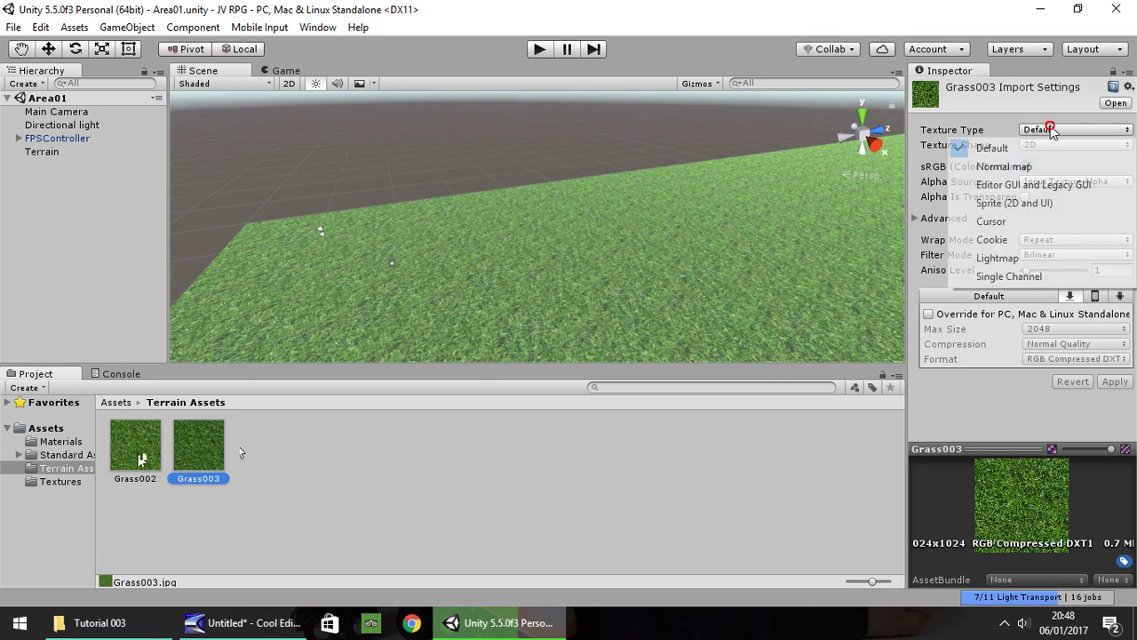
{"action": "left_click", "coordinate": [1003, 167]}
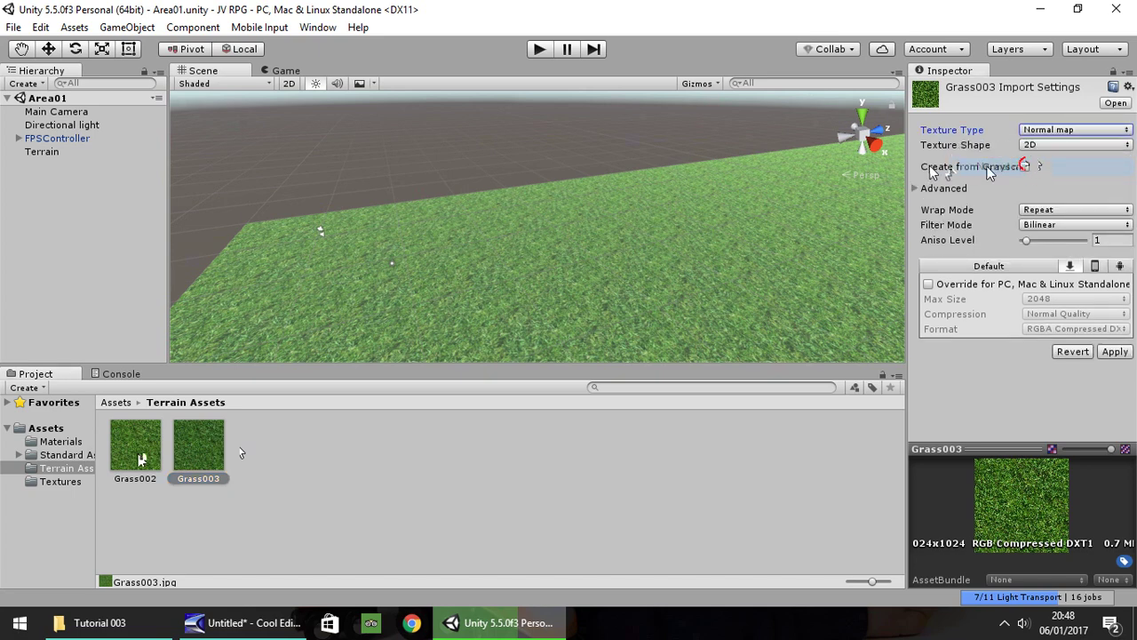
{"action": "left_click", "coordinate": [1025, 167]}
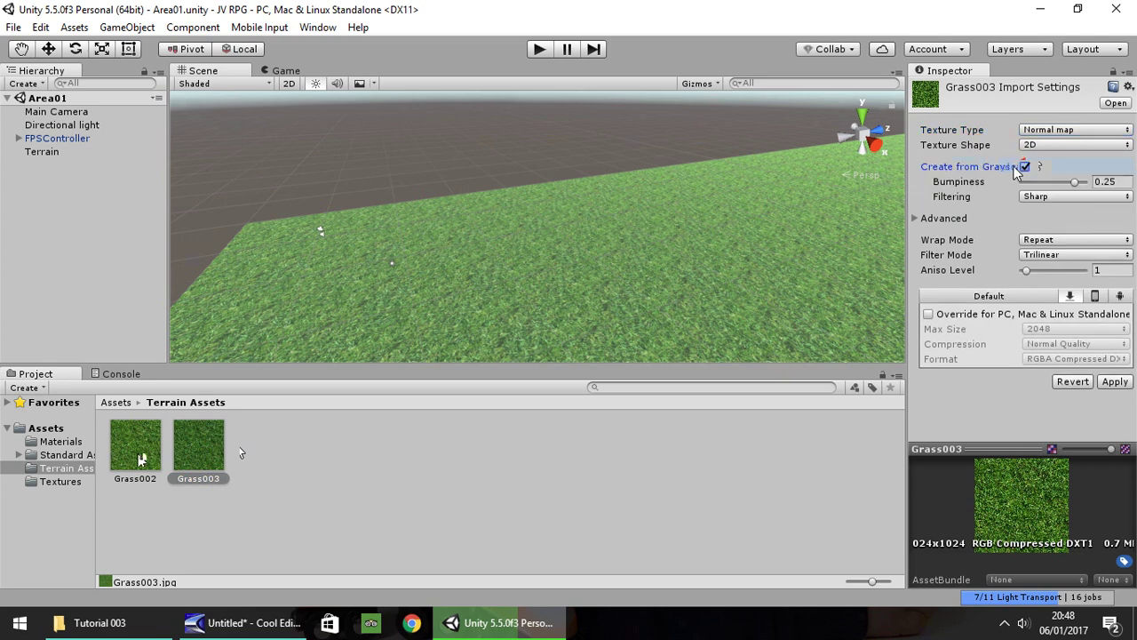
{"action": "left_click", "coordinate": [1115, 381]}
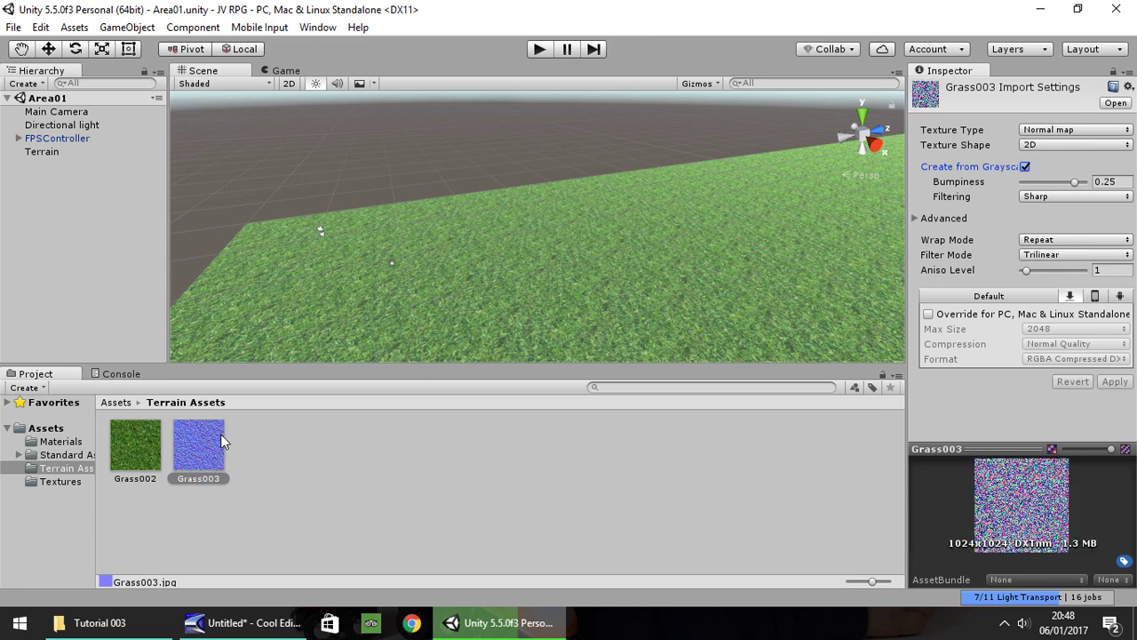
Assign Grass003 from the Terrain Assets folder as the normal map of the terrain's existing grass texture and apply the edit
{"action": "left_click", "coordinate": [62, 481]}
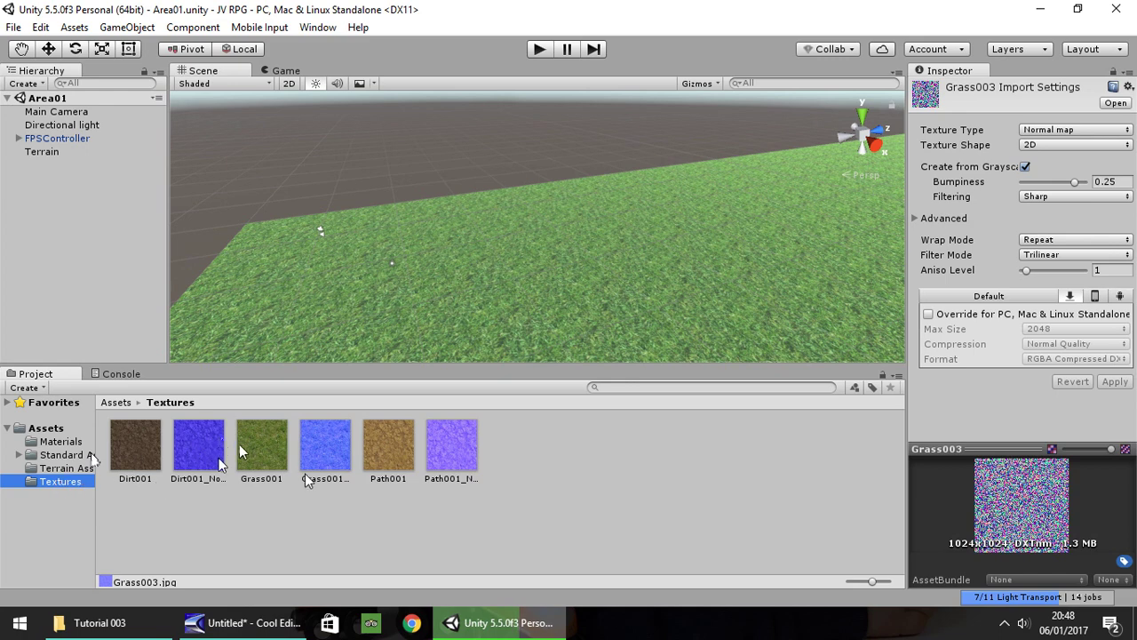
{"action": "left_click", "coordinate": [59, 469]}
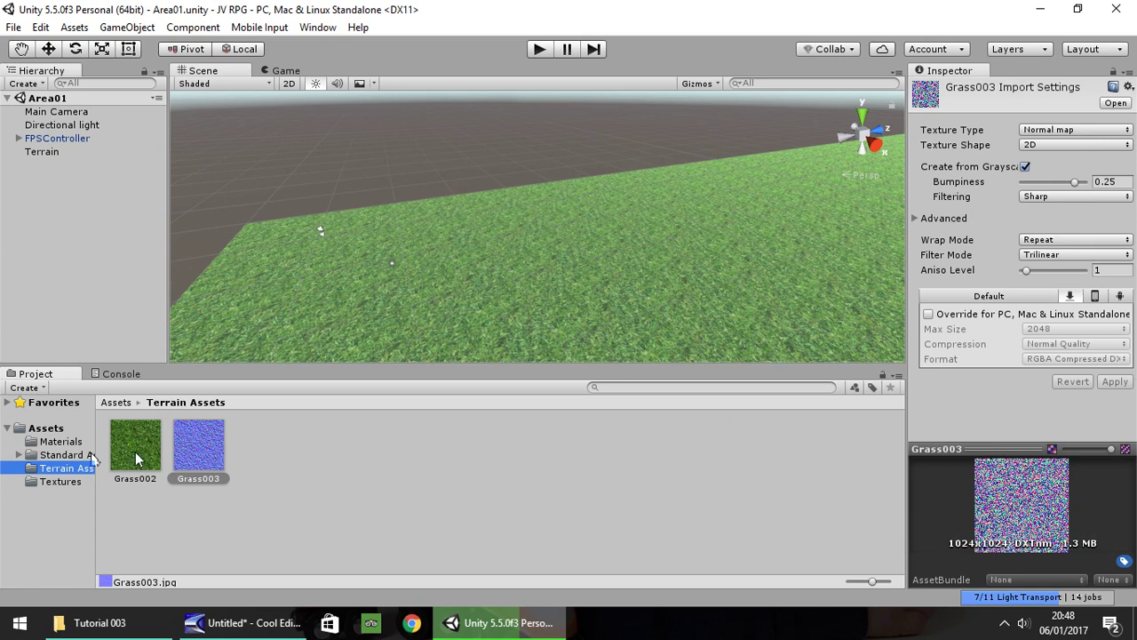
{"action": "left_click", "coordinate": [389, 259]}
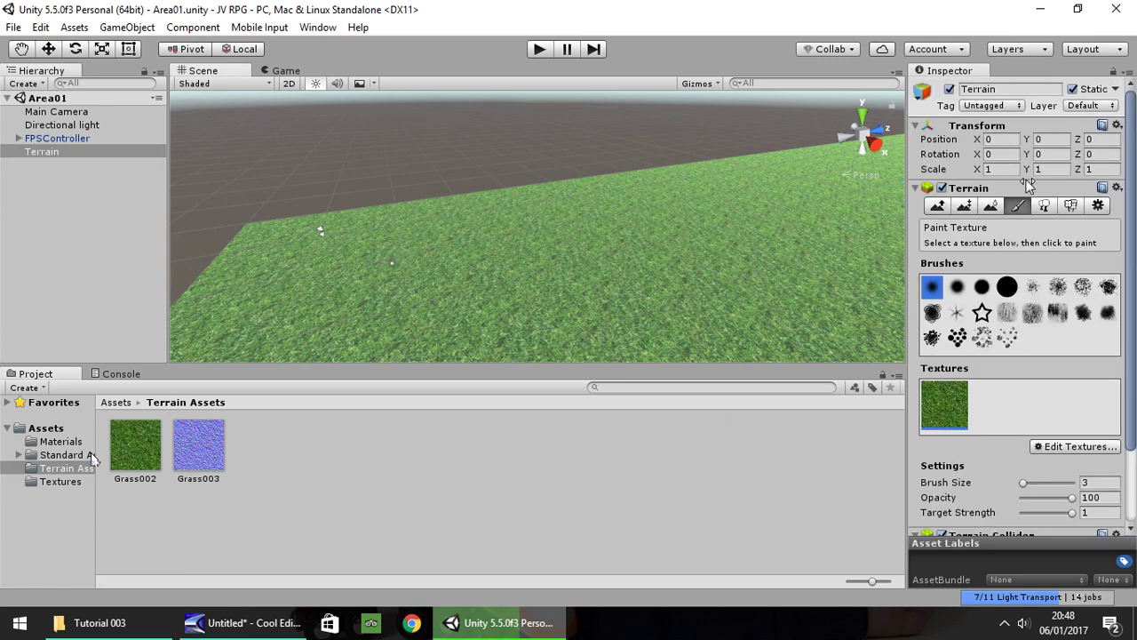
{"action": "left_click", "coordinate": [1071, 447]}
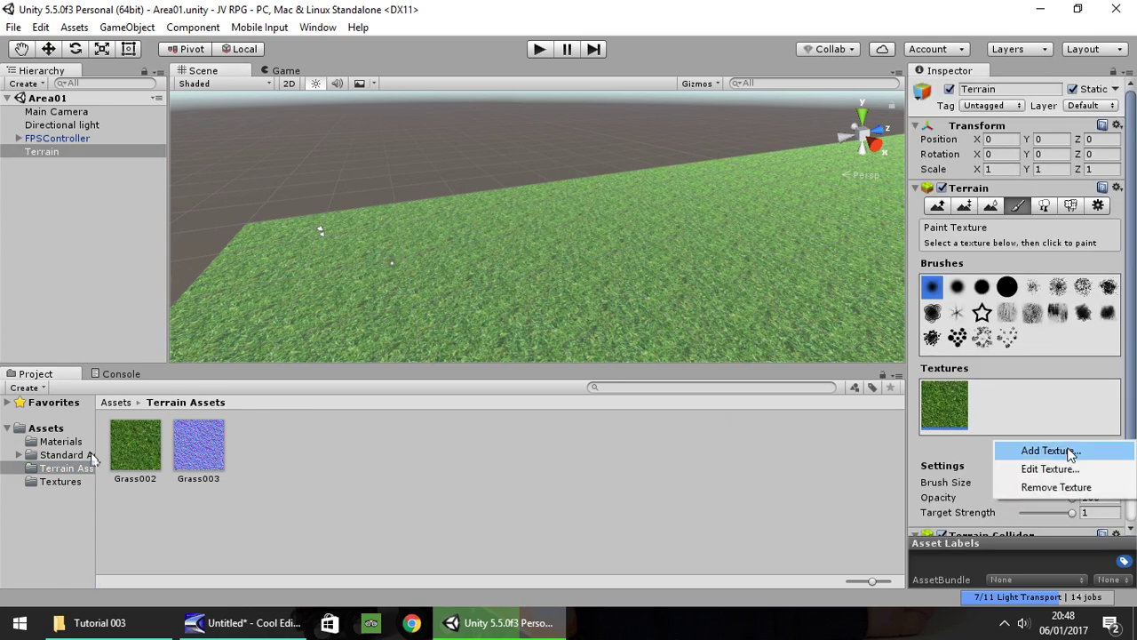
{"action": "left_click", "coordinate": [1030, 469]}
{"action": "left_click", "coordinate": [205, 442]}
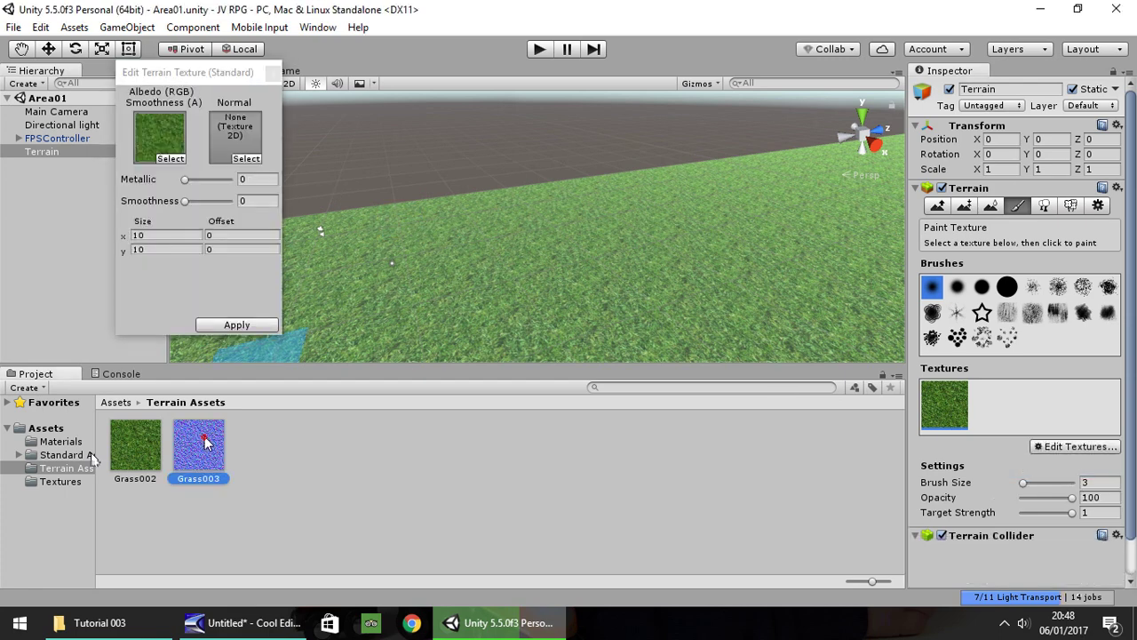
{"action": "left_click_drag", "start_coordinate": [205, 441], "coordinate": [236, 135]}
{"action": "left_click", "coordinate": [253, 325]}
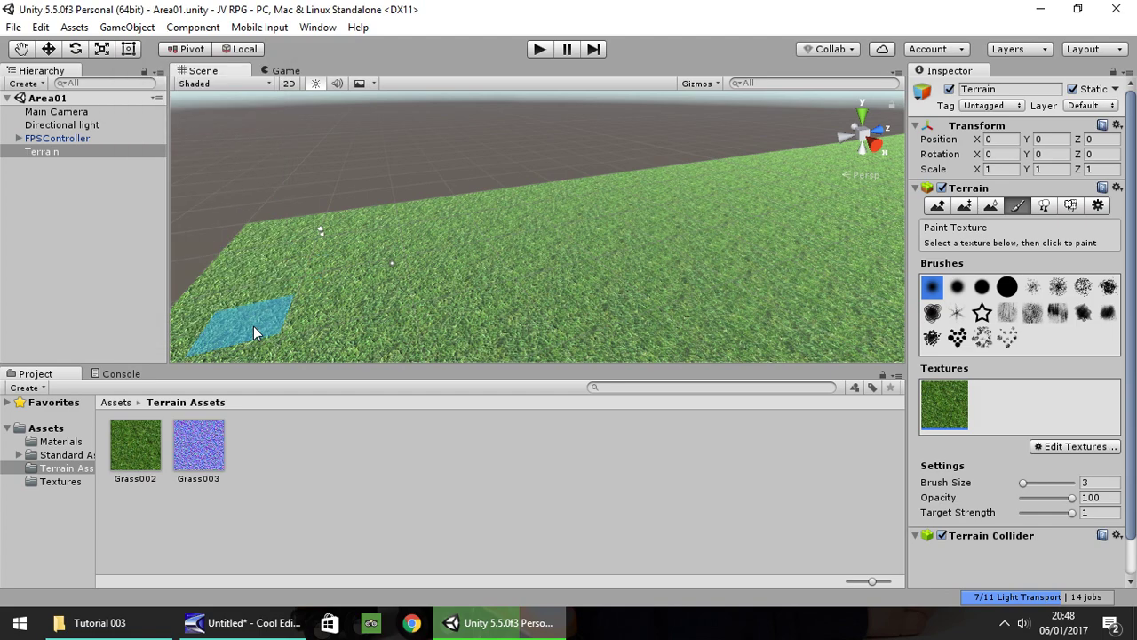
Change the terrain's base material to Built In Legacy Diffuse and inspect the grass surface
{"action": "left_click_drag", "start_coordinate": [418, 293], "coordinate": [667, 294], "text": "alt"}
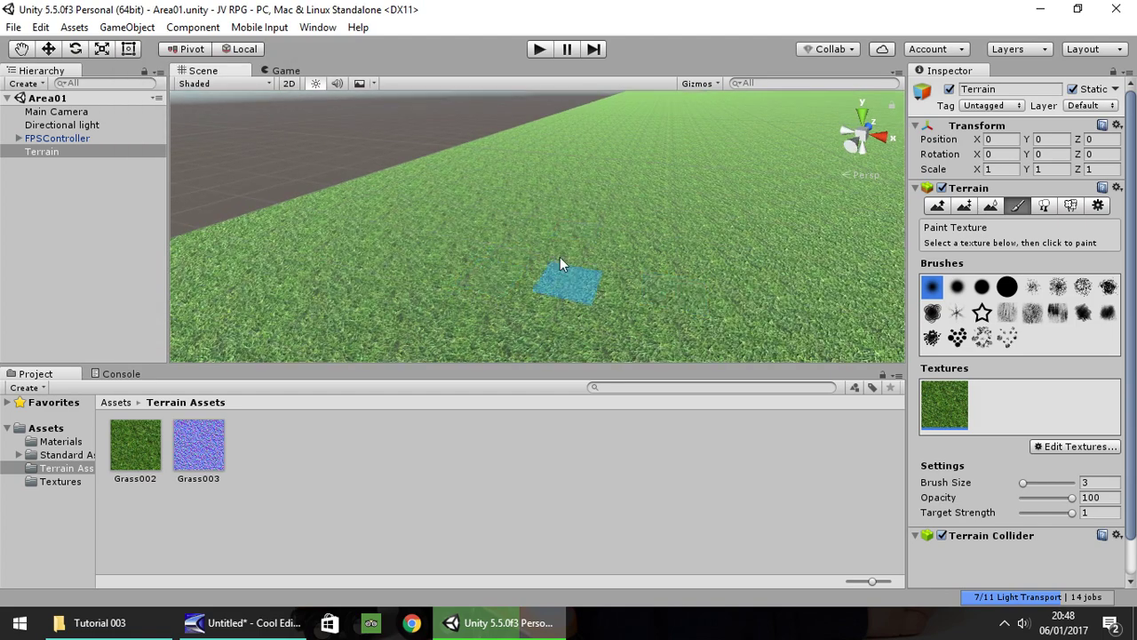
{"action": "left_click_drag", "start_coordinate": [455, 244], "coordinate": [150, 261], "text": "alt"}
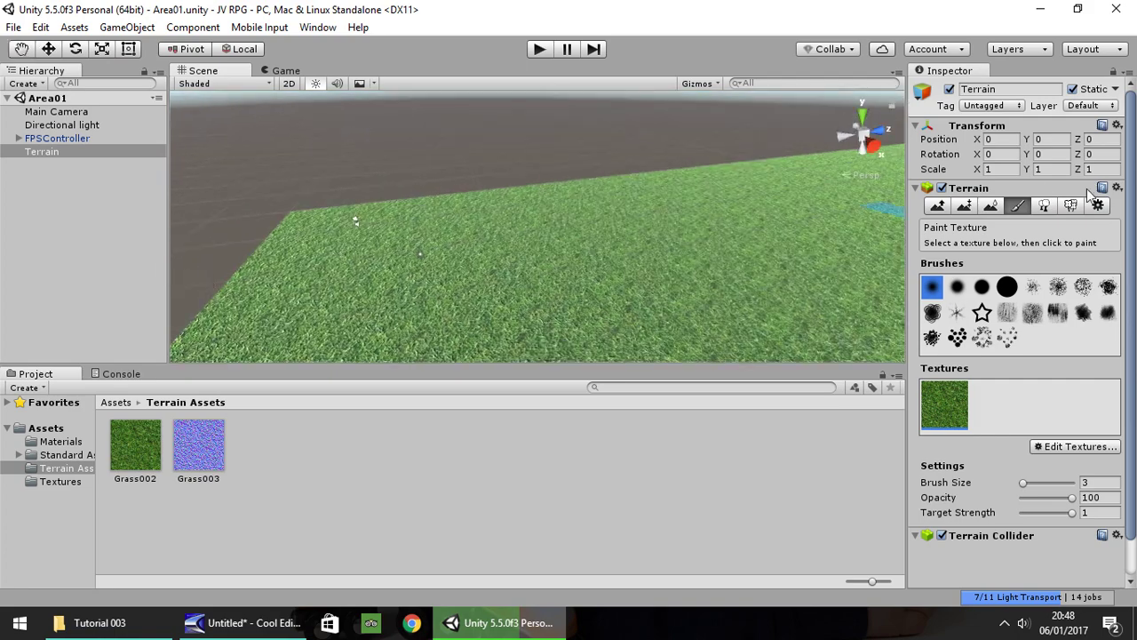
{"action": "left_click", "coordinate": [1098, 205]}
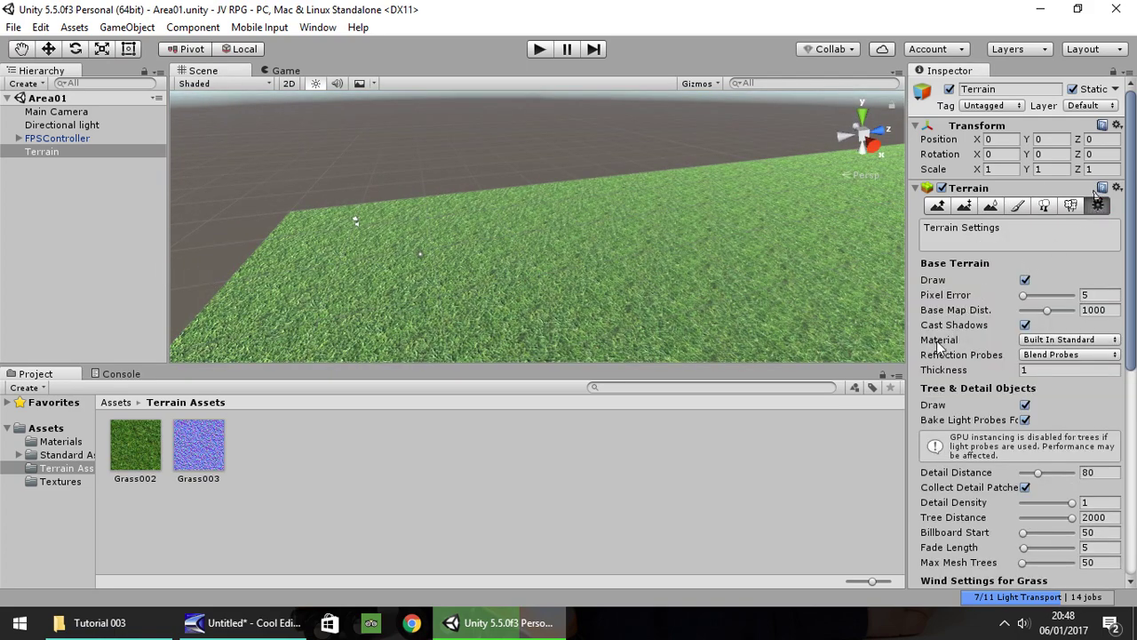
{"action": "left_click", "coordinate": [1112, 341]}
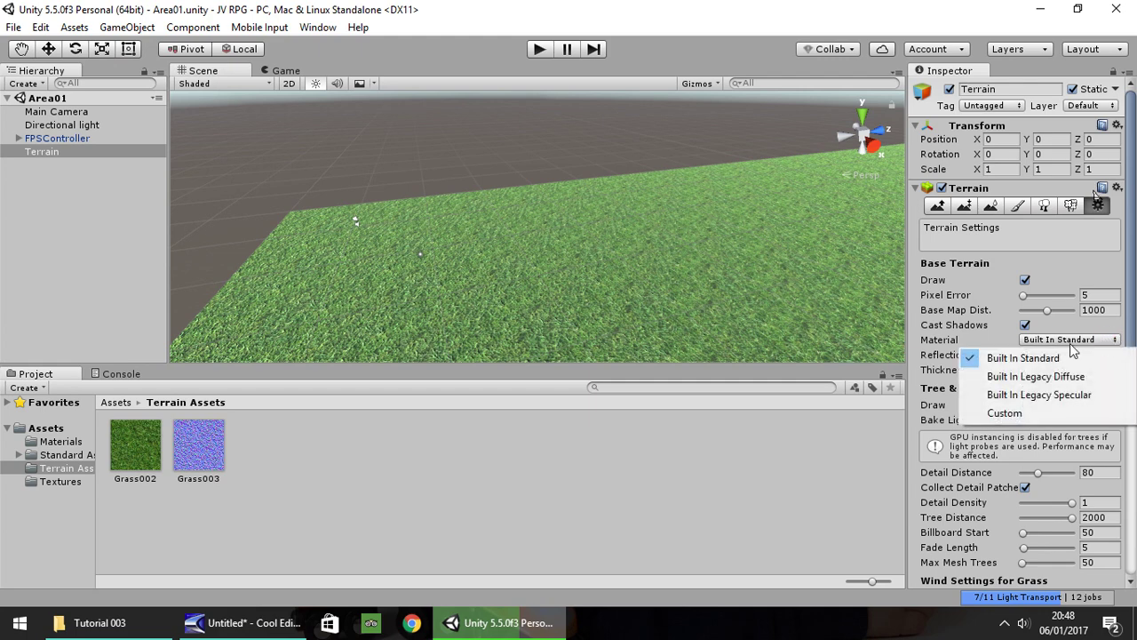
{"action": "left_click", "coordinate": [1013, 378]}
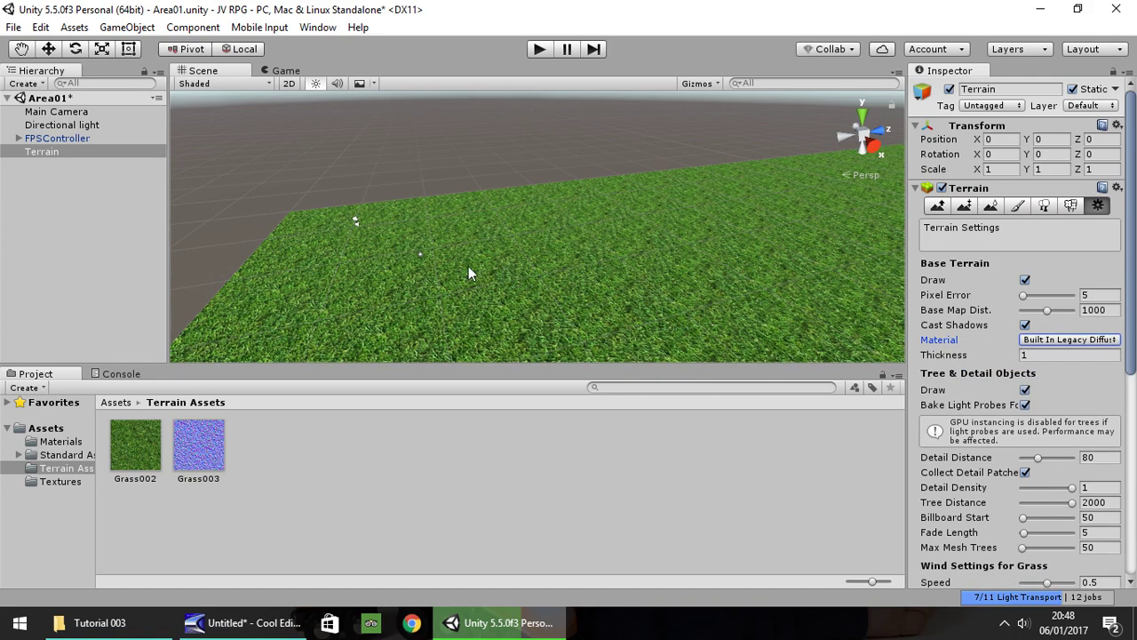
{"action": "right_click_drag", "start_coordinate": [469, 266], "coordinate": [379, 284]}
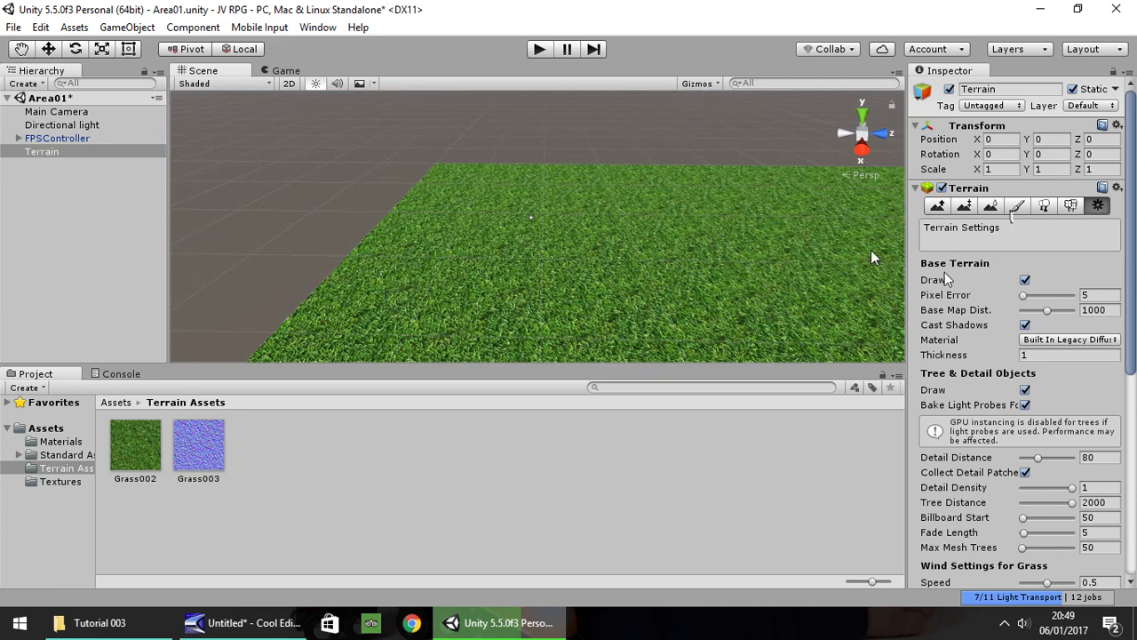
Add Path001 from the Textures folder as a second terrain texture with its matching normal map and a tile size of 10 by 10
{"action": "left_click", "coordinate": [1017, 205]}
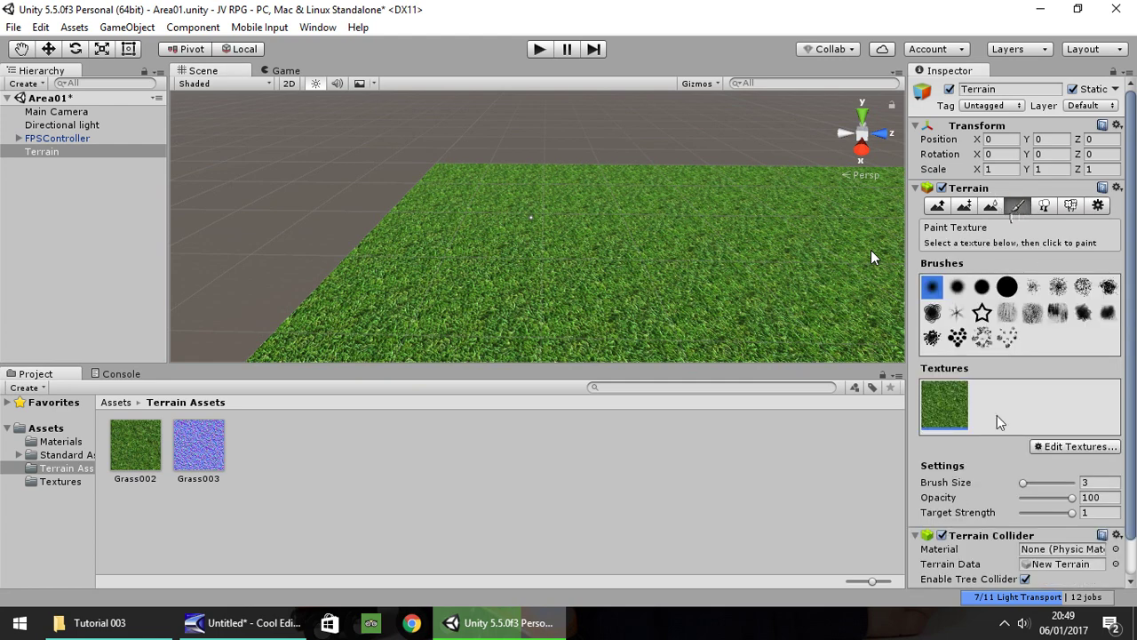
{"action": "left_click", "coordinate": [1074, 446]}
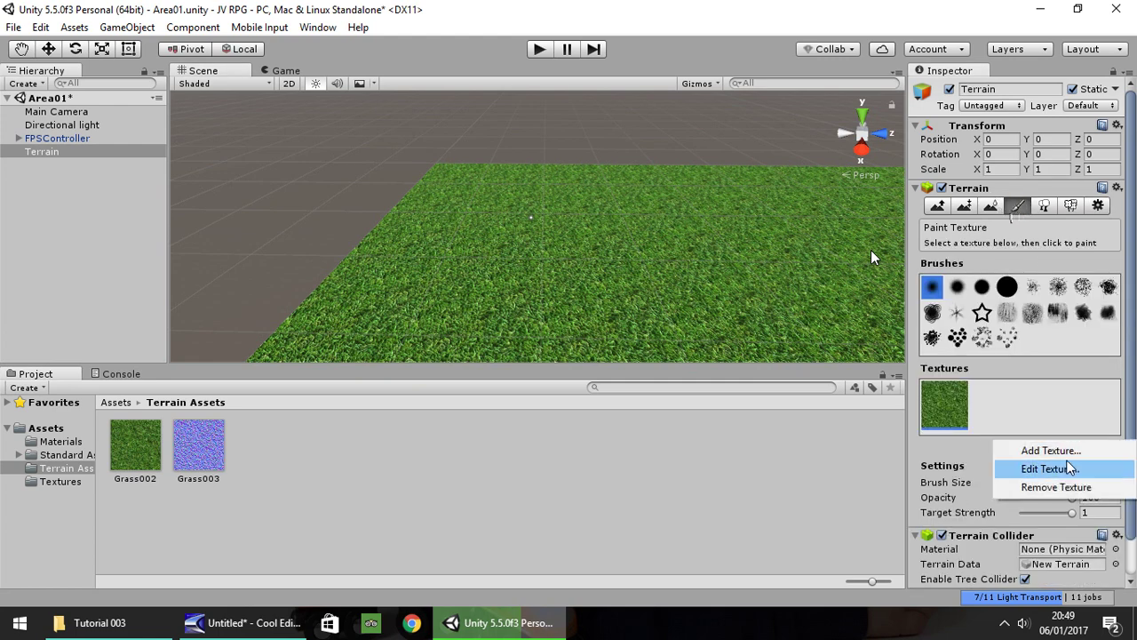
{"action": "left_click", "coordinate": [1056, 451]}
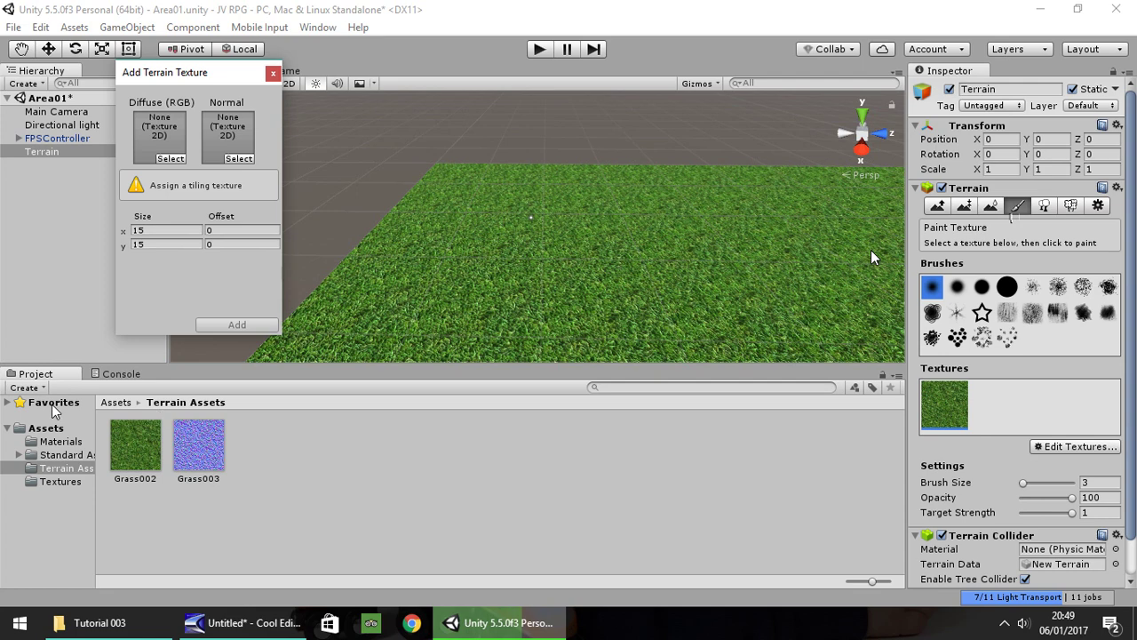
{"action": "left_click", "coordinate": [60, 481]}
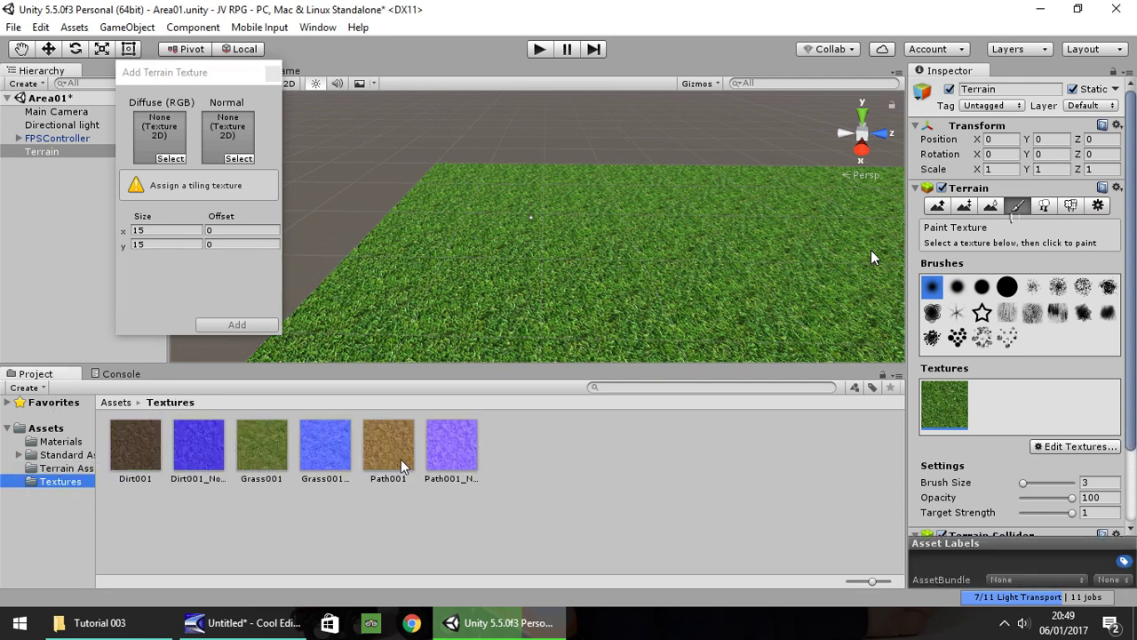
{"action": "left_click_drag", "start_coordinate": [388, 471], "coordinate": [153, 124]}
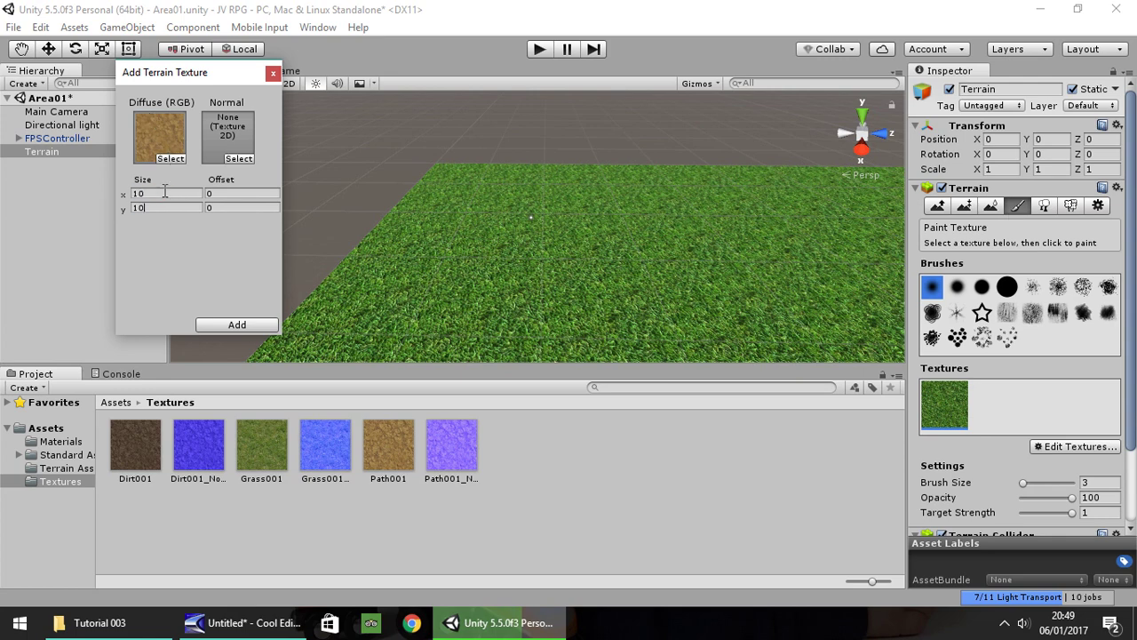
{"action": "left_click_drag", "start_coordinate": [463, 467], "coordinate": [230, 140]}
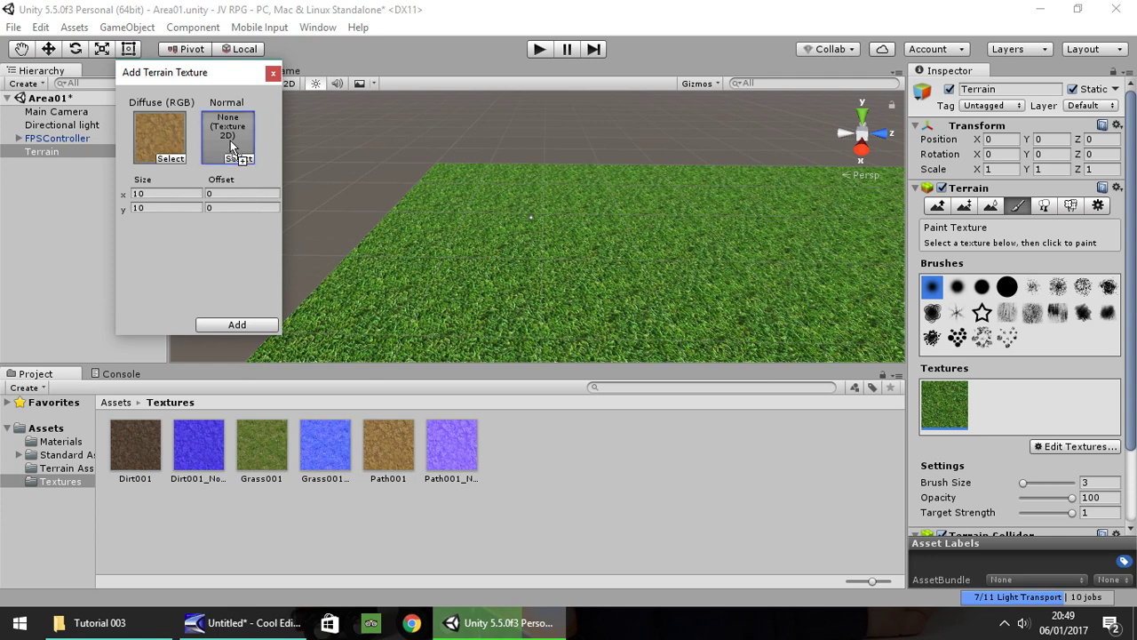
{"action": "left_click", "coordinate": [247, 324]}
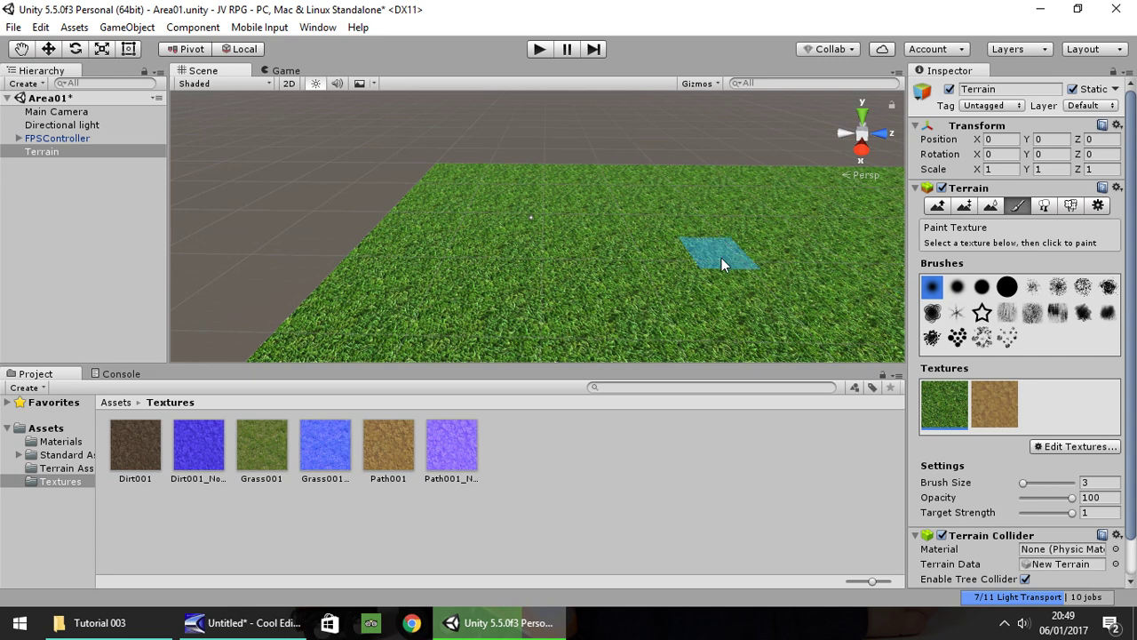
Select the path texture for painting with the large solid round brush and set the brush size to 100
{"action": "left_click", "coordinate": [996, 398]}
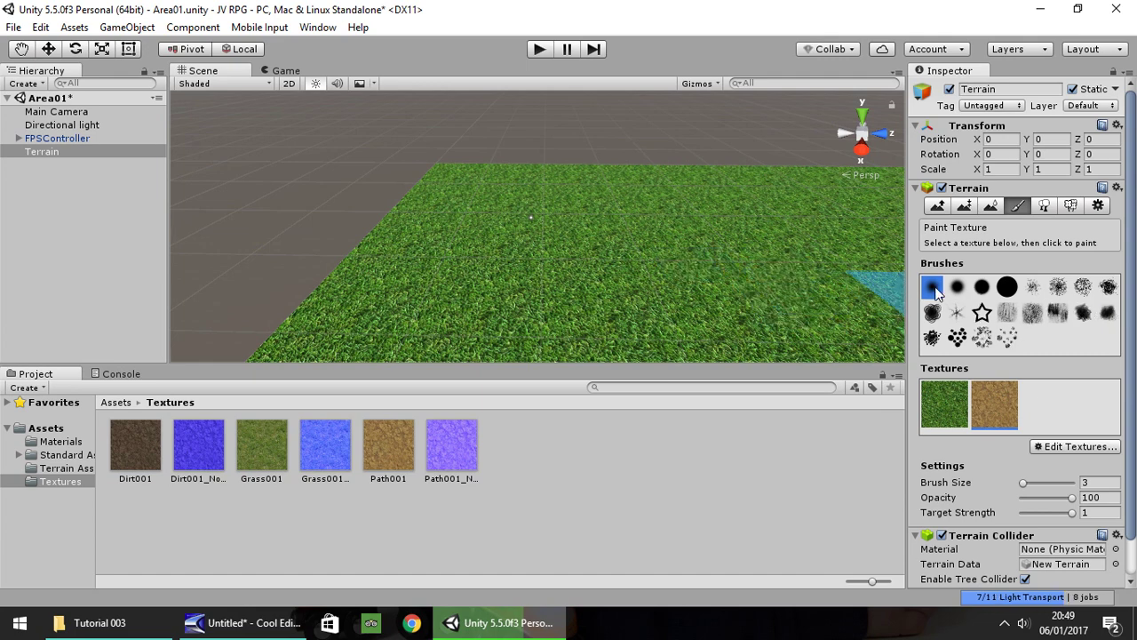
{"action": "left_click", "coordinate": [1008, 286]}
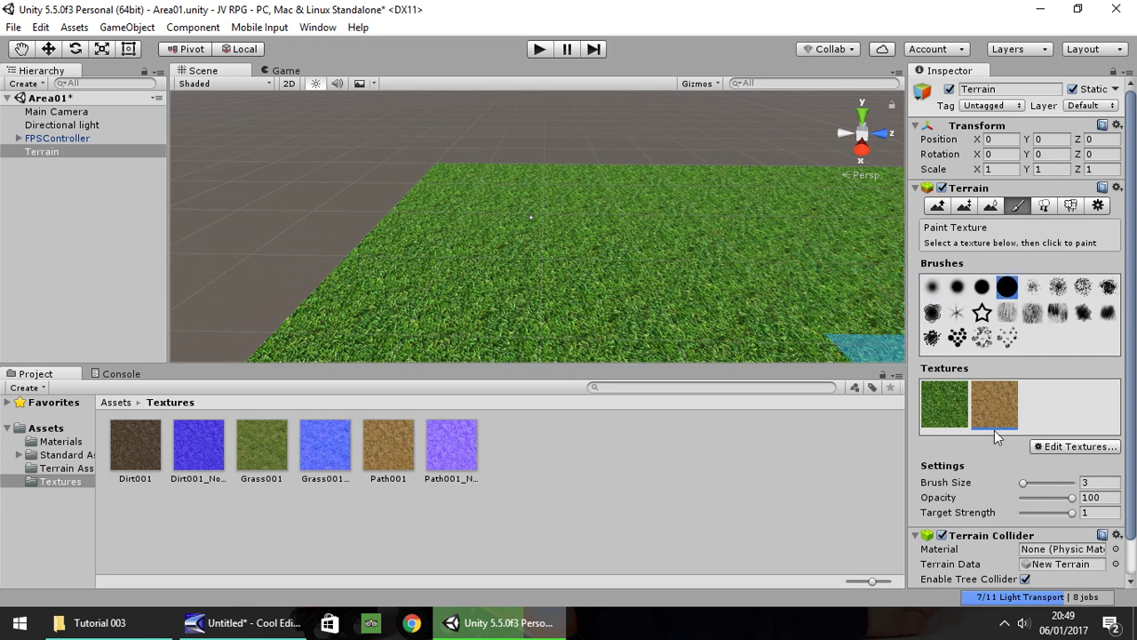
{"action": "left_click_drag", "start_coordinate": [1024, 484], "coordinate": [1043, 486]}
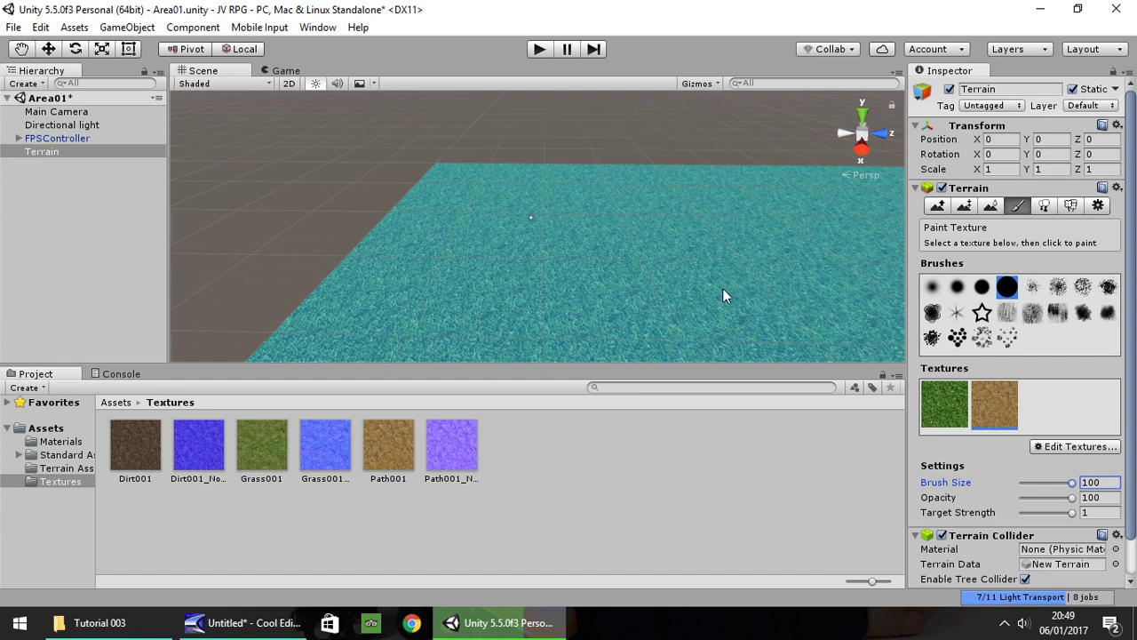
{"action": "scroll", "coordinate": [737, 295], "scroll_direction": "down", "scroll_amount": 6}
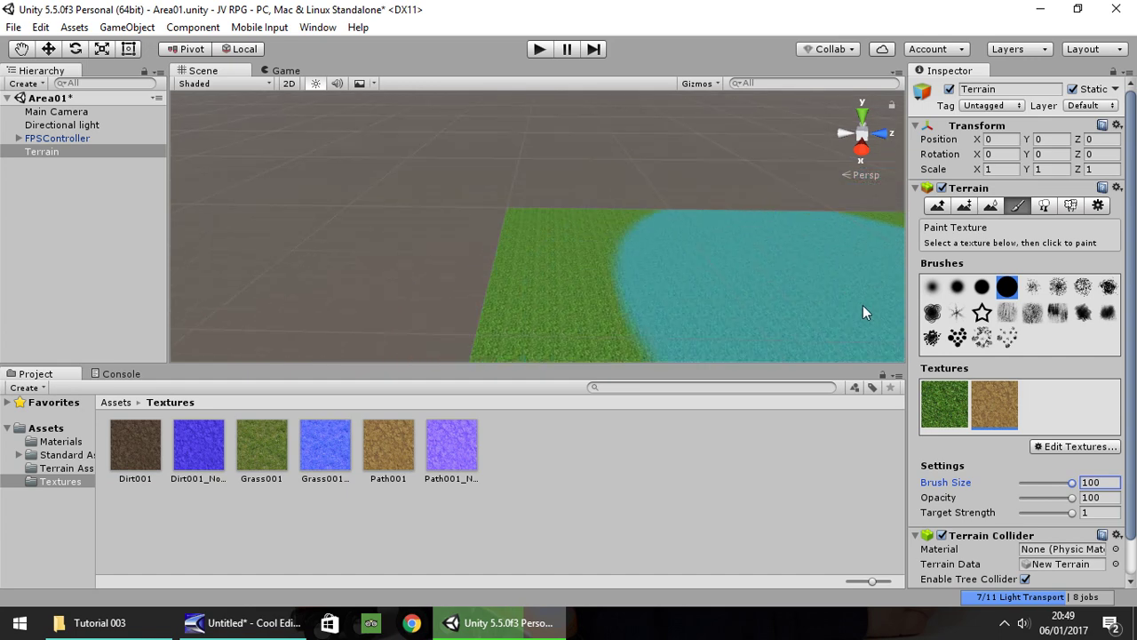
{"action": "right_click_drag", "start_coordinate": [863, 304], "coordinate": [962, 369]}
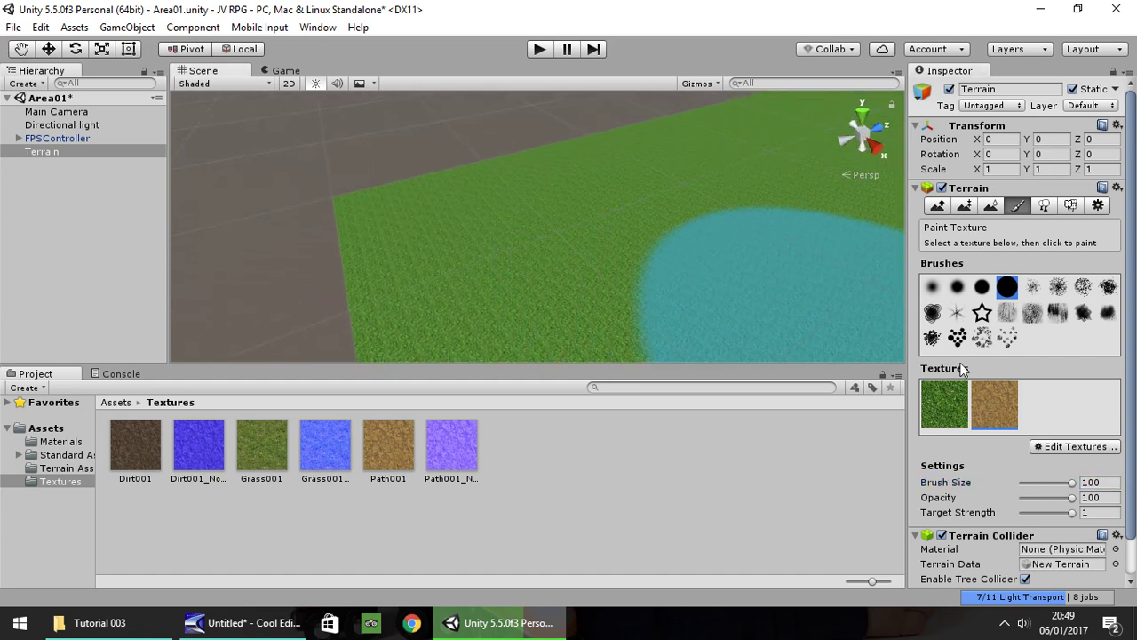
Try painting a patch of the path texture near the terrain's corner with the softest round brush
{"action": "left_click", "coordinate": [932, 286]}
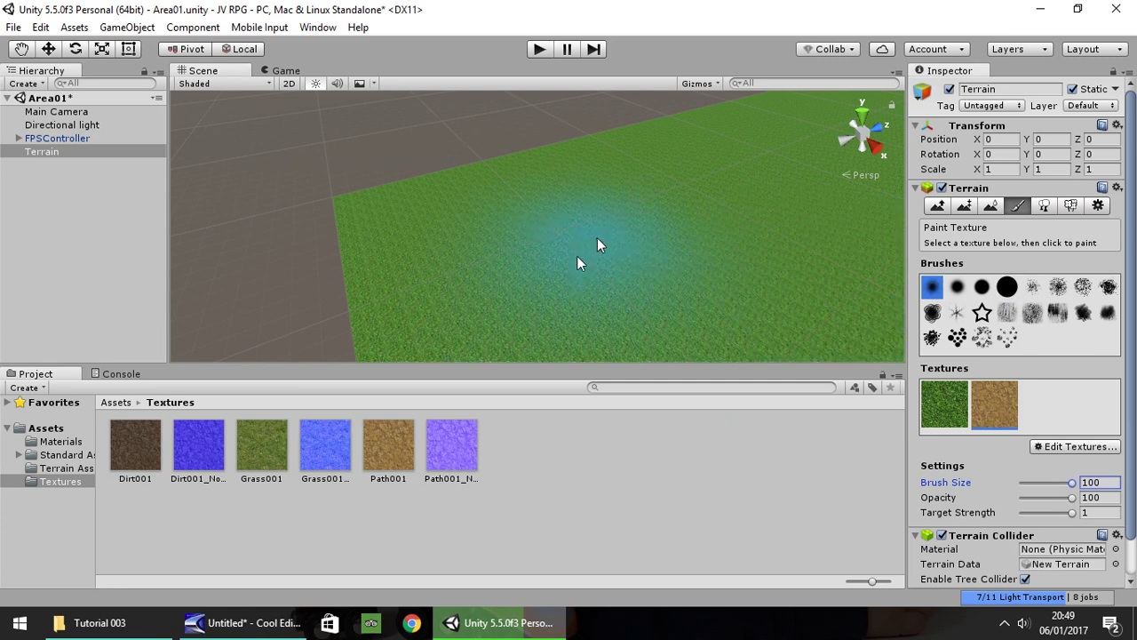
{"action": "mouse_move", "coordinate": [597, 237]}
{"action": "left_mouse_down"}
{"action": "mouse_move", "coordinate": [550, 222]}
{"action": "mouse_move", "coordinate": [530, 257]}
{"action": "mouse_move", "coordinate": [588, 213]}
{"action": "mouse_move", "coordinate": [555, 239]}
{"action": "mouse_move", "coordinate": [550, 220]}
{"action": "mouse_move", "coordinate": [626, 236]}
{"action": "mouse_move", "coordinate": [630, 272]}
{"action": "left_mouse_up"}
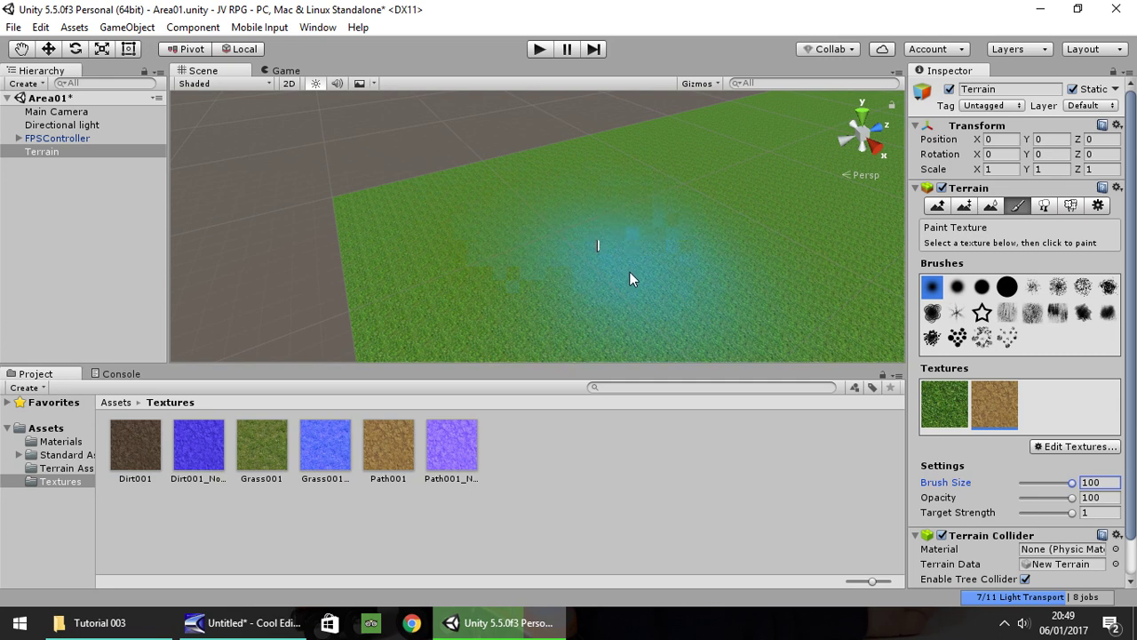
{"action": "left_click", "coordinate": [594, 232]}
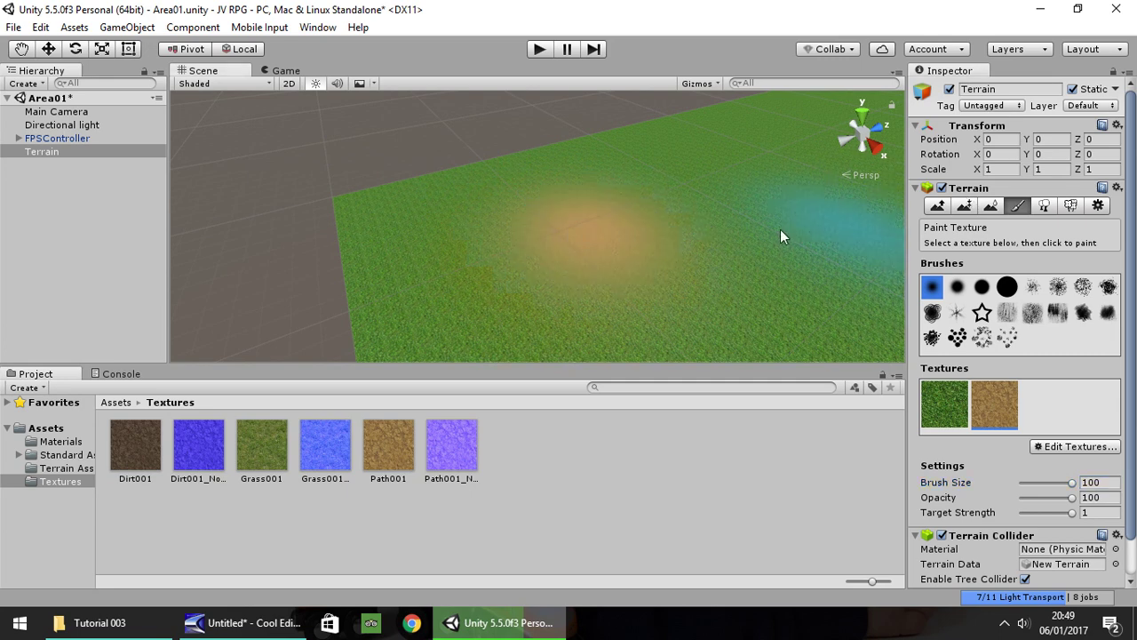
Switch the path texture painting to the large solid round brush and set the brush size to 14
{"action": "scroll", "coordinate": [578, 245], "scroll_direction": "up", "scroll_amount": 3}
{"action": "scroll", "coordinate": [579, 245], "scroll_direction": "up", "scroll_amount": 3}
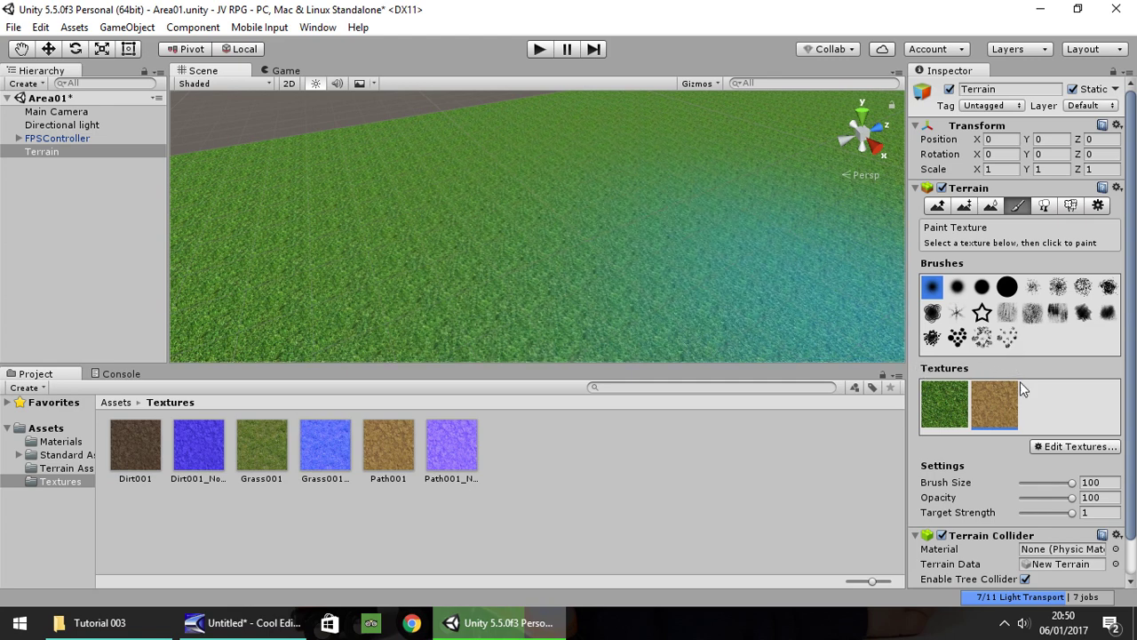
{"action": "scroll", "coordinate": [1010, 407], "scroll_direction": "down", "scroll_amount": 2}
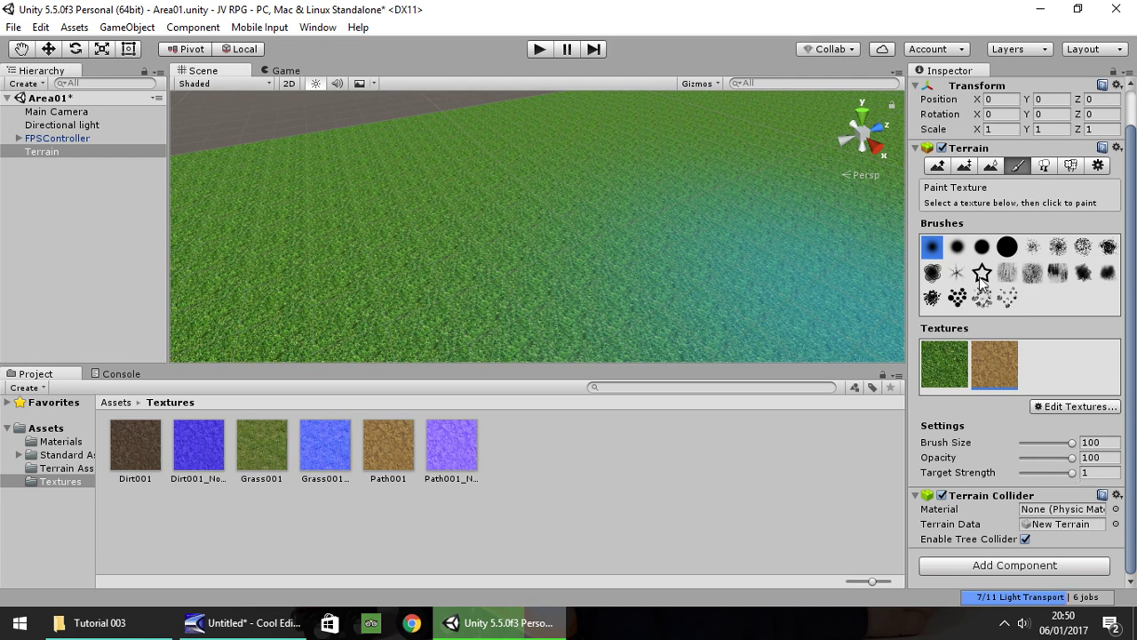
{"action": "left_click", "coordinate": [1006, 246]}
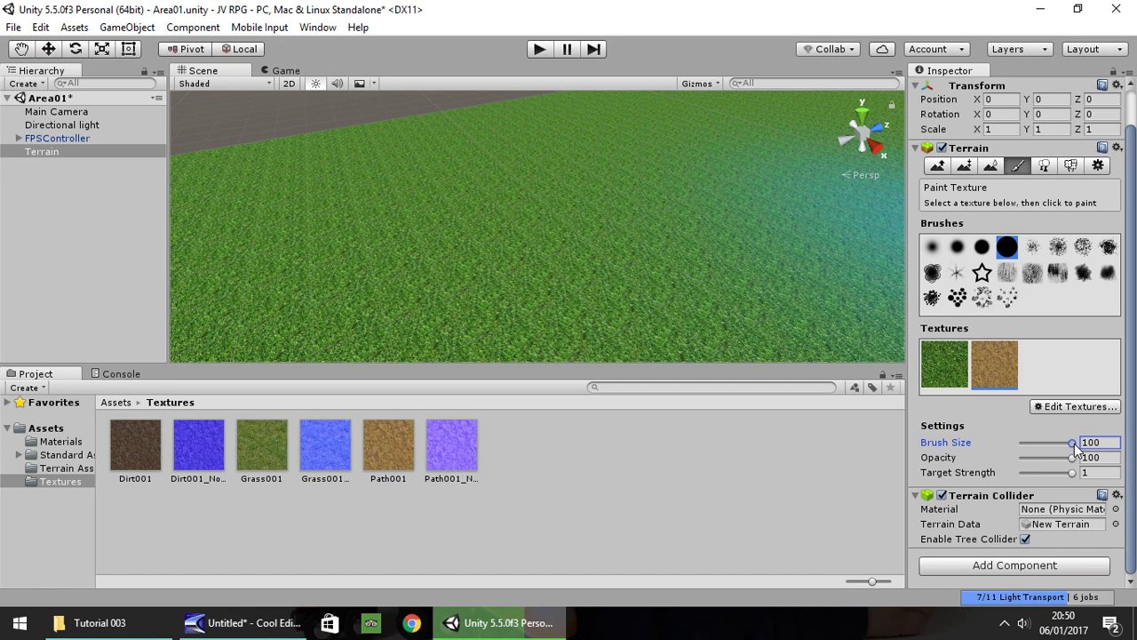
{"action": "left_click_drag", "start_coordinate": [1074, 442], "coordinate": [1031, 446]}
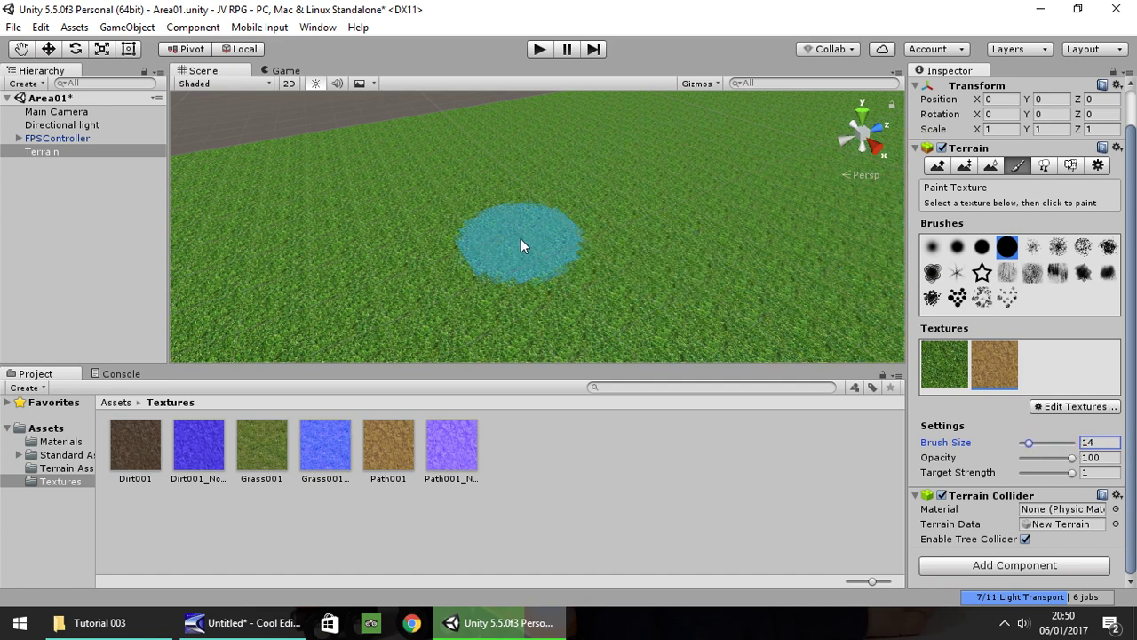
Set the path brush's opacity to 20 and target strength to 0.17, and paint faint path patches on the grass
{"action": "left_click_drag", "start_coordinate": [1071, 456], "coordinate": [1044, 461]}
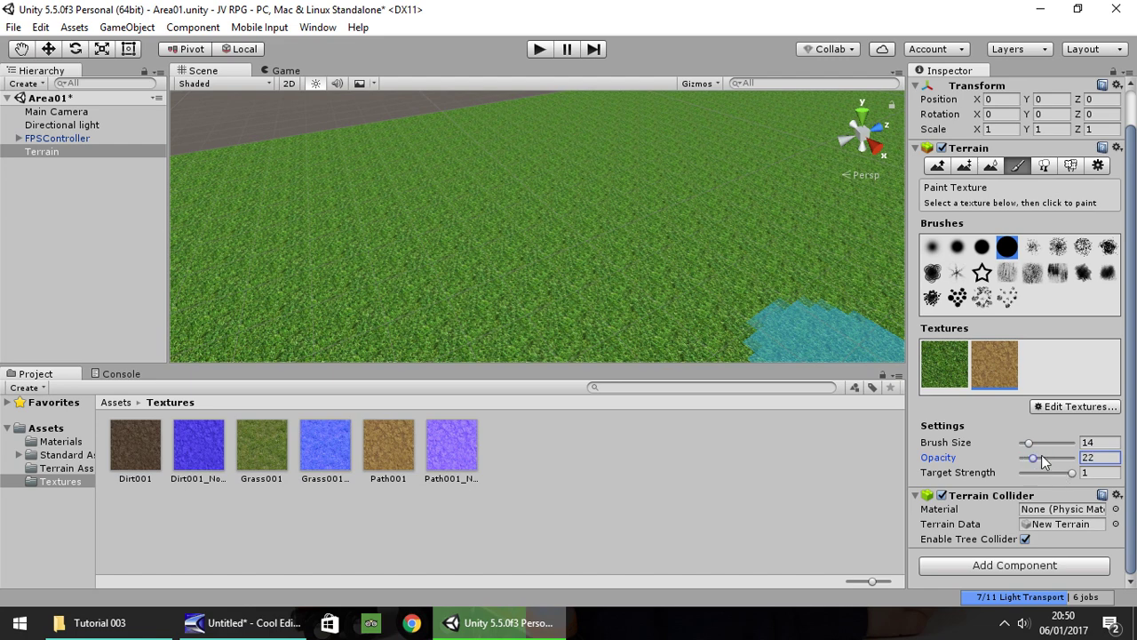
{"action": "type", "text": "20"}
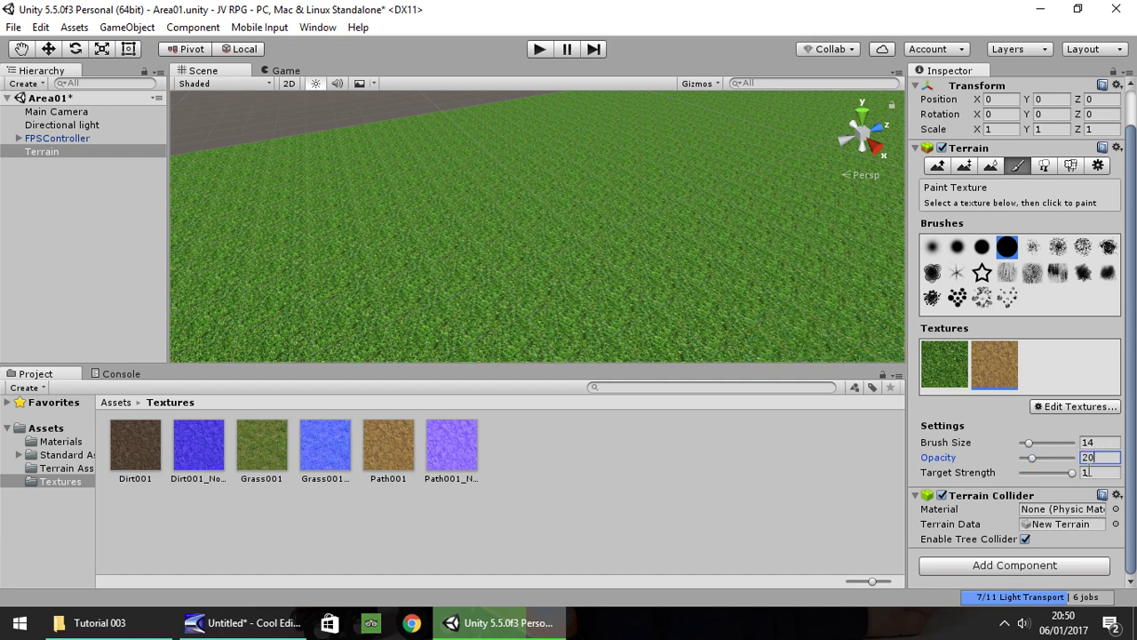
{"action": "left_click", "coordinate": [1070, 474]}
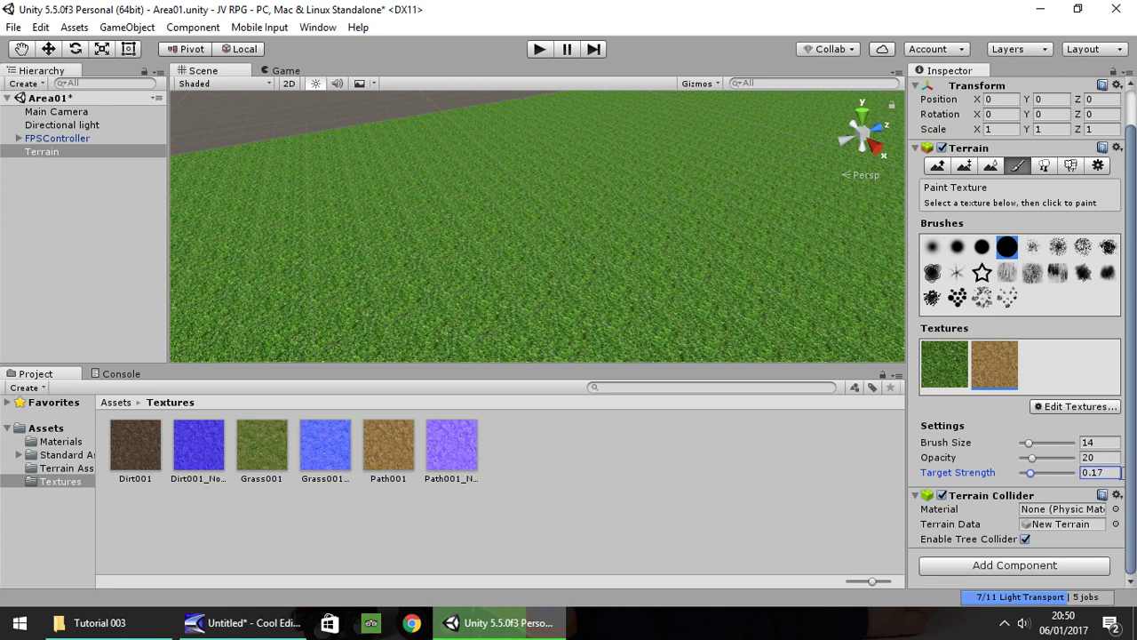
{"action": "left_click_drag", "start_coordinate": [526, 224], "coordinate": [587, 253]}
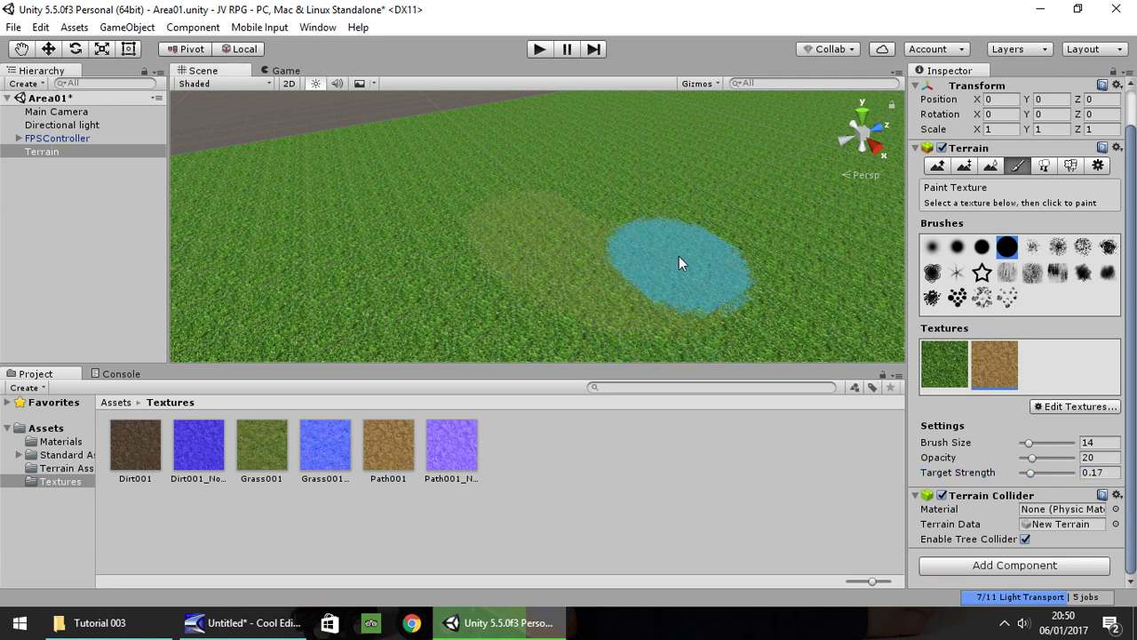
{"action": "left_click", "coordinate": [675, 211]}
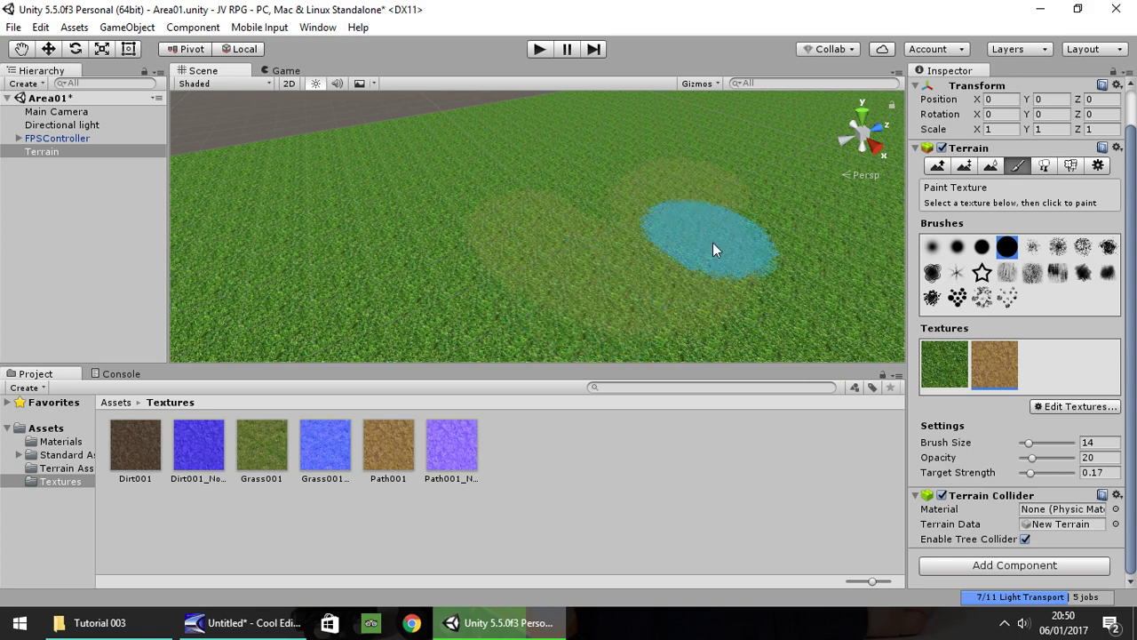
{"action": "left_click", "coordinate": [528, 245]}
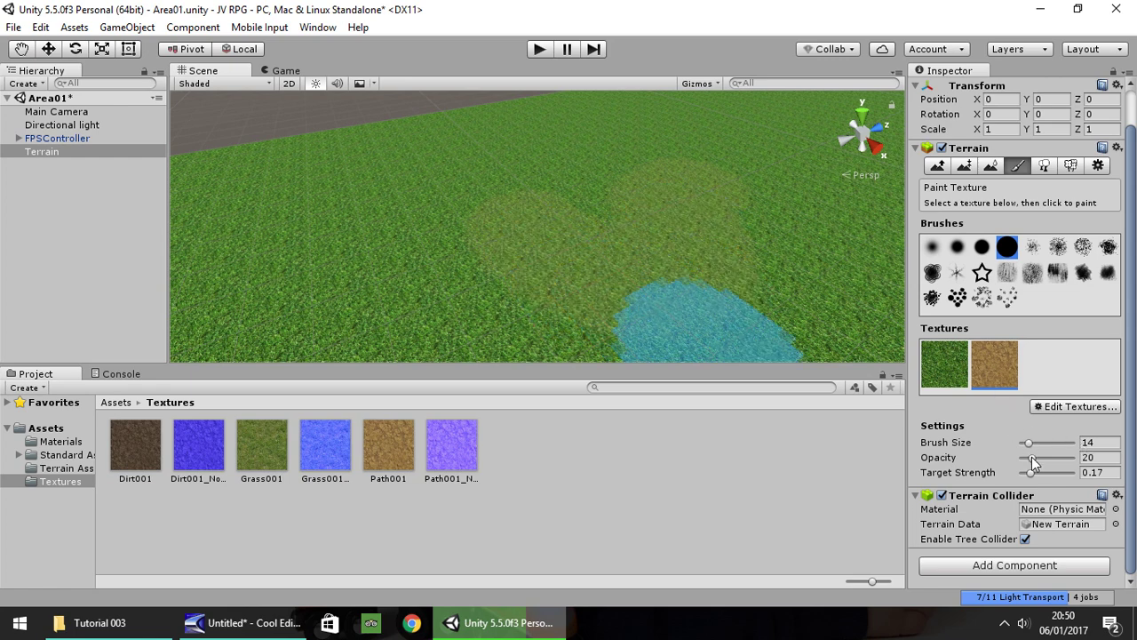
Paint a curving, branching path across the grass with brush size 9, opacity 45 and target strength 0.74
{"action": "mouse_move", "coordinate": [1031, 459]}
{"action": "left_mouse_down"}
{"action": "mouse_move", "coordinate": [1045, 459]}
{"action": "mouse_move", "coordinate": [1031, 473]}
{"action": "mouse_move", "coordinate": [1063, 478]}
{"action": "left_mouse_up"}
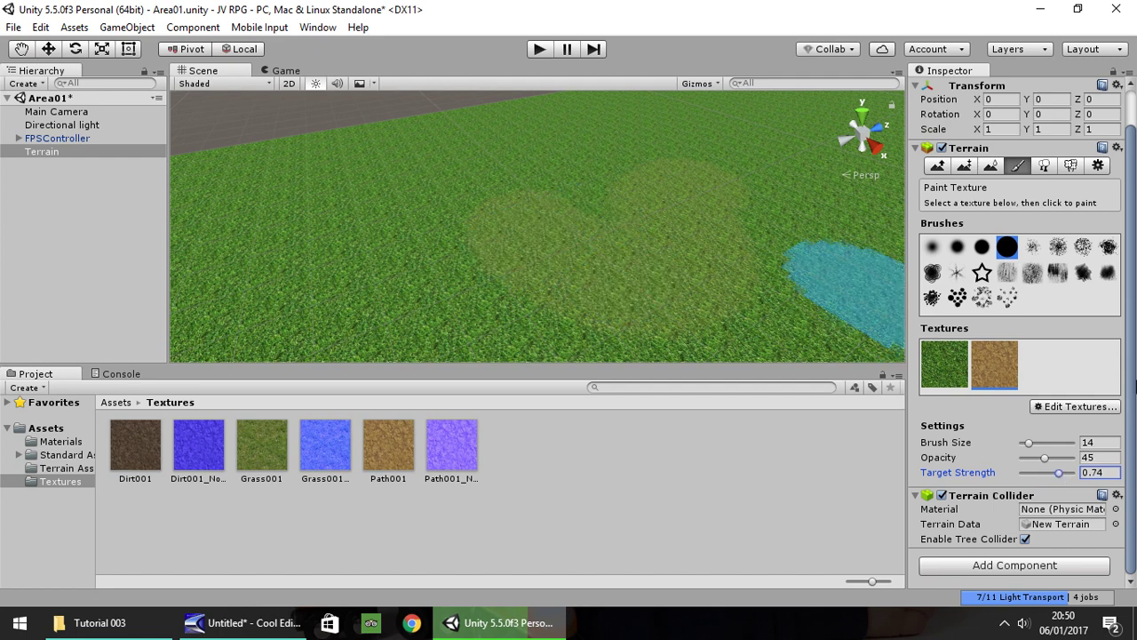
{"action": "left_click_drag", "start_coordinate": [1027, 444], "coordinate": [1025, 444]}
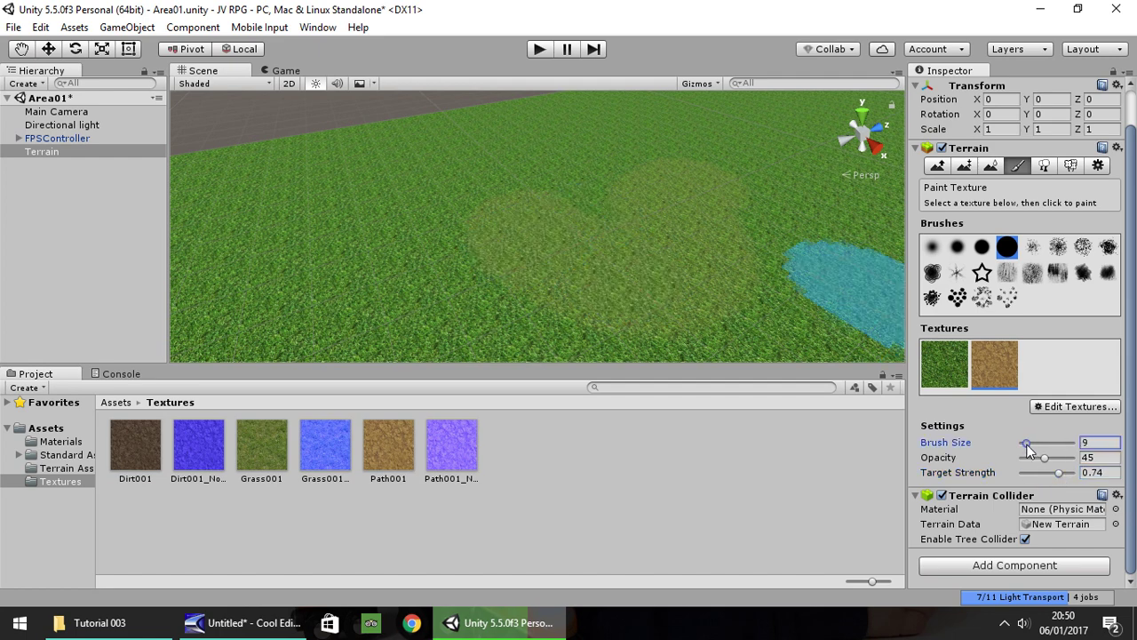
{"action": "mouse_move", "coordinate": [520, 225]}
{"action": "left_mouse_down"}
{"action": "mouse_move", "coordinate": [599, 277]}
{"action": "mouse_move", "coordinate": [663, 285]}
{"action": "mouse_move", "coordinate": [692, 257]}
{"action": "mouse_move", "coordinate": [693, 171]}
{"action": "left_mouse_up"}
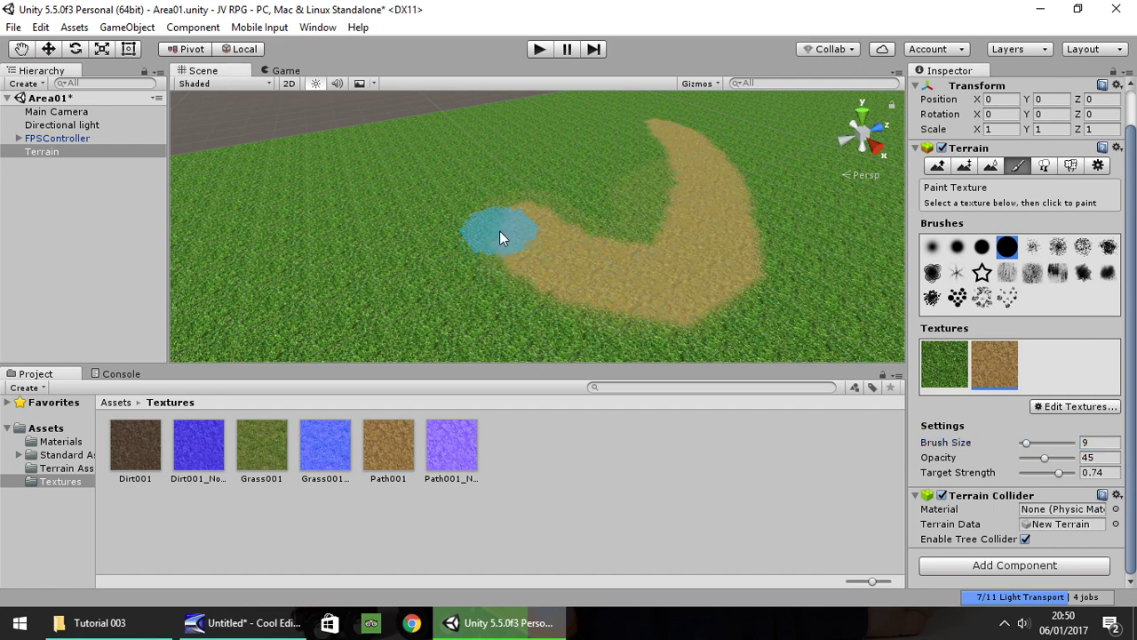
{"action": "left_click_drag", "start_coordinate": [512, 227], "coordinate": [271, 273]}
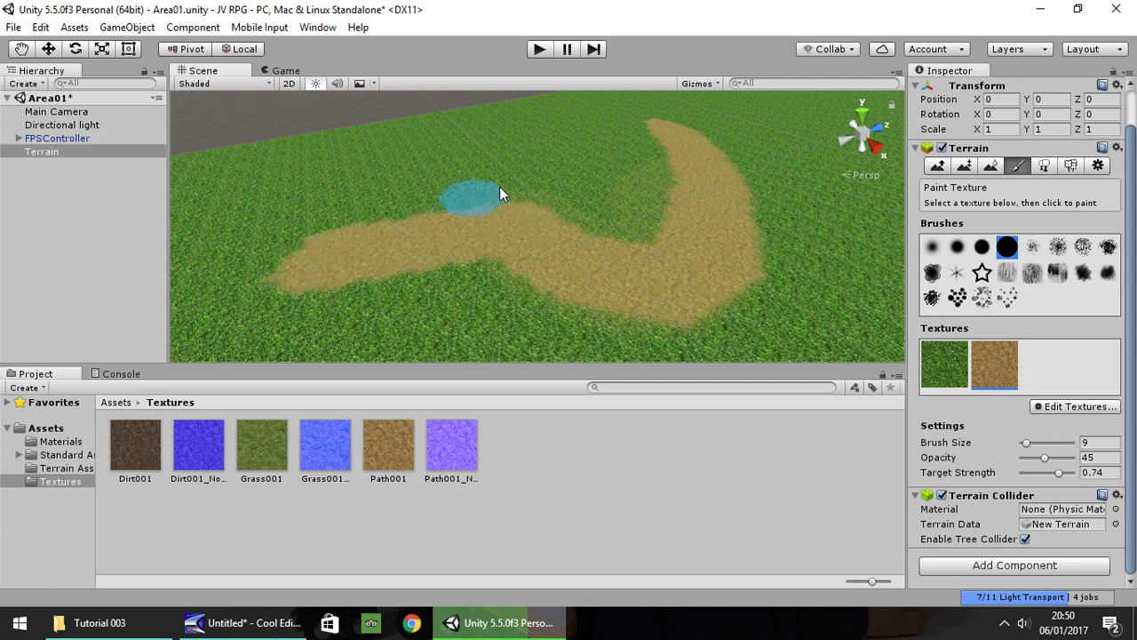
{"action": "left_click_drag", "start_coordinate": [441, 223], "coordinate": [422, 148]}
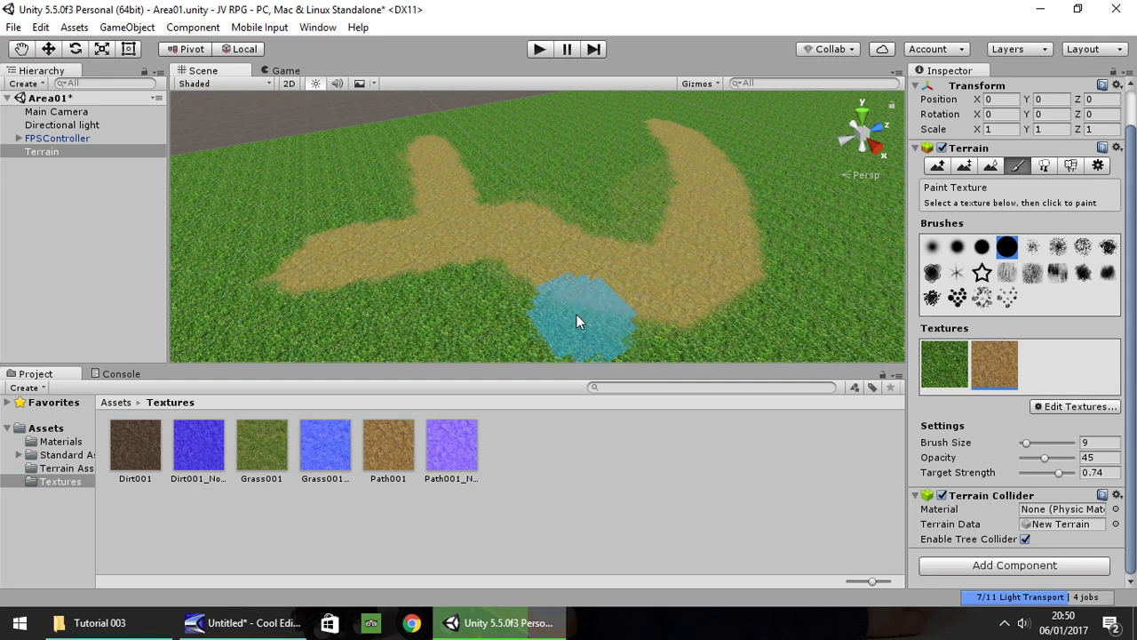
Enable Create from Grayscale for the Path001_Normal texture and apply the import settings
{"action": "left_click", "coordinate": [450, 452]}
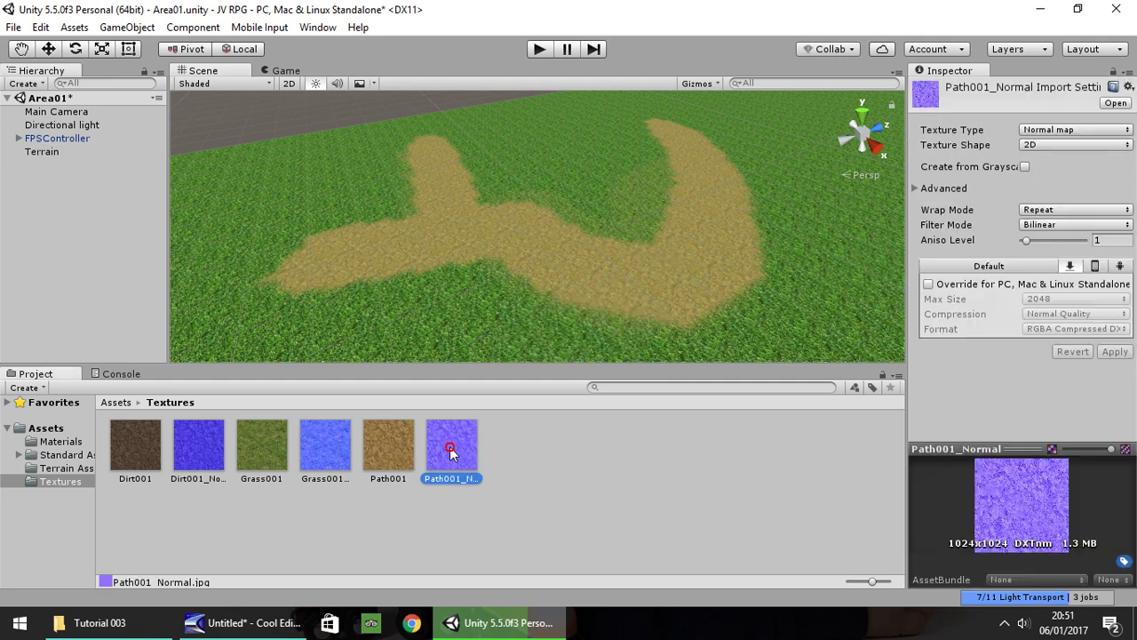
{"action": "left_click", "coordinate": [1025, 167]}
{"action": "left_click", "coordinate": [1116, 381]}
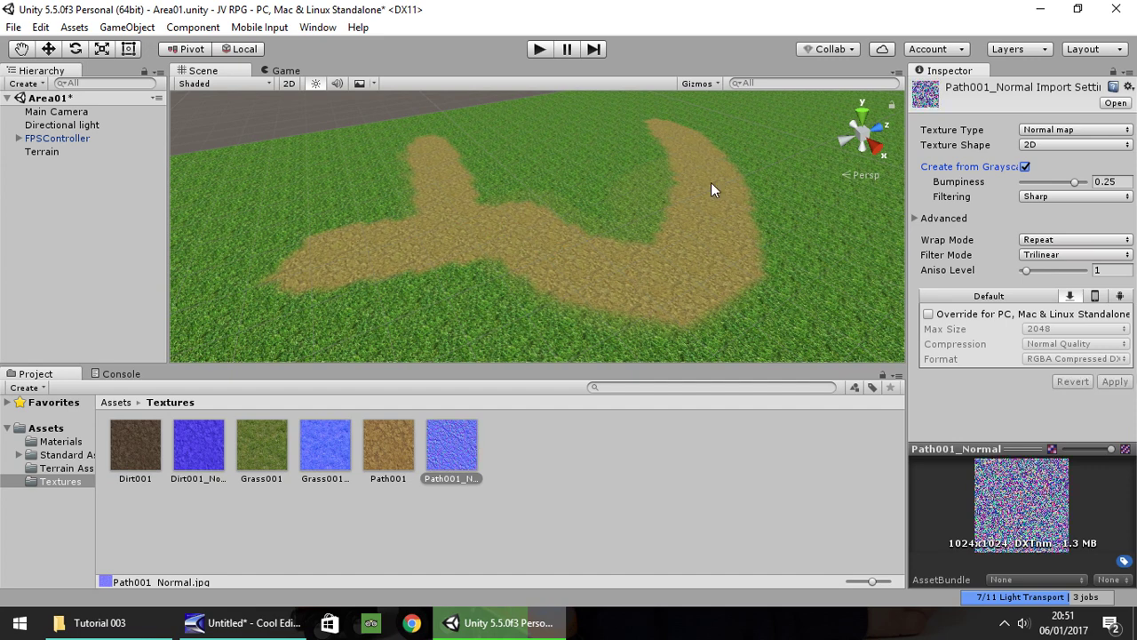
Enable Create from Grayscale for the Grass001_Normal texture and apply the import settings
{"action": "left_click", "coordinate": [314, 451]}
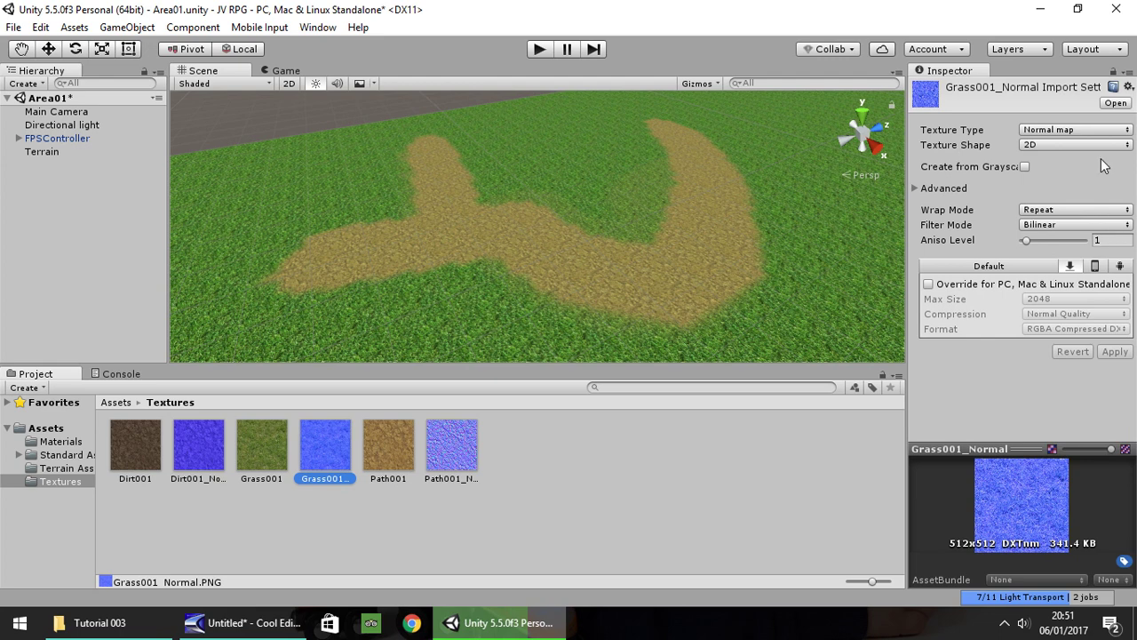
{"action": "left_click", "coordinate": [1089, 145]}
{"action": "left_click", "coordinate": [981, 168]}
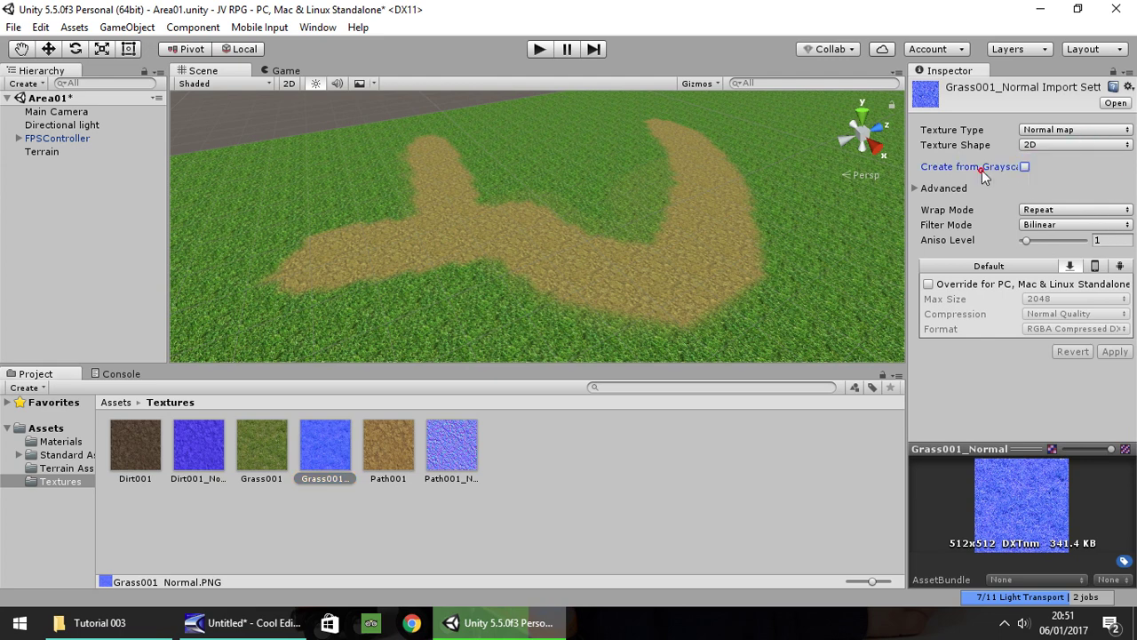
{"action": "left_click", "coordinate": [1023, 167]}
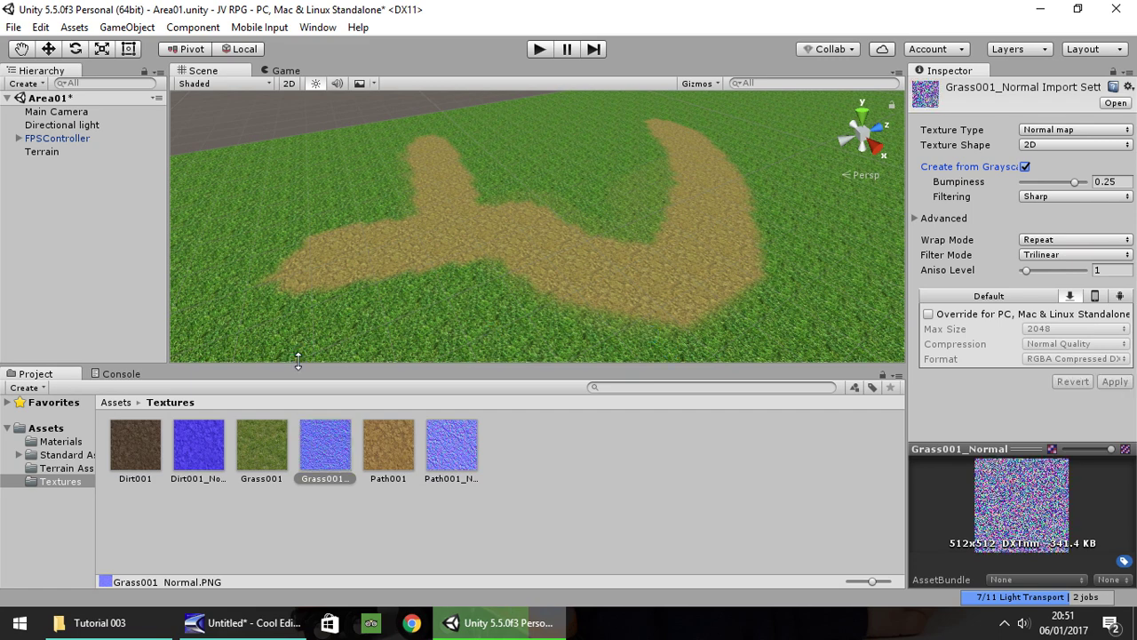
Enable Create from Grayscale for the Dirt001_Normal texture and apply the import settings
{"action": "left_click", "coordinate": [197, 455]}
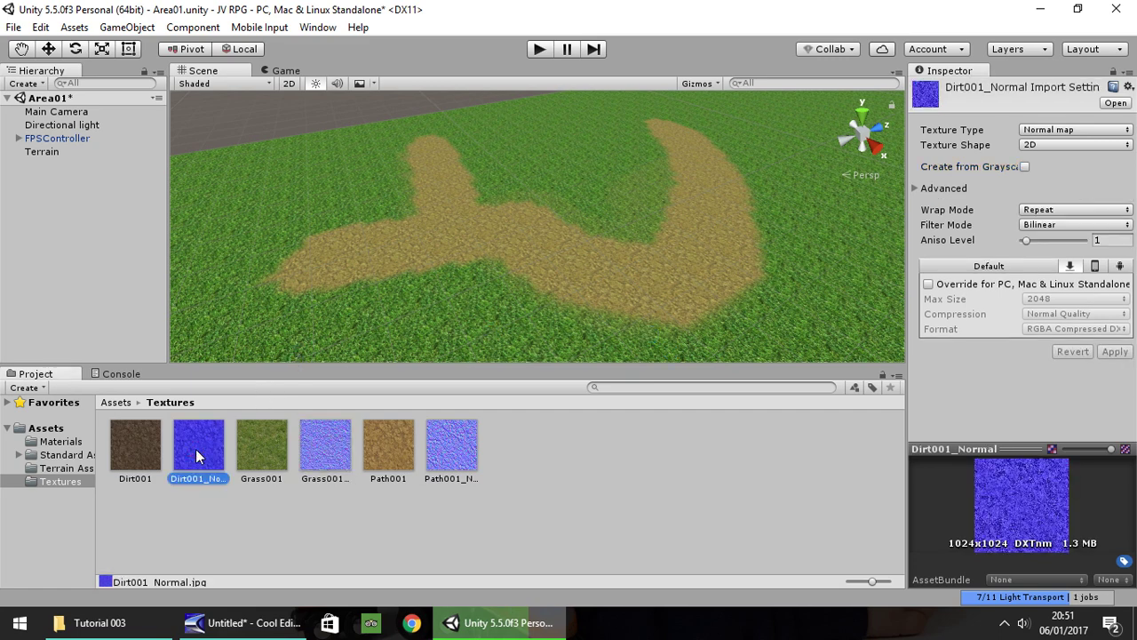
{"action": "left_click", "coordinate": [1065, 145]}
{"action": "left_click", "coordinate": [969, 170]}
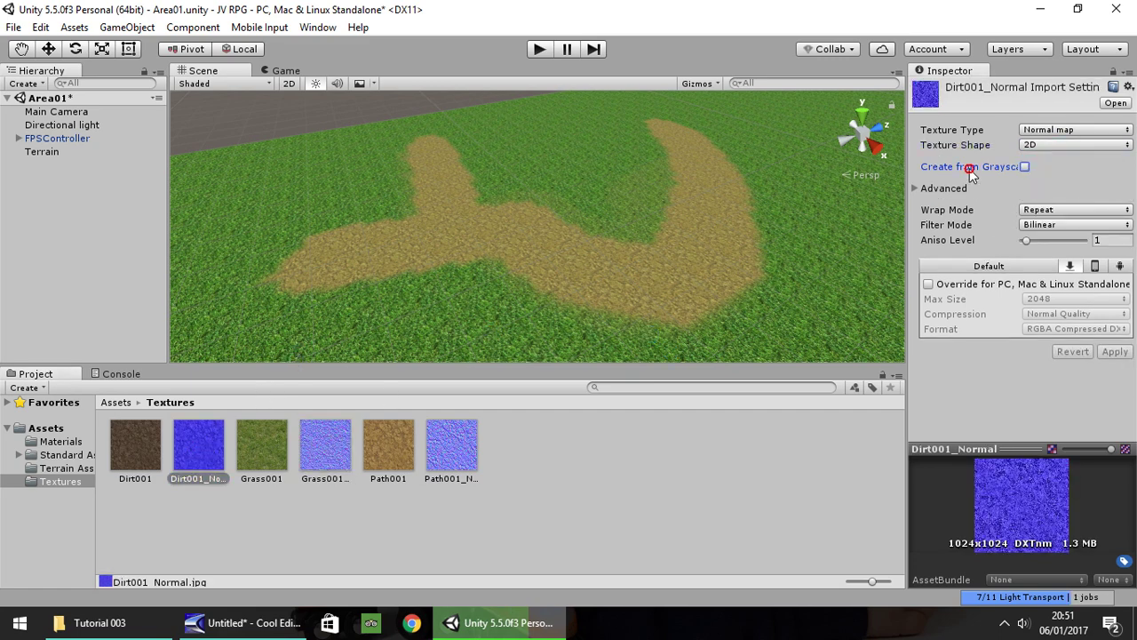
{"action": "left_click", "coordinate": [1026, 167]}
{"action": "left_click", "coordinate": [1114, 381]}
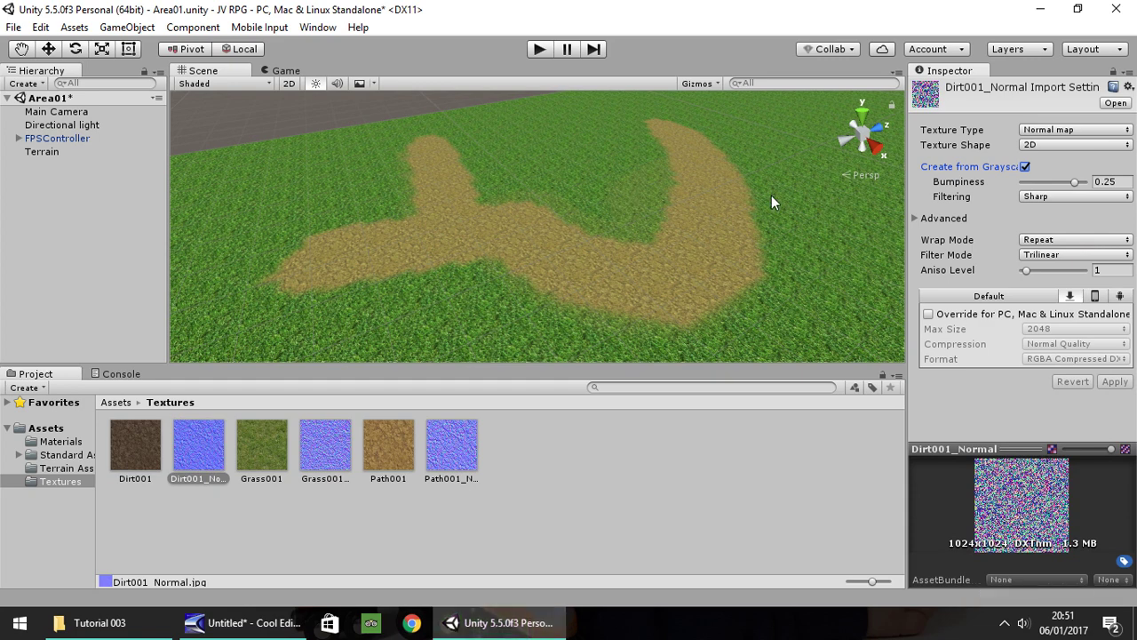
Choose Raise / Lower Terrain for the terrain with the dense streaky brush, brush size 14 and opacity 70
{"action": "left_click", "coordinate": [307, 219]}
{"action": "left_click", "coordinate": [939, 207]}
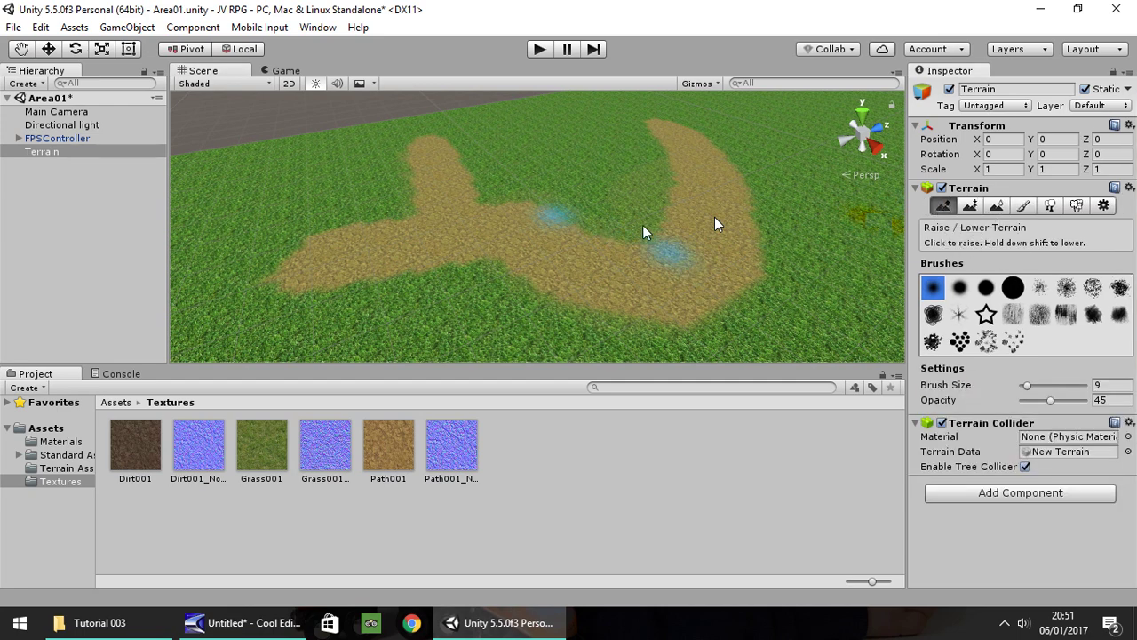
{"action": "left_click_drag", "start_coordinate": [715, 222], "coordinate": [458, 204], "text": "alt"}
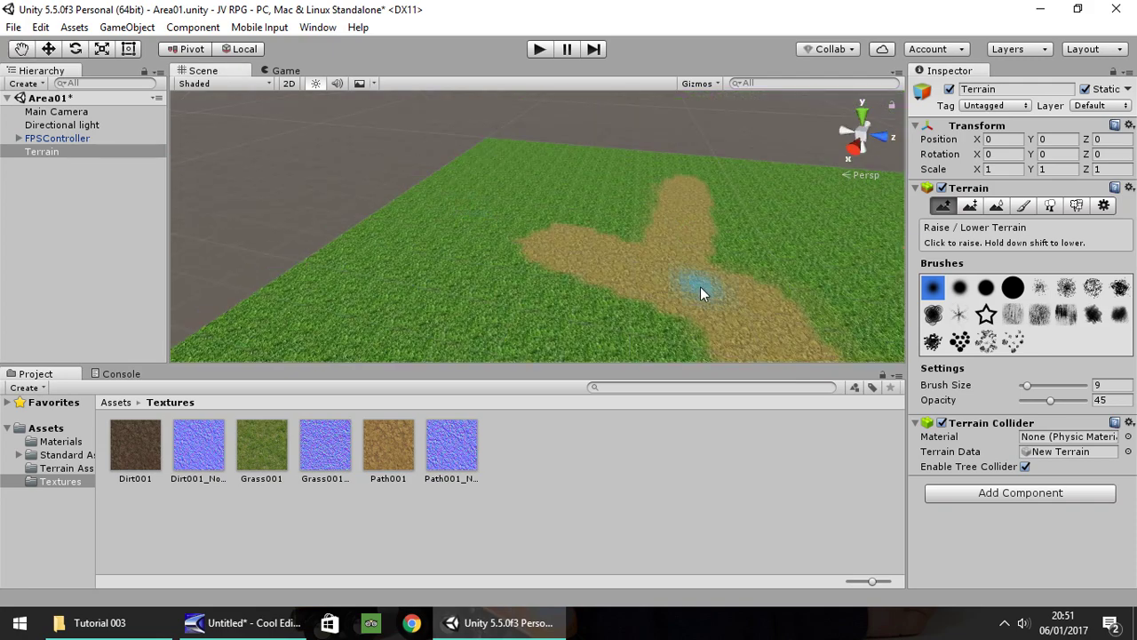
{"action": "middle_click_drag", "start_coordinate": [700, 286], "coordinate": [510, 267]}
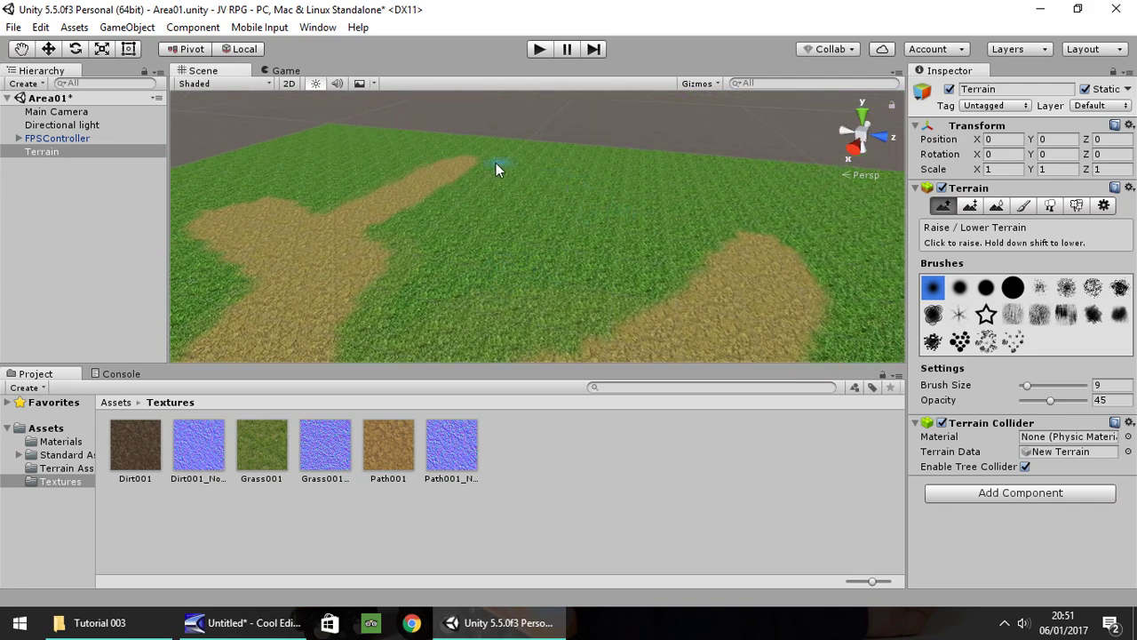
{"action": "left_click", "coordinate": [1035, 317]}
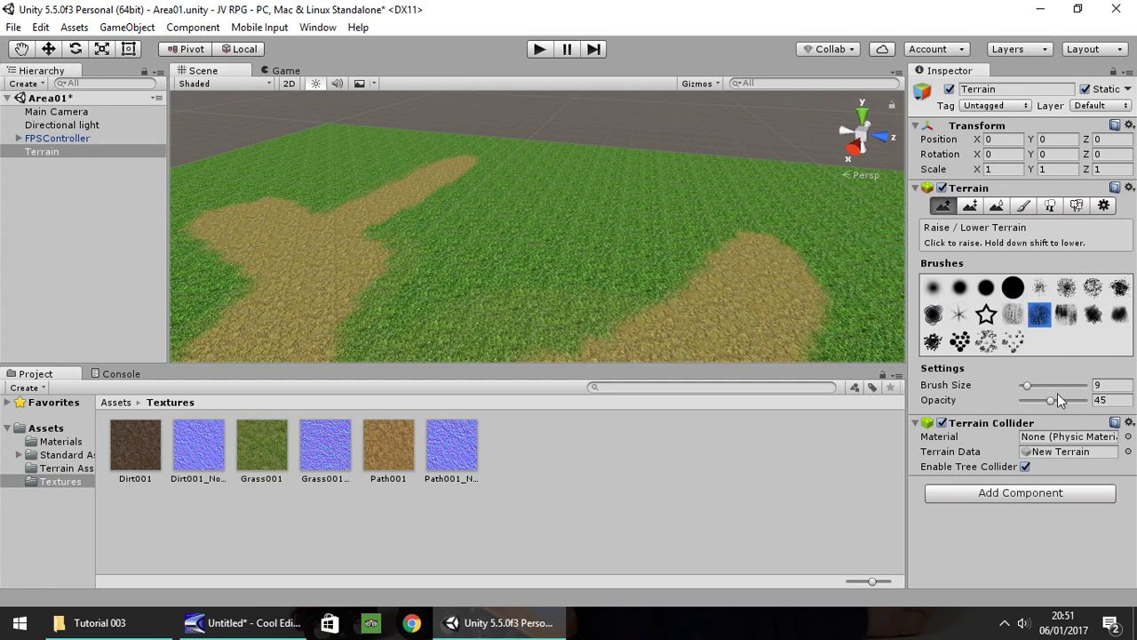
{"action": "left_click_drag", "start_coordinate": [1025, 388], "coordinate": [1065, 402]}
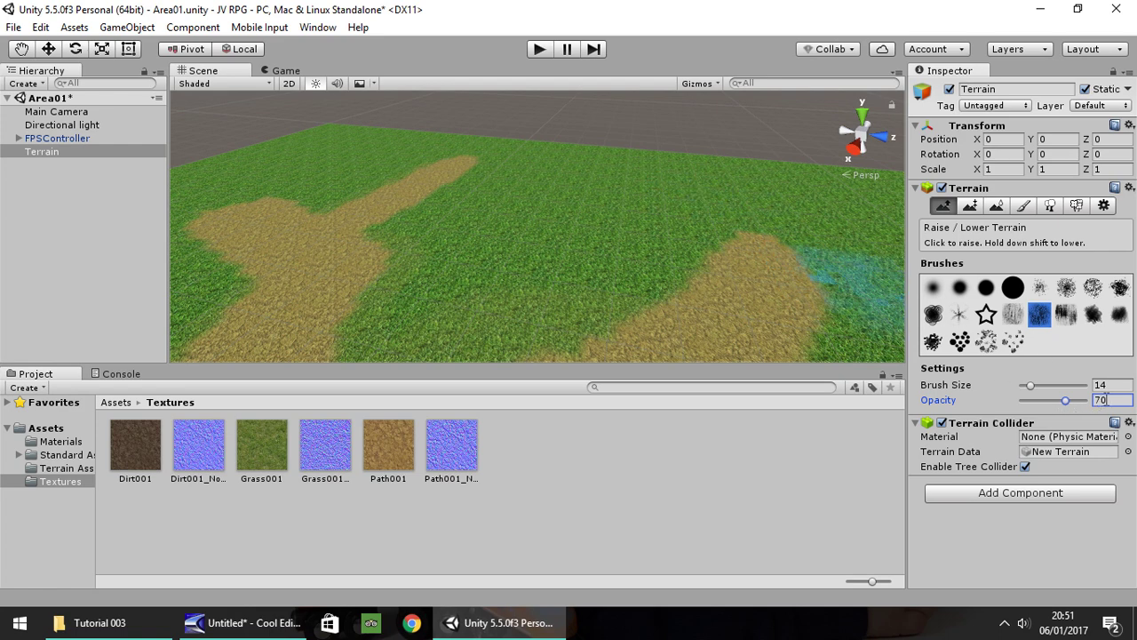
Try raising small bumps near the terrain's far edge at opacity 70 and 100, and undo them
{"action": "left_click", "coordinate": [671, 177]}
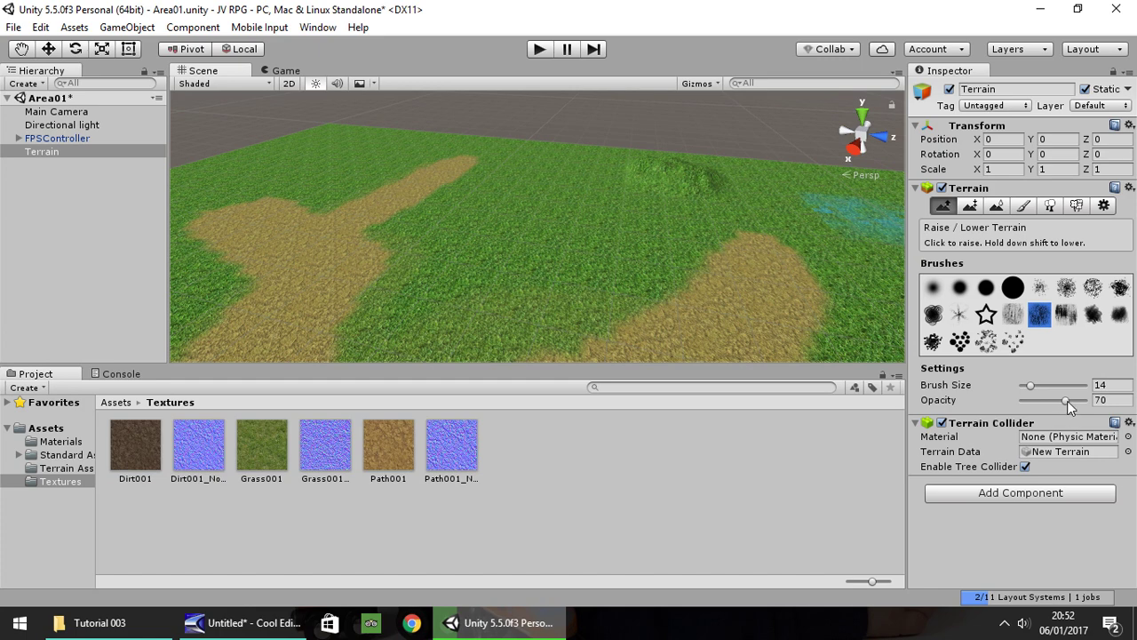
{"action": "left_click_drag", "start_coordinate": [1067, 401], "coordinate": [1087, 401]}
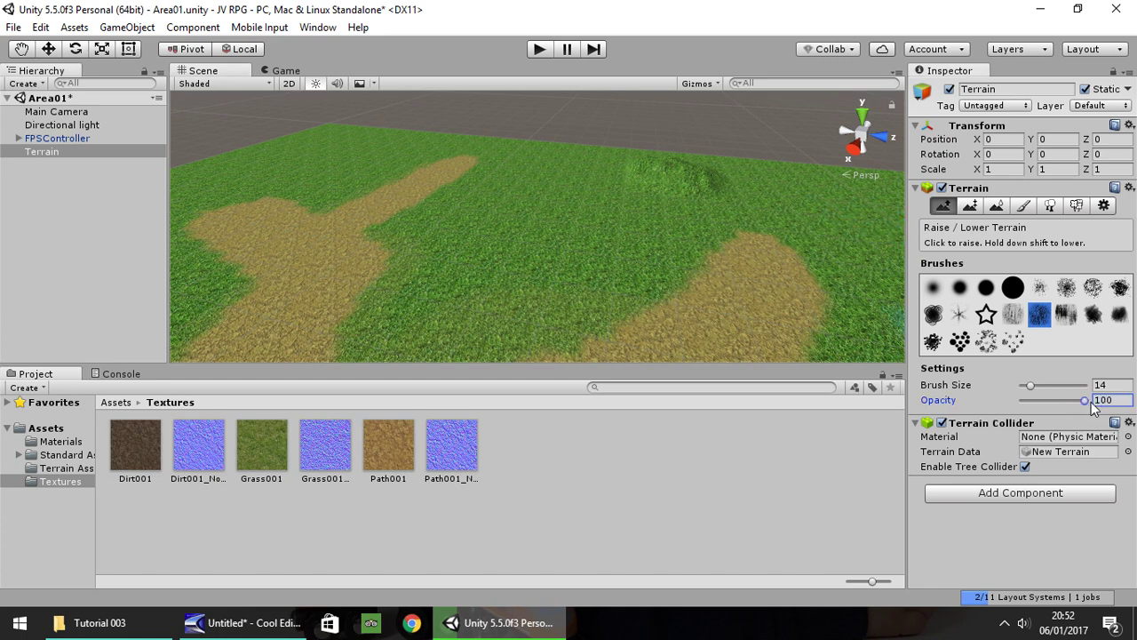
{"action": "left_click", "coordinate": [768, 185]}
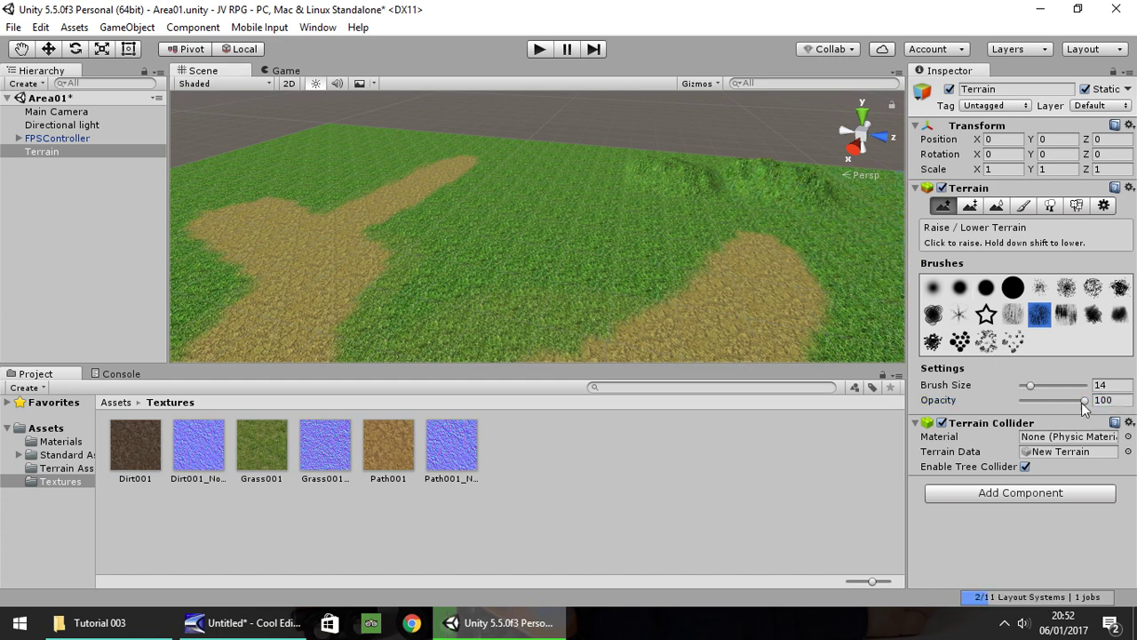
{"action": "left_click_drag", "start_coordinate": [1085, 401], "coordinate": [1035, 401]}
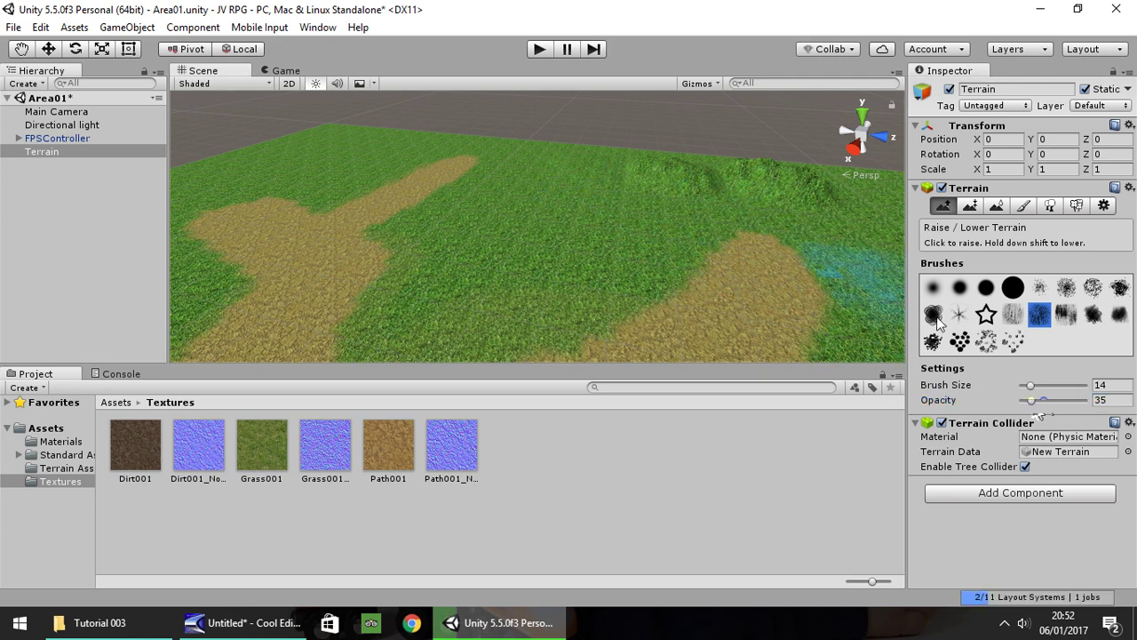
{"action": "key", "text": "ctrl+z"}
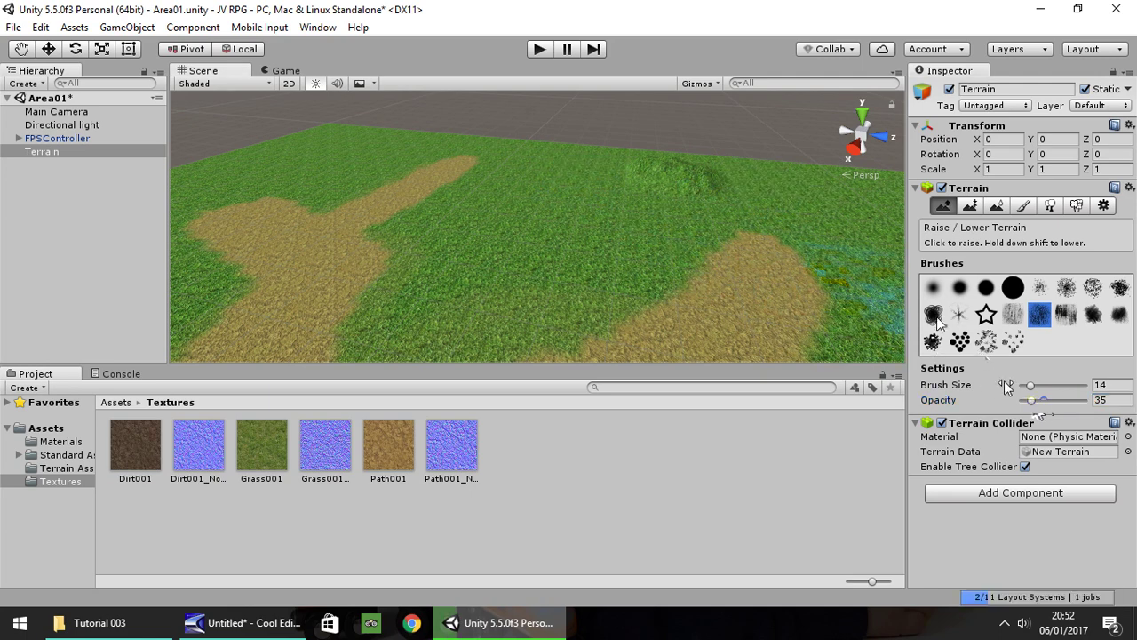
Set the opacity to 84 and raise a continuous range of jagged mountains around the path along the terrain's edges
{"action": "left_click_drag", "start_coordinate": [1032, 401], "coordinate": [1070, 406]}
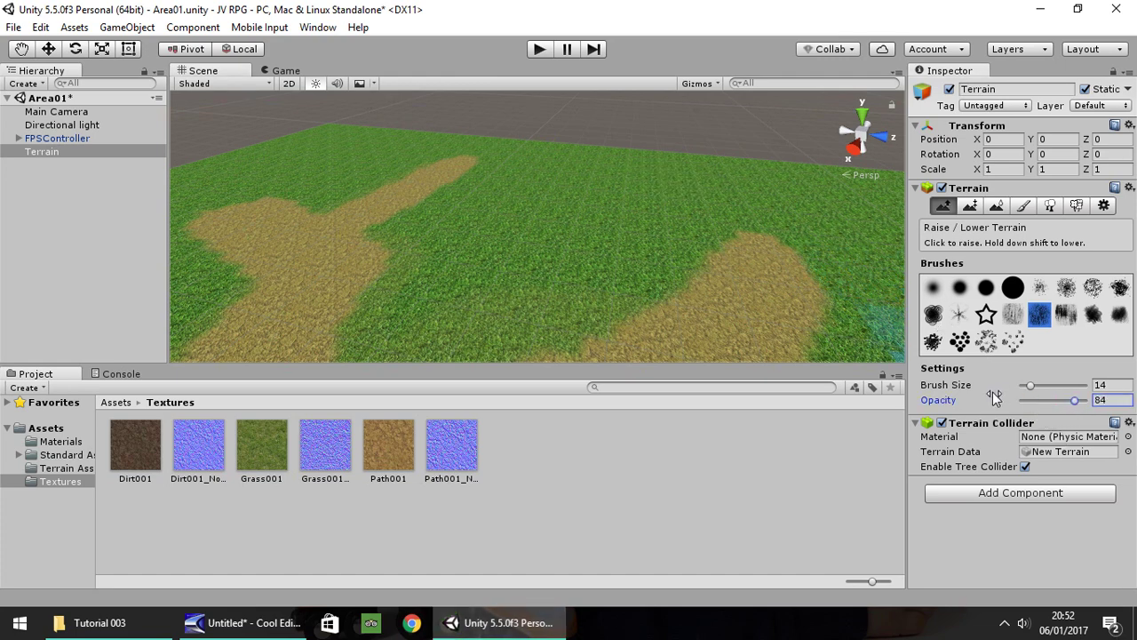
{"action": "left_click_drag", "start_coordinate": [771, 177], "coordinate": [772, 181]}
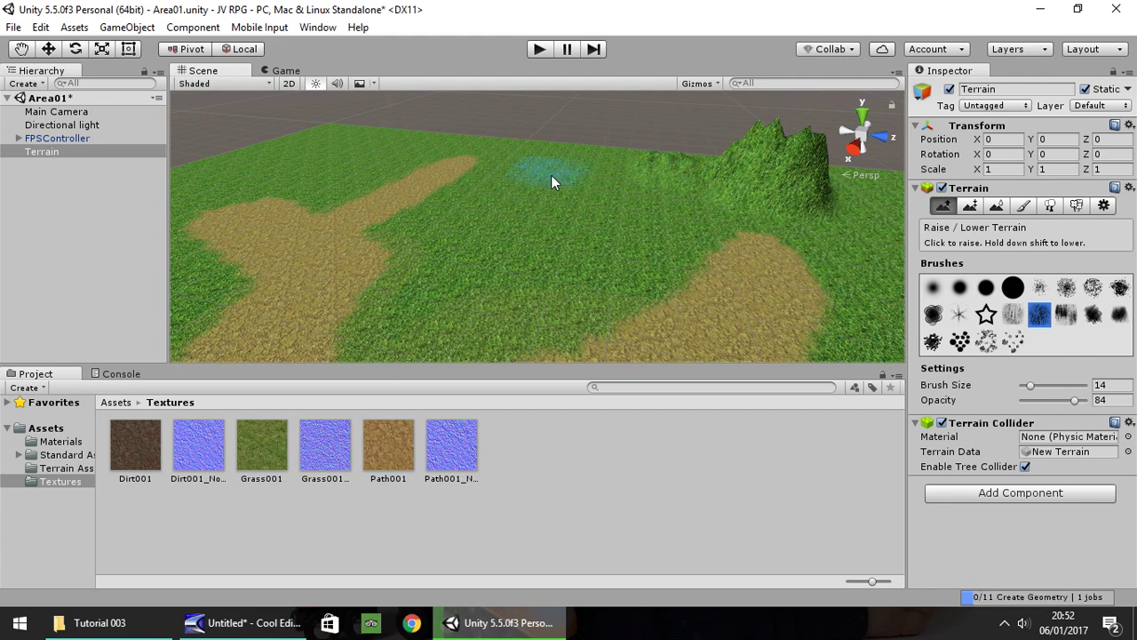
{"action": "left_click_drag", "start_coordinate": [632, 167], "coordinate": [702, 156]}
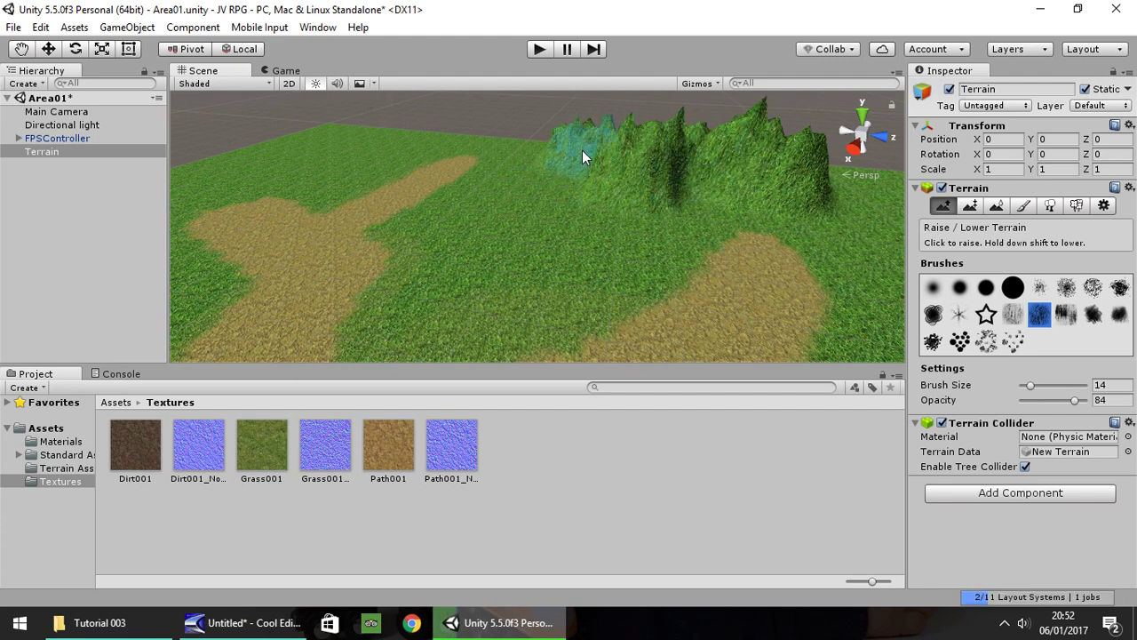
{"action": "mouse_move", "coordinate": [543, 149]}
{"action": "left_mouse_down"}
{"action": "mouse_move", "coordinate": [493, 143]}
{"action": "mouse_move", "coordinate": [506, 133]}
{"action": "mouse_move", "coordinate": [298, 139]}
{"action": "mouse_move", "coordinate": [448, 119]}
{"action": "mouse_move", "coordinate": [580, 127]}
{"action": "mouse_move", "coordinate": [534, 192]}
{"action": "mouse_move", "coordinate": [471, 148]}
{"action": "left_mouse_up"}
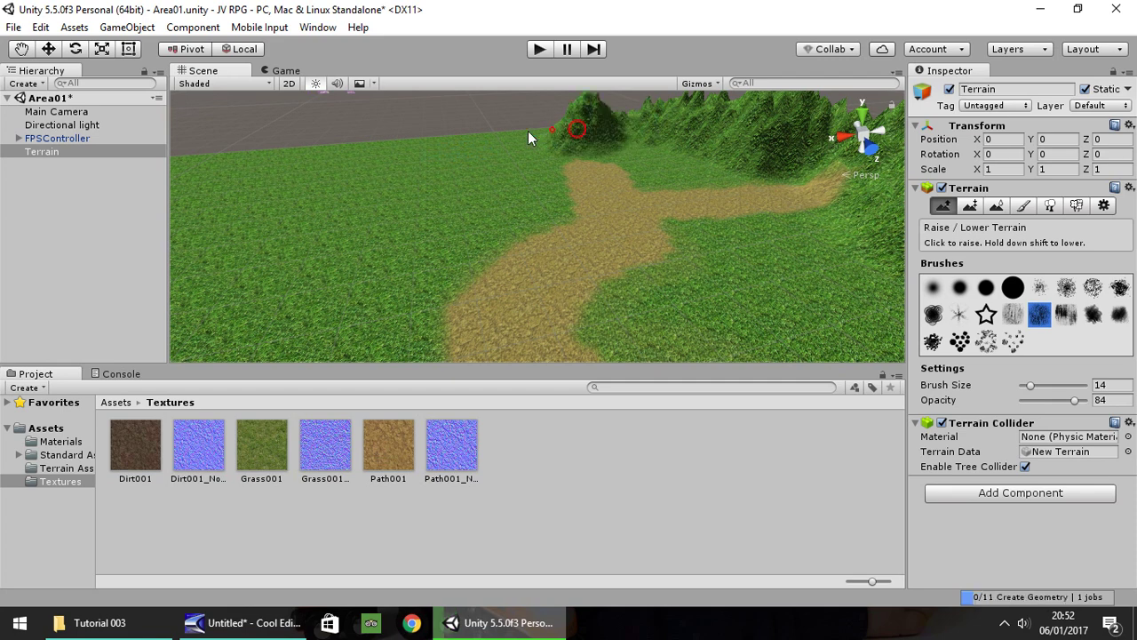
{"action": "mouse_move", "coordinate": [516, 142]}
{"action": "left_mouse_down"}
{"action": "mouse_move", "coordinate": [456, 130]}
{"action": "mouse_move", "coordinate": [434, 146]}
{"action": "mouse_move", "coordinate": [561, 115]}
{"action": "mouse_move", "coordinate": [628, 121]}
{"action": "mouse_move", "coordinate": [606, 121]}
{"action": "left_mouse_up"}
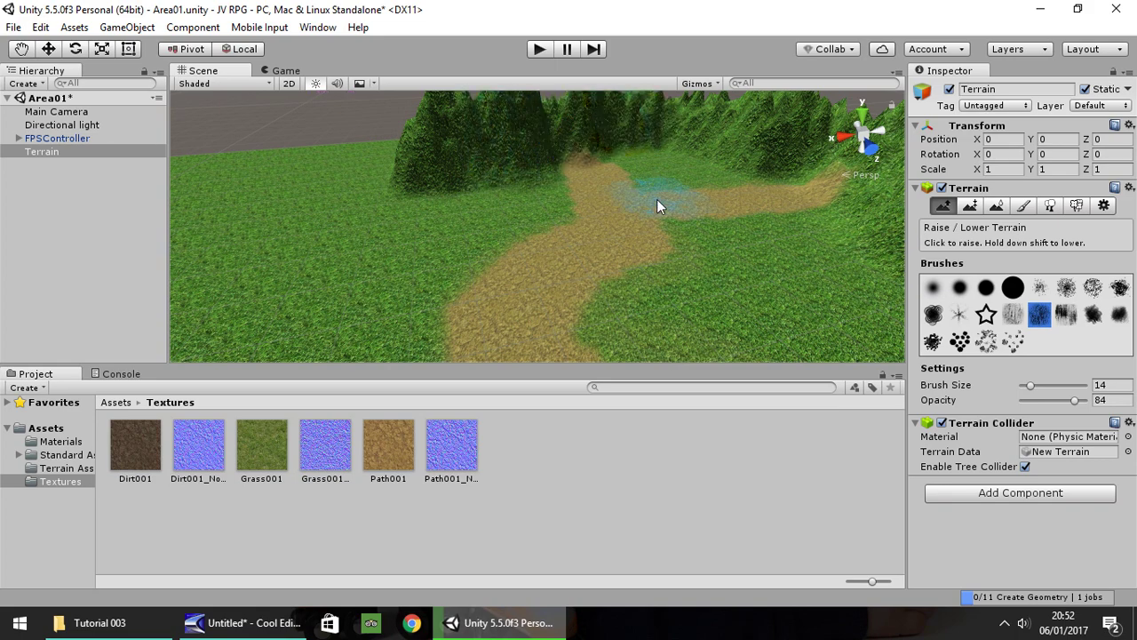
{"action": "left_click_drag", "start_coordinate": [656, 199], "coordinate": [824, 248], "text": "alt"}
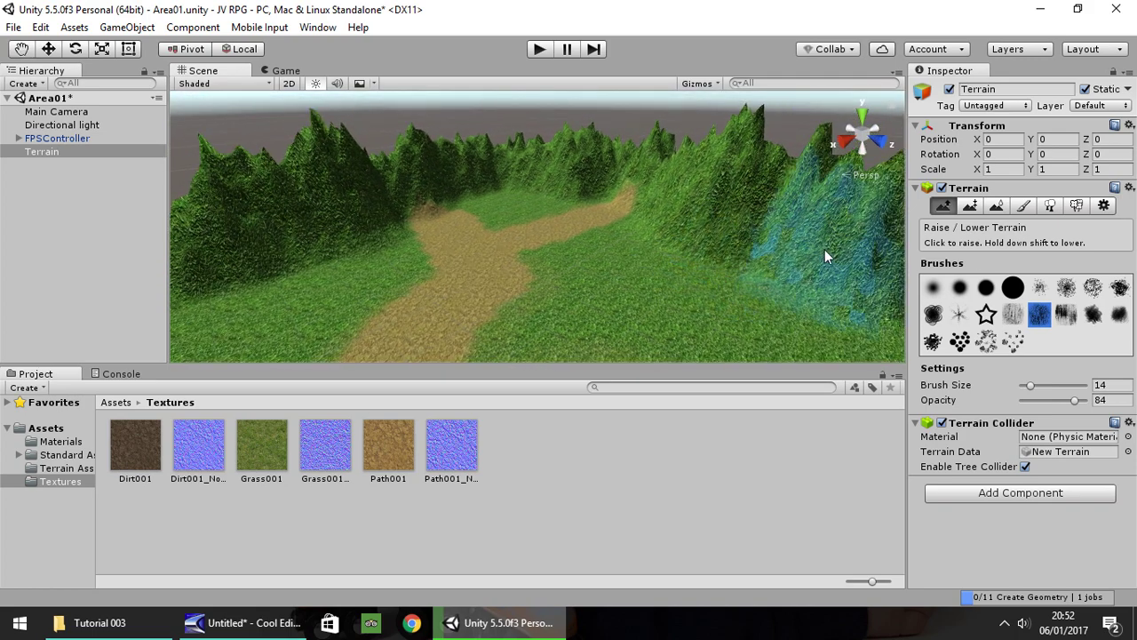
Raise a single jagged peak on the open grass away from the path with the streaky brush at size 14 and opacity 84
{"action": "left_click", "coordinate": [994, 208]}
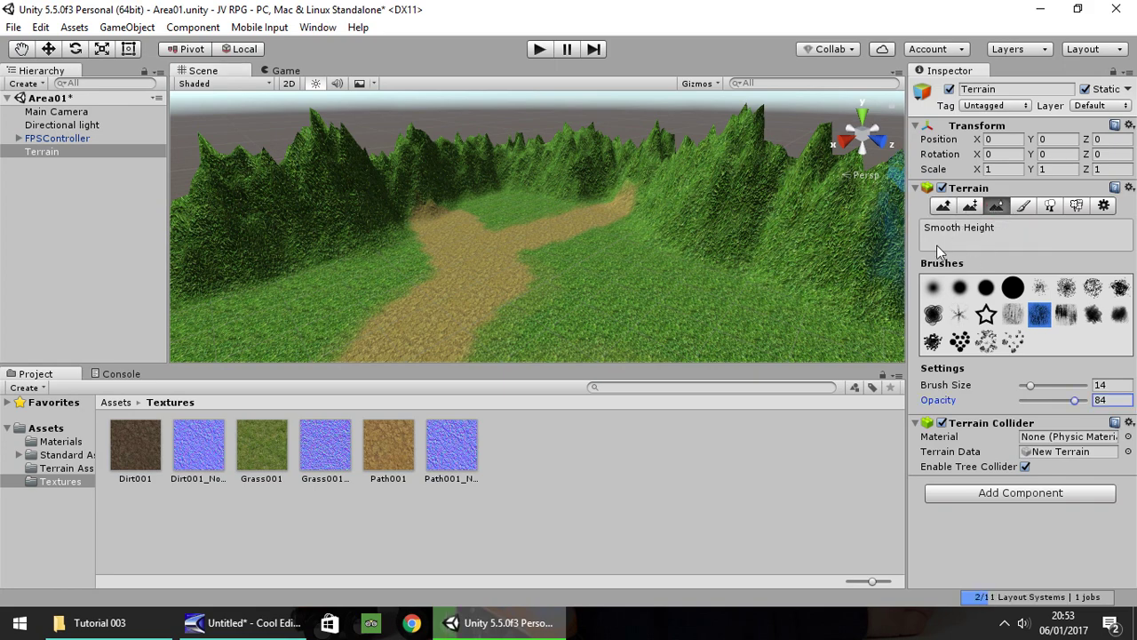
{"action": "mouse_move", "coordinate": [696, 247]}
{"action": "left_mouse_down", "text": "alt"}
{"action": "mouse_move", "coordinate": [677, 266]}
{"action": "mouse_move", "coordinate": [599, 287]}
{"action": "mouse_move", "coordinate": [586, 272]}
{"action": "left_mouse_up", "text": "alt"}
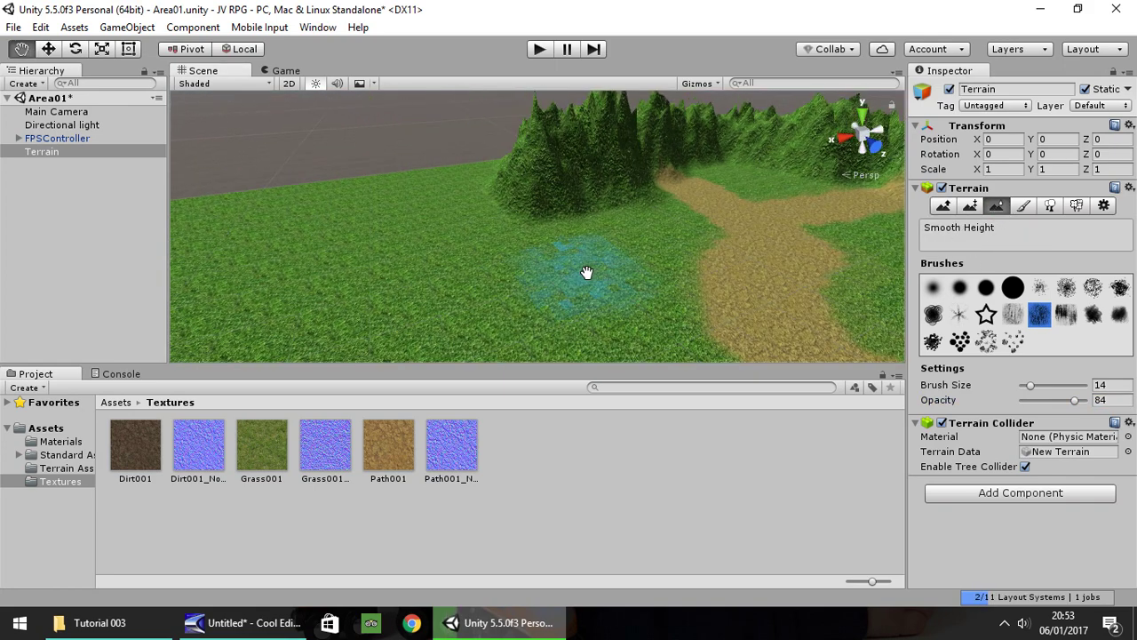
{"action": "mouse_move", "coordinate": [587, 272]}
{"action": "middle_mouse_down"}
{"action": "mouse_move", "coordinate": [570, 250]}
{"action": "mouse_move", "coordinate": [630, 254]}
{"action": "middle_mouse_up"}
{"action": "mouse_move", "coordinate": [629, 254]}
{"action": "left_mouse_down", "text": "alt"}
{"action": "mouse_move", "coordinate": [656, 260]}
{"action": "mouse_move", "coordinate": [569, 252]}
{"action": "left_mouse_up", "text": "alt"}
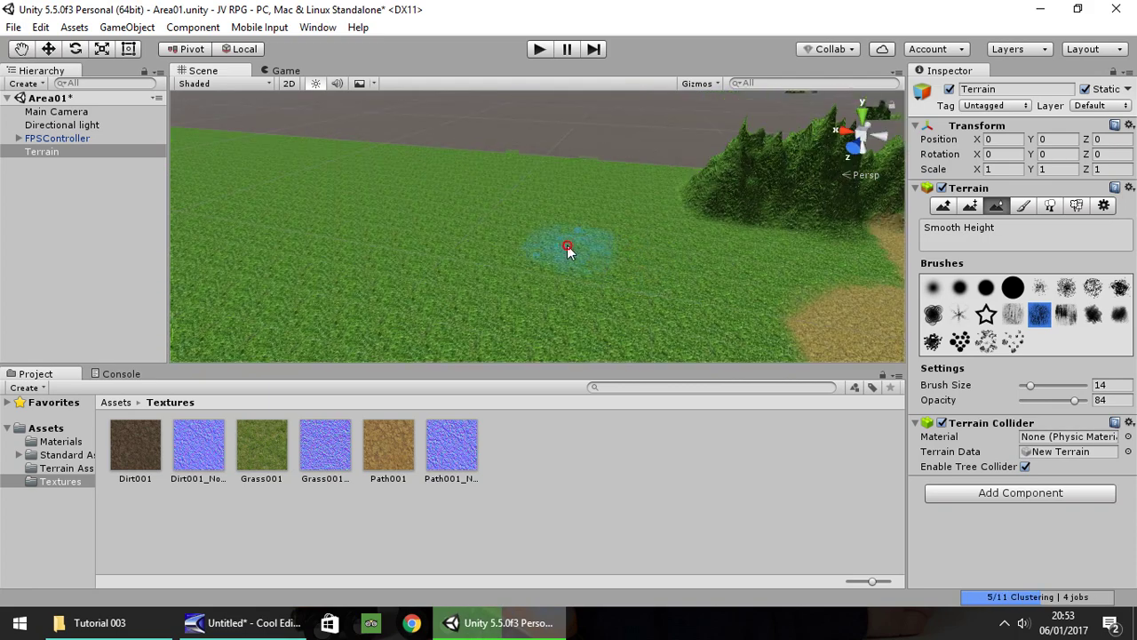
{"action": "left_click", "coordinate": [943, 205]}
{"action": "left_click_drag", "start_coordinate": [568, 258], "coordinate": [567, 257]}
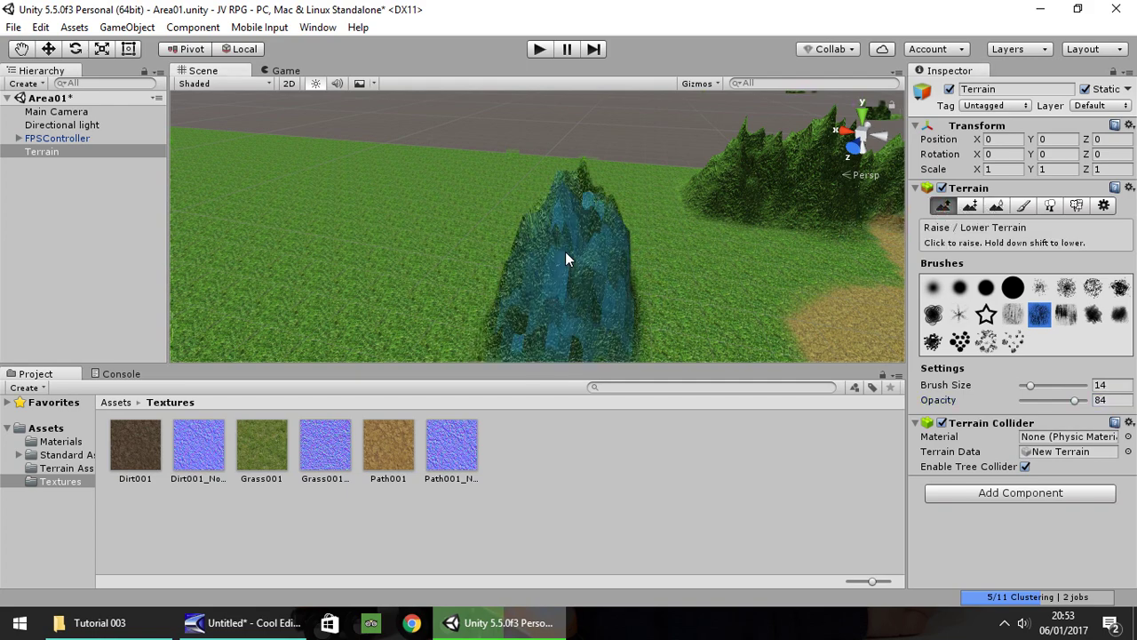
{"action": "scroll", "coordinate": [608, 280], "scroll_direction": "down", "scroll_amount": 5}
{"action": "middle_click_drag", "start_coordinate": [610, 286], "coordinate": [615, 269]}
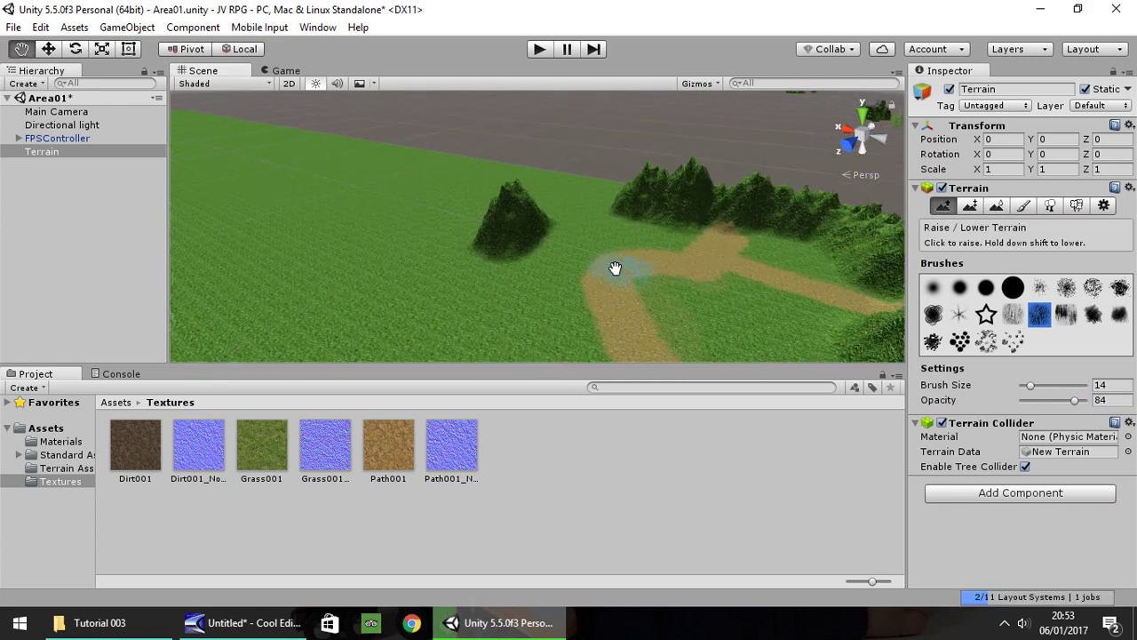
Smooth the isolated peak into a rounded mound using Smooth Height with the solid round brush at size 39
{"action": "scroll", "coordinate": [533, 251], "scroll_direction": "up", "scroll_amount": 8}
{"action": "middle_click_drag", "start_coordinate": [514, 241], "coordinate": [554, 255]}
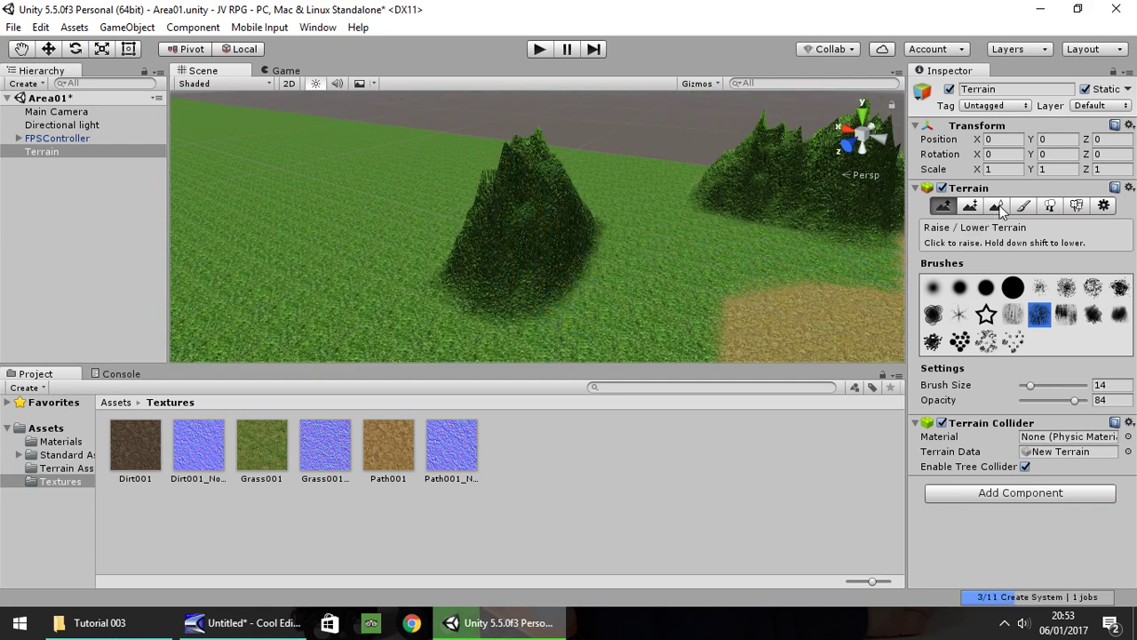
{"action": "left_click", "coordinate": [1012, 288]}
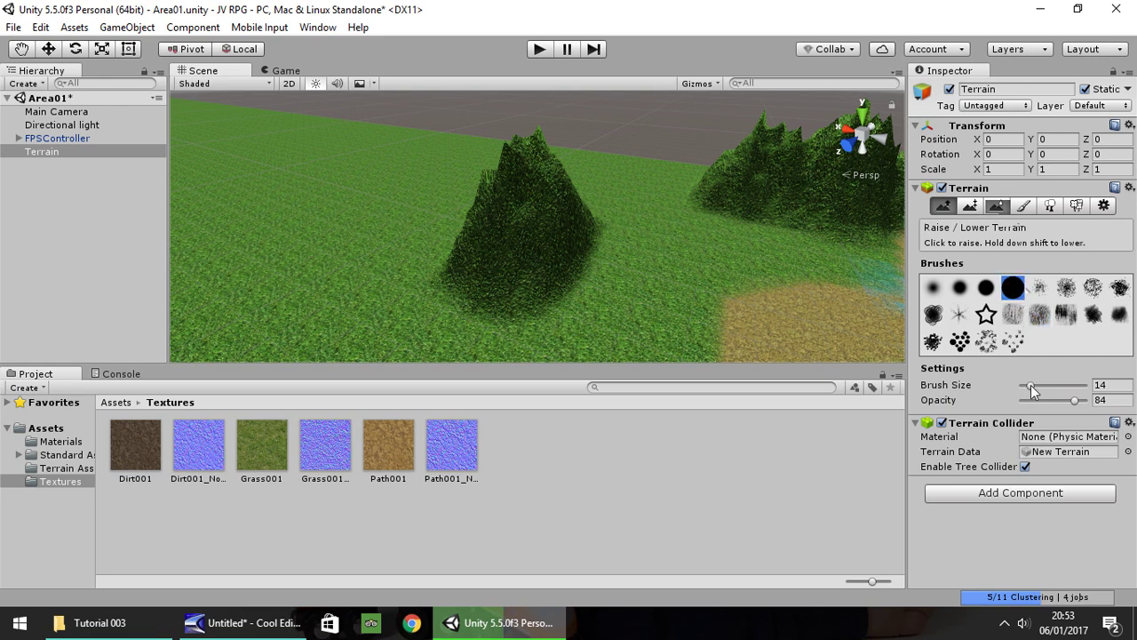
{"action": "left_click_drag", "start_coordinate": [1030, 387], "coordinate": [1047, 386]}
{"action": "left_click", "coordinate": [512, 213], "text": "shift"}
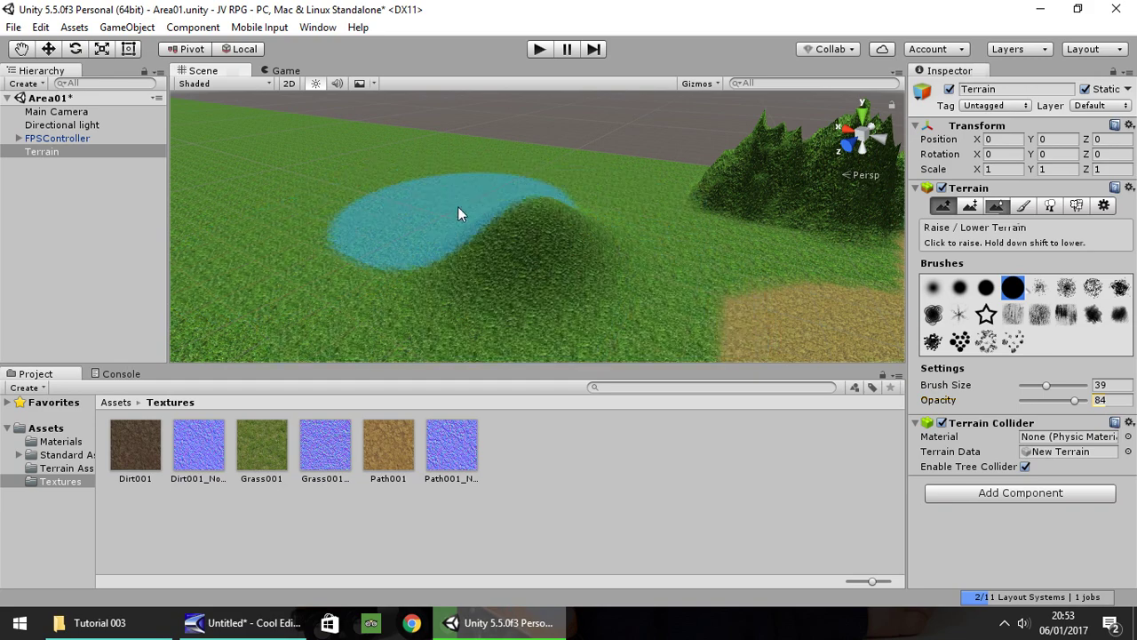
{"action": "left_click_drag", "start_coordinate": [451, 219], "coordinate": [580, 215]}
{"action": "key", "text": "ctrl+z"}
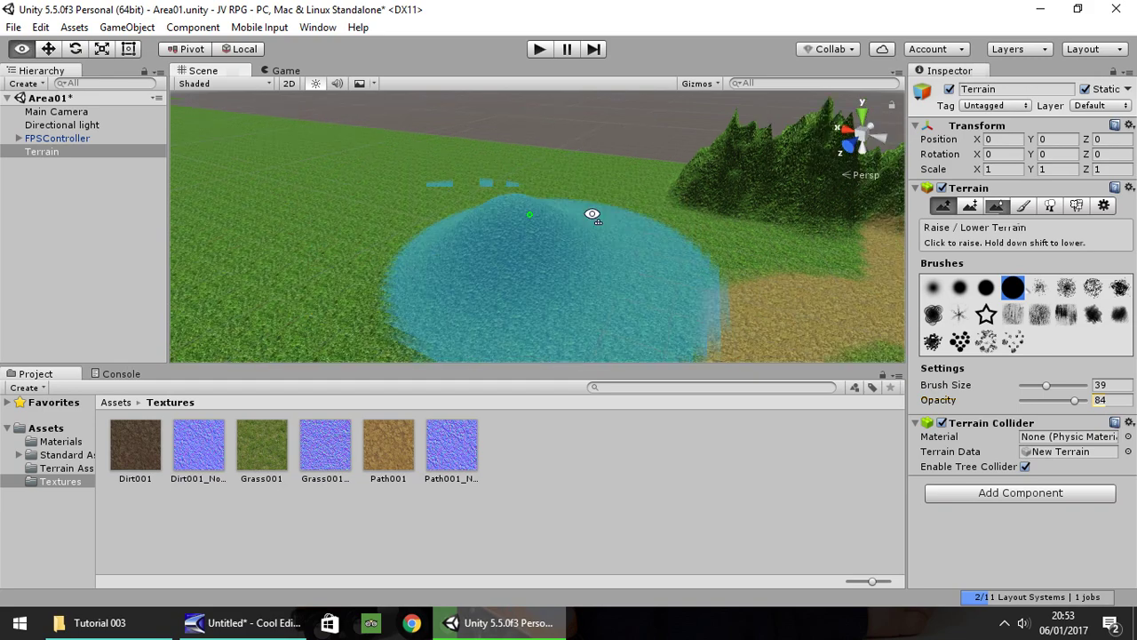
Smooth the jagged mountain slopes beside the path with the same solid round brush
{"action": "mouse_move", "coordinate": [580, 213]}
{"action": "right_mouse_down"}
{"action": "mouse_move", "coordinate": [766, 208]}
{"action": "mouse_move", "coordinate": [697, 167]}
{"action": "mouse_move", "coordinate": [654, 244]}
{"action": "mouse_move", "coordinate": [787, 223]}
{"action": "mouse_move", "coordinate": [647, 196]}
{"action": "mouse_move", "coordinate": [862, 198]}
{"action": "right_mouse_up"}
{"action": "key", "text": "shift+e"}
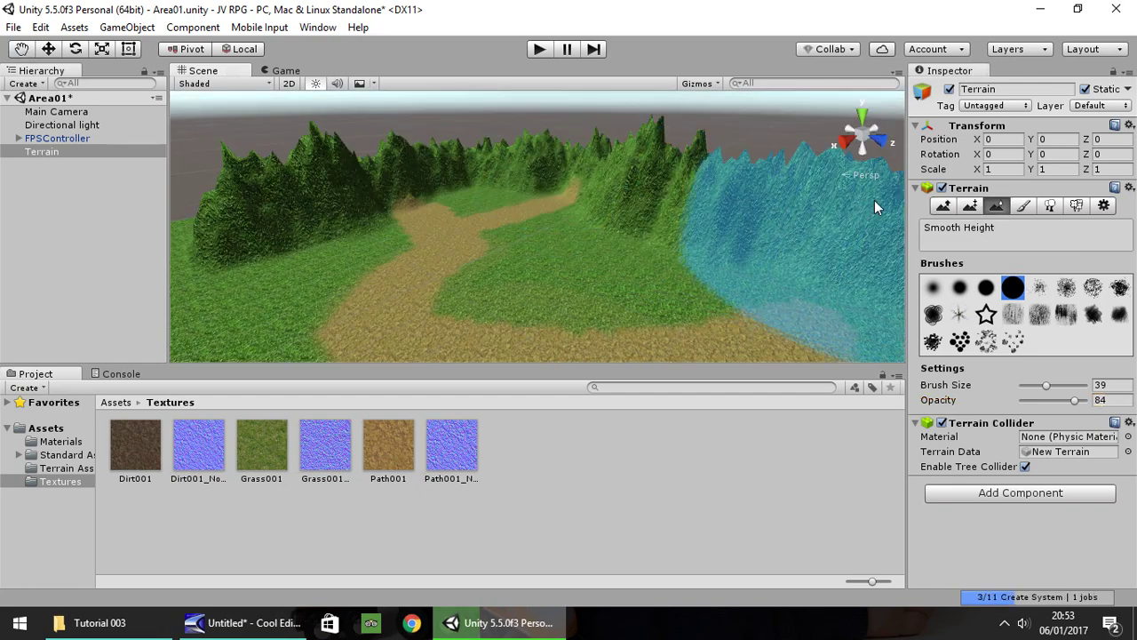
{"action": "mouse_move", "coordinate": [842, 219]}
{"action": "left_mouse_down"}
{"action": "mouse_move", "coordinate": [678, 251]}
{"action": "mouse_move", "coordinate": [791, 246]}
{"action": "left_mouse_up"}
Examine the terrain's Place Trees and Paint Details options and its Terrain Settings, including the wind and resolution values
{"action": "left_click", "coordinate": [1050, 206]}
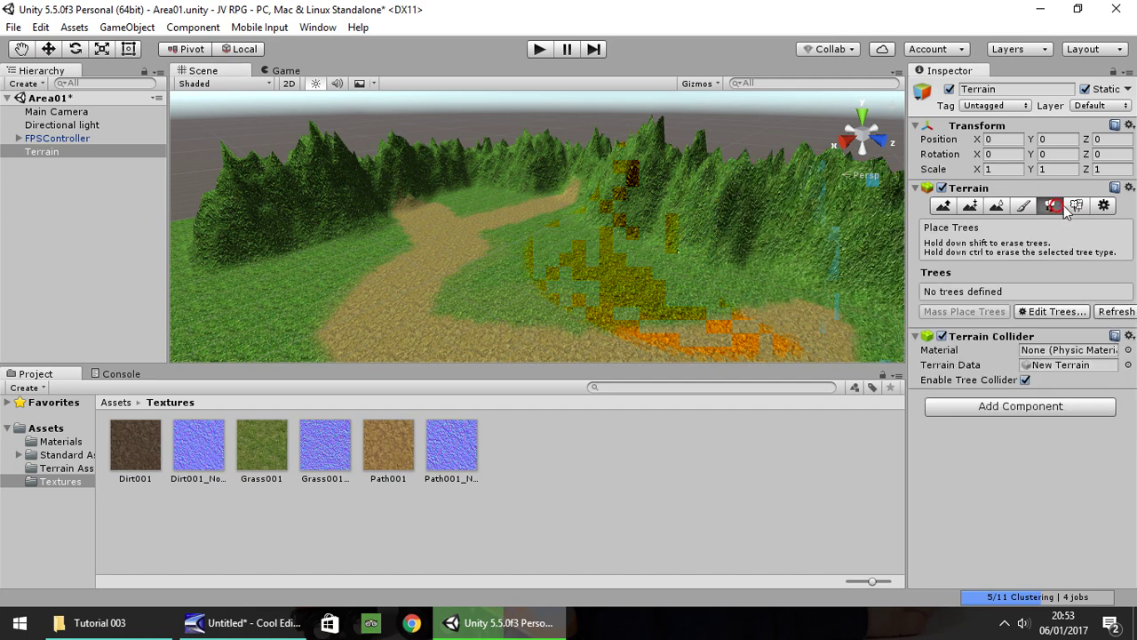
{"action": "left_click", "coordinate": [1076, 206]}
{"action": "left_click", "coordinate": [1047, 207]}
{"action": "left_click", "coordinate": [1076, 206]}
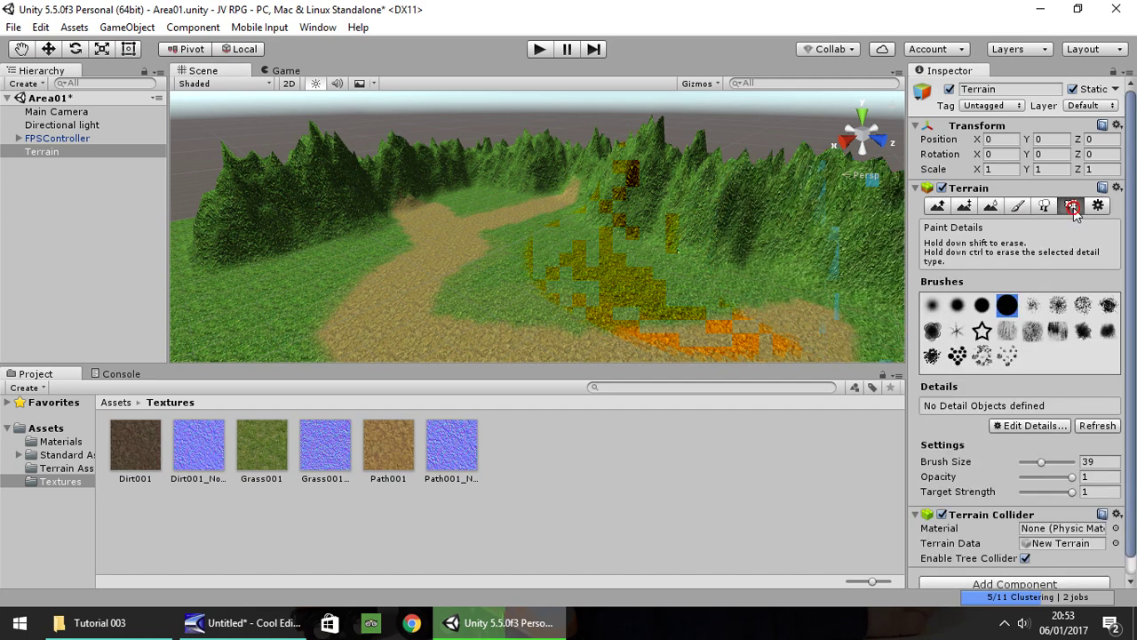
{"action": "left_click", "coordinate": [1050, 207]}
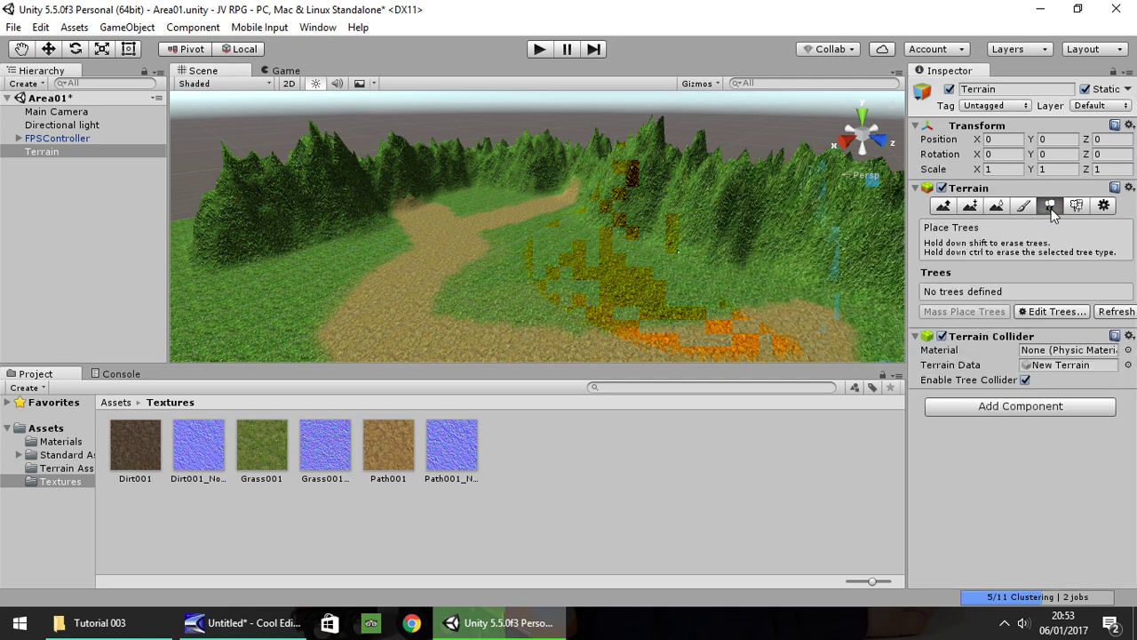
{"action": "left_click", "coordinate": [1073, 207]}
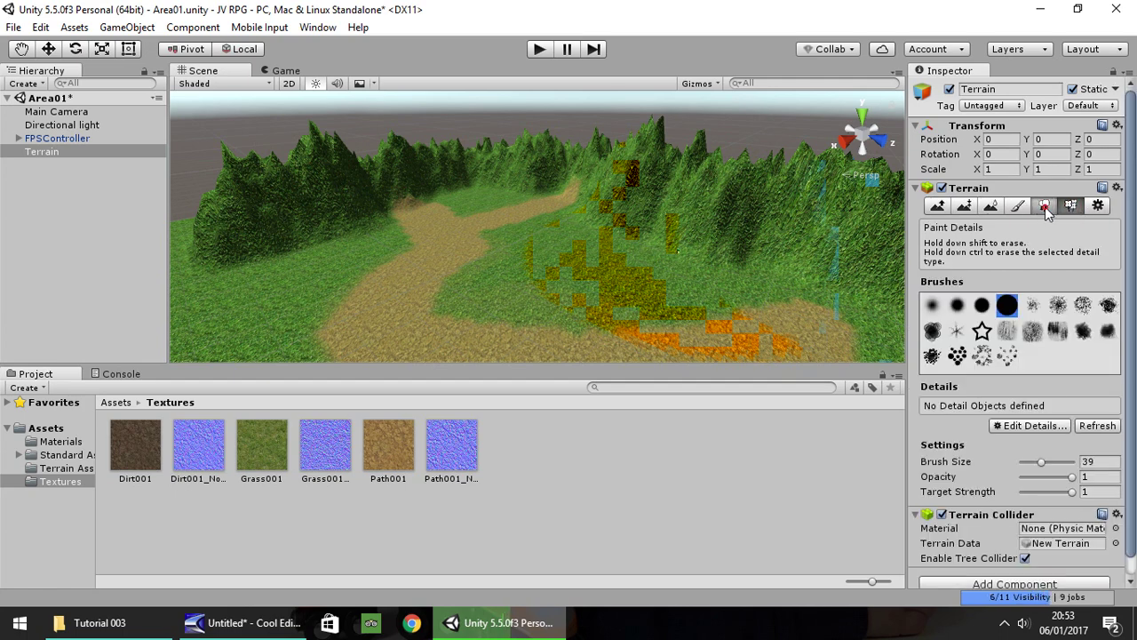
{"action": "left_click", "coordinate": [1047, 208]}
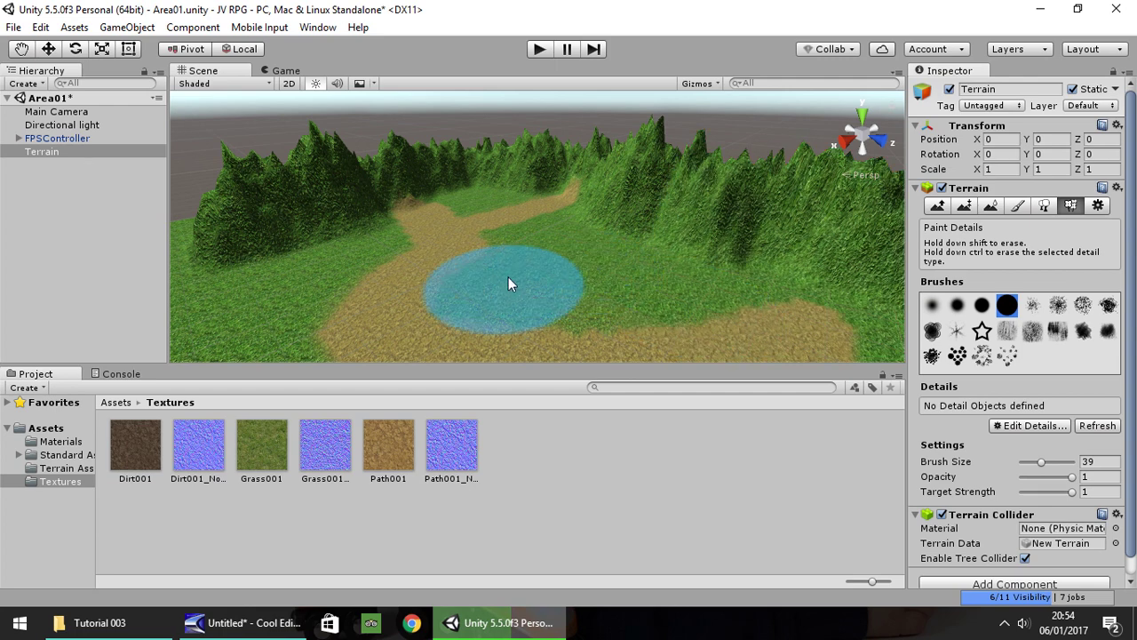
{"action": "left_click", "coordinate": [1099, 206]}
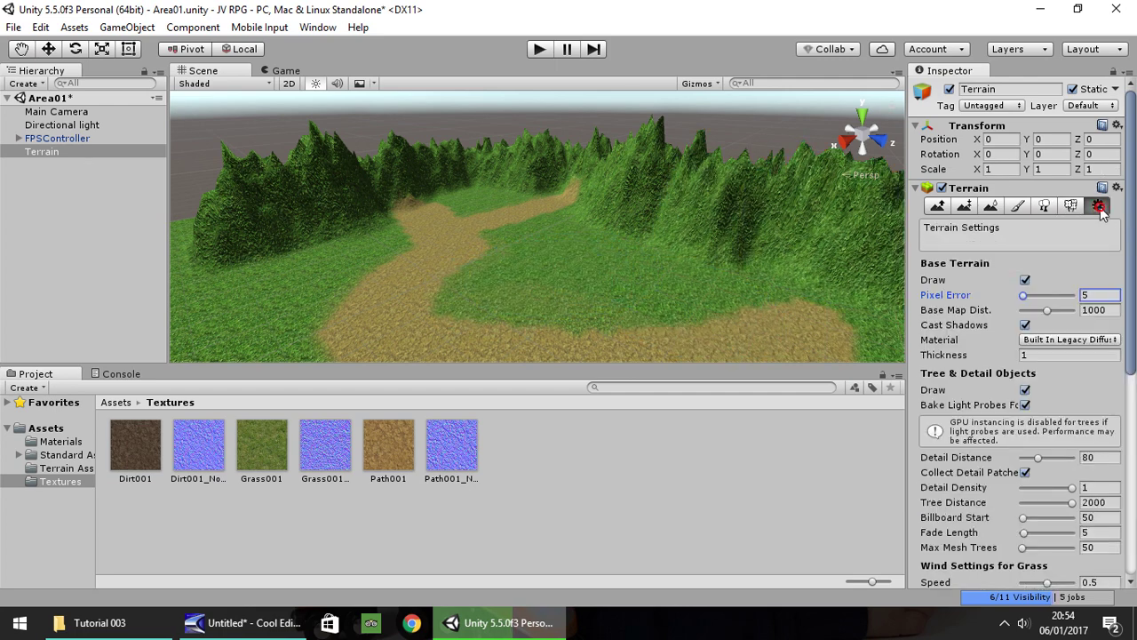
{"action": "scroll", "coordinate": [1074, 285], "scroll_direction": "down", "scroll_amount": 10}
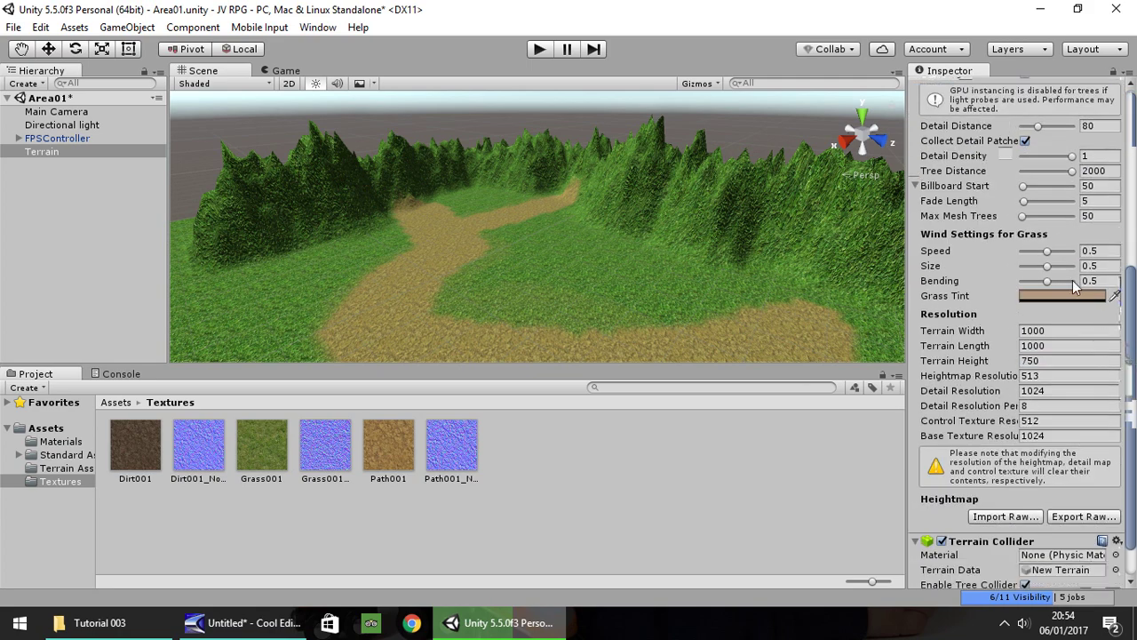
{"action": "left_click_drag", "start_coordinate": [1130, 353], "coordinate": [1123, 178]}
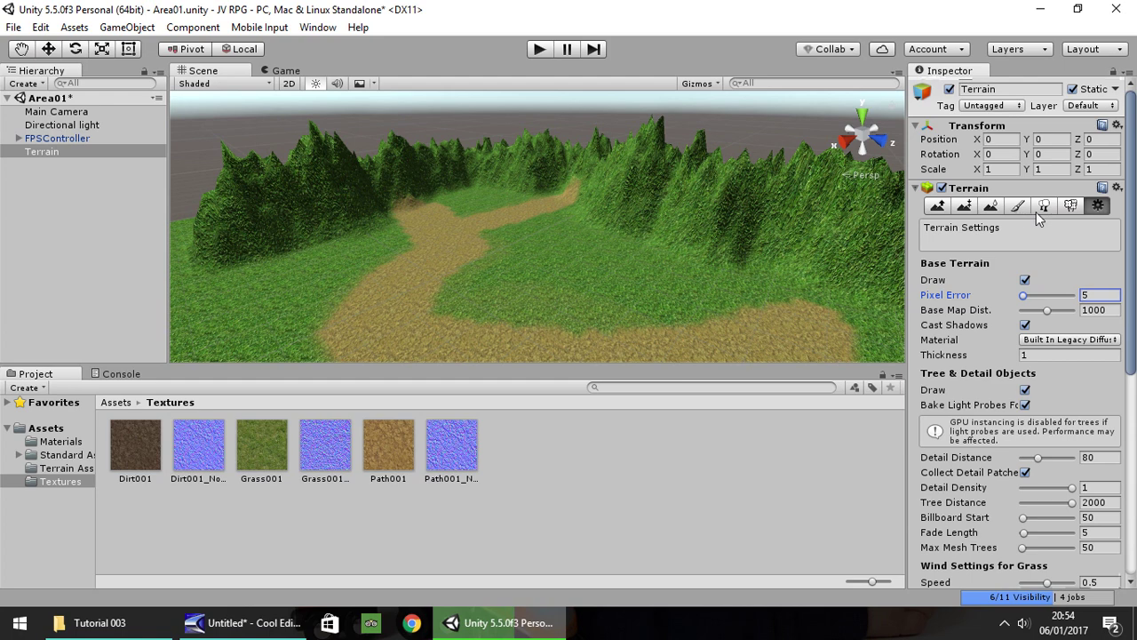
Choose Paint Details for the terrain and import the GrassFlow001 texture from the Tutorial 003 folder into Terrain Assets
{"action": "left_click", "coordinate": [1071, 205]}
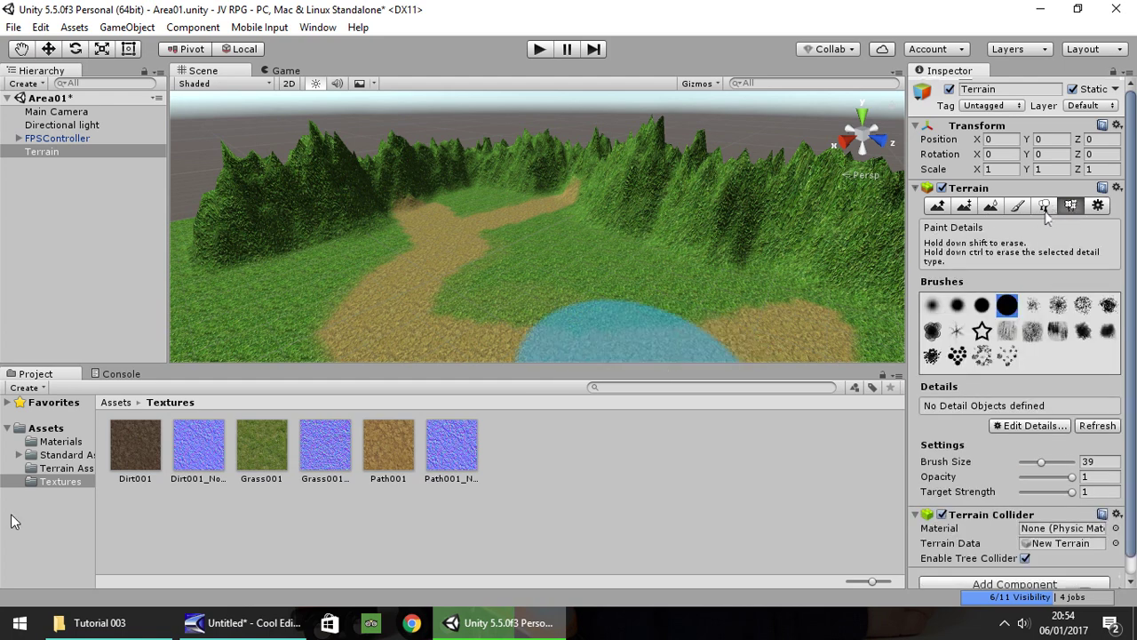
{"action": "left_click", "coordinate": [66, 469]}
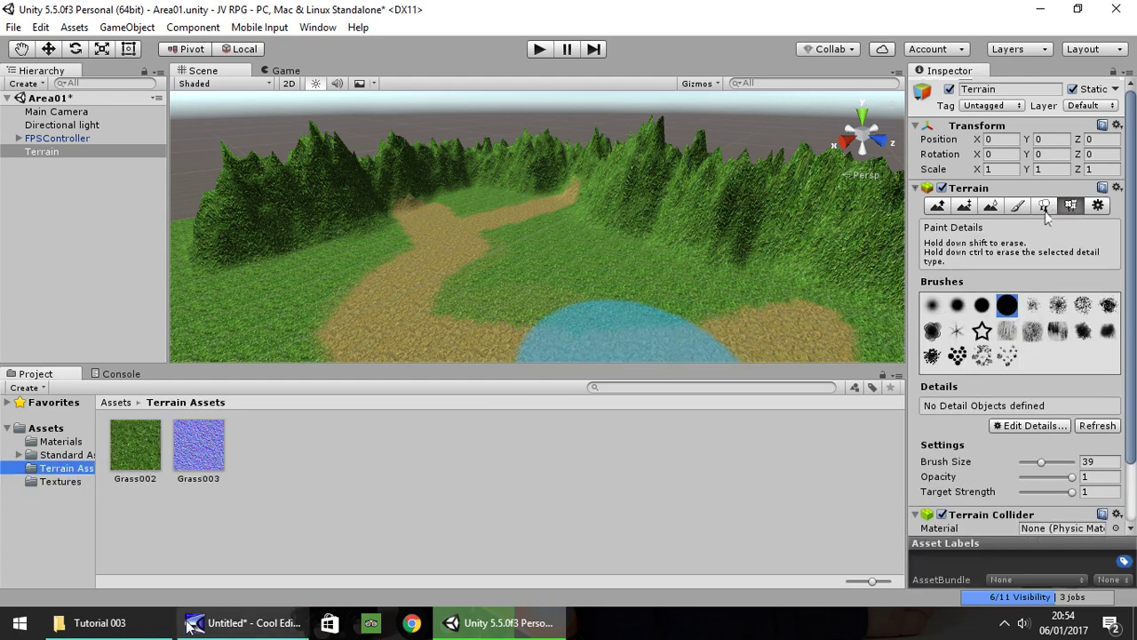
{"action": "left_click", "coordinate": [93, 621]}
{"action": "left_click_drag", "start_coordinate": [349, 158], "coordinate": [285, 454]}
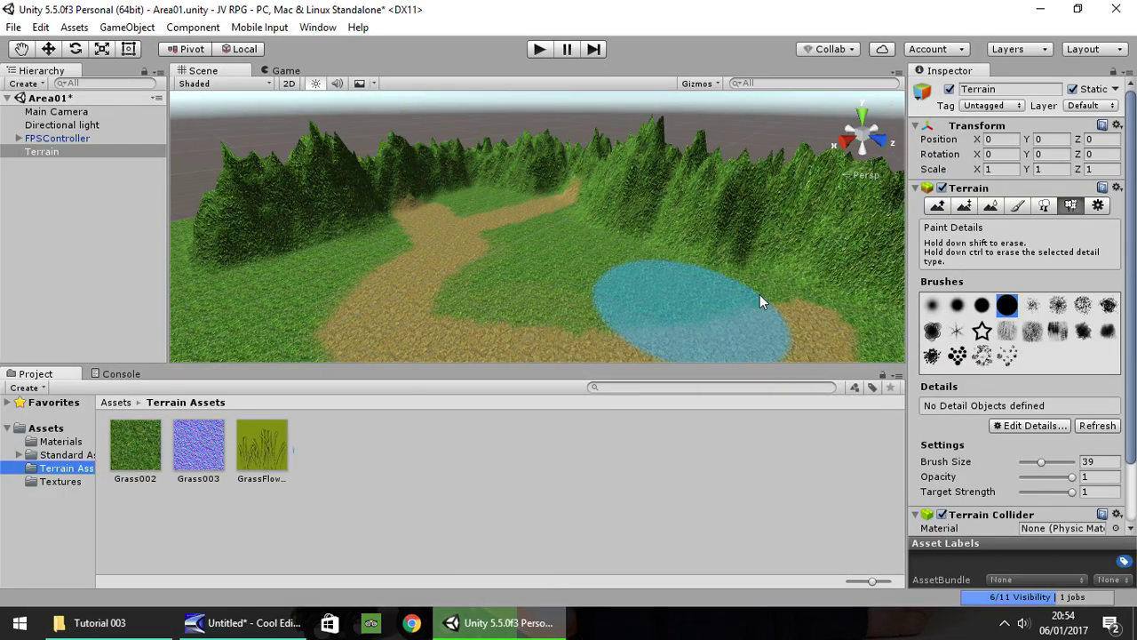
Start a new grass texture detail and assign GrassFlow001 as its Detail Texture
{"action": "left_click", "coordinate": [1036, 426]}
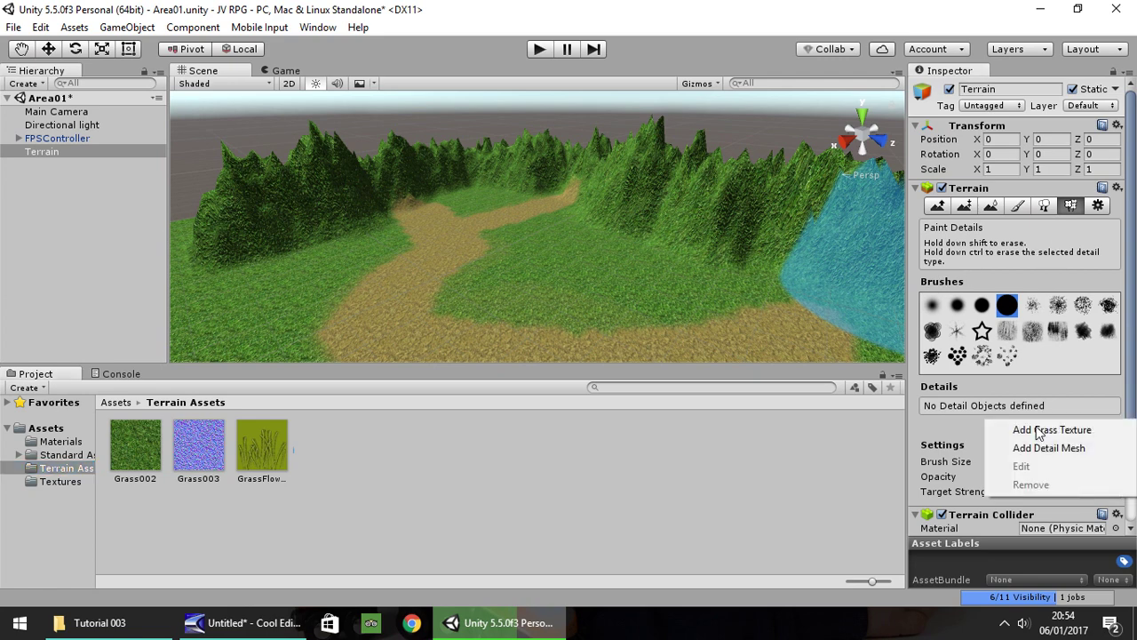
{"action": "left_click", "coordinate": [1053, 430]}
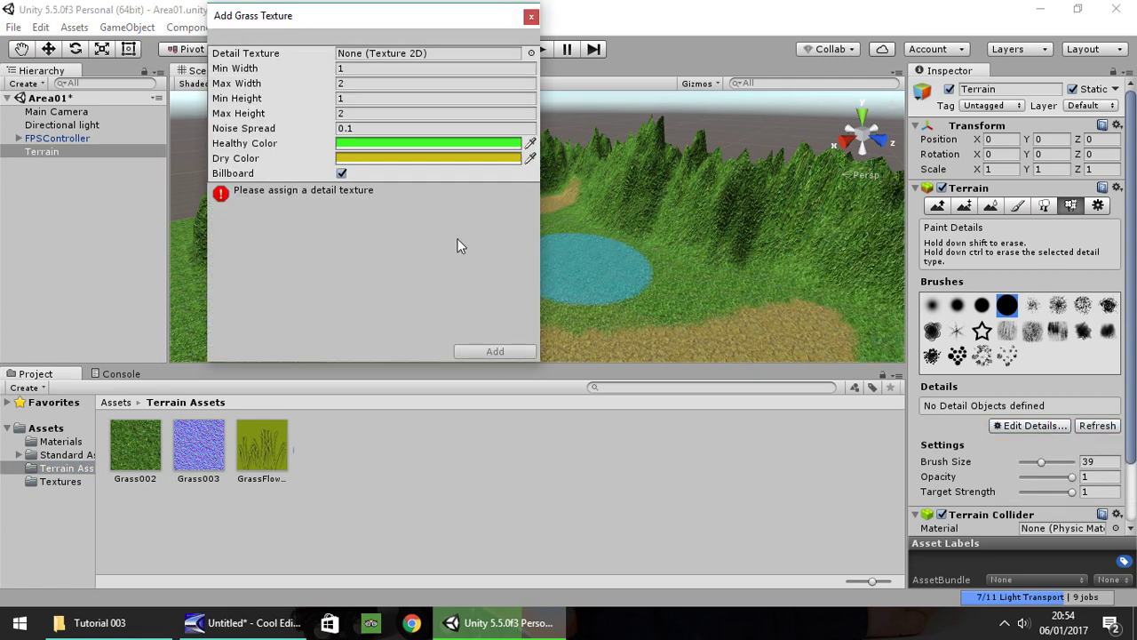
{"action": "left_click_drag", "start_coordinate": [426, 214], "coordinate": [385, 60]}
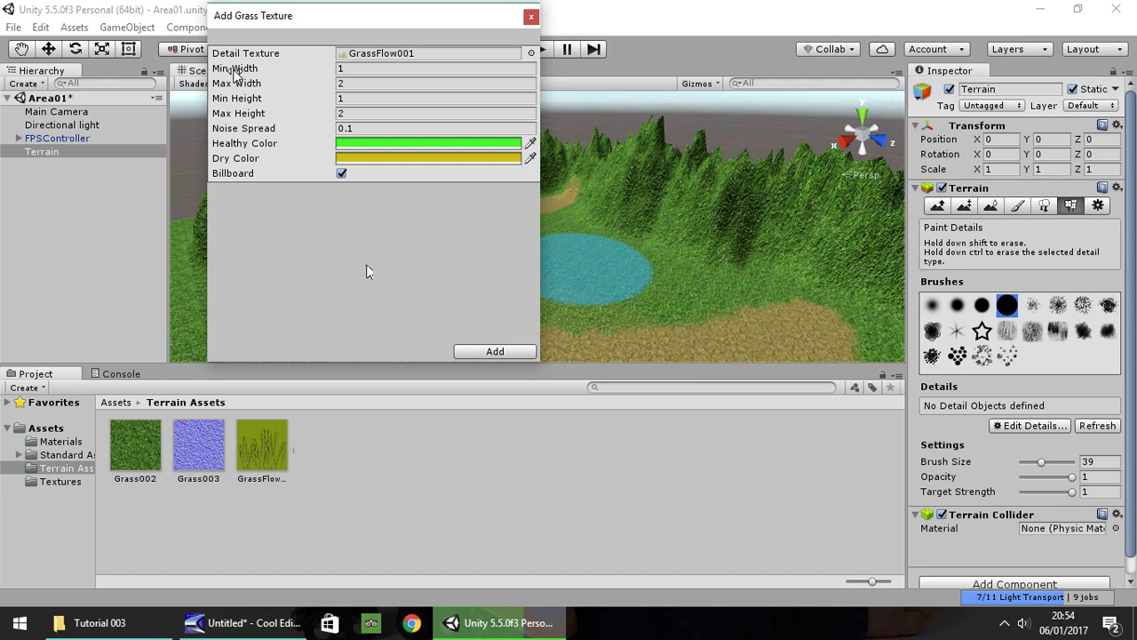
Set the grass detail's Min Height to 0.5 and Max Height to 1.2, and add it to the terrain
{"action": "left_click", "coordinate": [354, 98]}
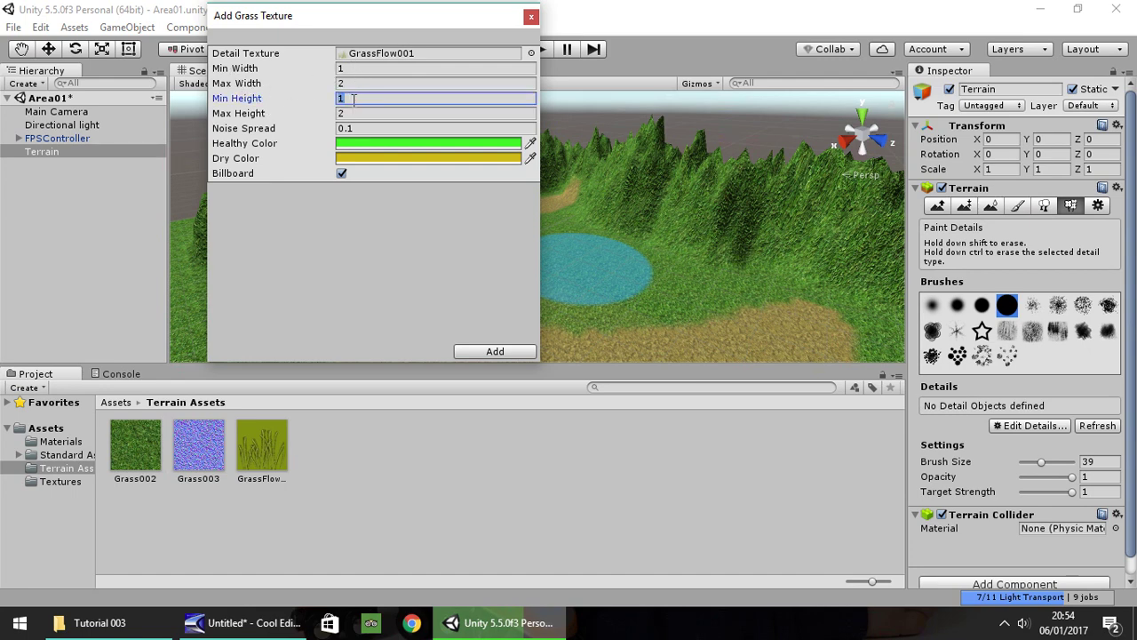
{"action": "type", "text": "."}
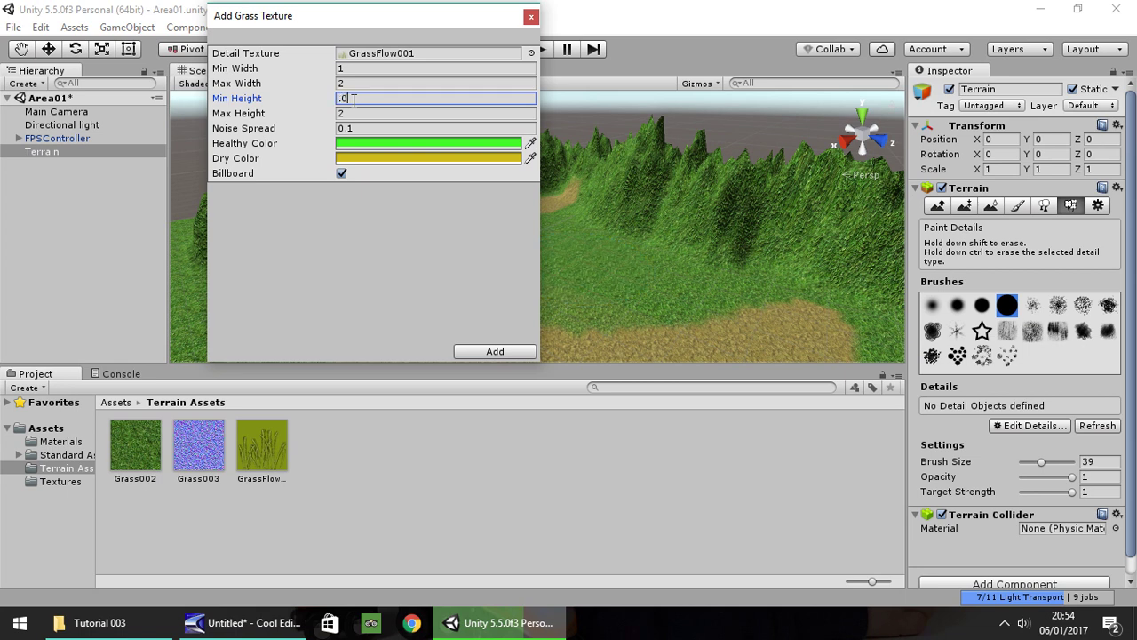
{"action": "type", "text": "5"}
{"action": "left_click", "coordinate": [354, 113]}
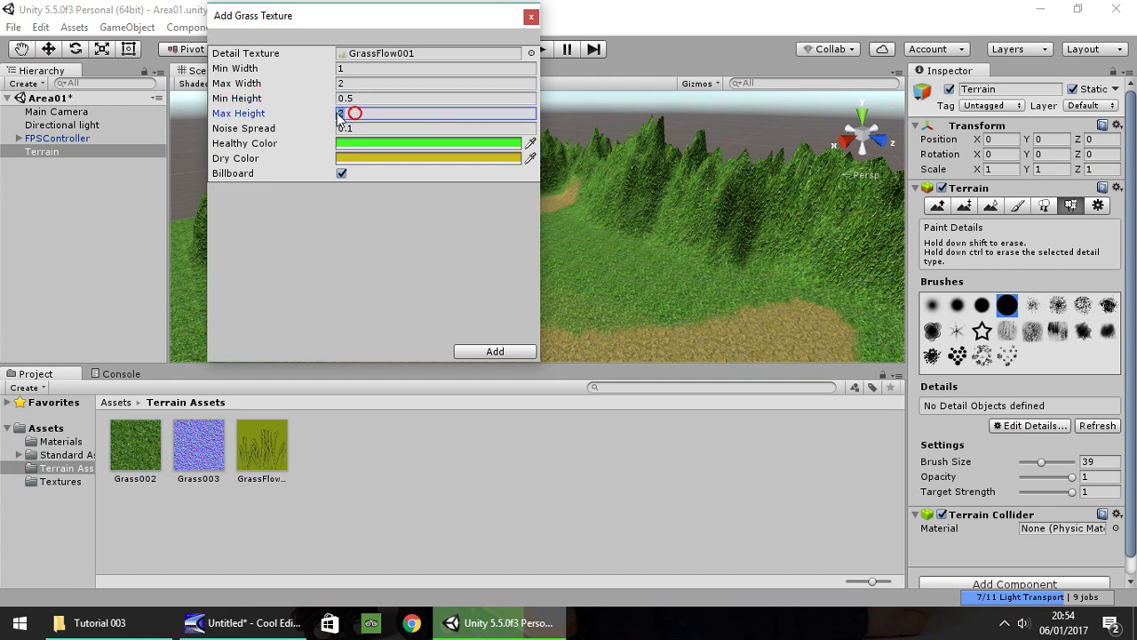
{"action": "type", "text": "1.2"}
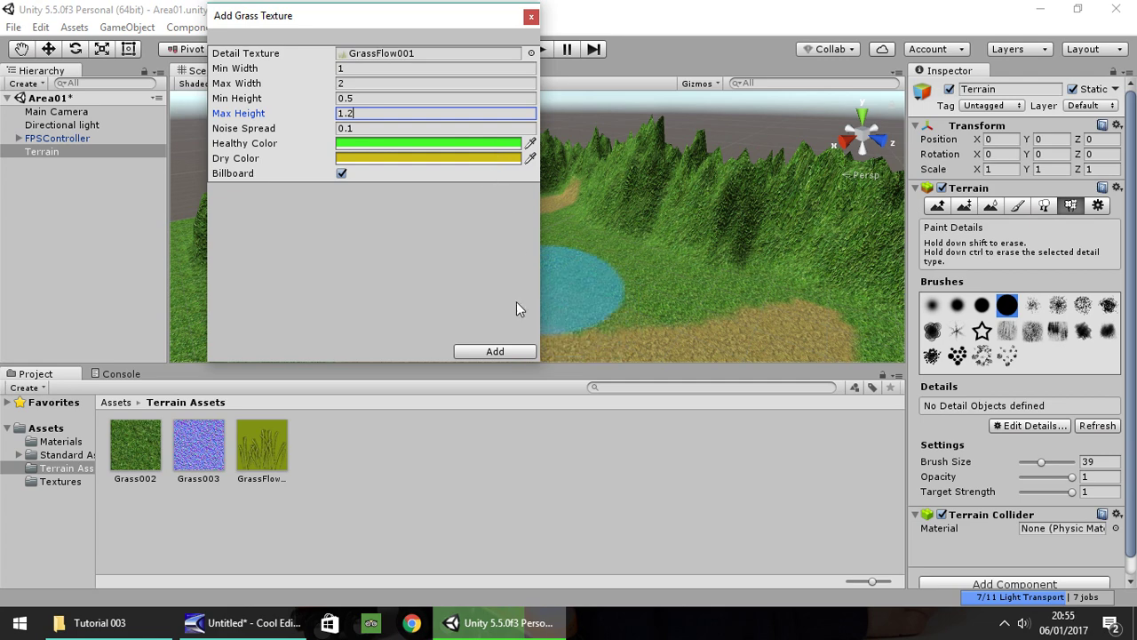
{"action": "left_click", "coordinate": [494, 351]}
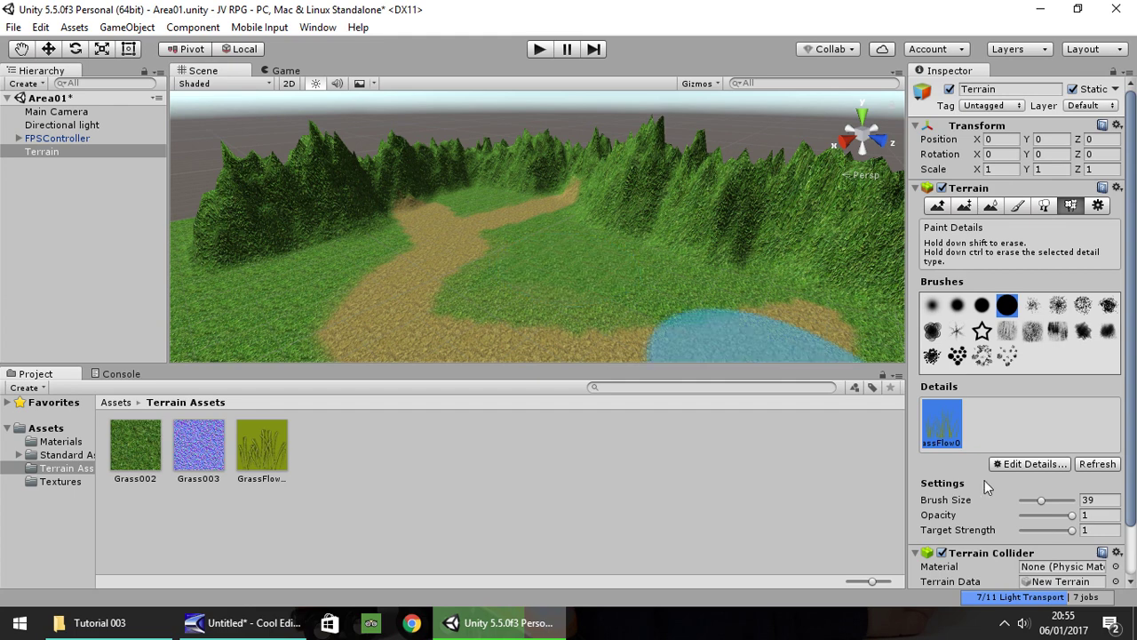
Set the detail brush size to 54 and paint a patch of GrassFlow001 between the path and the mountains
{"action": "left_click_drag", "start_coordinate": [1041, 502], "coordinate": [1049, 502]}
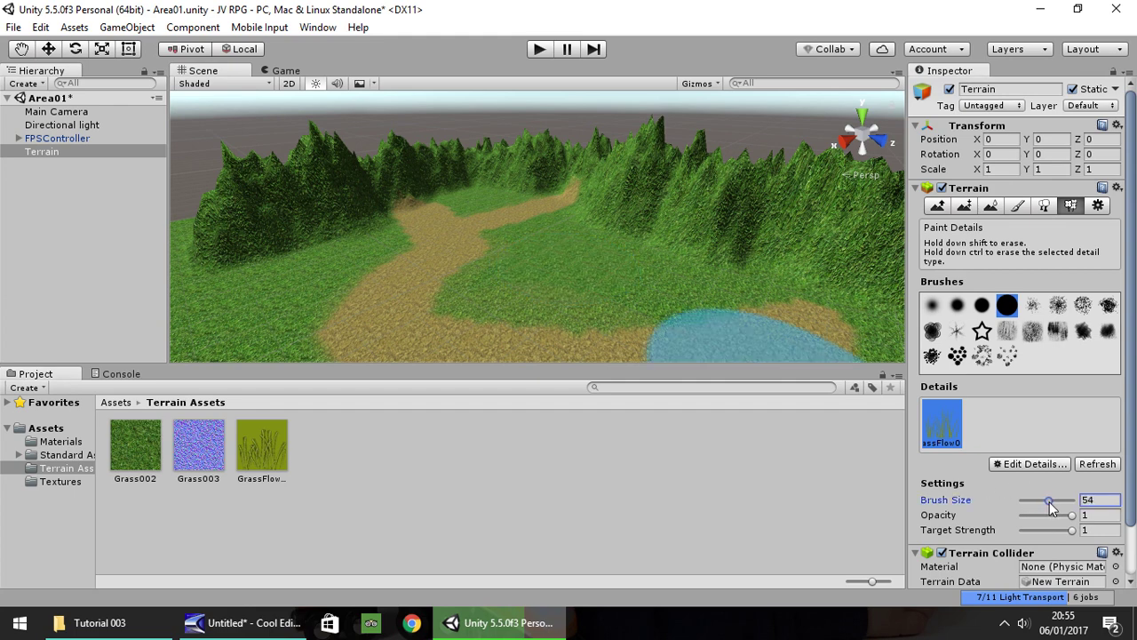
{"action": "middle_click_drag", "start_coordinate": [764, 354], "coordinate": [559, 262]}
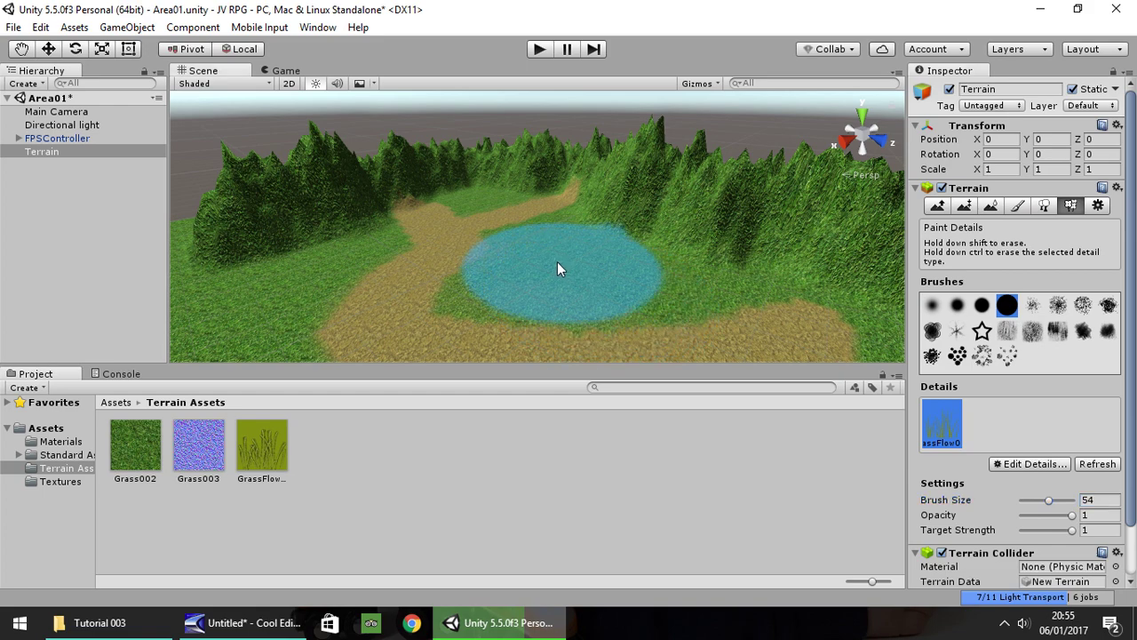
{"action": "scroll", "coordinate": [557, 261], "scroll_direction": "up", "scroll_amount": 6}
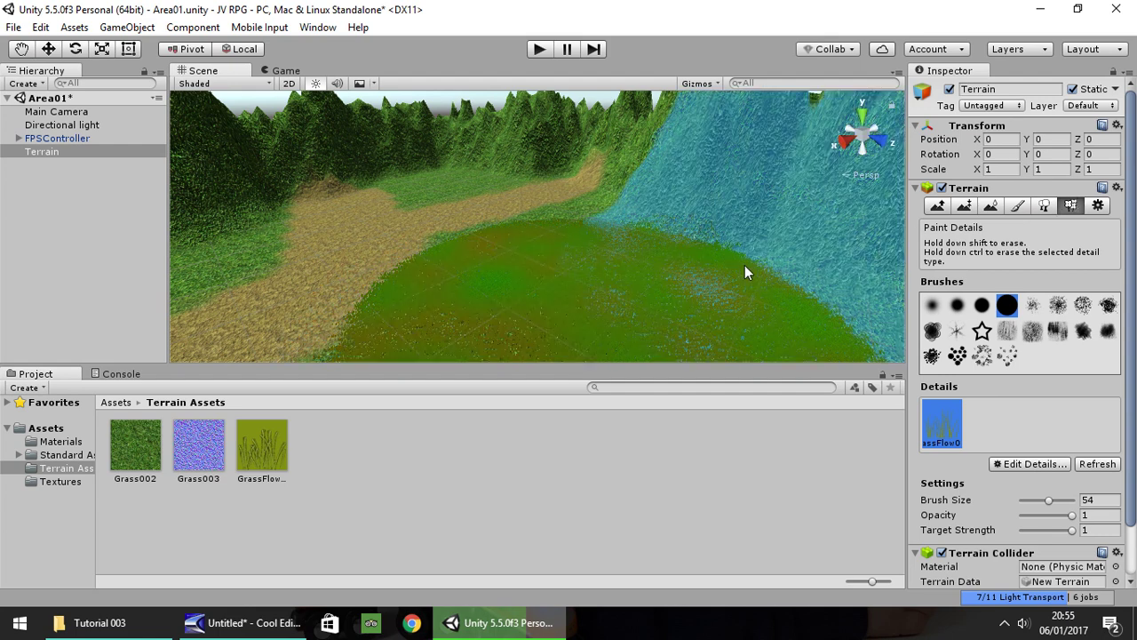
{"action": "scroll", "coordinate": [638, 253], "scroll_direction": "down", "scroll_amount": 10}
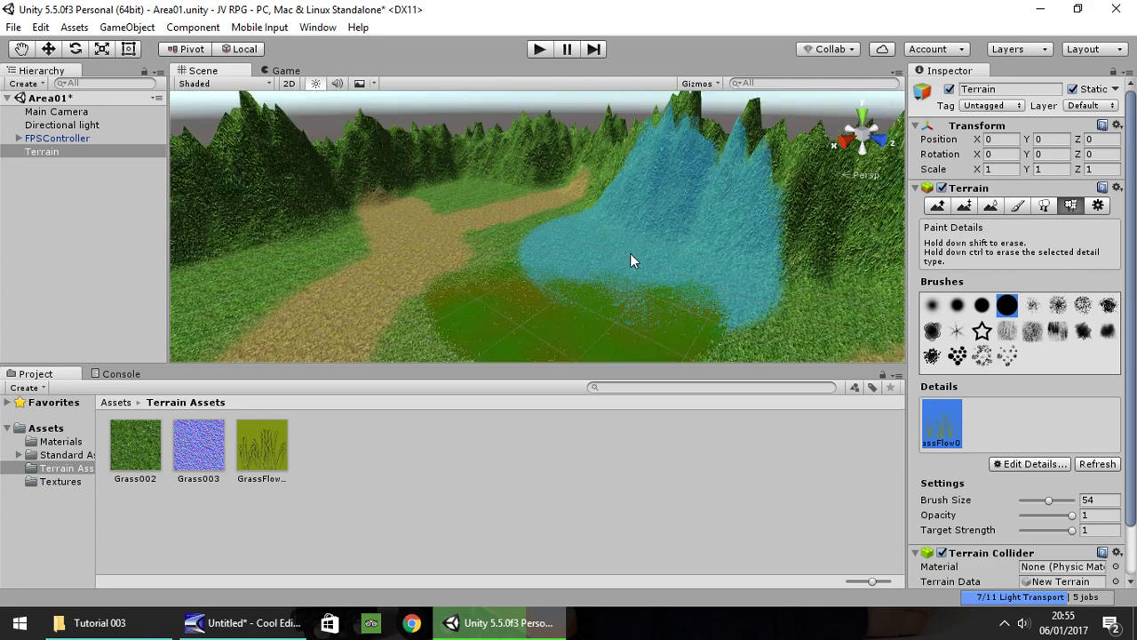
In the terrain settings, set the Billboard Start distance for tree and detail objects to 500
{"action": "left_click", "coordinate": [1099, 206]}
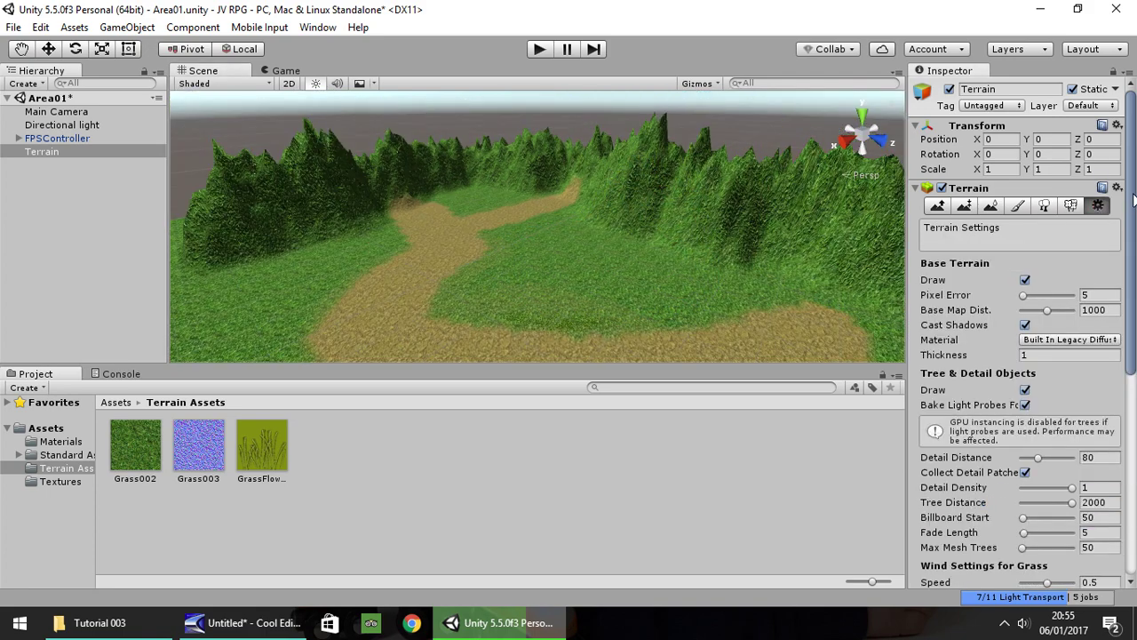
{"action": "left_click_drag", "start_coordinate": [1135, 197], "coordinate": [1134, 277]}
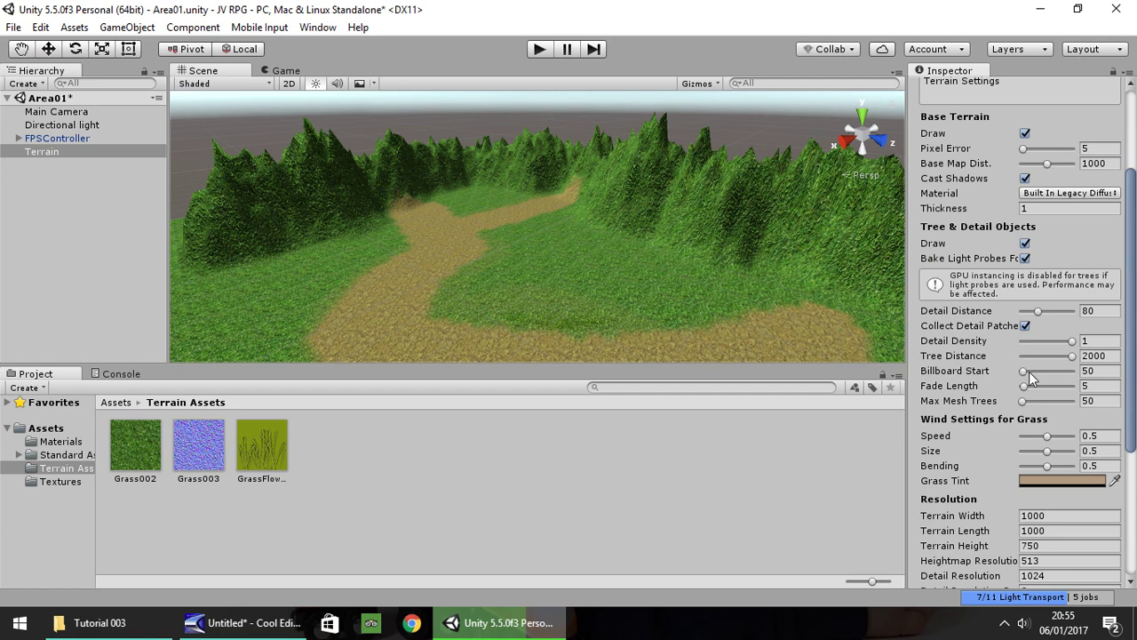
{"action": "left_click", "coordinate": [1108, 371]}
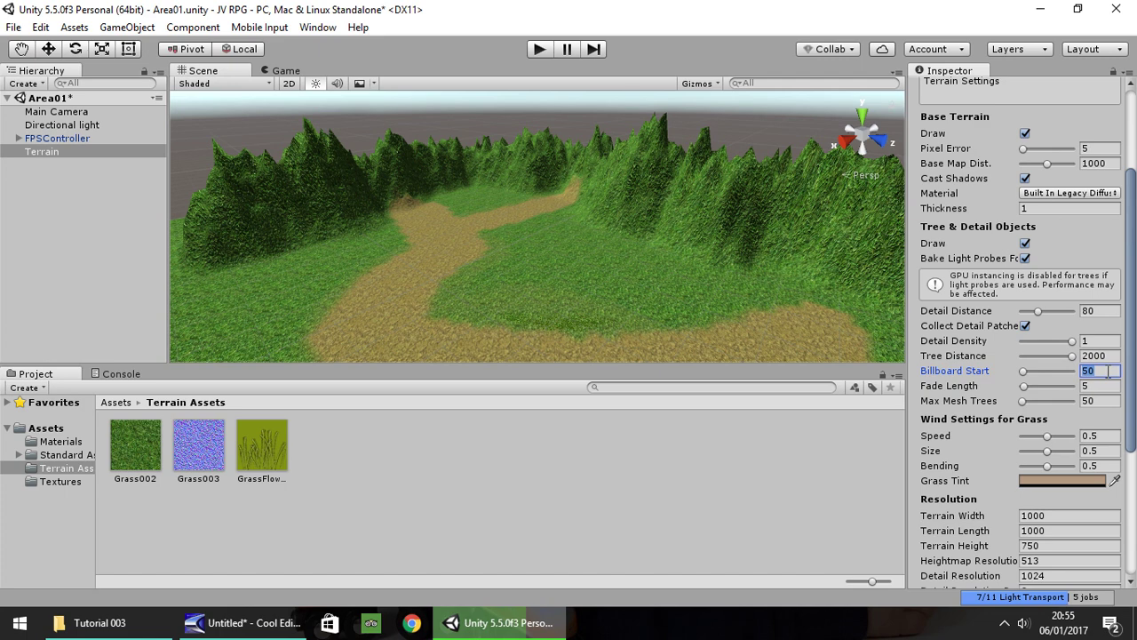
{"action": "type", "text": "250"}
{"action": "key", "text": "BackSpace"}
{"action": "key", "text": "BackSpace"}
{"action": "key", "text": "BackSpace"}
{"action": "mouse_move", "coordinate": [1024, 372]}
{"action": "left_mouse_down"}
{"action": "mouse_move", "coordinate": [1075, 376]}
{"action": "mouse_move", "coordinate": [1036, 380]}
{"action": "left_mouse_up"}
{"action": "left_click", "coordinate": [1080, 377]}
{"action": "type", "text": "500"}
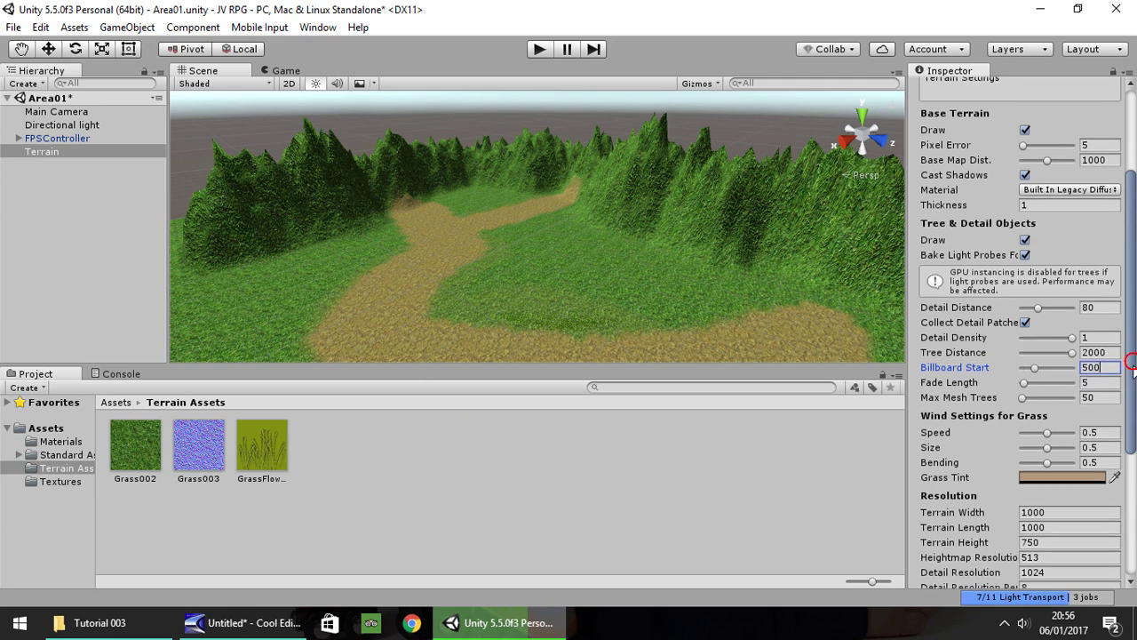
Raise the terrain's Detail Distance to 250 and check the painted grass patch up close
{"action": "left_click_drag", "start_coordinate": [1132, 366], "coordinate": [1133, 384]}
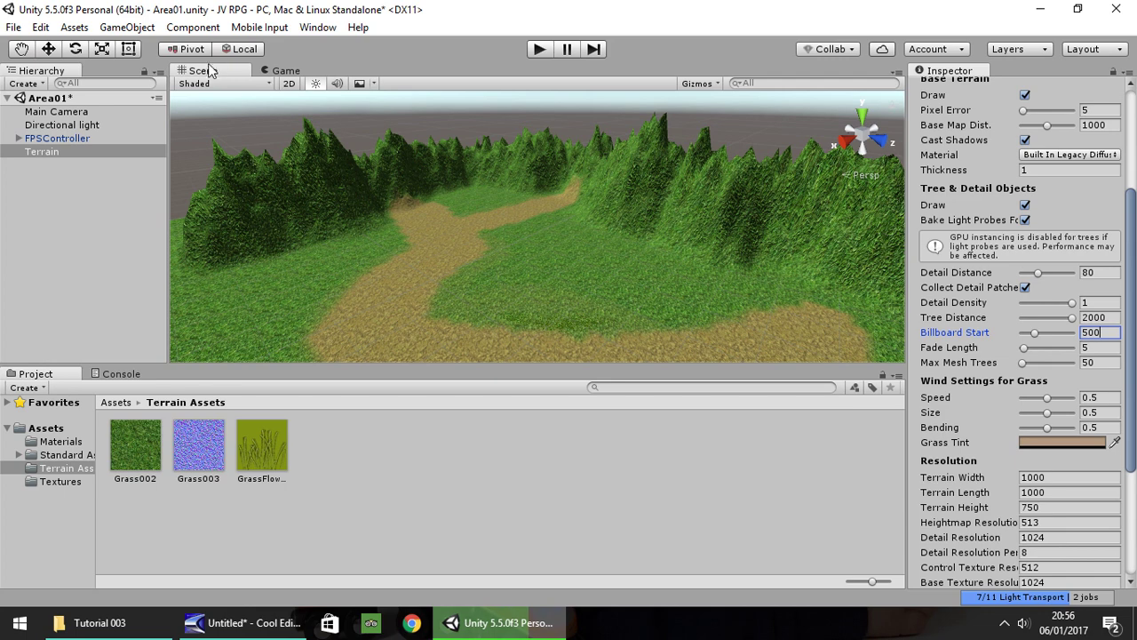
{"action": "left_click", "coordinate": [1038, 275]}
{"action": "left_click_drag", "start_coordinate": [1039, 277], "coordinate": [1079, 283]}
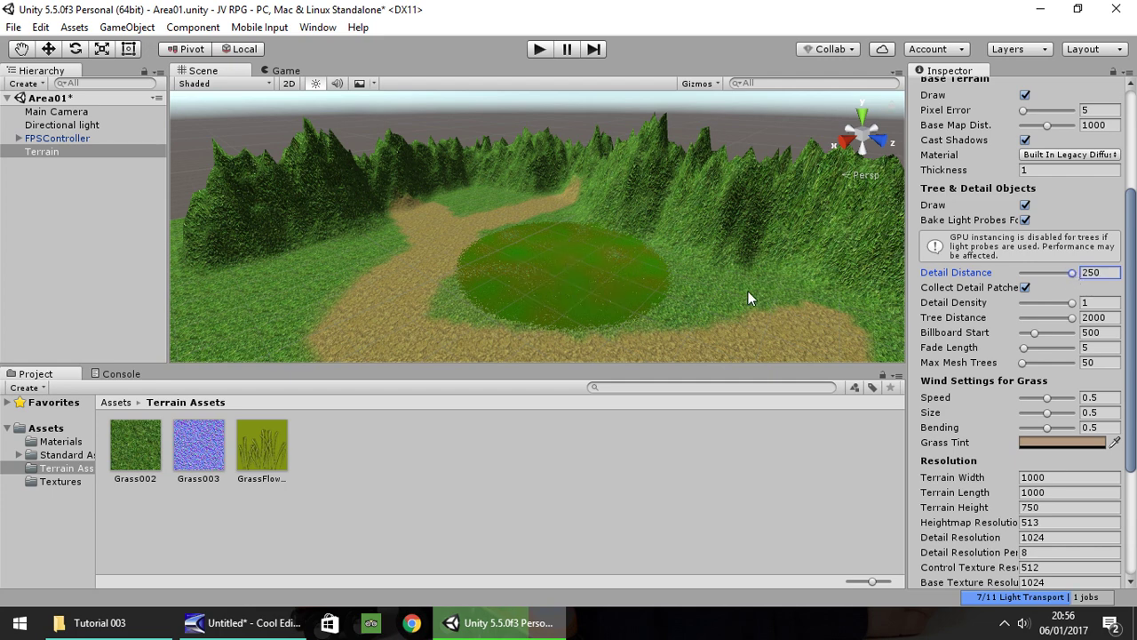
{"action": "scroll", "coordinate": [599, 295], "scroll_direction": "up", "scroll_amount": 10}
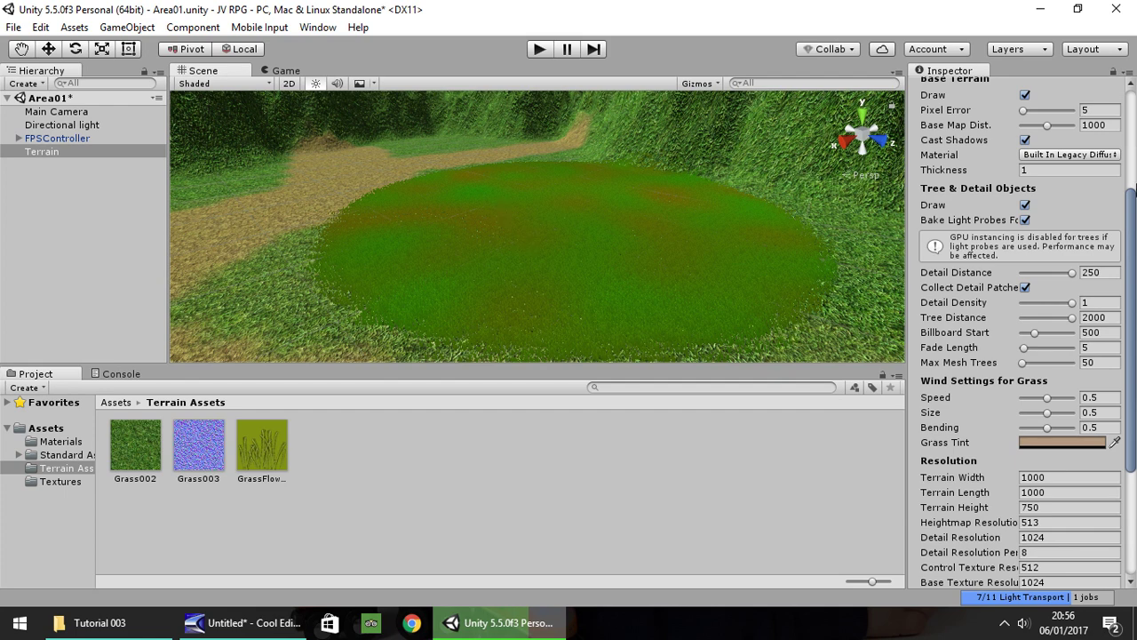
Edit the GrassFlow001 detail, changing its Dry Color to the light green 67FF52FF, and apply the change
{"action": "scroll", "coordinate": [1133, 226], "scroll_direction": "up", "scroll_amount": 5}
{"action": "left_click", "coordinate": [1070, 206]}
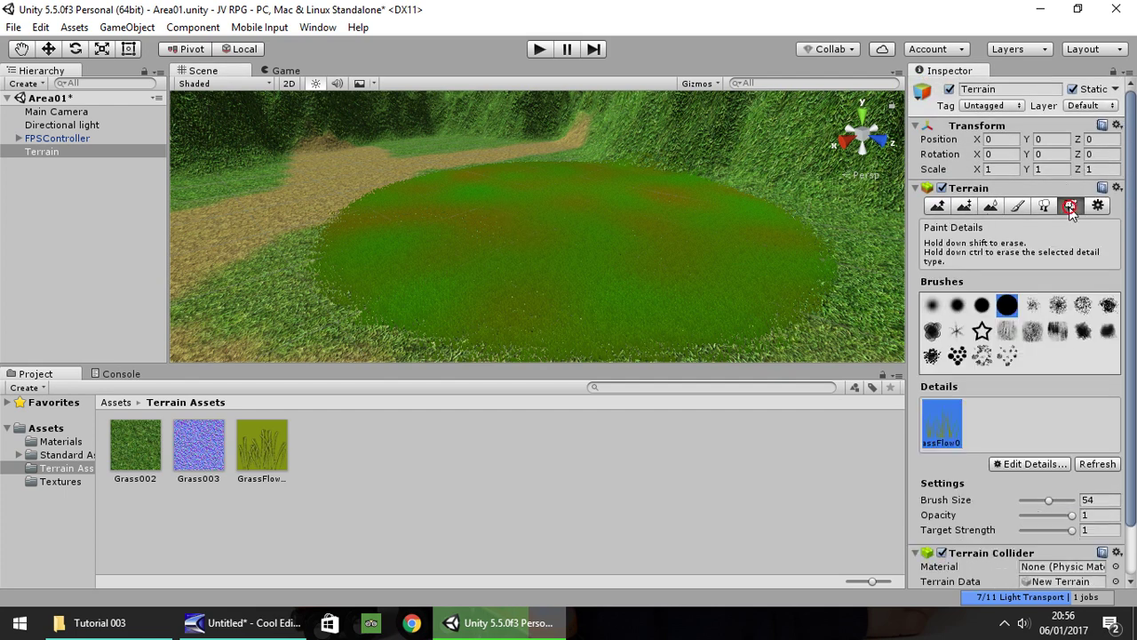
{"action": "left_click", "coordinate": [1048, 463]}
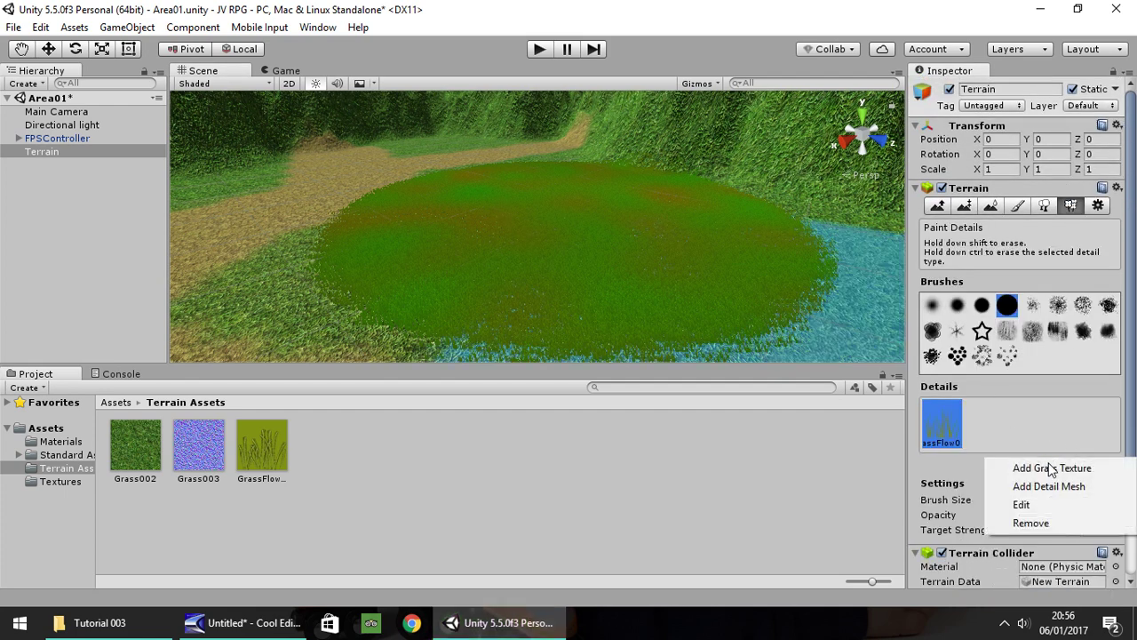
{"action": "left_click", "coordinate": [1026, 504]}
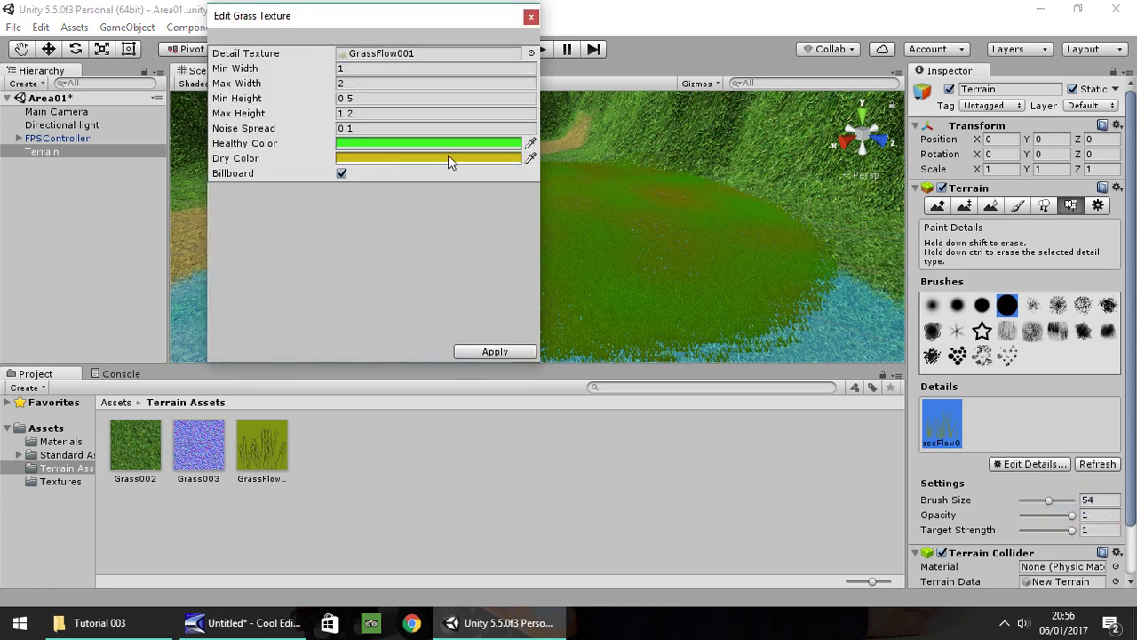
{"action": "left_click", "coordinate": [530, 158]}
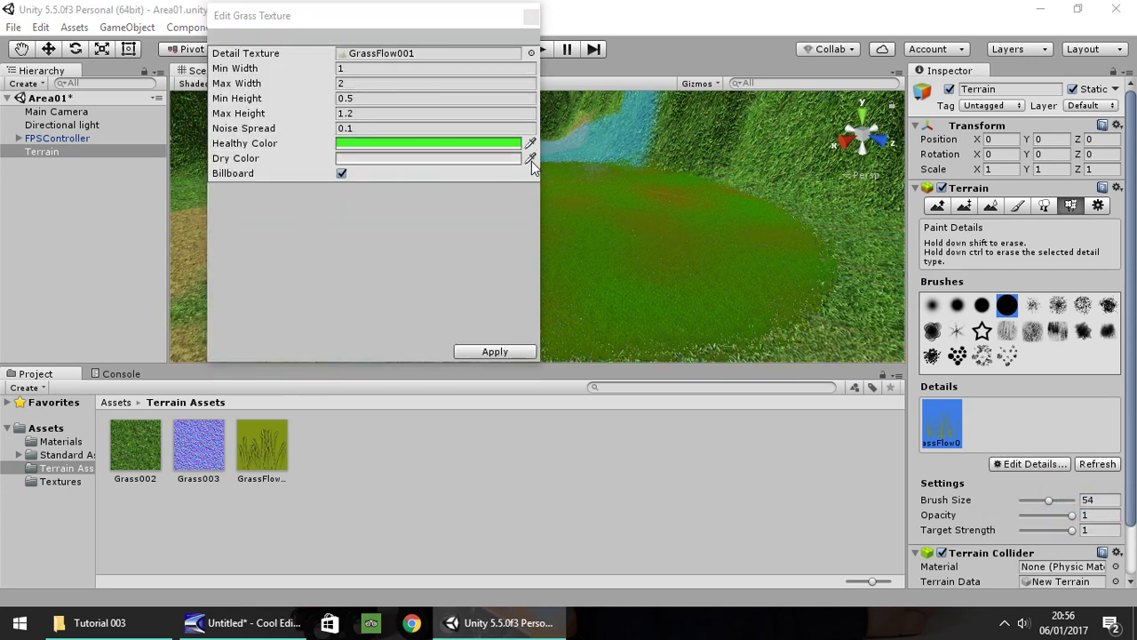
{"action": "left_click", "coordinate": [503, 146]}
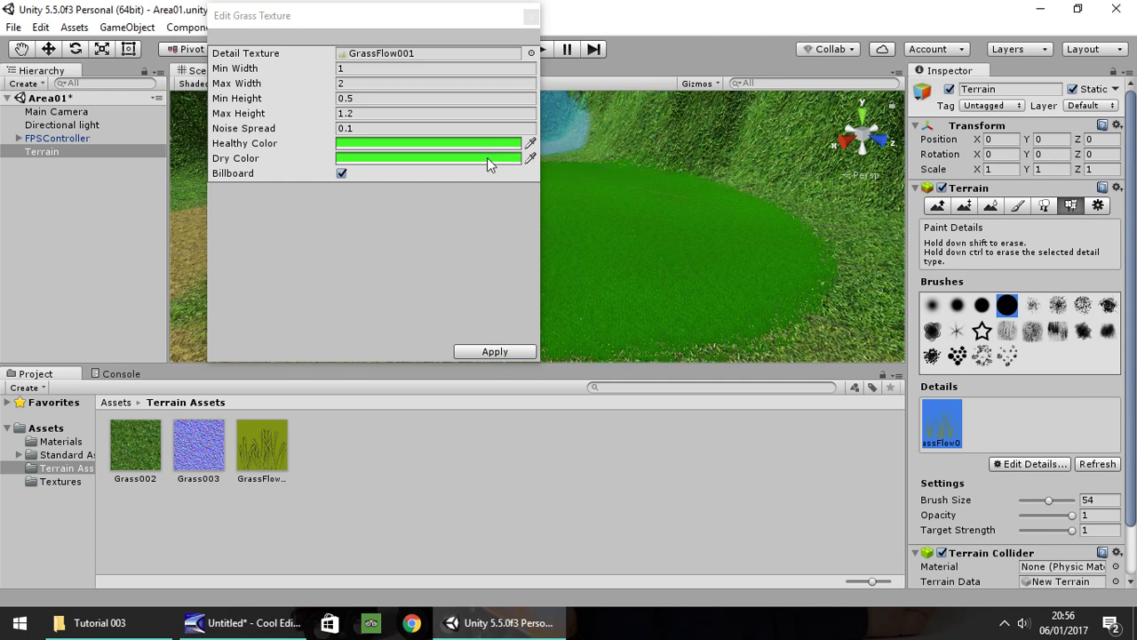
{"action": "left_click", "coordinate": [486, 157]}
{"action": "left_click", "coordinate": [115, 83]}
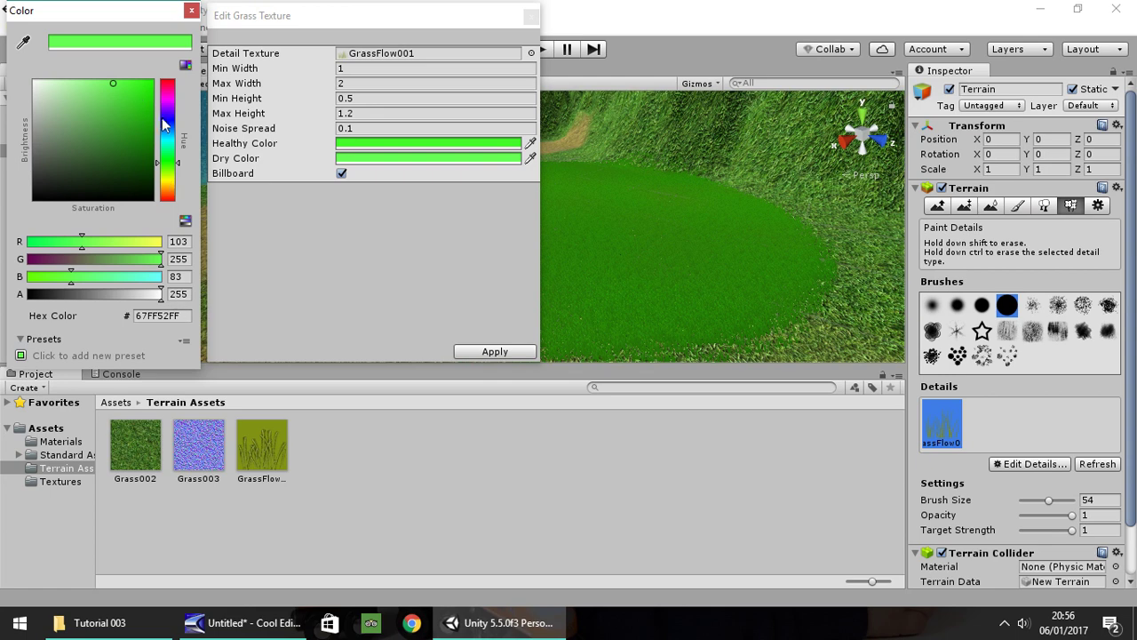
{"action": "left_click", "coordinate": [191, 10]}
{"action": "left_click", "coordinate": [479, 350]}
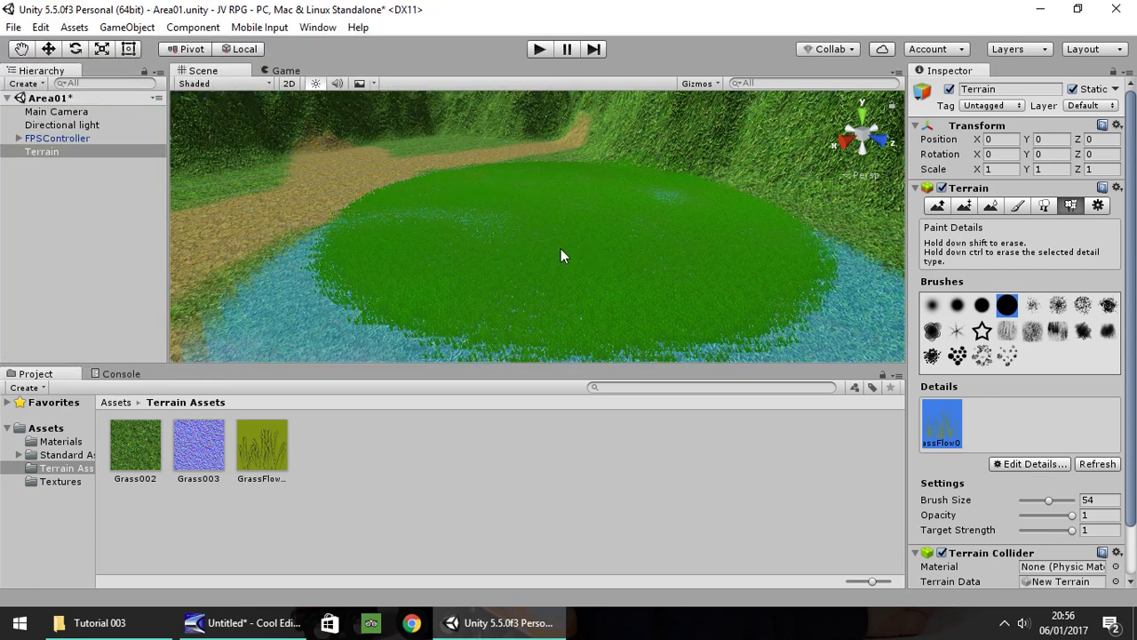
Erase the painted grass patch between the path and the mountains
{"action": "scroll", "coordinate": [519, 246], "scroll_direction": "down", "scroll_amount": 5}
{"action": "mouse_move", "coordinate": [500, 242]}
{"action": "left_mouse_down", "text": "alt"}
{"action": "mouse_move", "coordinate": [525, 246]}
{"action": "mouse_move", "coordinate": [488, 241]}
{"action": "mouse_move", "coordinate": [789, 319]}
{"action": "left_mouse_up", "text": "alt"}
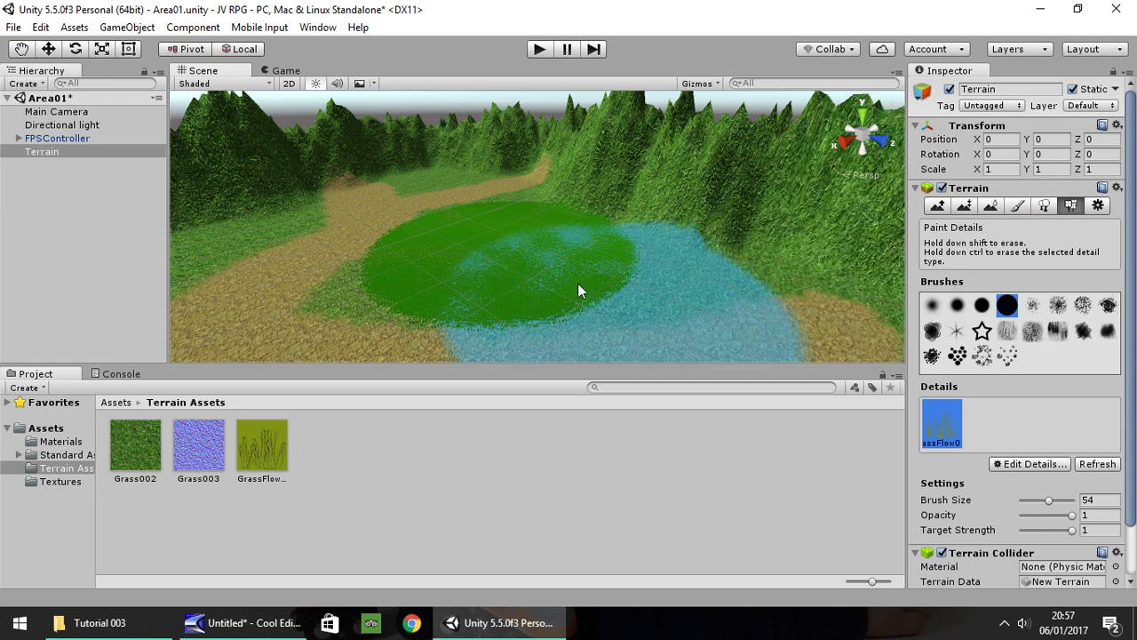
{"action": "left_click", "coordinate": [477, 272], "text": "shift"}
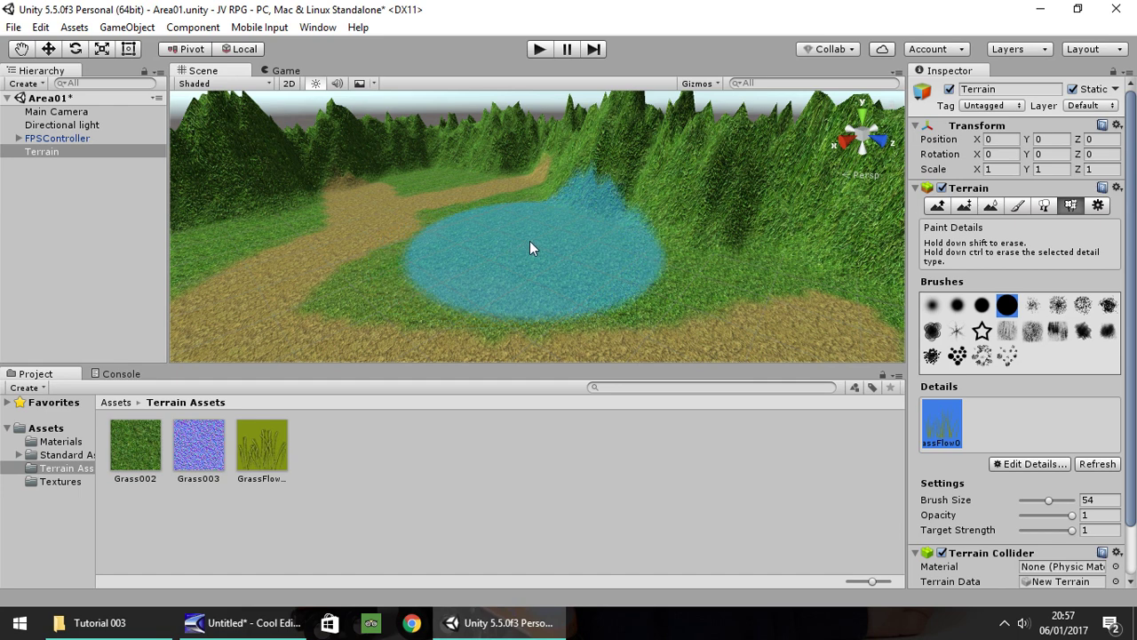
Raise the terrain along the foot of the mountains beside the clearing, using the softest round brush at size 6
{"action": "left_click", "coordinate": [937, 209]}
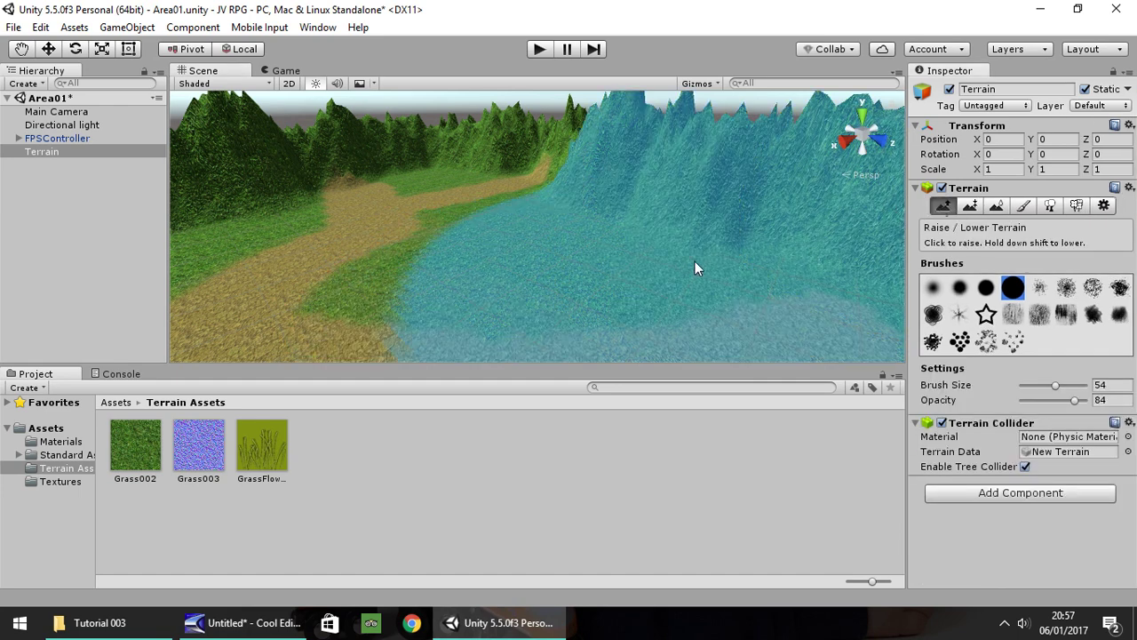
{"action": "left_click", "coordinate": [932, 287]}
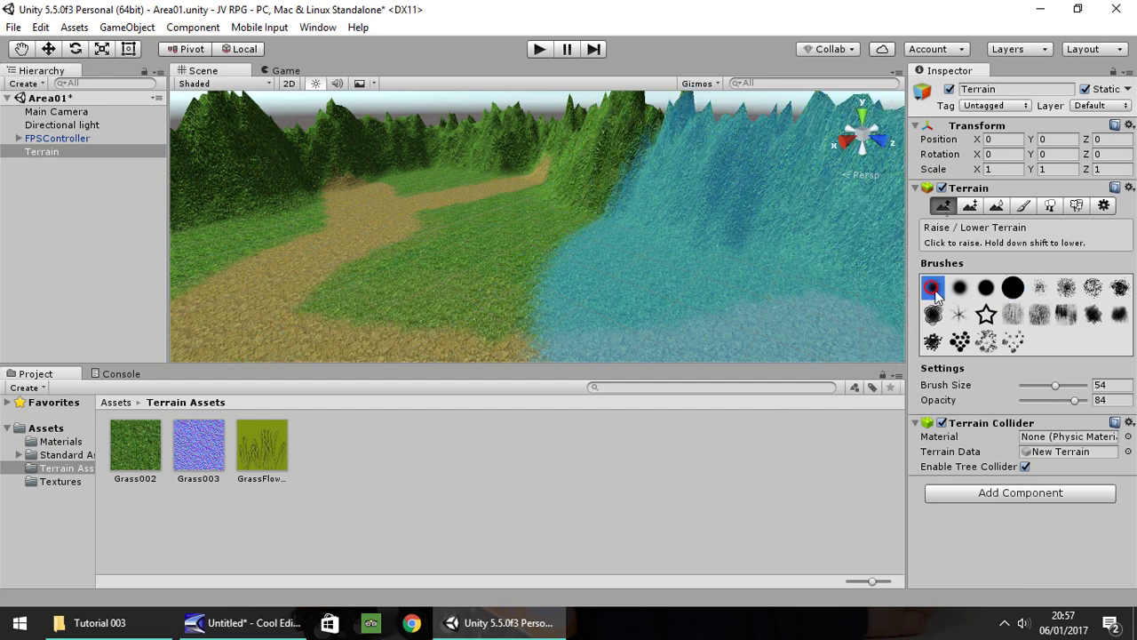
{"action": "left_click_drag", "start_coordinate": [1054, 391], "coordinate": [1016, 391]}
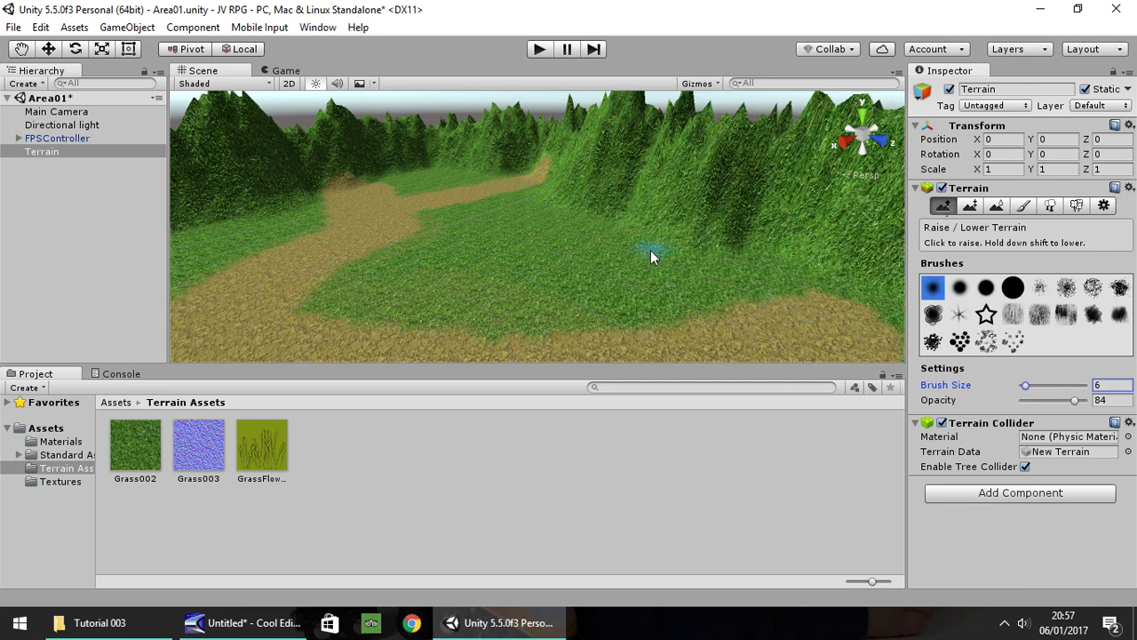
{"action": "left_click_drag", "start_coordinate": [722, 254], "coordinate": [686, 242]}
{"action": "mouse_move", "coordinate": [579, 216]}
{"action": "left_mouse_down"}
{"action": "mouse_move", "coordinate": [638, 221]}
{"action": "mouse_move", "coordinate": [576, 227]}
{"action": "left_mouse_up"}
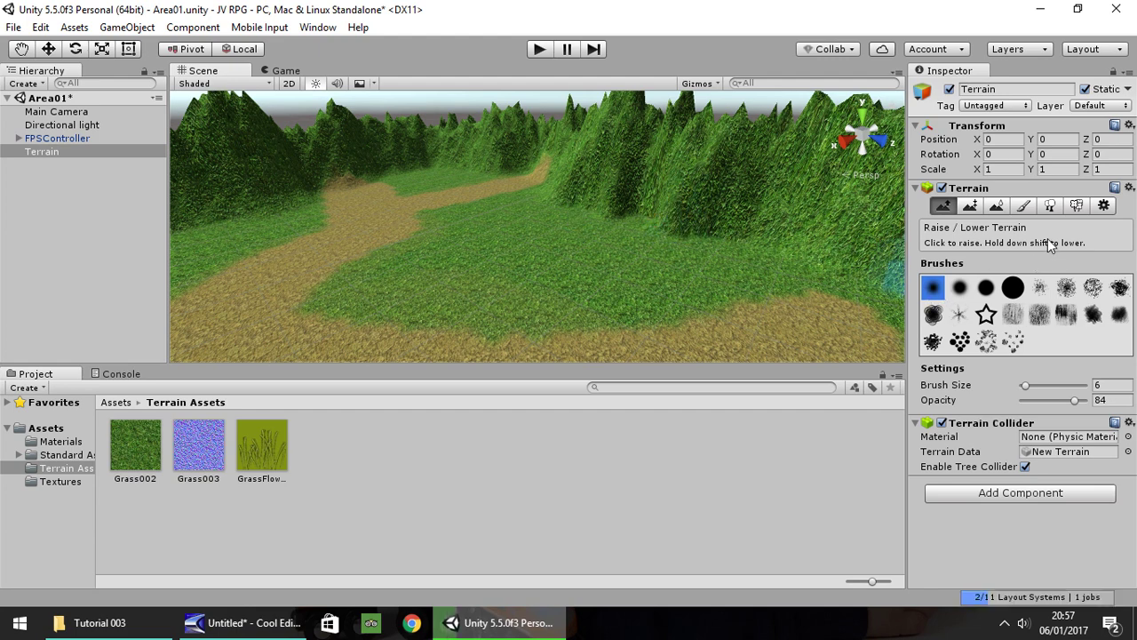
Paint GrassFlow001 details across the clearing and path with an irregular splatter brush at size 100
{"action": "left_click", "coordinate": [1076, 208]}
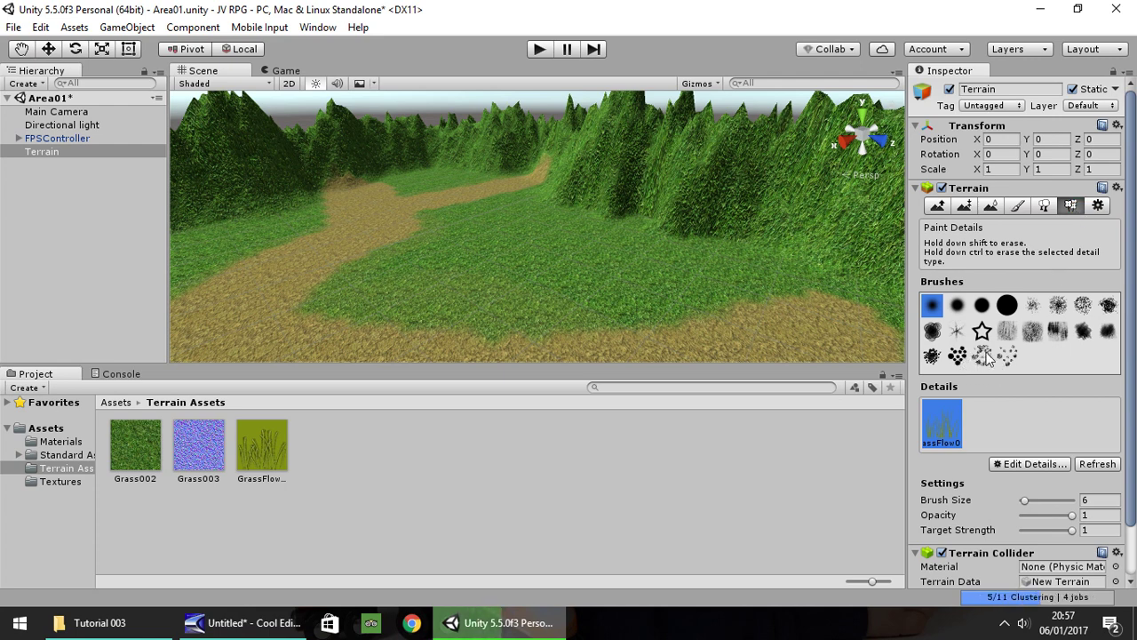
{"action": "left_click", "coordinate": [1083, 330]}
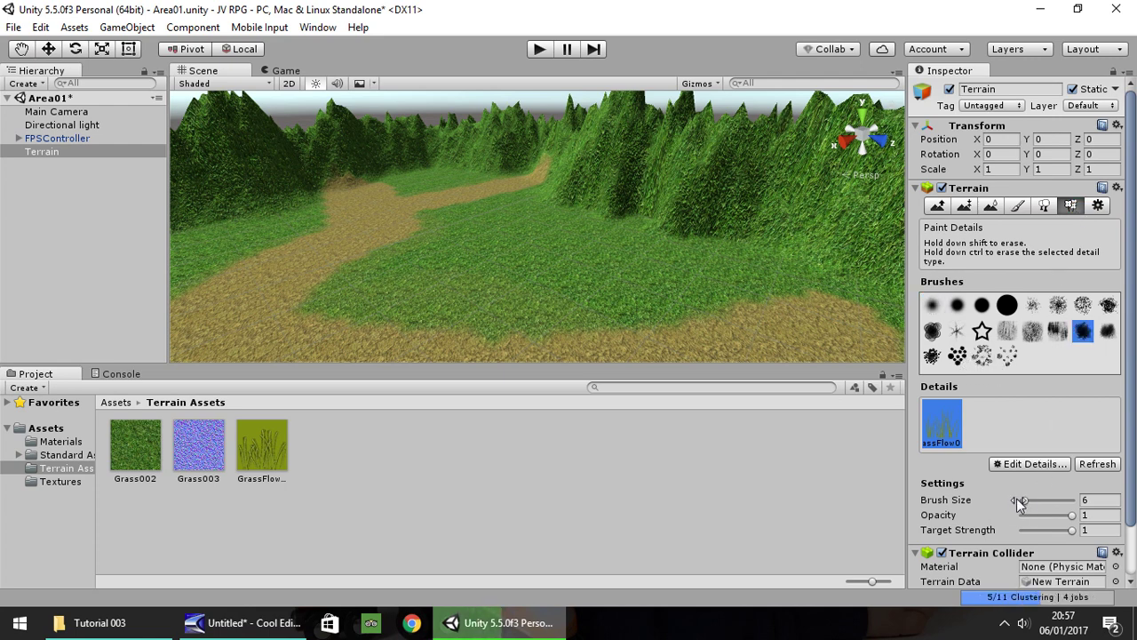
{"action": "left_click_drag", "start_coordinate": [1024, 500], "coordinate": [1058, 504]}
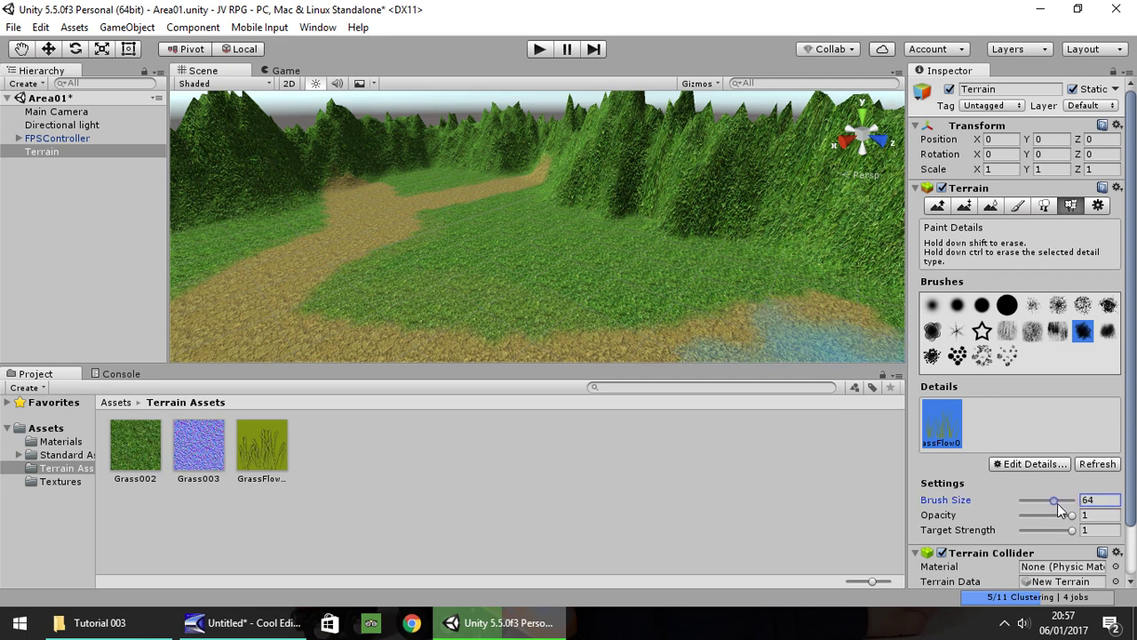
{"action": "left_click", "coordinate": [459, 253]}
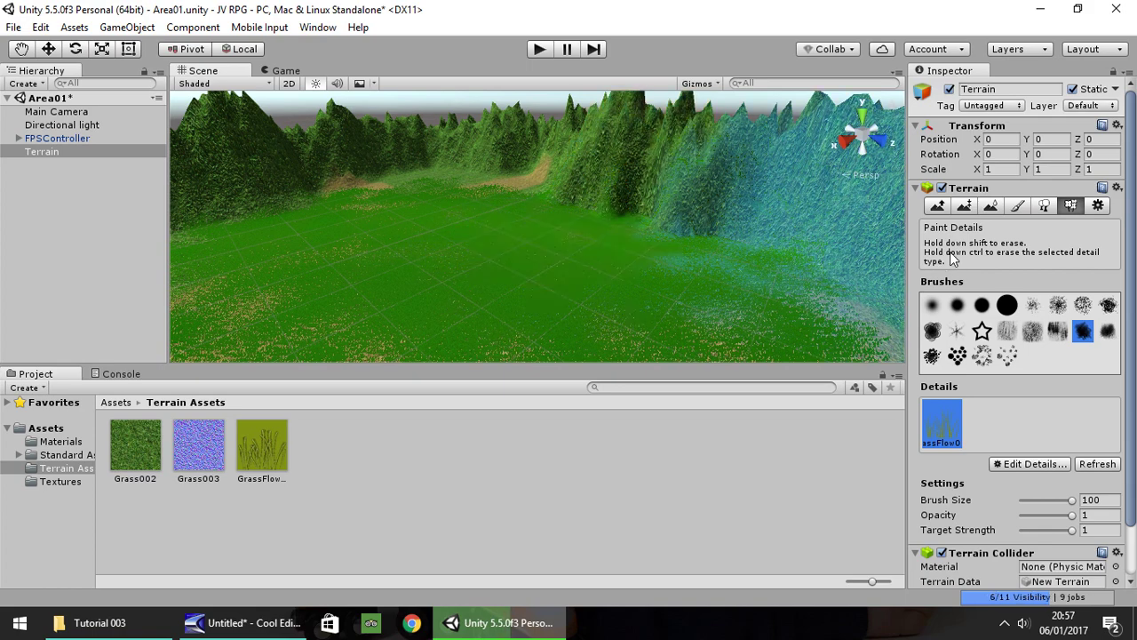
Erase the grass details from the upper and side stretches of the path with a solid round brush at size 24
{"action": "scroll", "coordinate": [473, 202], "scroll_direction": "down", "scroll_amount": 8}
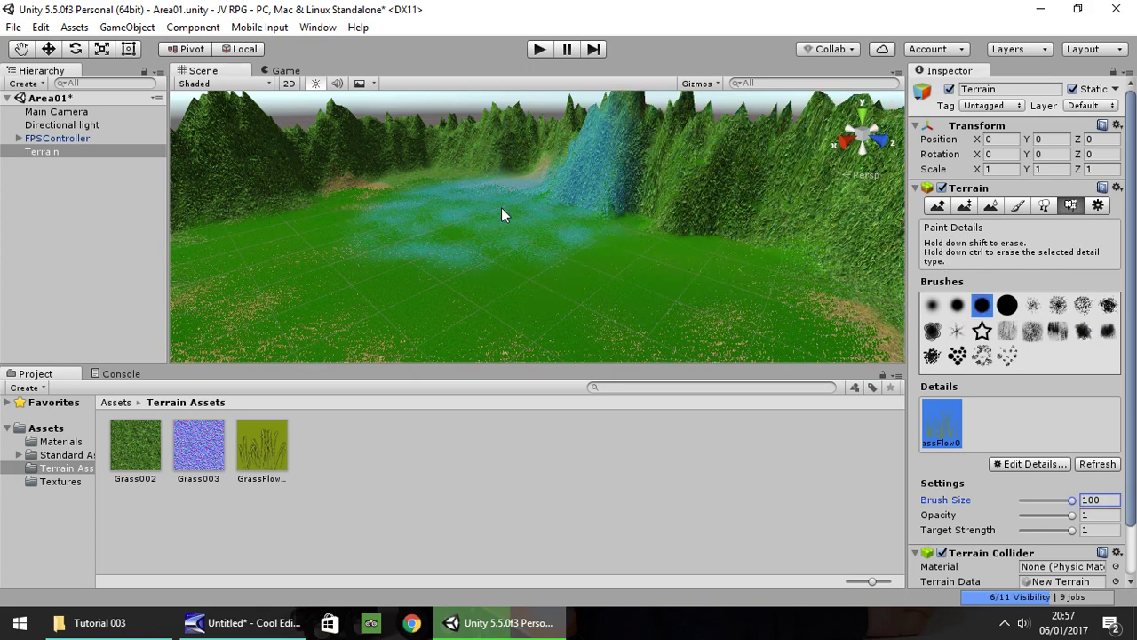
{"action": "middle_click_drag", "start_coordinate": [484, 216], "coordinate": [482, 283]}
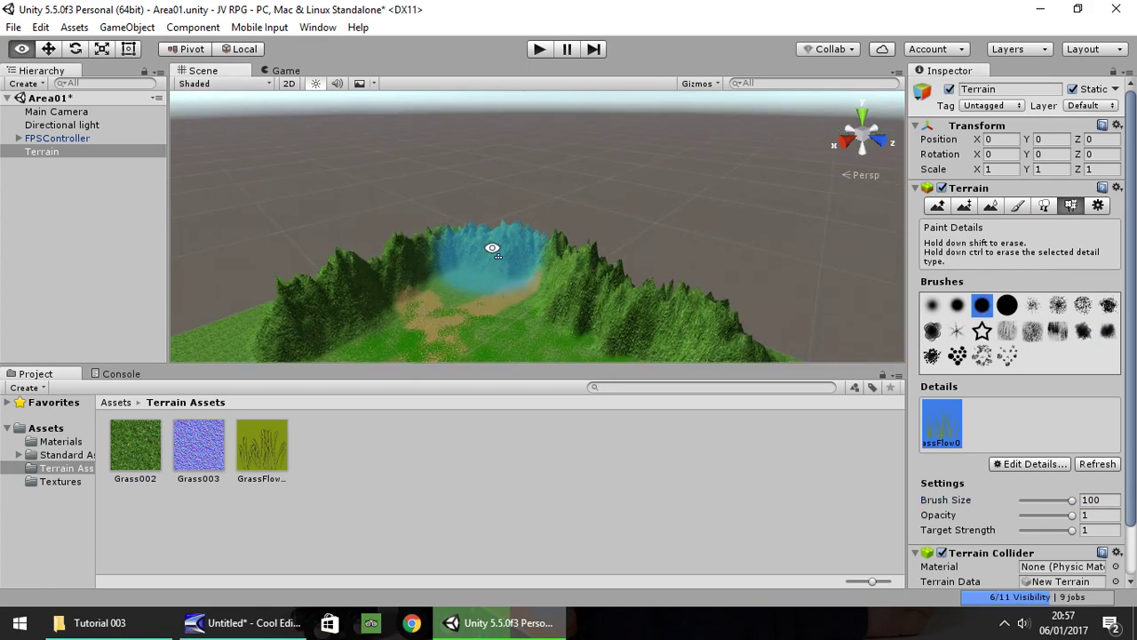
{"action": "scroll", "coordinate": [482, 283], "scroll_direction": "up", "scroll_amount": 6}
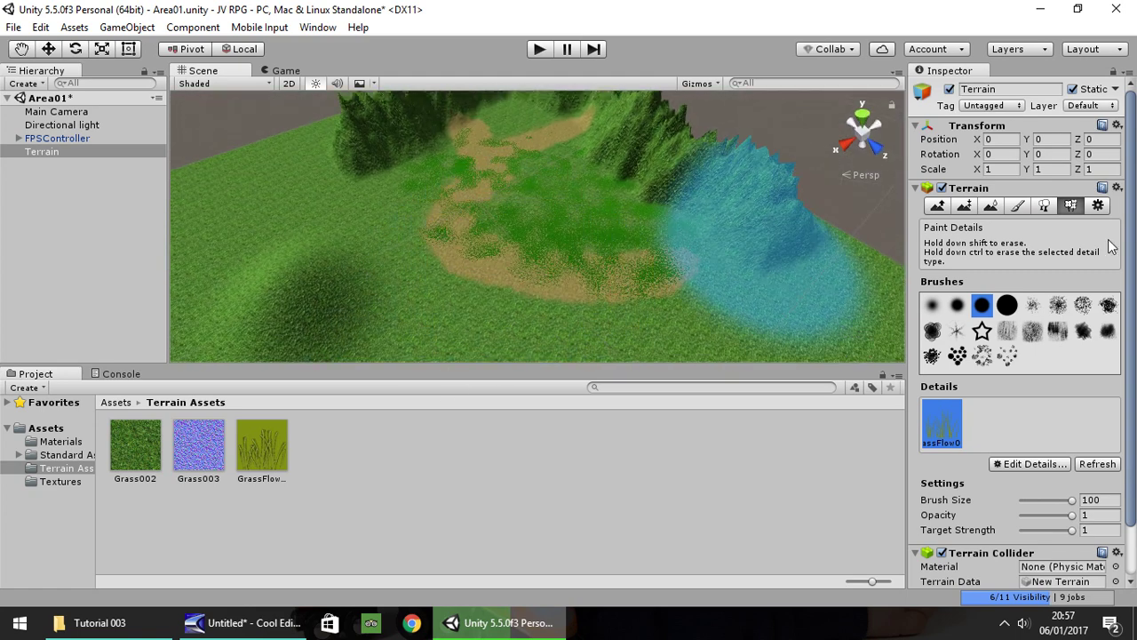
{"action": "left_click_drag", "start_coordinate": [1073, 501], "coordinate": [1035, 504]}
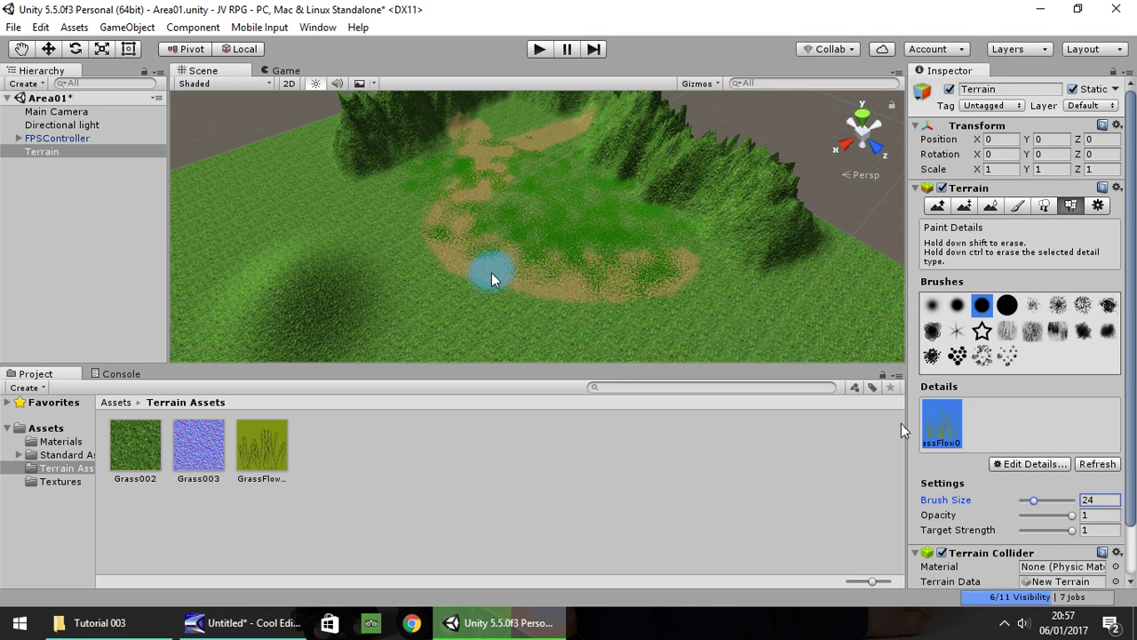
{"action": "mouse_move", "coordinate": [493, 278]}
{"action": "left_mouse_down", "text": "shift"}
{"action": "mouse_move", "coordinate": [453, 241]}
{"action": "mouse_move", "coordinate": [450, 217]}
{"action": "mouse_move", "coordinate": [479, 160]}
{"action": "left_mouse_up", "text": "shift"}
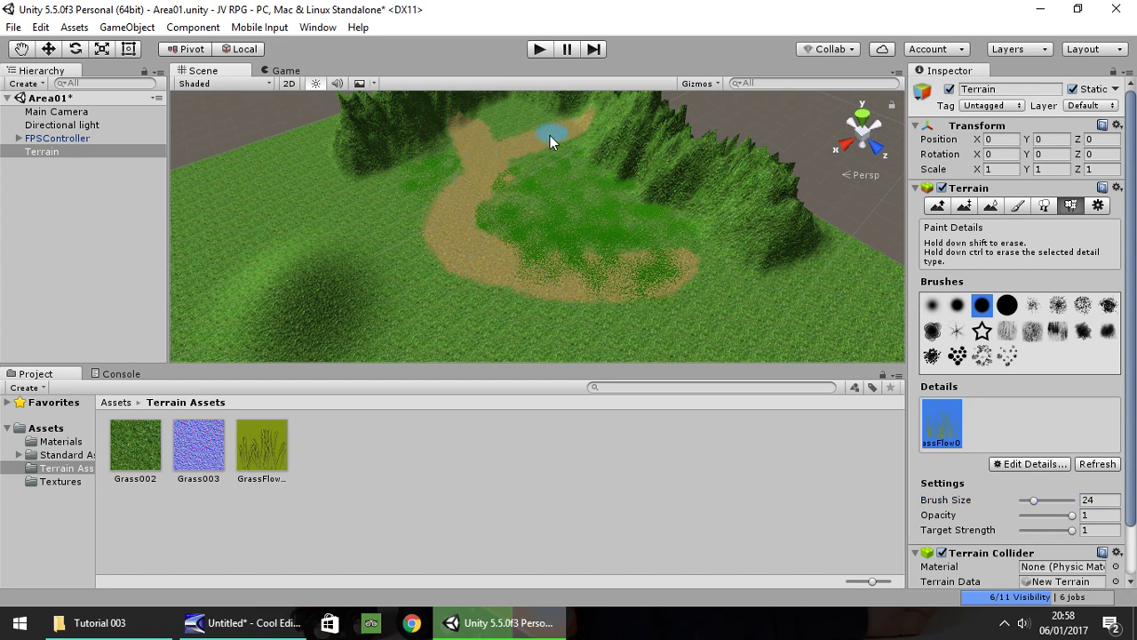
Erase the remaining grass details from the near, curved end of the path
{"action": "scroll", "coordinate": [540, 252], "scroll_direction": "up", "scroll_amount": 5}
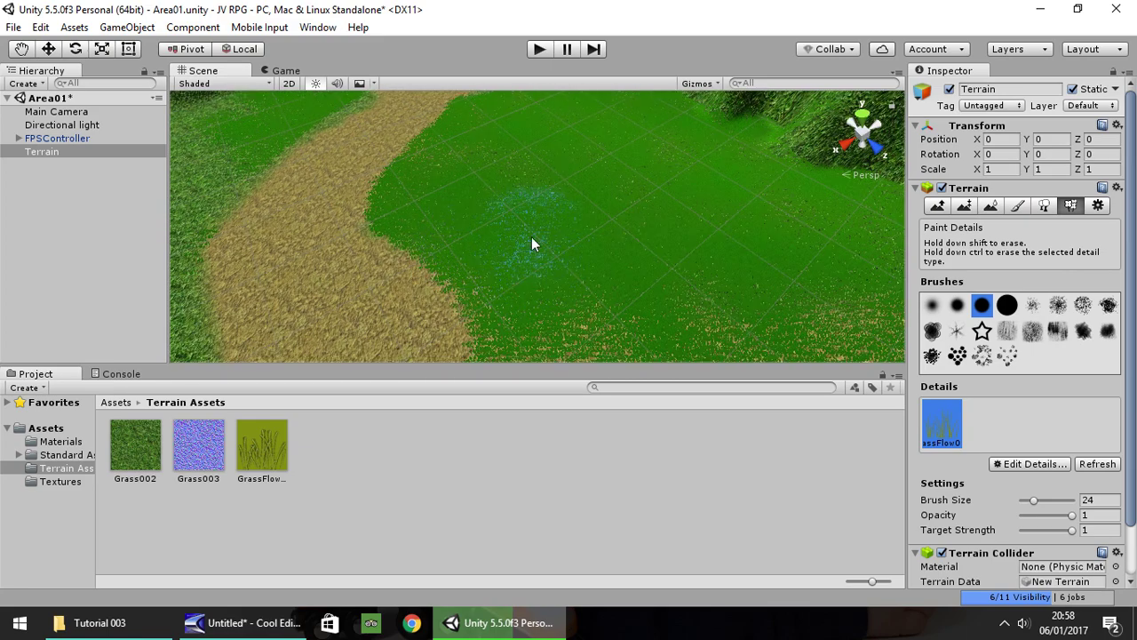
{"action": "scroll", "coordinate": [533, 240], "scroll_direction": "down", "scroll_amount": 5}
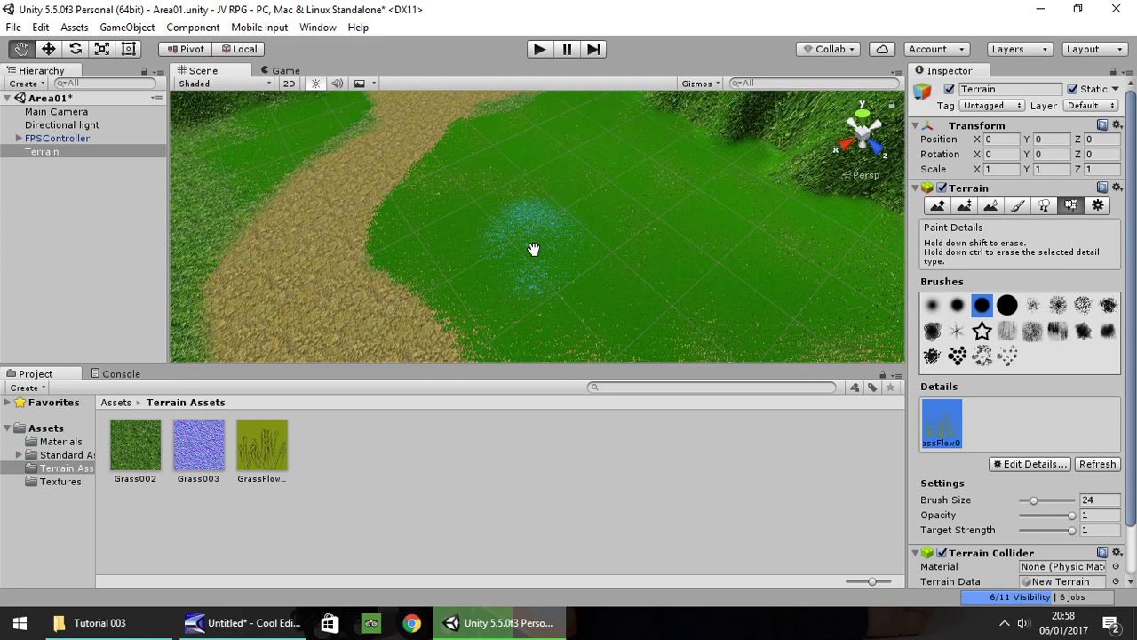
{"action": "mouse_move", "coordinate": [553, 246]}
{"action": "left_mouse_down", "text": "alt"}
{"action": "mouse_move", "coordinate": [593, 288]}
{"action": "mouse_move", "coordinate": [527, 276]}
{"action": "left_mouse_up", "text": "alt"}
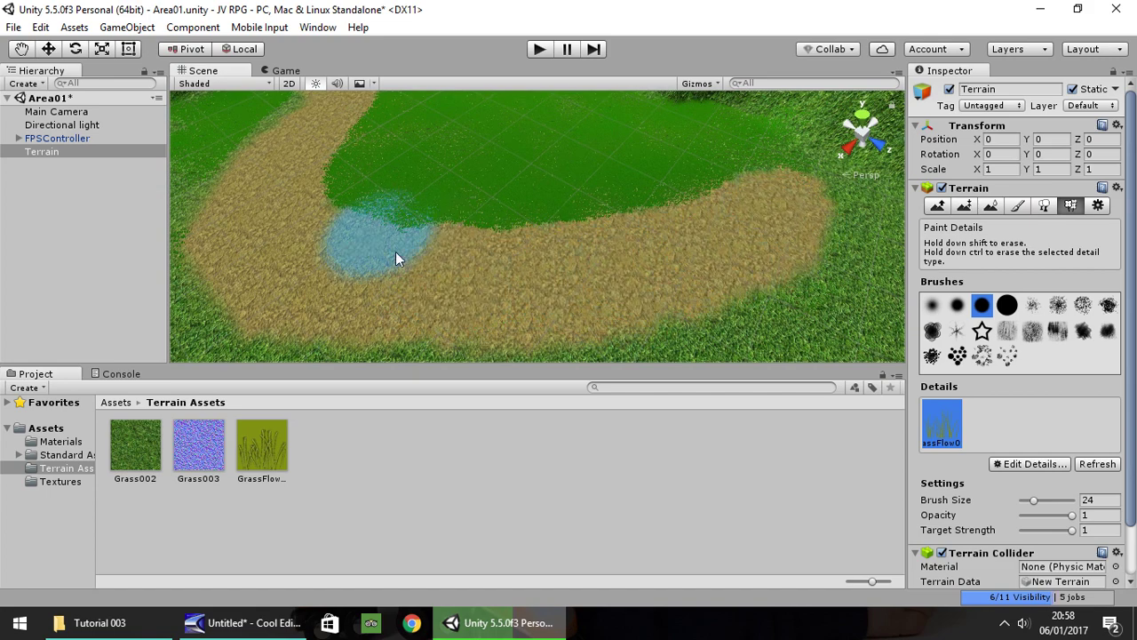
{"action": "mouse_move", "coordinate": [397, 257]}
{"action": "left_mouse_down", "text": "alt"}
{"action": "mouse_move", "coordinate": [378, 187]}
{"action": "mouse_move", "coordinate": [324, 279]}
{"action": "left_mouse_up", "text": "alt"}
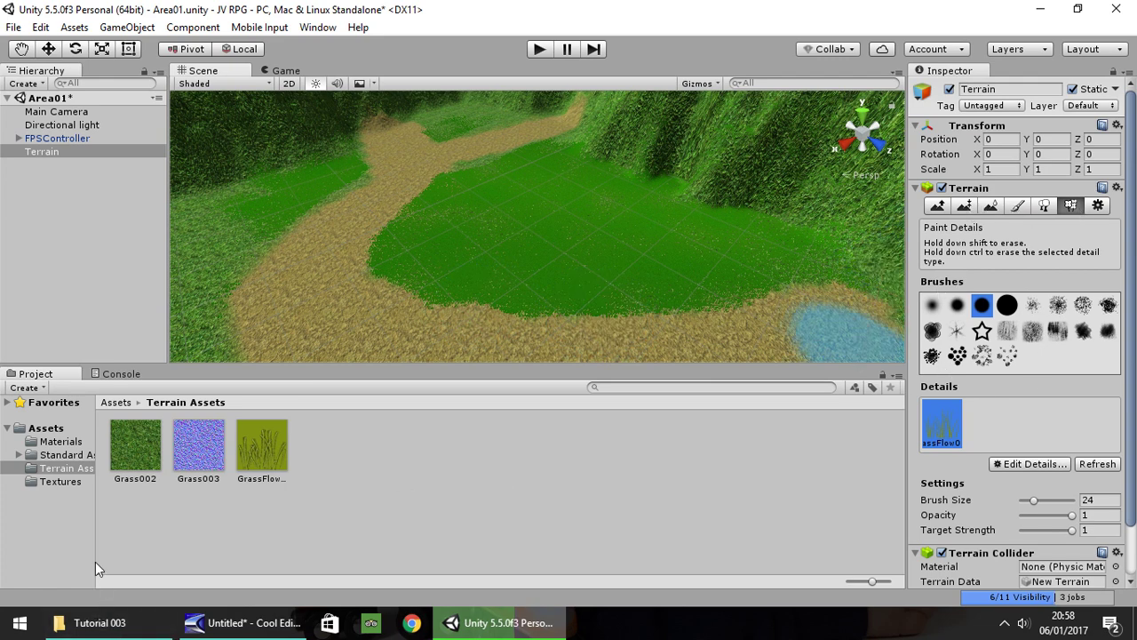
Import the Shrub001 texture from the Tutorial 003 folder into Terrain Assets
{"action": "left_click", "coordinate": [105, 622]}
{"action": "left_click_drag", "start_coordinate": [640, 146], "coordinate": [411, 559]}
{"action": "left_click_drag", "start_coordinate": [321, 443], "coordinate": [325, 439]}
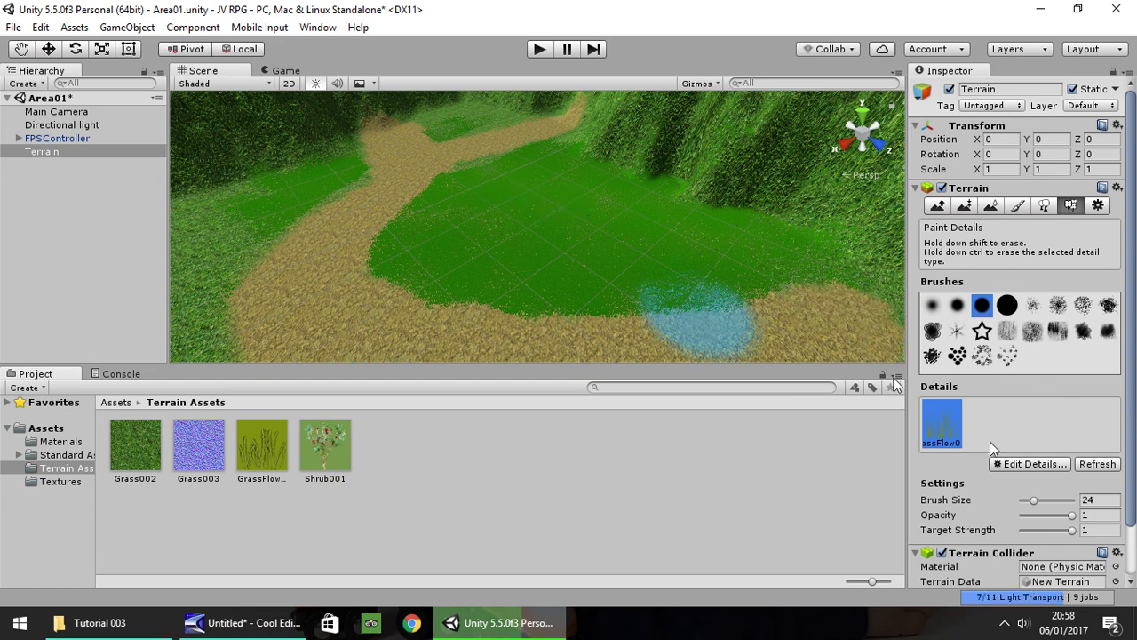
Add Shrub001 as a grass-texture detail with a bright green healthy color and a light green 8EFB7F dry color
{"action": "left_click", "coordinate": [1029, 464]}
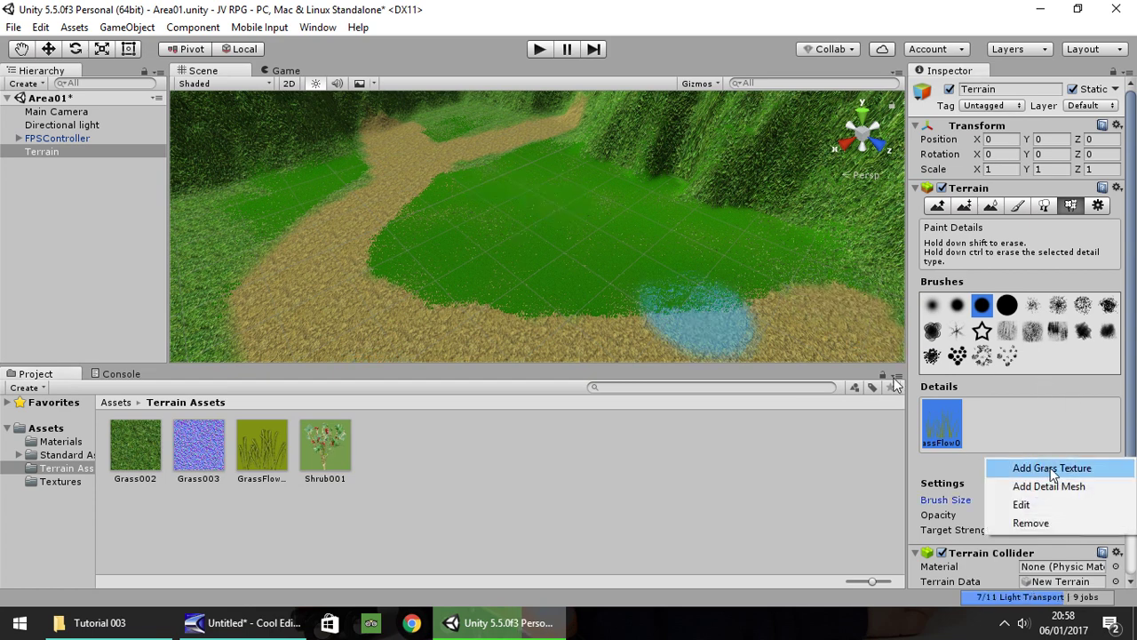
{"action": "left_click", "coordinate": [1051, 470]}
{"action": "left_click_drag", "start_coordinate": [318, 457], "coordinate": [402, 60]}
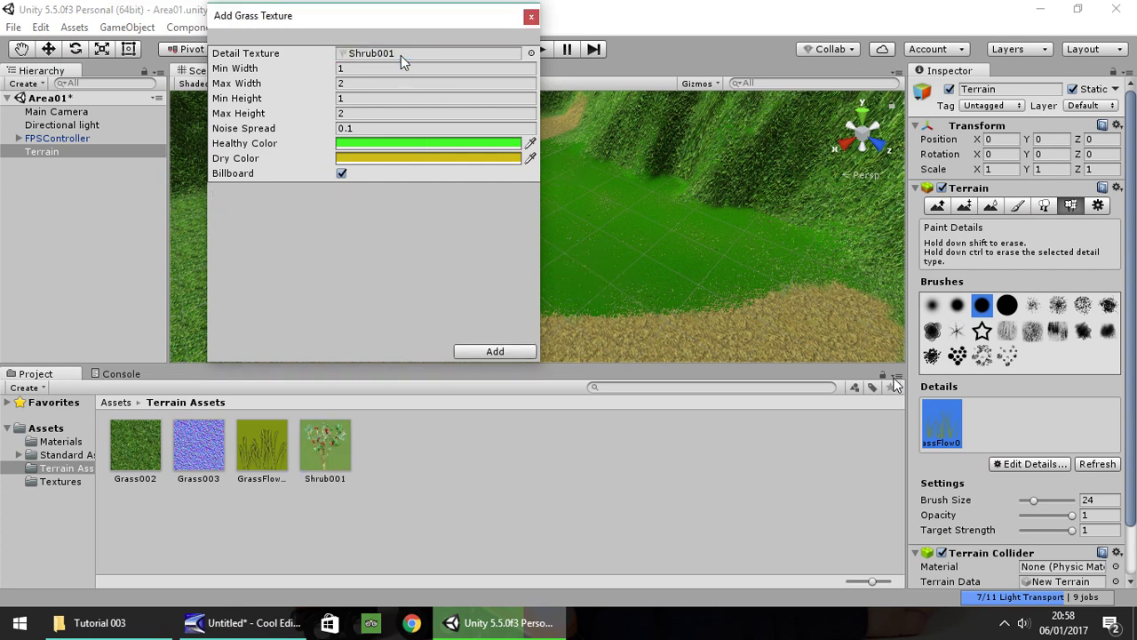
{"action": "left_click", "coordinate": [529, 160]}
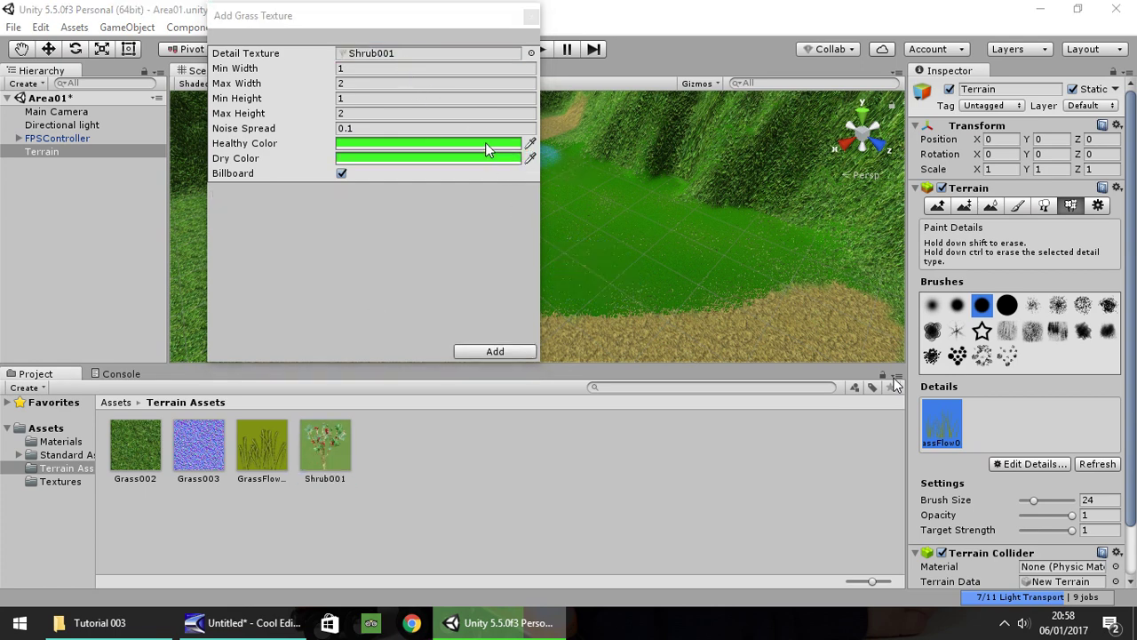
{"action": "left_click", "coordinate": [490, 147]}
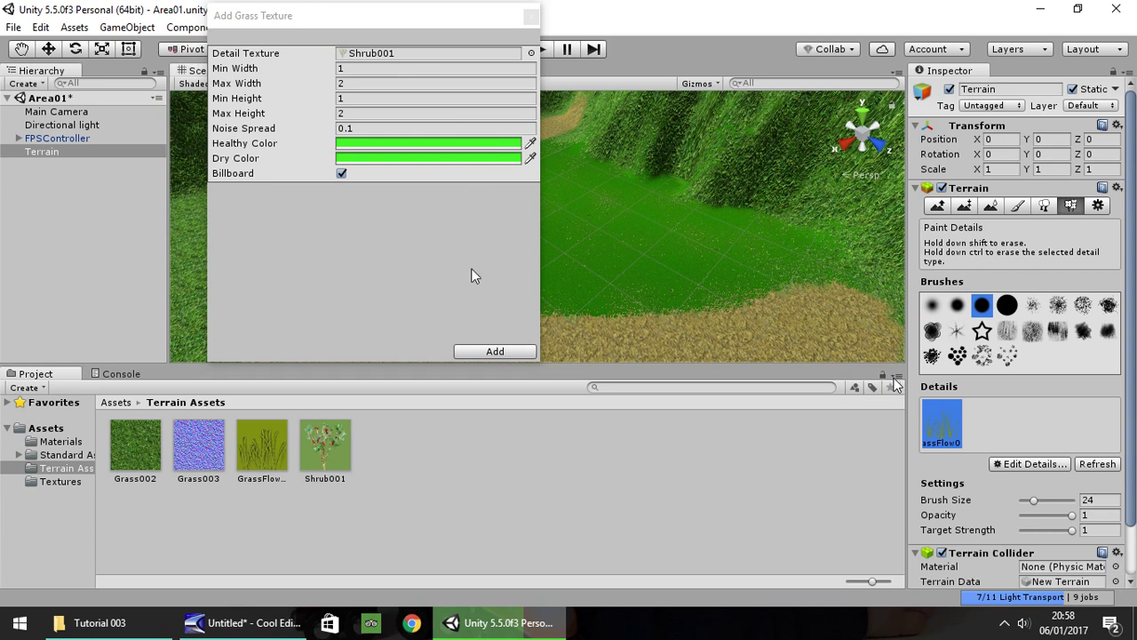
{"action": "left_click", "coordinate": [489, 158]}
{"action": "left_click_drag", "start_coordinate": [111, 89], "coordinate": [92, 85]}
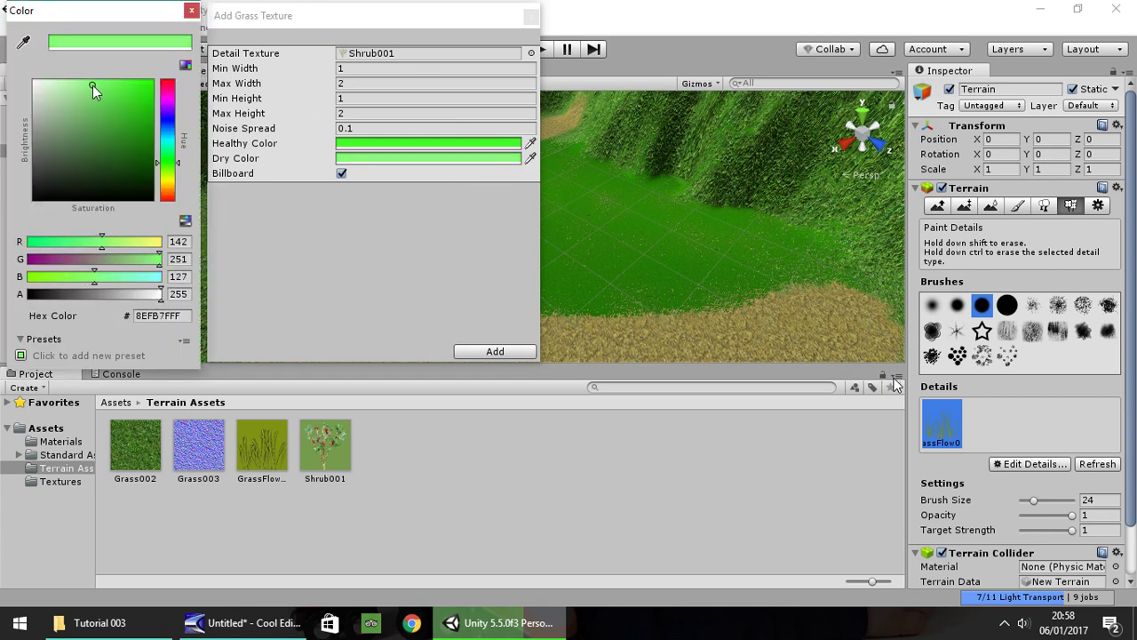
{"action": "left_click", "coordinate": [191, 10]}
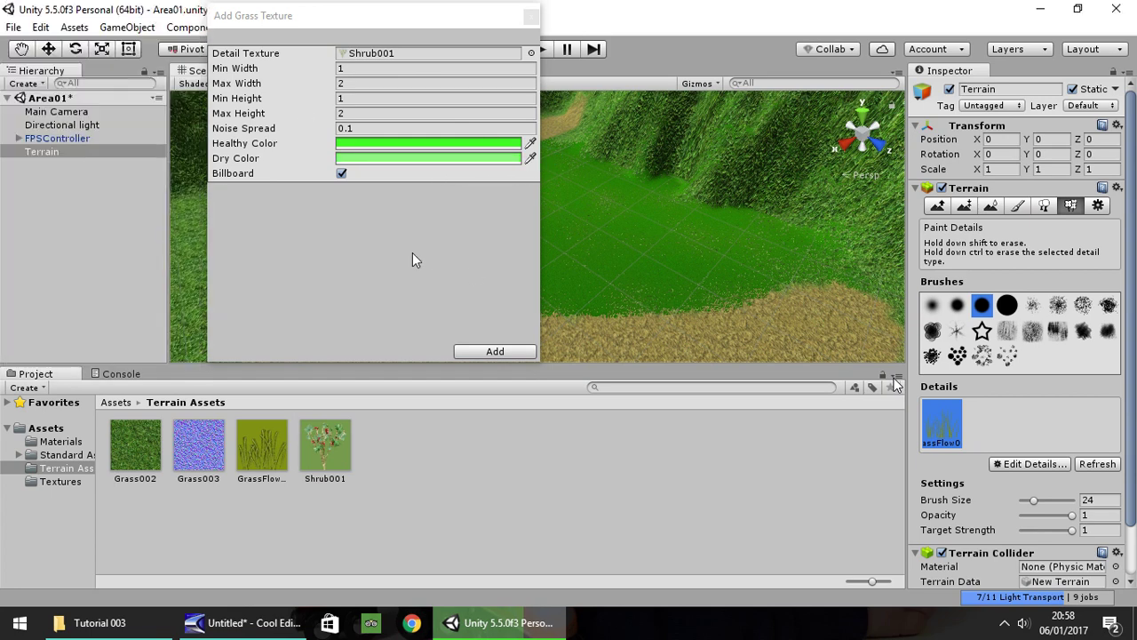
{"action": "left_click", "coordinate": [493, 352]}
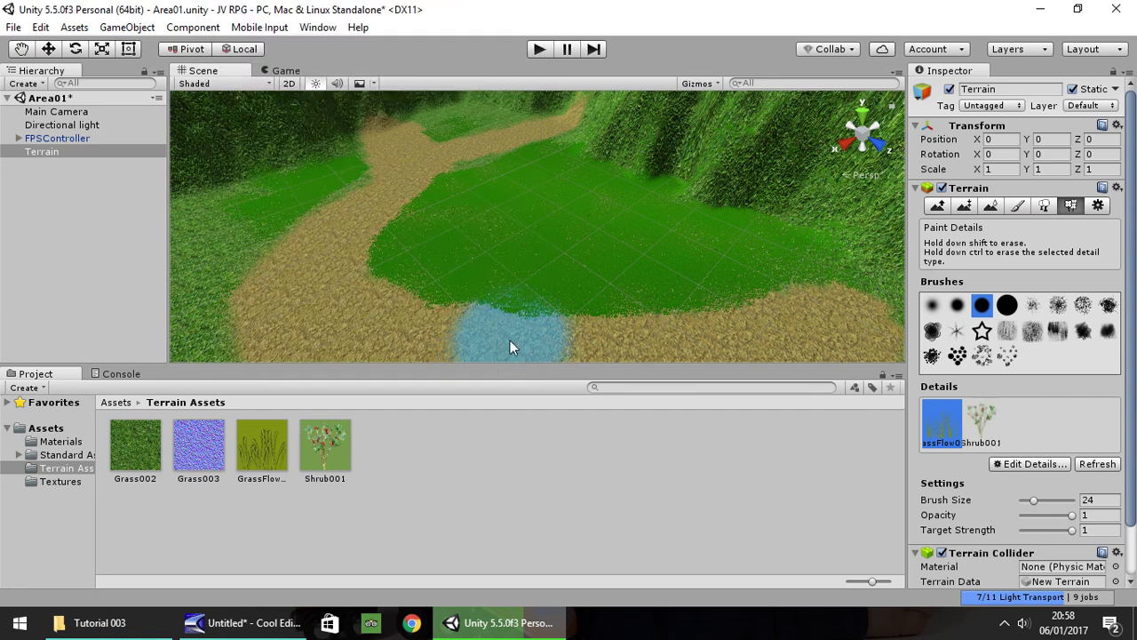
Paint Shrub001 details across the clearing with a scattered-patch brush at size 57, opacity 0.4 and target strength 0.25
{"action": "left_click", "coordinate": [981, 355]}
{"action": "left_click", "coordinate": [986, 424]}
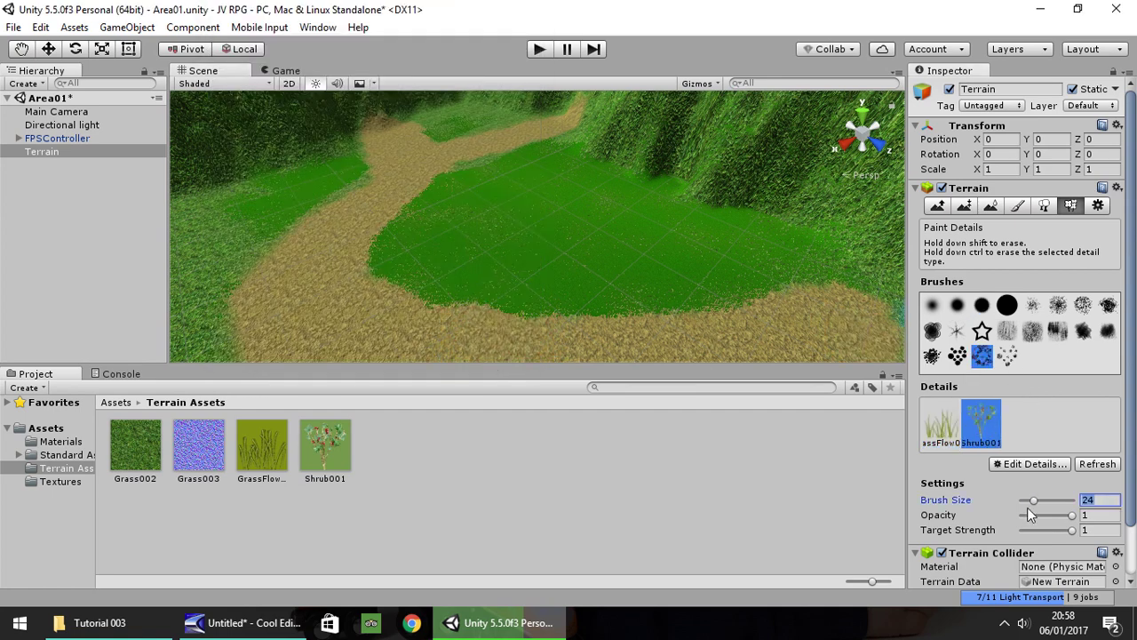
{"action": "mouse_move", "coordinate": [1032, 506]}
{"action": "left_mouse_down"}
{"action": "mouse_move", "coordinate": [1053, 507]}
{"action": "mouse_move", "coordinate": [1050, 530]}
{"action": "mouse_move", "coordinate": [1034, 530]}
{"action": "mouse_move", "coordinate": [1070, 516]}
{"action": "mouse_move", "coordinate": [1043, 516]}
{"action": "left_mouse_up"}
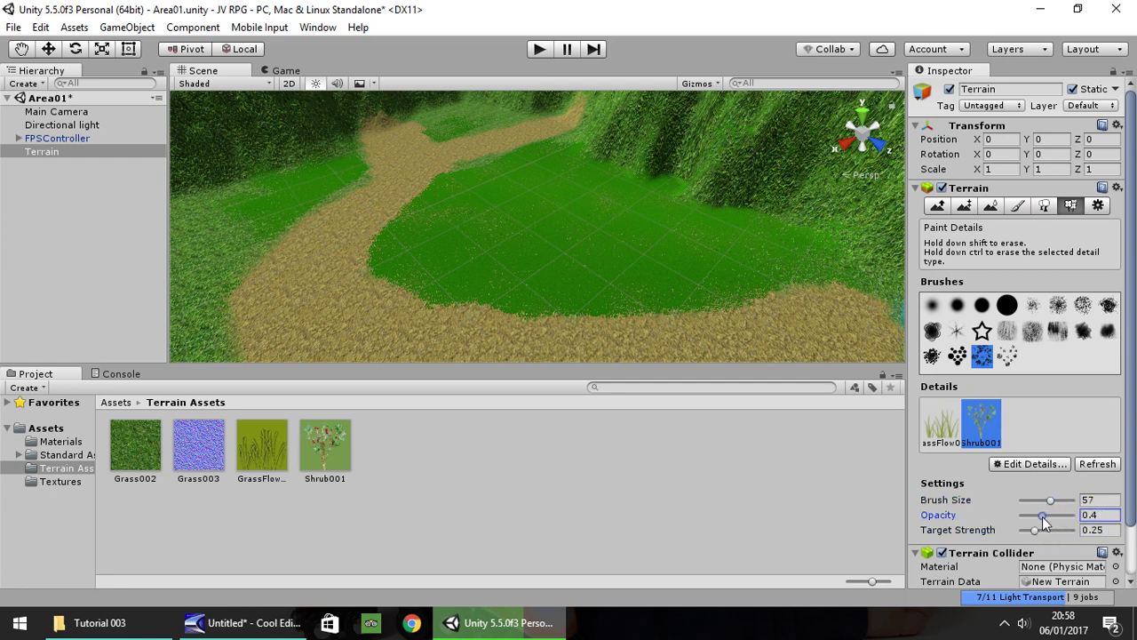
{"action": "mouse_move", "coordinate": [764, 187]}
{"action": "left_mouse_down"}
{"action": "mouse_move", "coordinate": [604, 254]}
{"action": "mouse_move", "coordinate": [550, 216]}
{"action": "mouse_move", "coordinate": [559, 210]}
{"action": "left_mouse_up"}
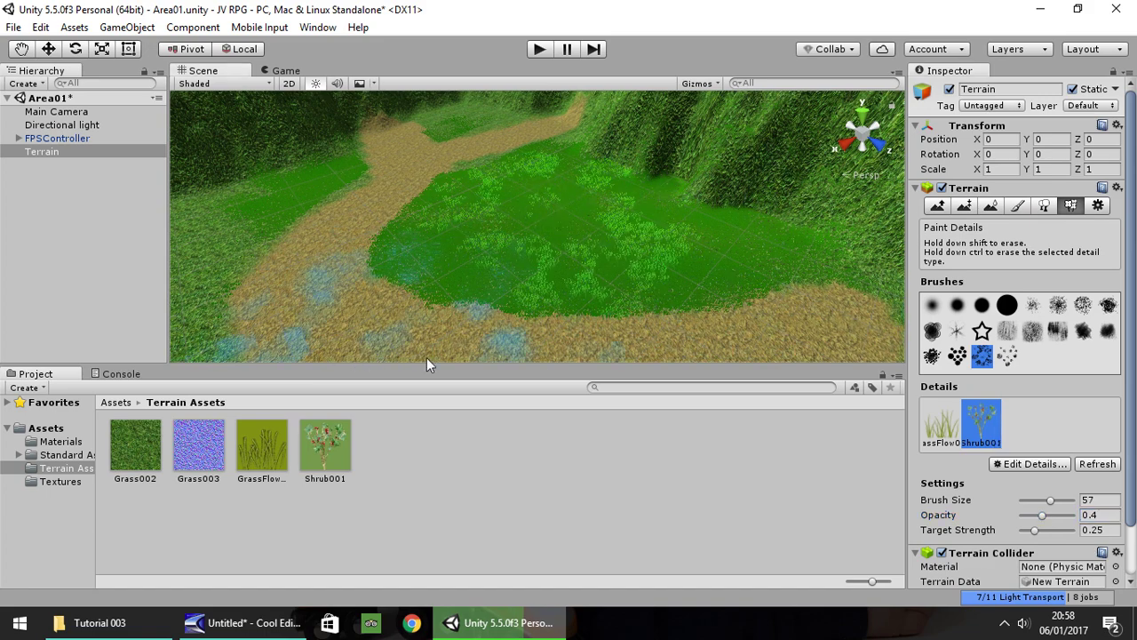
Paint Shrub001 details on the grassy patch across the path from the clearing with a textured brush at size 14
{"action": "mouse_move", "coordinate": [514, 332]}
{"action": "left_mouse_down", "text": "alt"}
{"action": "mouse_move", "coordinate": [423, 289]}
{"action": "mouse_move", "coordinate": [441, 302]}
{"action": "mouse_move", "coordinate": [1092, 363]}
{"action": "left_mouse_up", "text": "alt"}
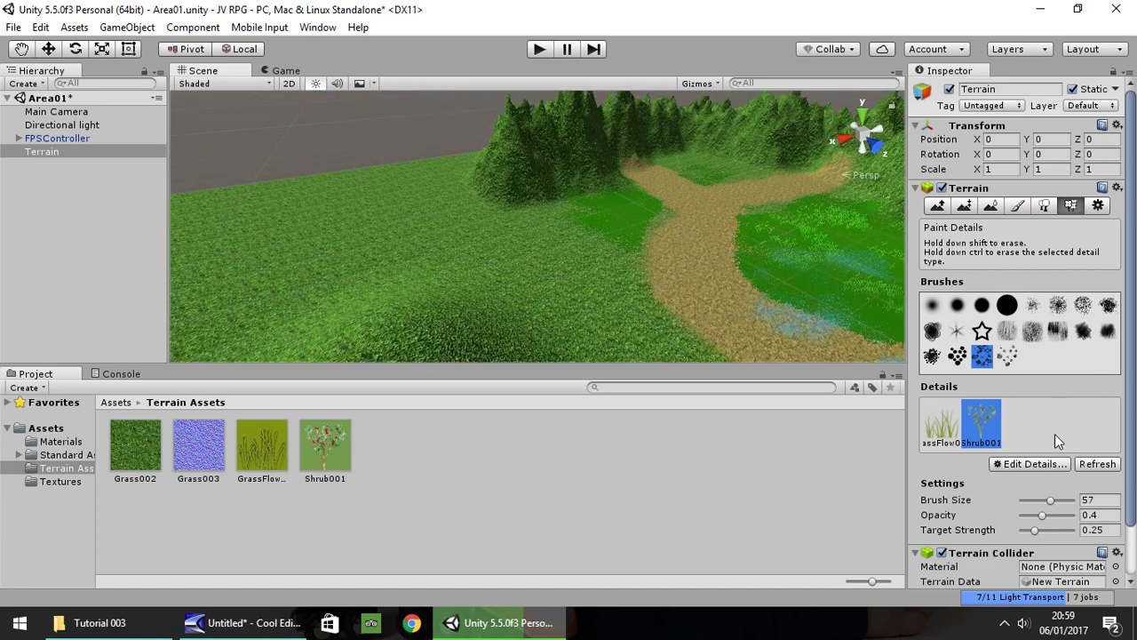
{"action": "left_click", "coordinate": [1031, 334]}
{"action": "left_click_drag", "start_coordinate": [1049, 499], "coordinate": [1027, 501]}
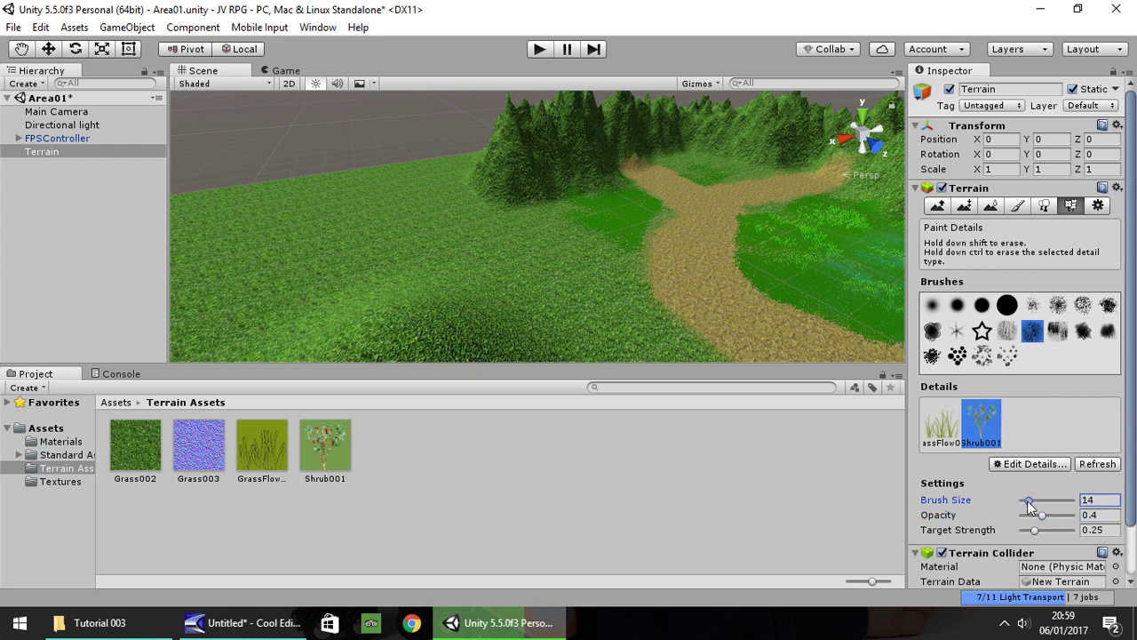
{"action": "left_click", "coordinate": [619, 221]}
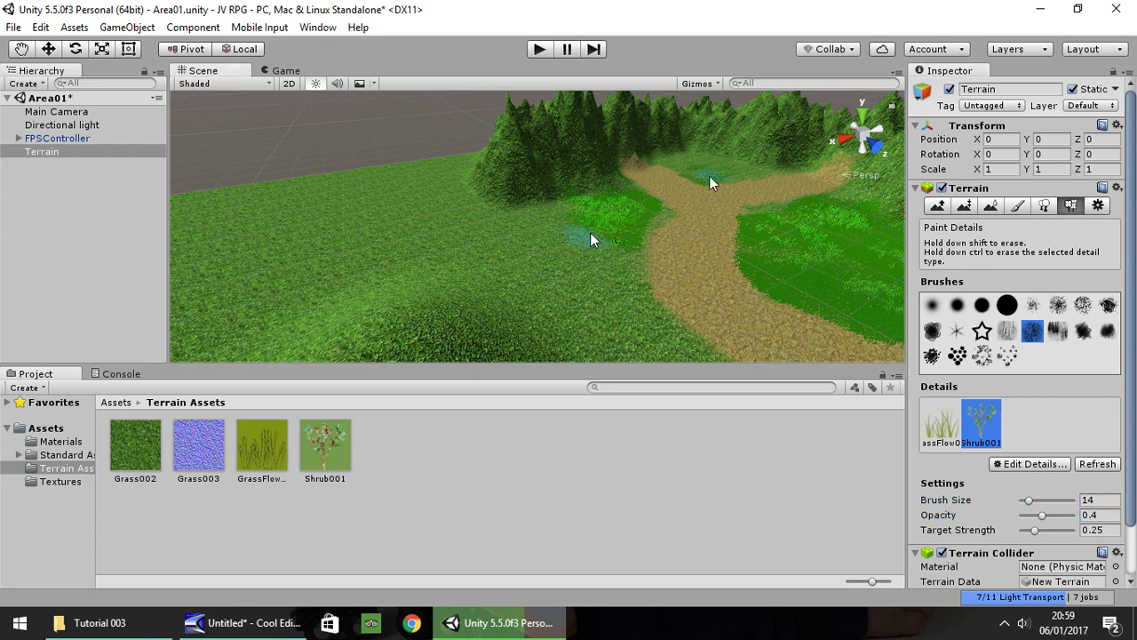
{"action": "right_click_drag", "start_coordinate": [778, 175], "coordinate": [833, 244]}
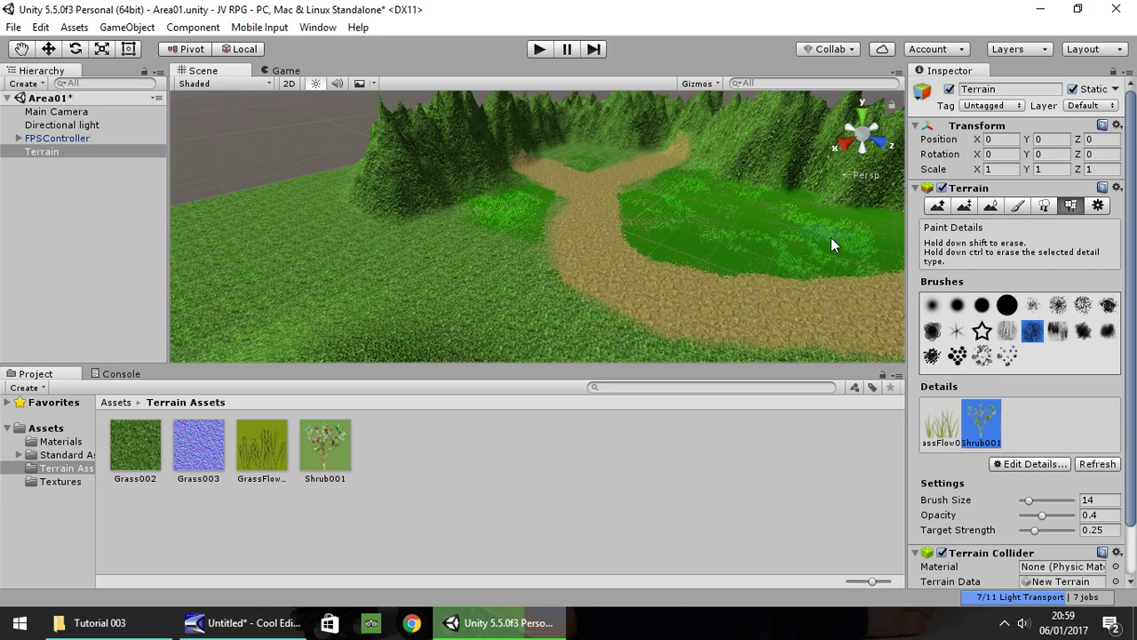
{"action": "right_click_drag", "start_coordinate": [600, 176], "coordinate": [807, 218]}
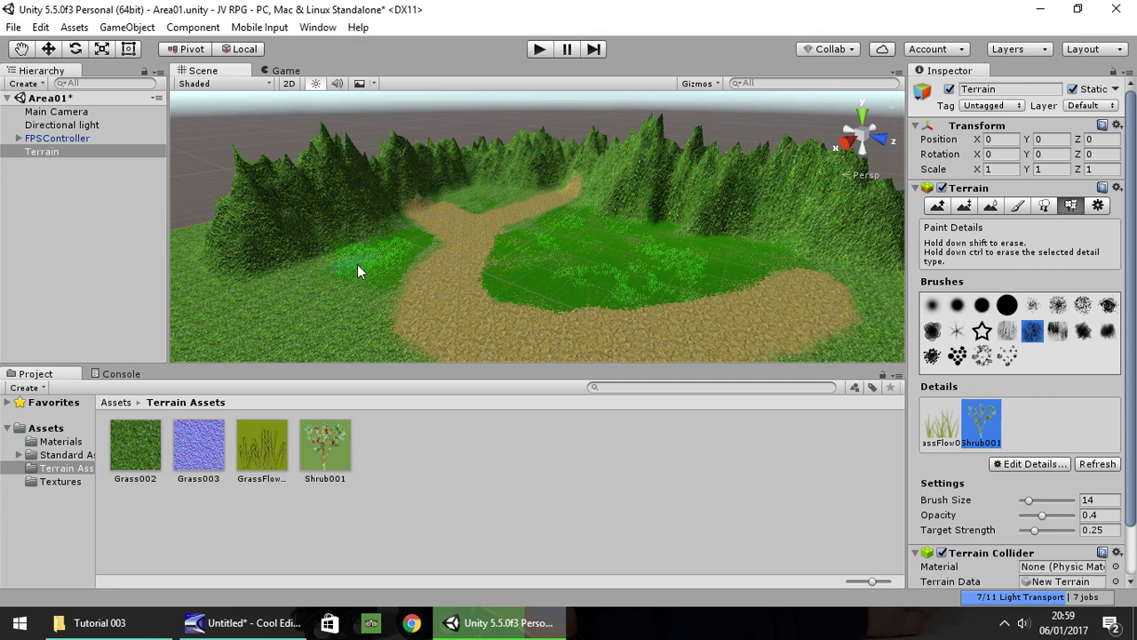
Import the Rock001 texture from the Tutorial 003 folder into Terrain Assets
{"action": "left_click", "coordinate": [1018, 207]}
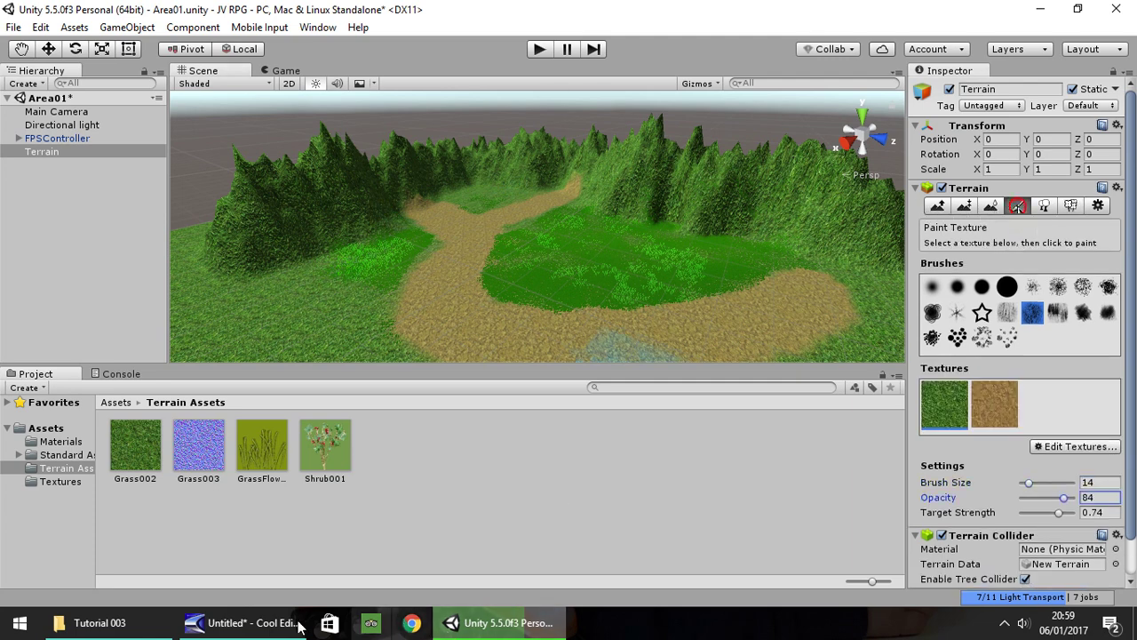
{"action": "left_click", "coordinate": [100, 622]}
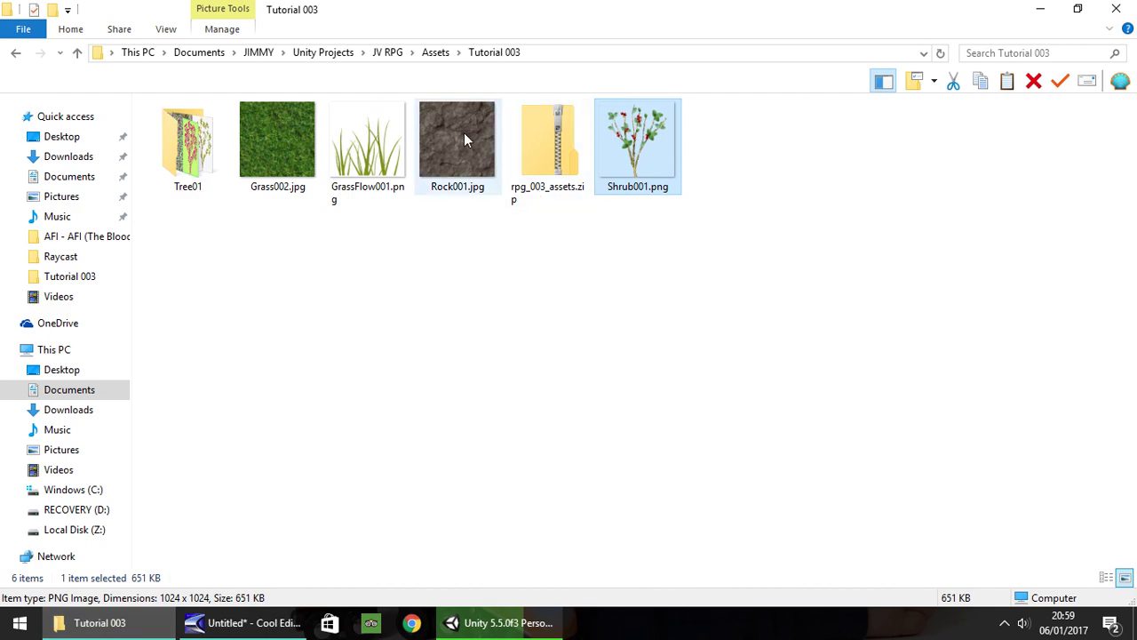
{"action": "left_click_drag", "start_coordinate": [464, 138], "coordinate": [331, 437]}
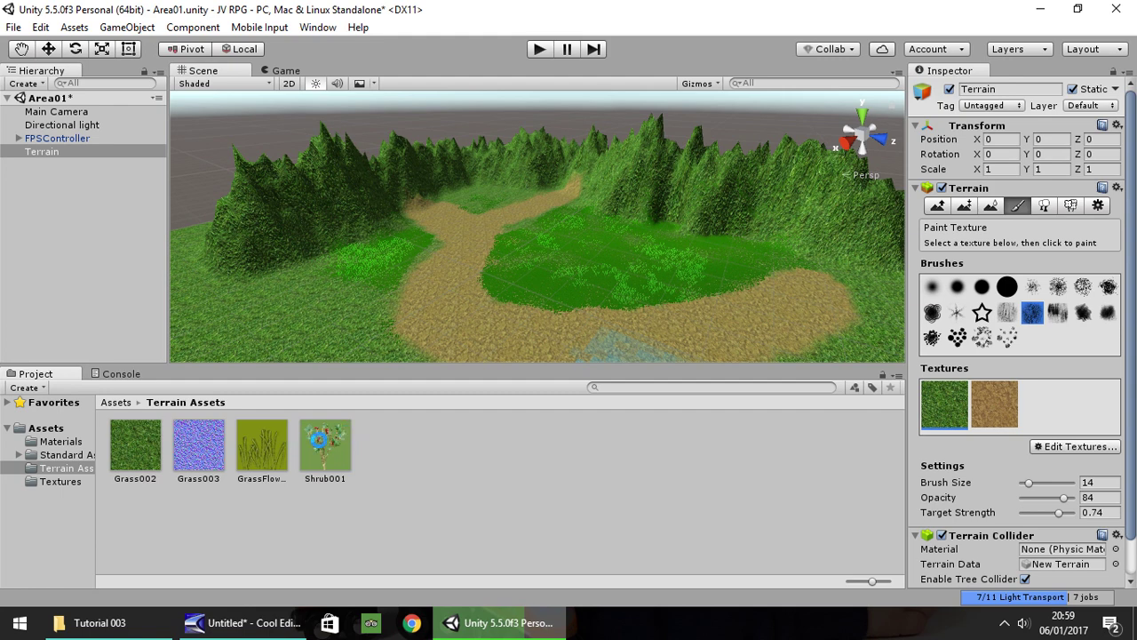
Duplicate Rock001 as Rock002 and apply the Normal map texture type to the copy, created from grayscale
{"action": "left_click", "coordinate": [344, 447]}
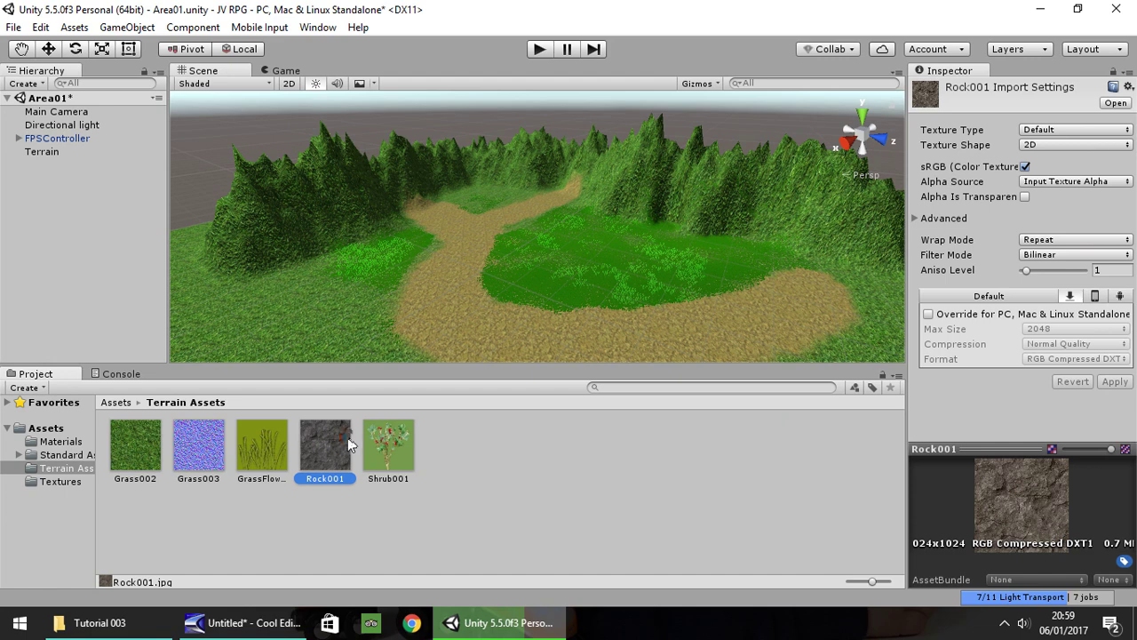
{"action": "left_click", "coordinate": [1076, 134]}
{"action": "left_click", "coordinate": [1053, 166]}
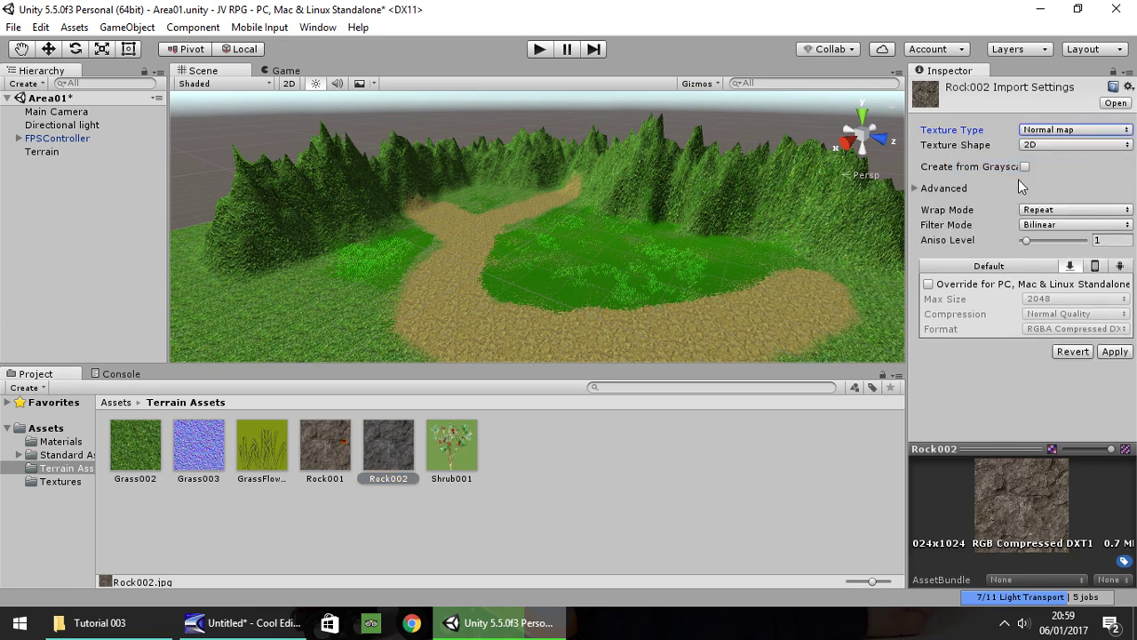
{"action": "left_click", "coordinate": [1025, 167]}
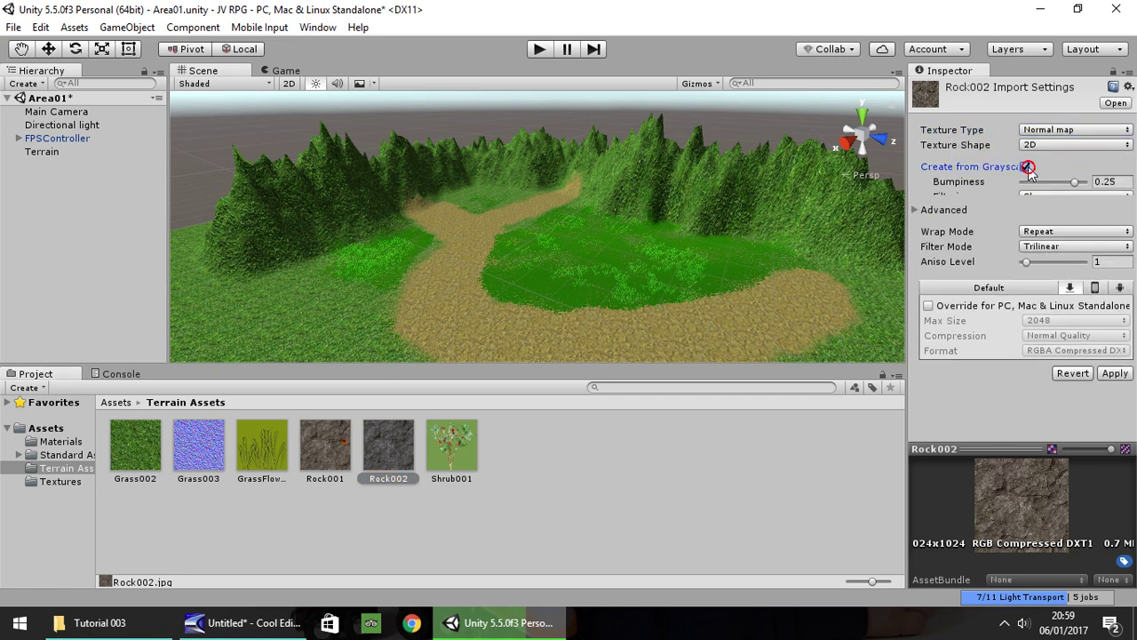
{"action": "left_click", "coordinate": [1114, 382]}
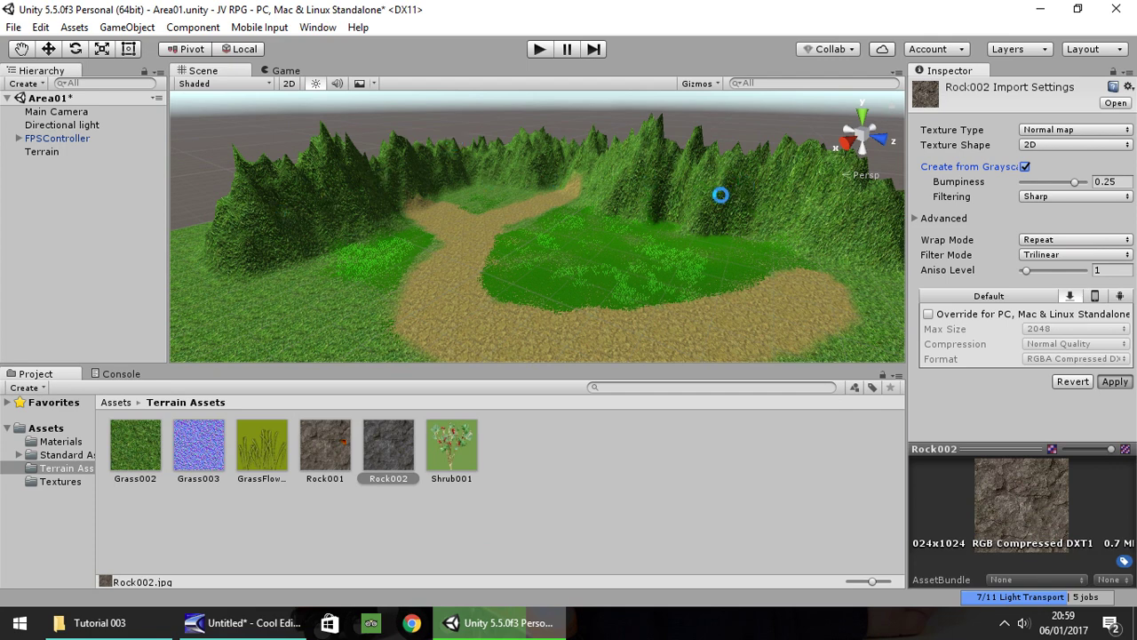
Add a terrain texture using Rock001 as diffuse and Rock002 as normal, with a tile size of 5 by 5
{"action": "left_click", "coordinate": [661, 208]}
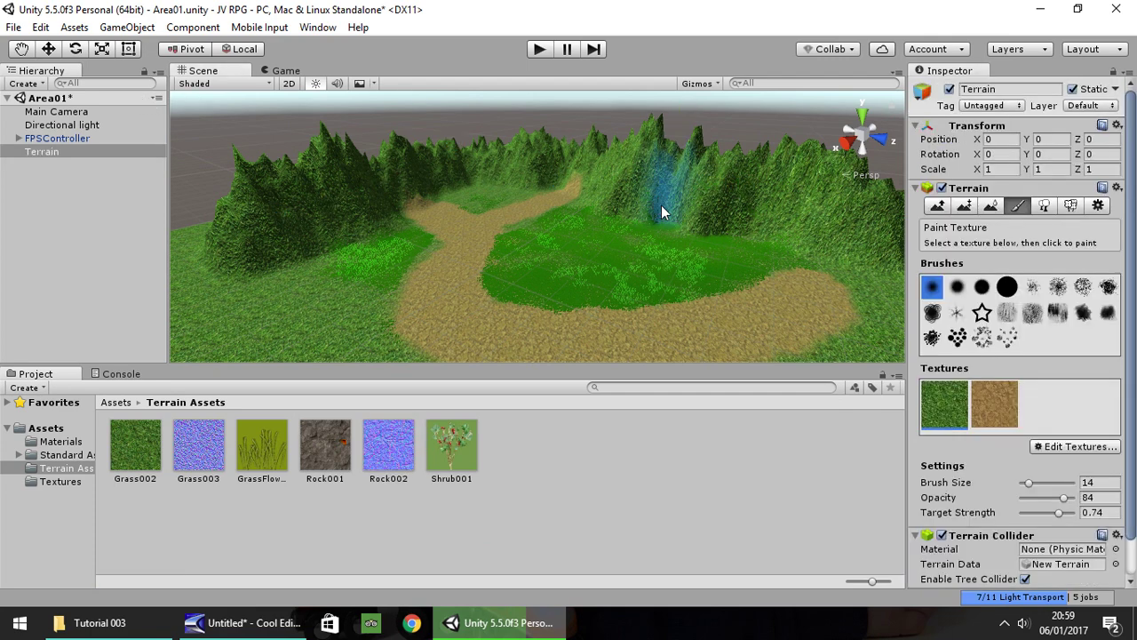
{"action": "left_click", "coordinate": [1069, 448]}
{"action": "left_click", "coordinate": [1051, 448]}
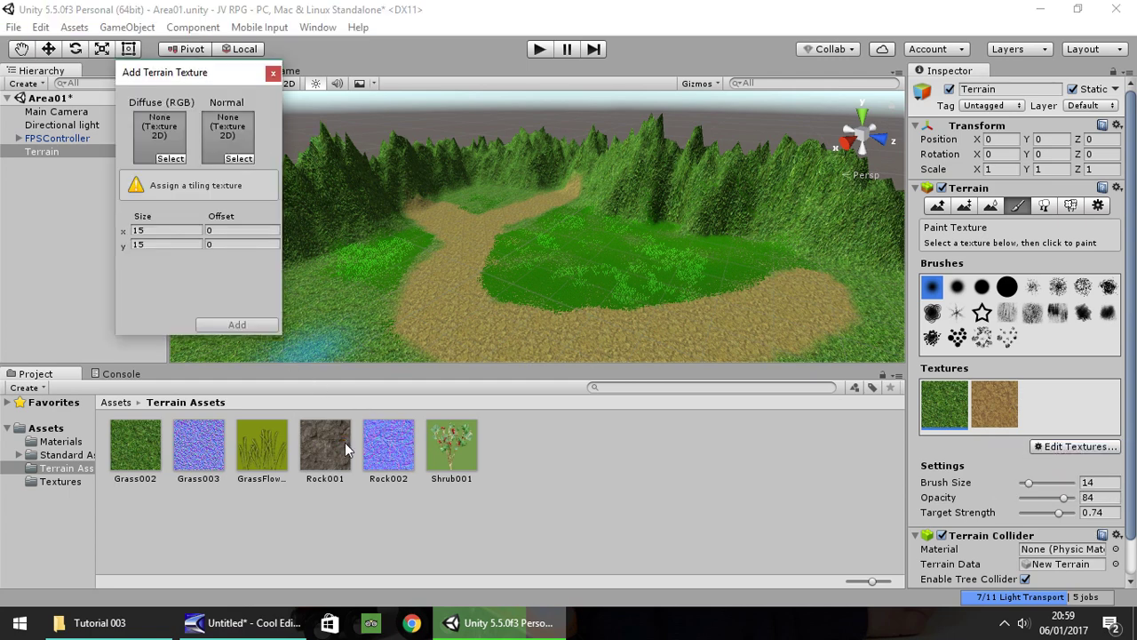
{"action": "left_click_drag", "start_coordinate": [345, 443], "coordinate": [161, 138]}
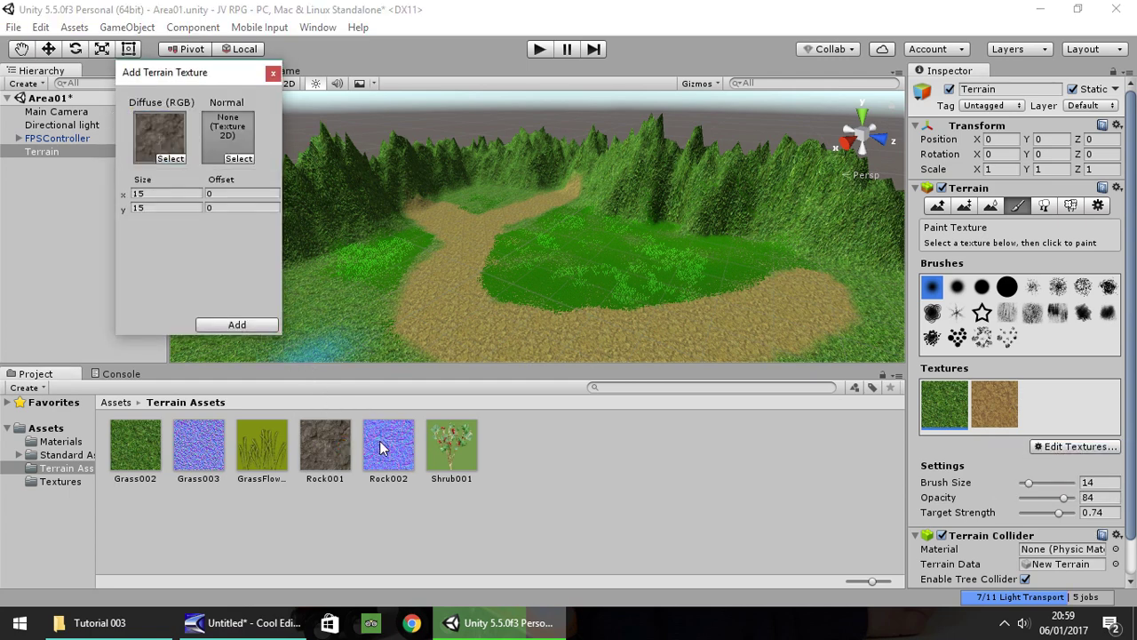
{"action": "left_click_drag", "start_coordinate": [380, 447], "coordinate": [228, 135]}
{"action": "left_click", "coordinate": [158, 194]}
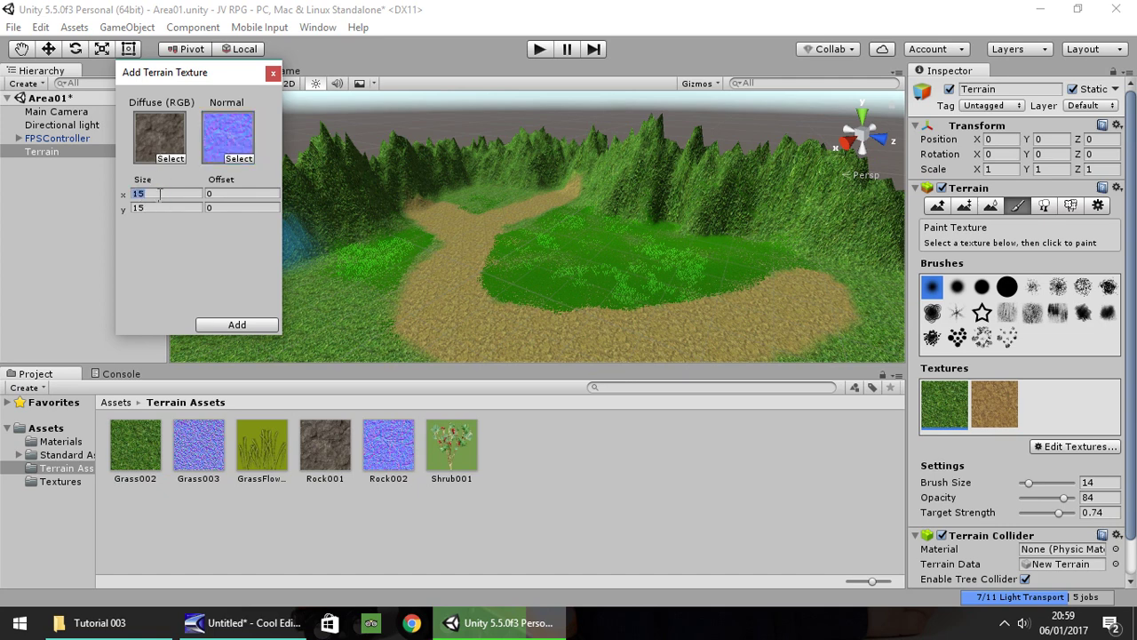
{"action": "type", "text": "5"}
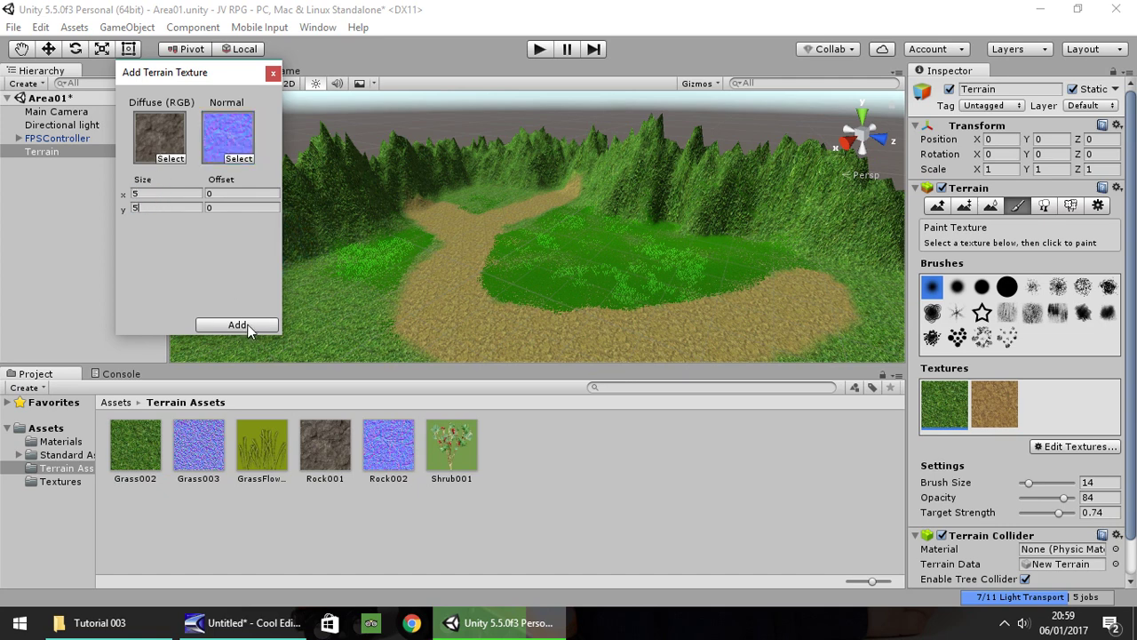
{"action": "left_click", "coordinate": [238, 325]}
Paint the rock texture over the mountains beside the shrub patch and behind the path fork with a soft size 14 brush
{"action": "scroll", "coordinate": [488, 231], "scroll_direction": "up", "scroll_amount": 5}
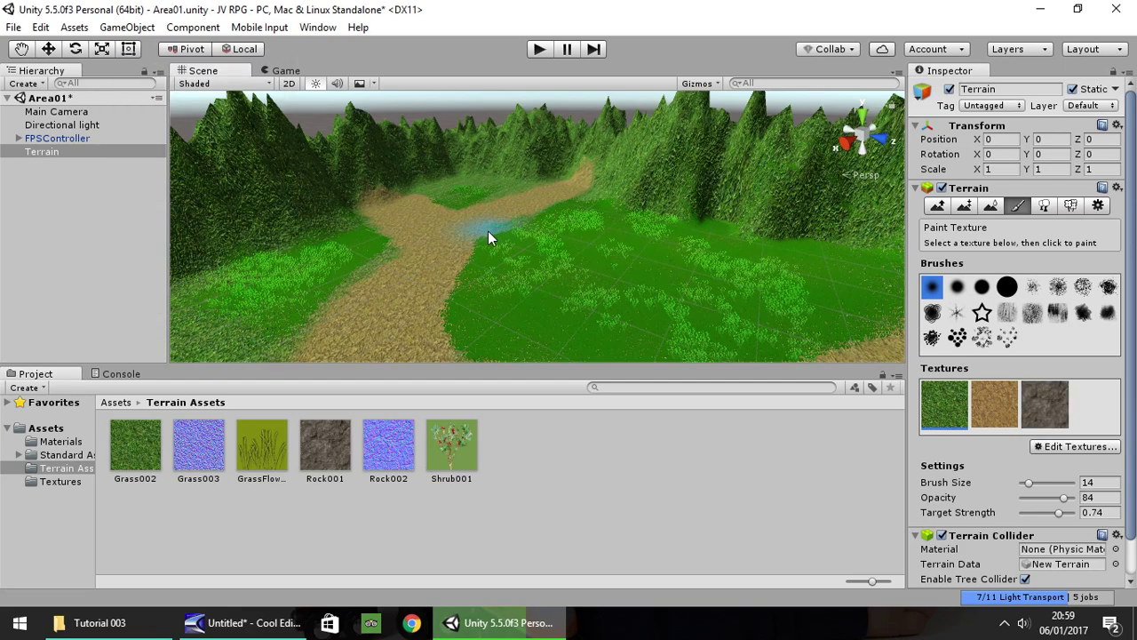
{"action": "left_click_drag", "start_coordinate": [439, 216], "coordinate": [726, 271], "text": "alt"}
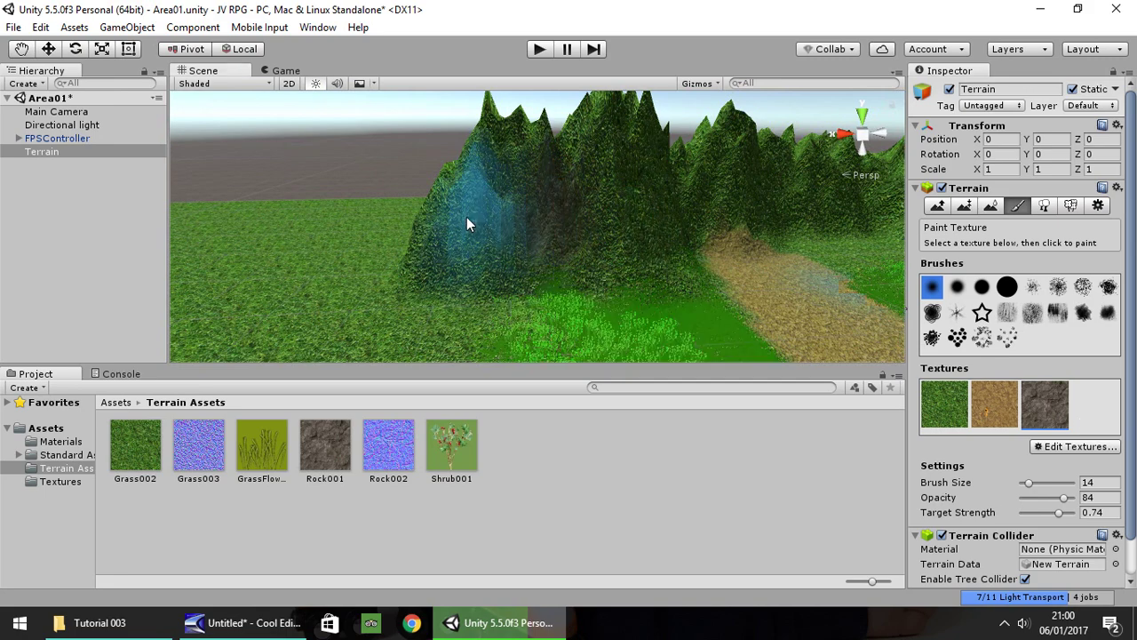
{"action": "mouse_move", "coordinate": [466, 212]}
{"action": "left_mouse_down"}
{"action": "mouse_move", "coordinate": [498, 142]}
{"action": "mouse_move", "coordinate": [566, 155]}
{"action": "mouse_move", "coordinate": [595, 212]}
{"action": "mouse_move", "coordinate": [739, 142]}
{"action": "mouse_move", "coordinate": [819, 153]}
{"action": "mouse_move", "coordinate": [743, 223]}
{"action": "mouse_move", "coordinate": [696, 187]}
{"action": "mouse_move", "coordinate": [630, 165]}
{"action": "mouse_move", "coordinate": [656, 151]}
{"action": "mouse_move", "coordinate": [719, 162]}
{"action": "mouse_move", "coordinate": [754, 141]}
{"action": "left_mouse_up"}
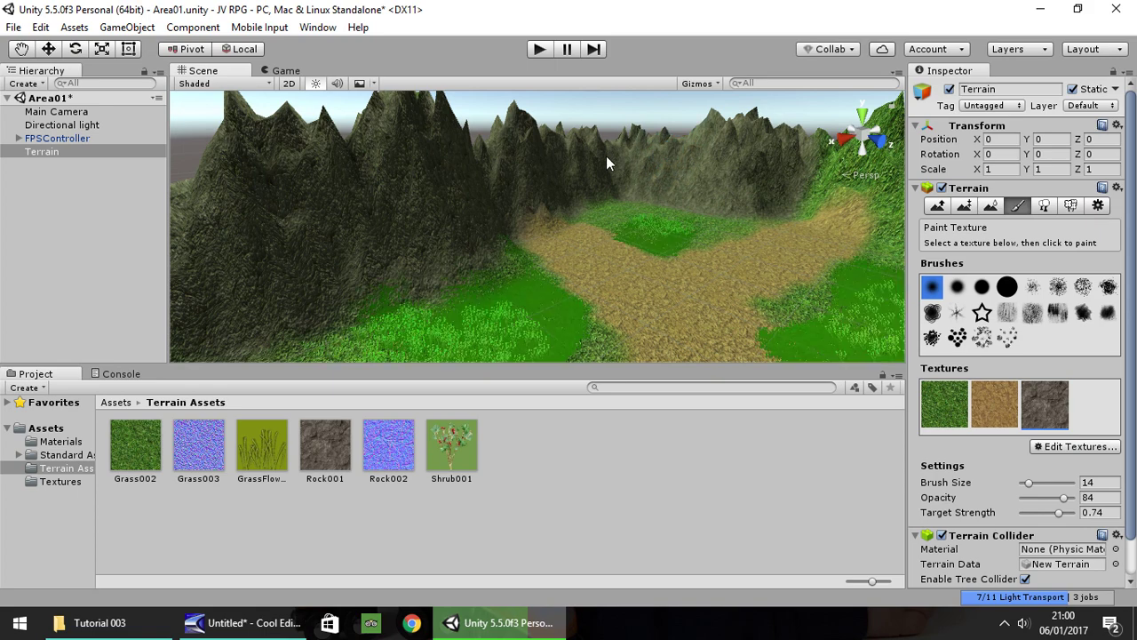
Paint the rock texture over the mountain range behind the clearing, covering its peaks and outer end
{"action": "mouse_move", "coordinate": [605, 156]}
{"action": "left_mouse_down", "text": "alt"}
{"action": "mouse_move", "coordinate": [787, 183]}
{"action": "mouse_move", "coordinate": [915, 170]}
{"action": "mouse_move", "coordinate": [760, 179]}
{"action": "mouse_move", "coordinate": [501, 144]}
{"action": "mouse_move", "coordinate": [442, 156]}
{"action": "left_mouse_up", "text": "alt"}
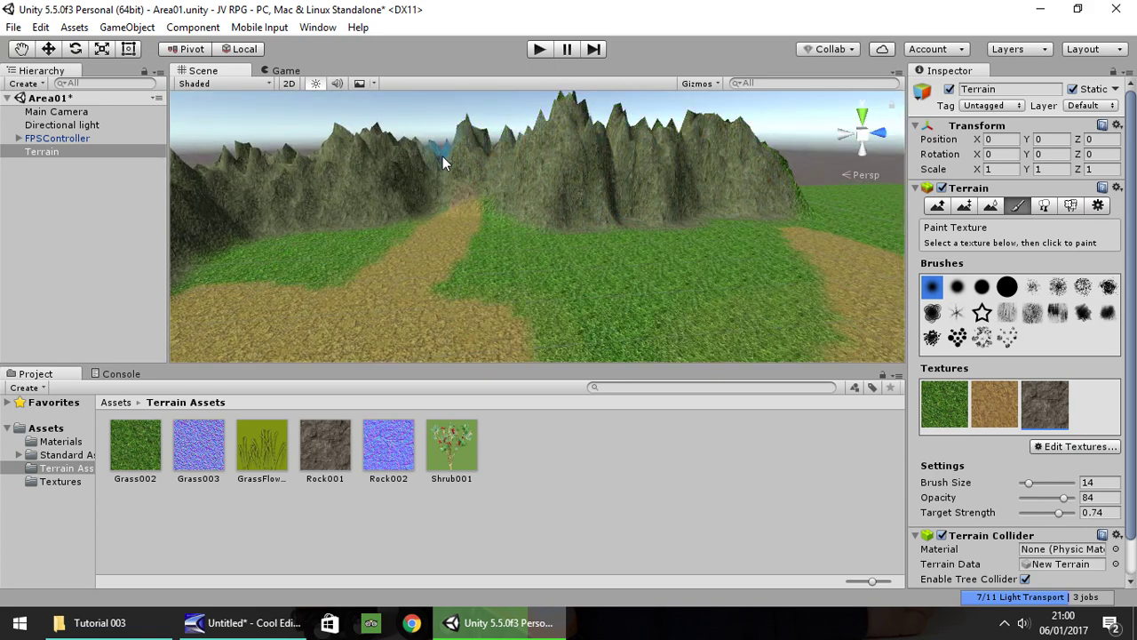
{"action": "middle_click_drag", "start_coordinate": [489, 169], "coordinate": [618, 191]}
{"action": "scroll", "coordinate": [617, 218], "scroll_direction": "up", "scroll_amount": 6}
{"action": "right_click_drag", "start_coordinate": [619, 191], "coordinate": [571, 330]}
{"action": "right_click_drag", "start_coordinate": [689, 235], "coordinate": [417, 229]}
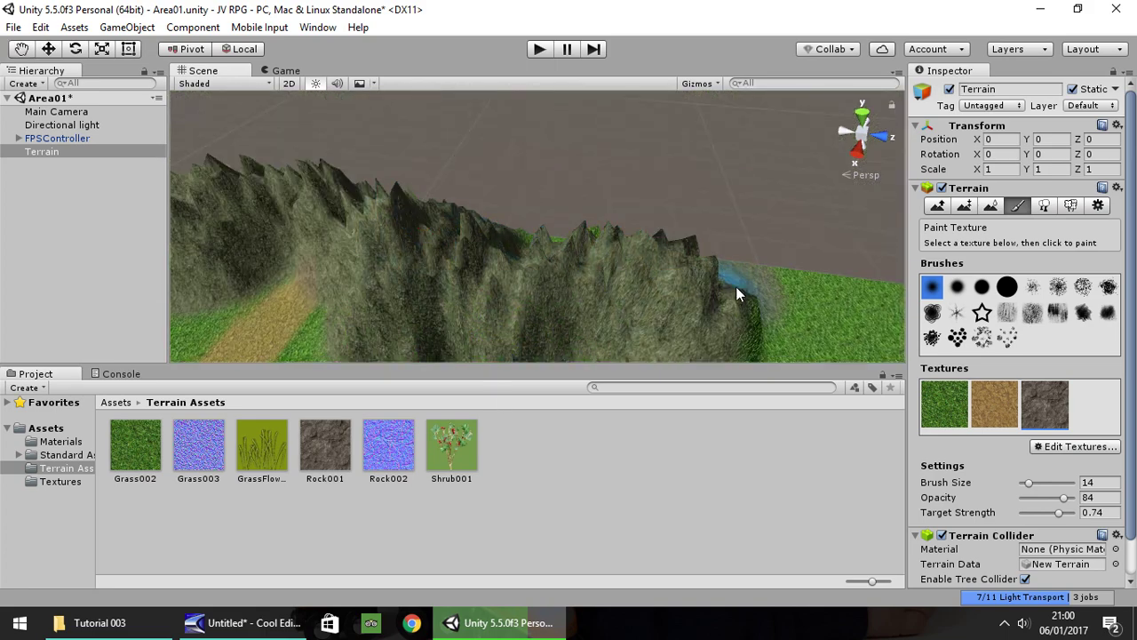
{"action": "mouse_move", "coordinate": [479, 254]}
{"action": "right_mouse_down"}
{"action": "mouse_move", "coordinate": [599, 305]}
{"action": "mouse_move", "coordinate": [543, 182]}
{"action": "right_mouse_up"}
Paint the grass texture over the stray rock at the mountain's foot and the path end, with brush size 9 and target strength 0.81
{"action": "left_click", "coordinate": [940, 411]}
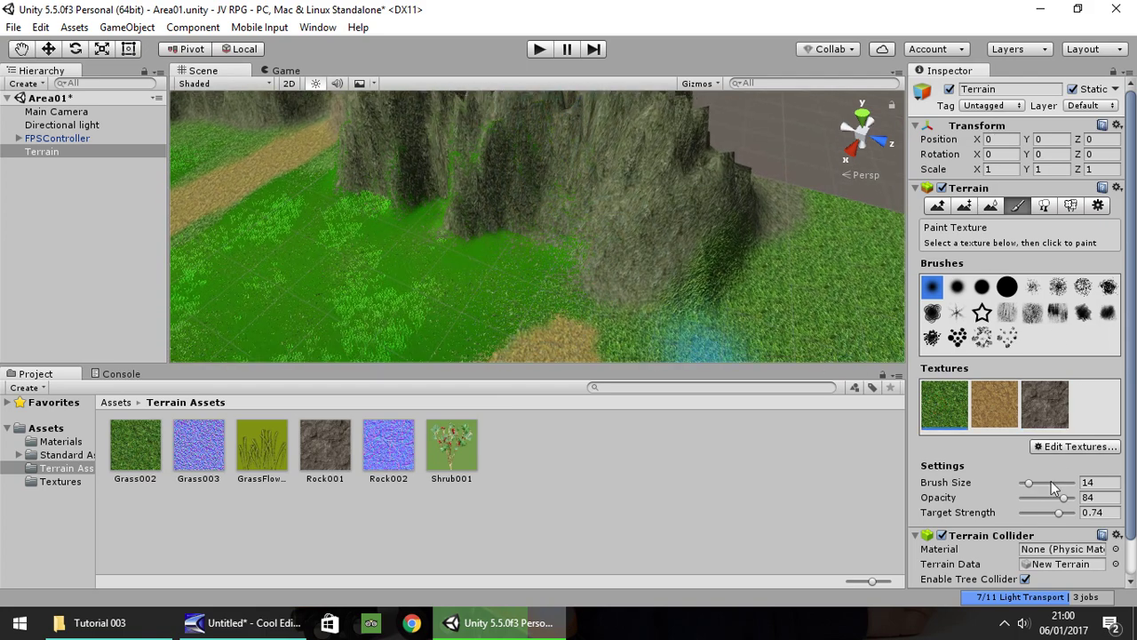
{"action": "left_click_drag", "start_coordinate": [1029, 485], "coordinate": [1064, 512]}
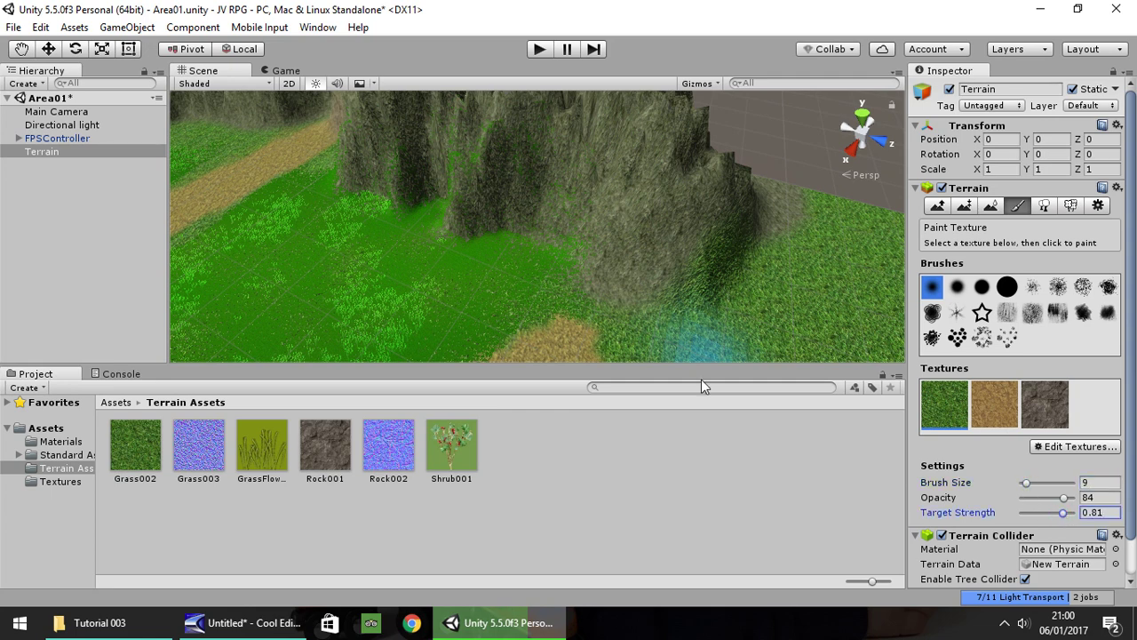
{"action": "mouse_move", "coordinate": [598, 322]}
{"action": "left_mouse_down"}
{"action": "mouse_move", "coordinate": [551, 329]}
{"action": "mouse_move", "coordinate": [519, 293]}
{"action": "left_mouse_up"}
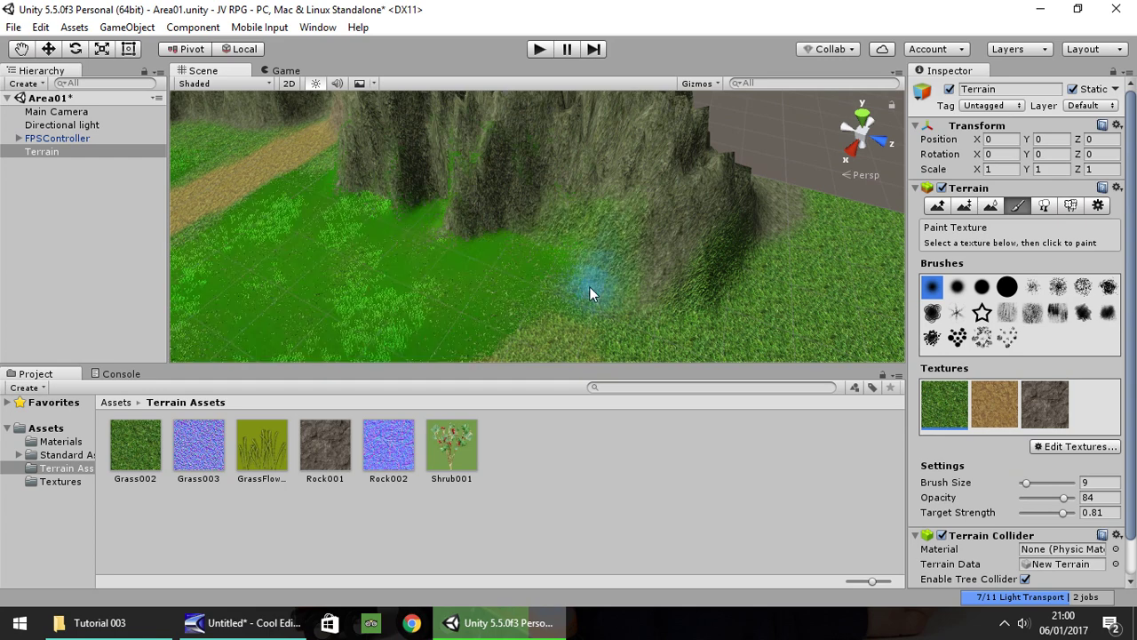
Undo the last grass stroke and repaint grass around the path end at the mountain's foot with a hard round size 6 brush
{"action": "key", "text": "ctrl+z"}
{"action": "left_click", "coordinate": [1006, 290]}
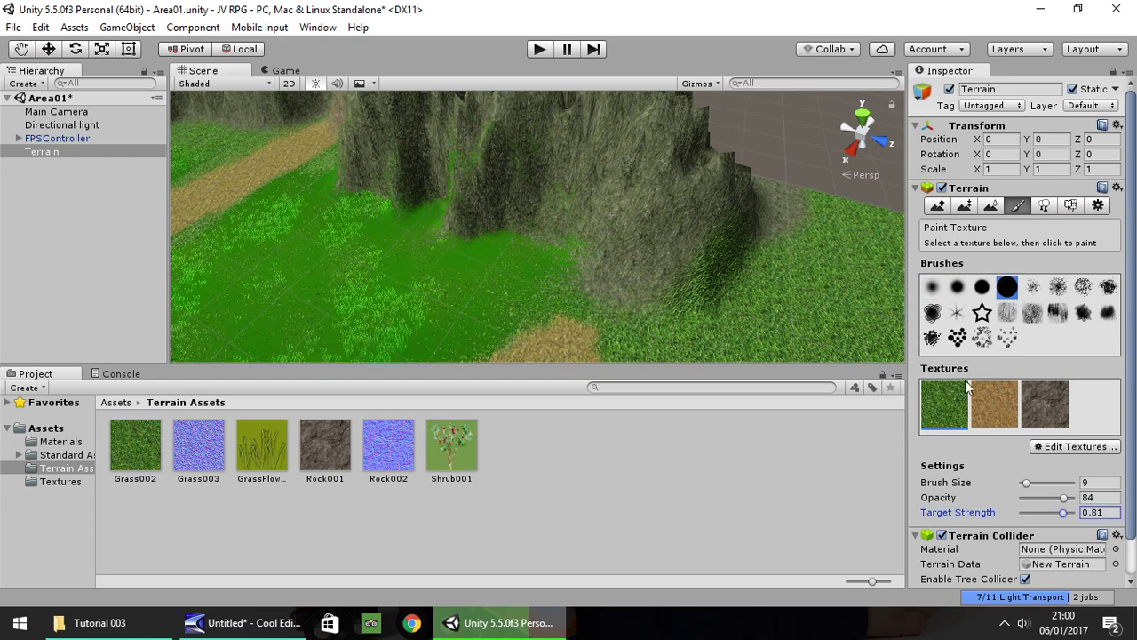
{"action": "left_click", "coordinate": [1060, 513]}
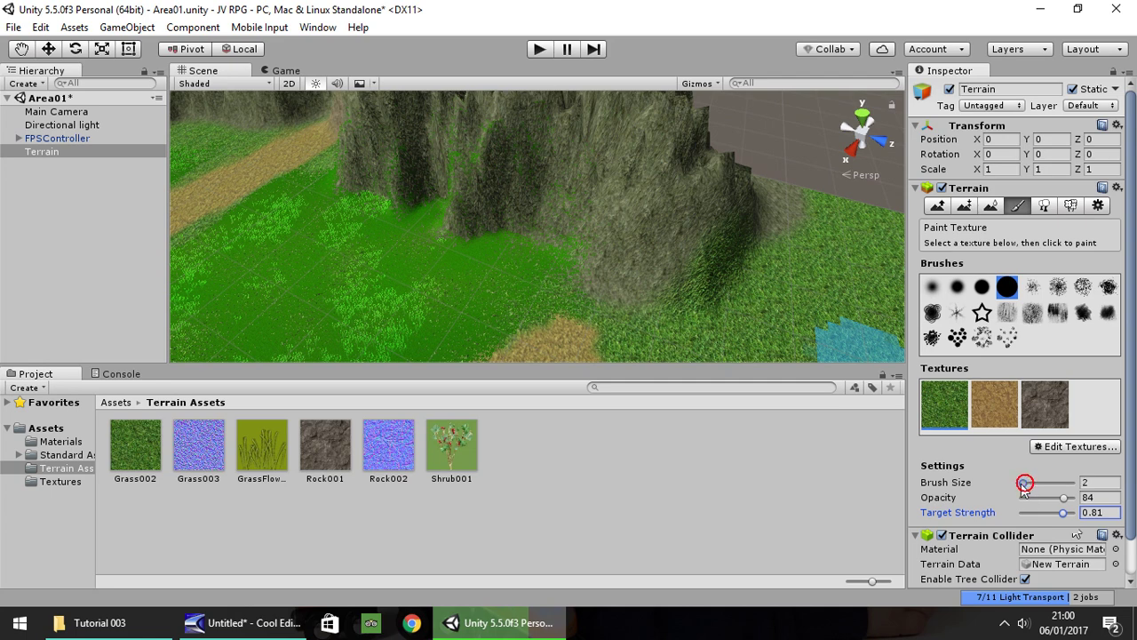
{"action": "left_click_drag", "start_coordinate": [1028, 486], "coordinate": [1023, 484]}
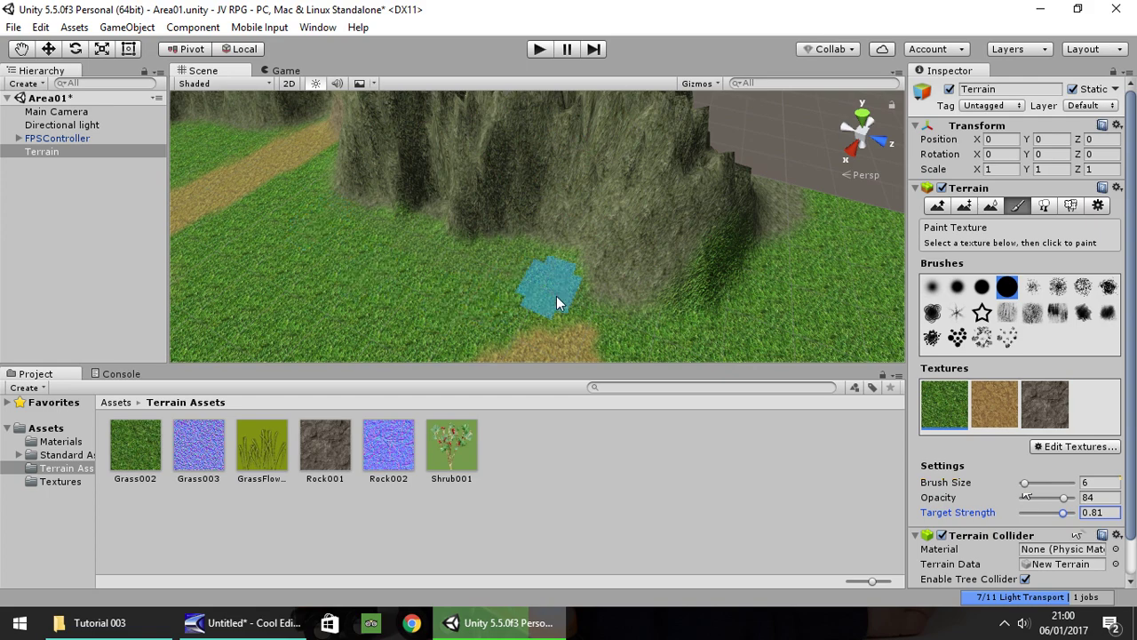
{"action": "scroll", "coordinate": [534, 294], "scroll_direction": "down", "scroll_amount": 5}
{"action": "left_click_drag", "start_coordinate": [534, 294], "coordinate": [315, 179], "text": "alt"}
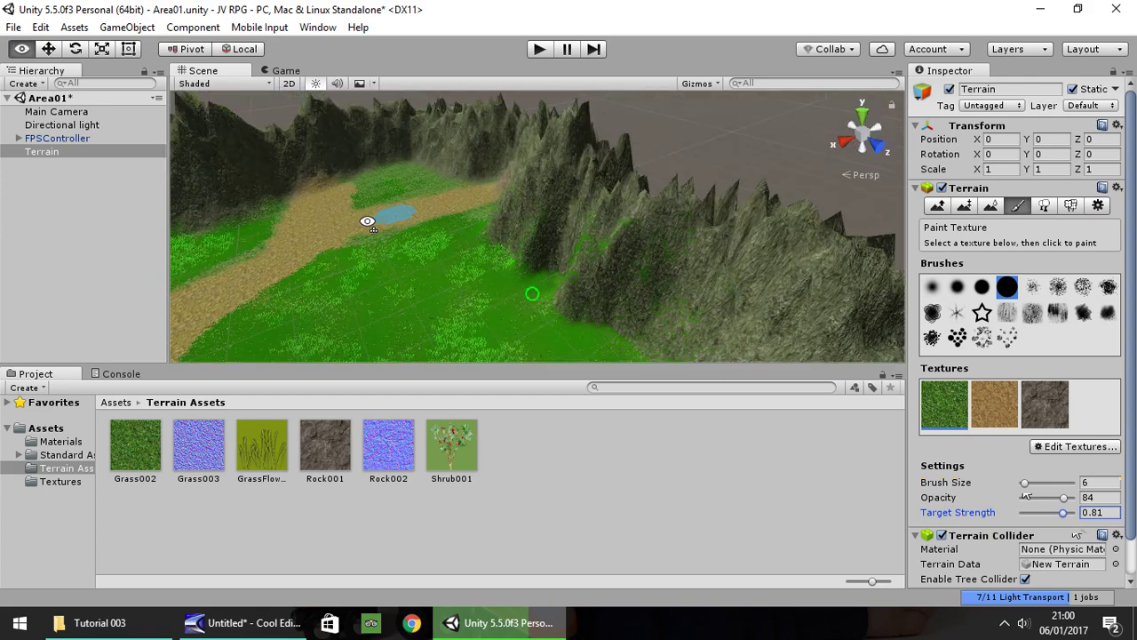
{"action": "scroll", "coordinate": [435, 247], "scroll_direction": "up", "scroll_amount": 3}
{"action": "left_click_drag", "start_coordinate": [465, 240], "coordinate": [579, 210], "text": "alt"}
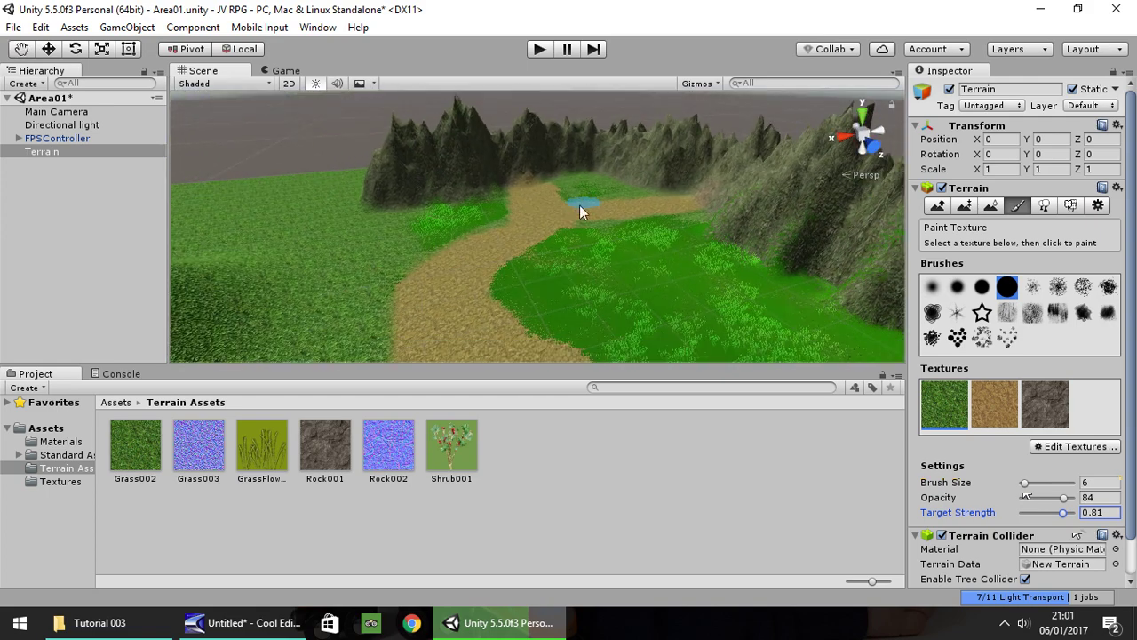
{"action": "scroll", "coordinate": [622, 240], "scroll_direction": "up", "scroll_amount": 3}
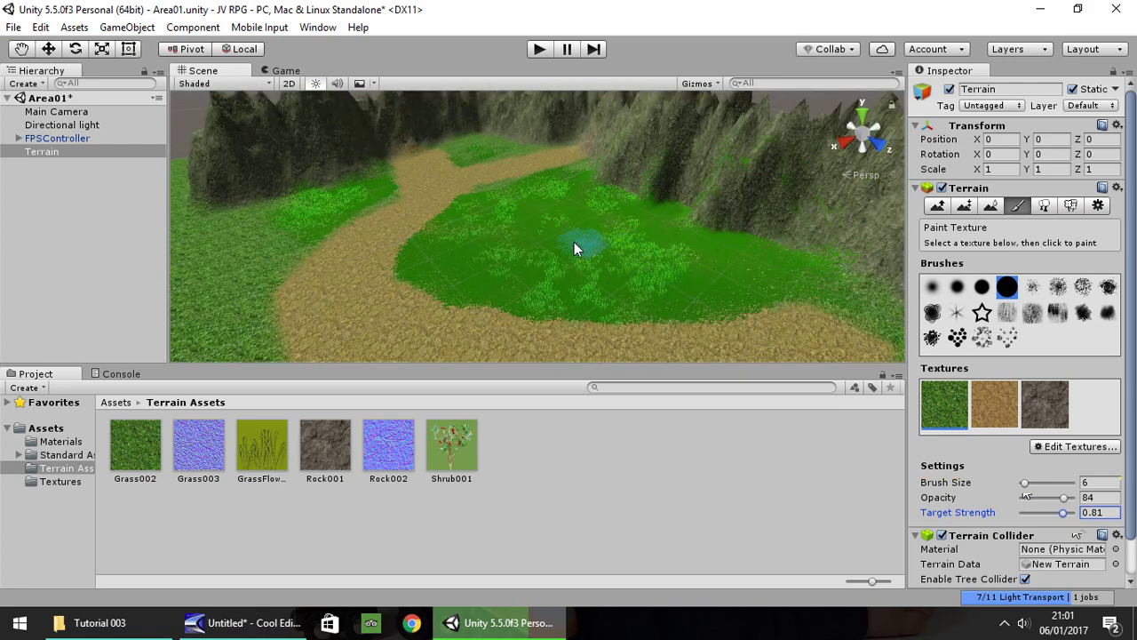
{"action": "scroll", "coordinate": [574, 249], "scroll_direction": "down", "scroll_amount": 3}
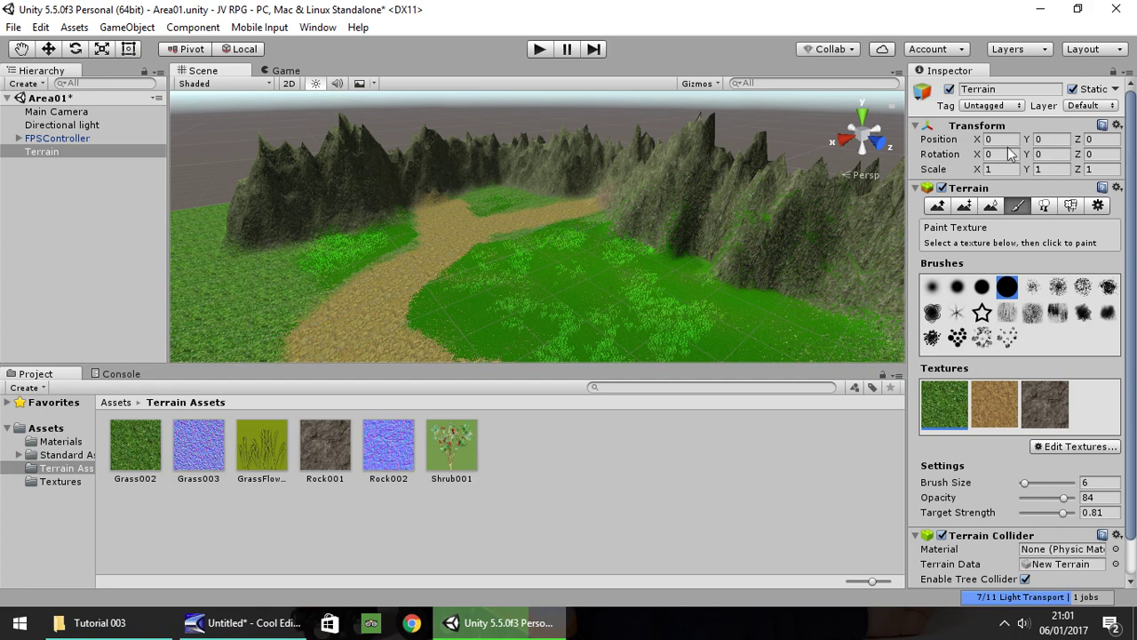
Import the Tree01 folder from the Tutorial 003 folder into Terrain Assets and inspect its tree01 prefab
{"action": "left_click", "coordinate": [1048, 206]}
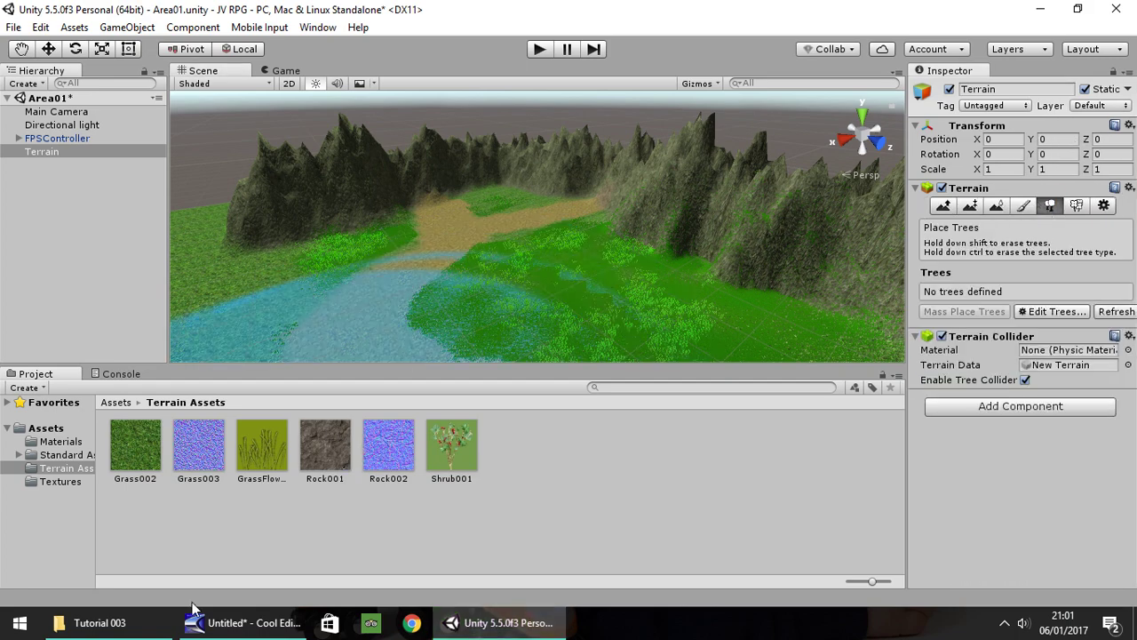
{"action": "left_click", "coordinate": [99, 622]}
{"action": "left_click_drag", "start_coordinate": [189, 147], "coordinate": [515, 442]}
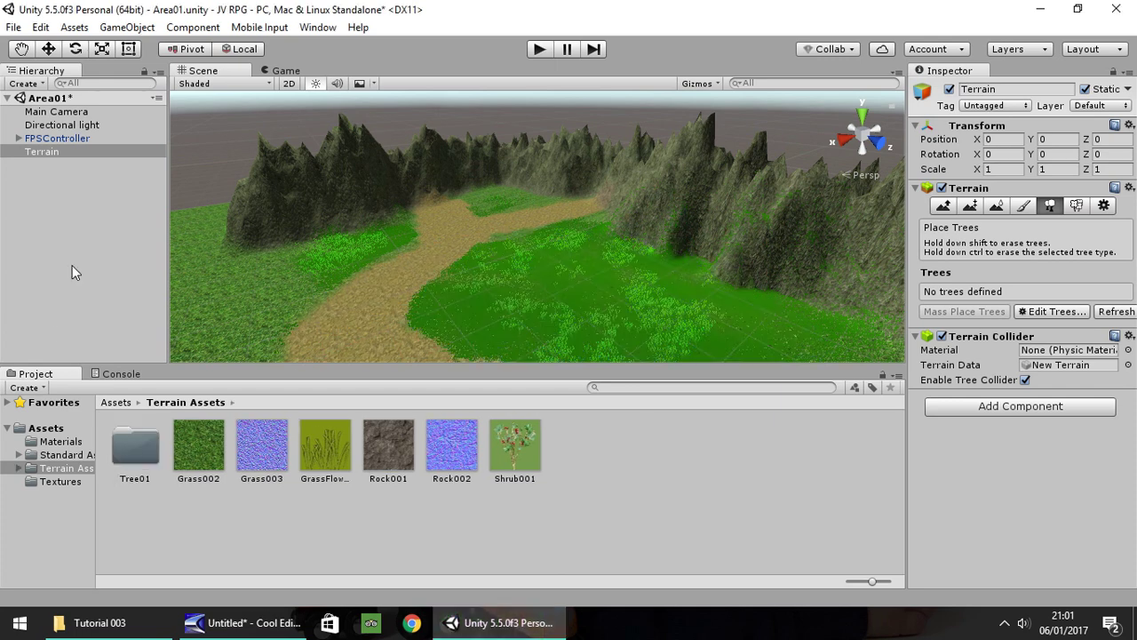
{"action": "double_click", "coordinate": [132, 449]}
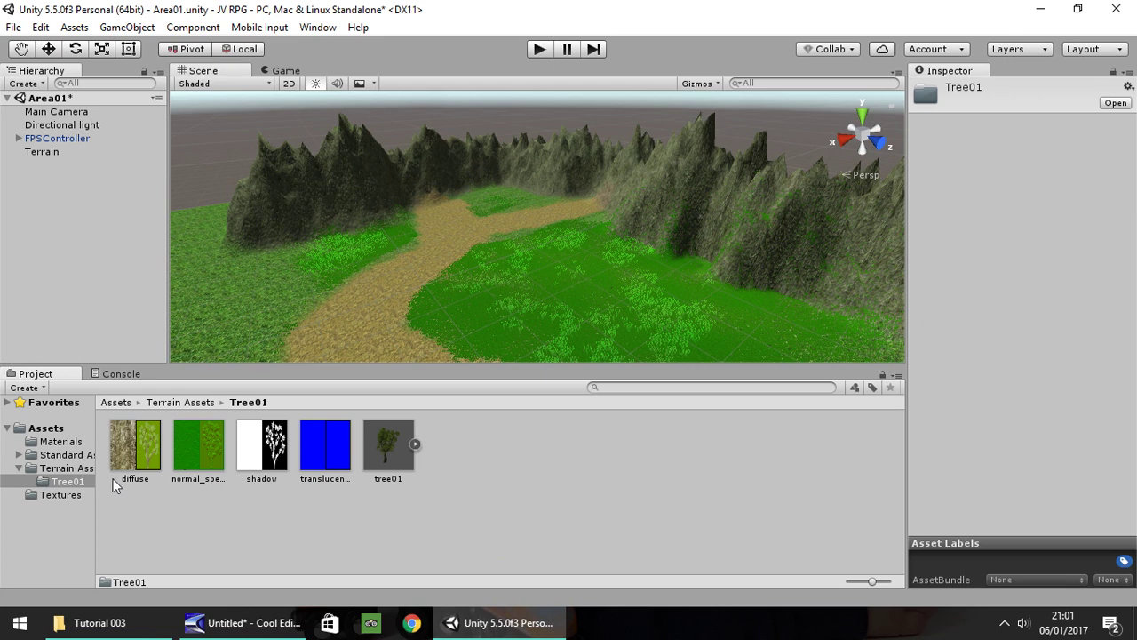
{"action": "left_click", "coordinate": [389, 440]}
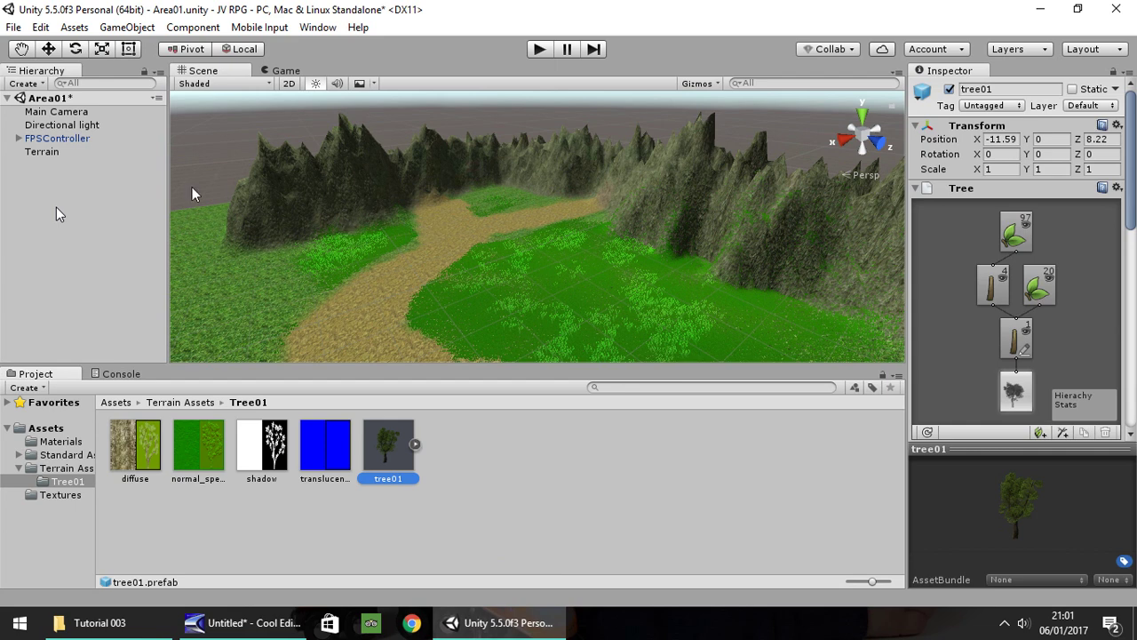
Add the tree01 prefab to the terrain's trees with a bend factor of 0
{"action": "left_click", "coordinate": [51, 152]}
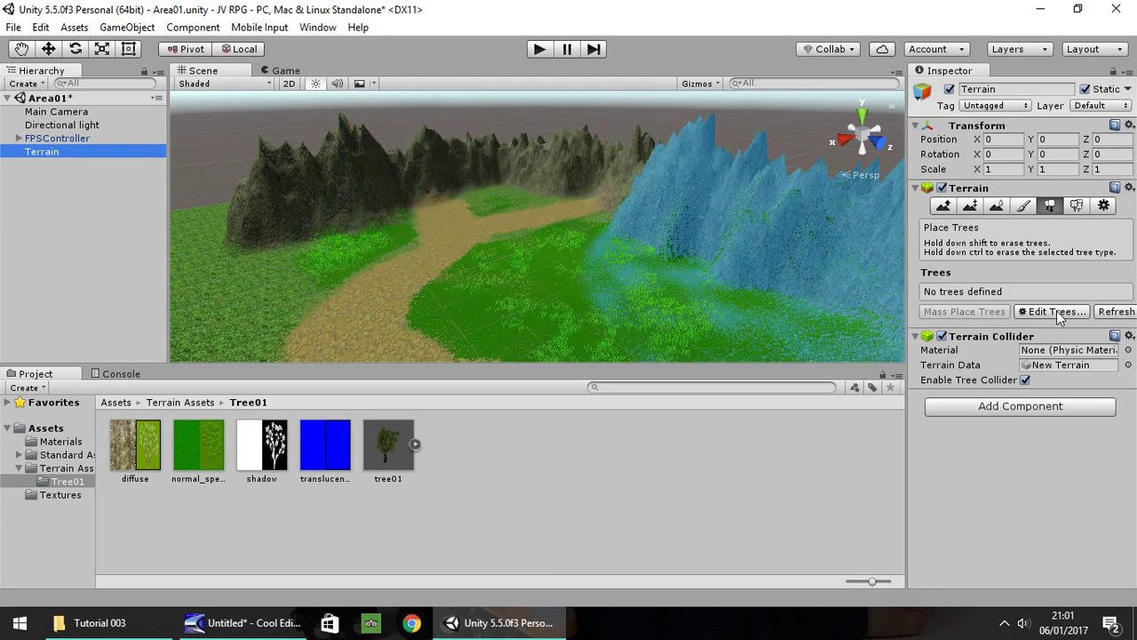
{"action": "left_click", "coordinate": [1053, 311]}
{"action": "left_click", "coordinate": [1053, 315]}
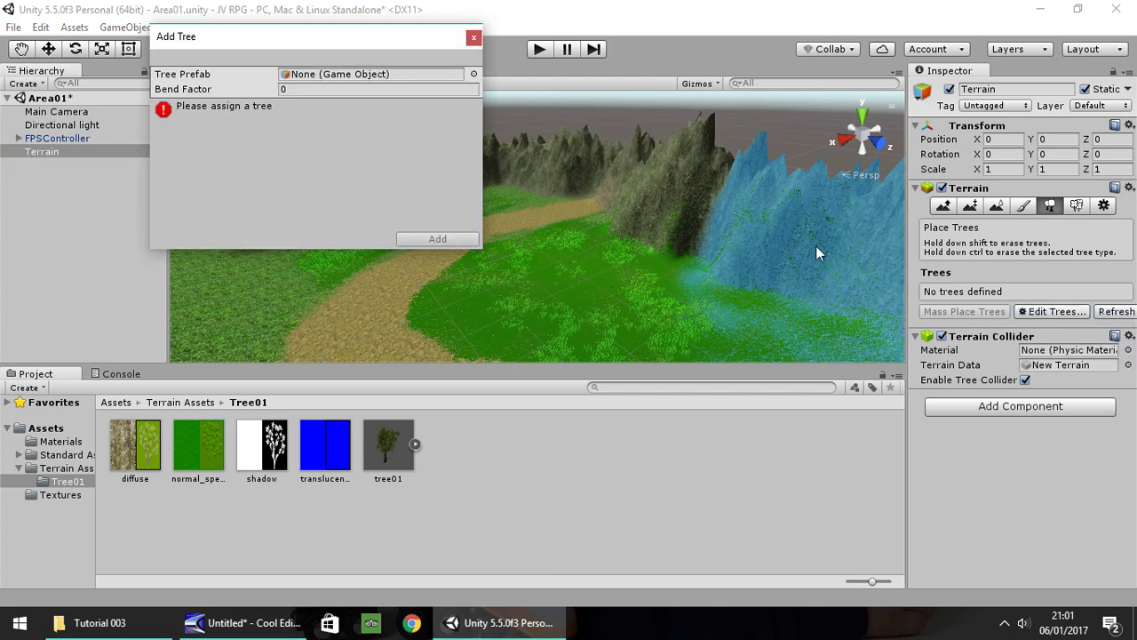
{"action": "left_click_drag", "start_coordinate": [391, 449], "coordinate": [320, 79]}
{"action": "left_click", "coordinate": [437, 238]}
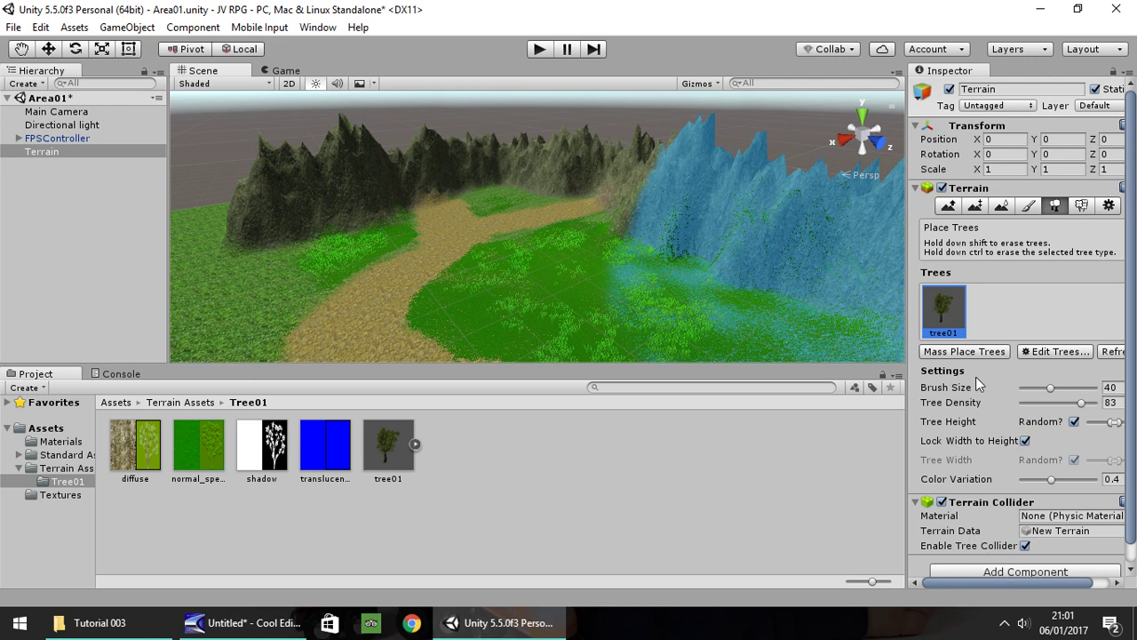
Set the tree brush size to 39 and widen the random tree height to its full range
{"action": "left_click_drag", "start_coordinate": [1052, 390], "coordinate": [1051, 396]}
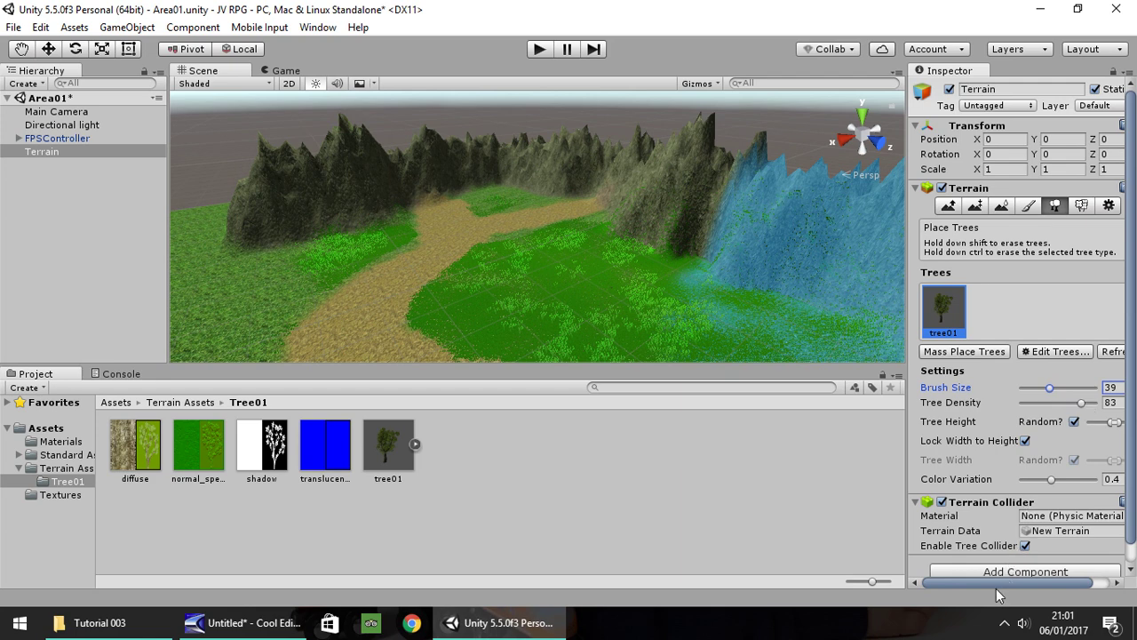
{"action": "left_click_drag", "start_coordinate": [989, 582], "coordinate": [1026, 586]}
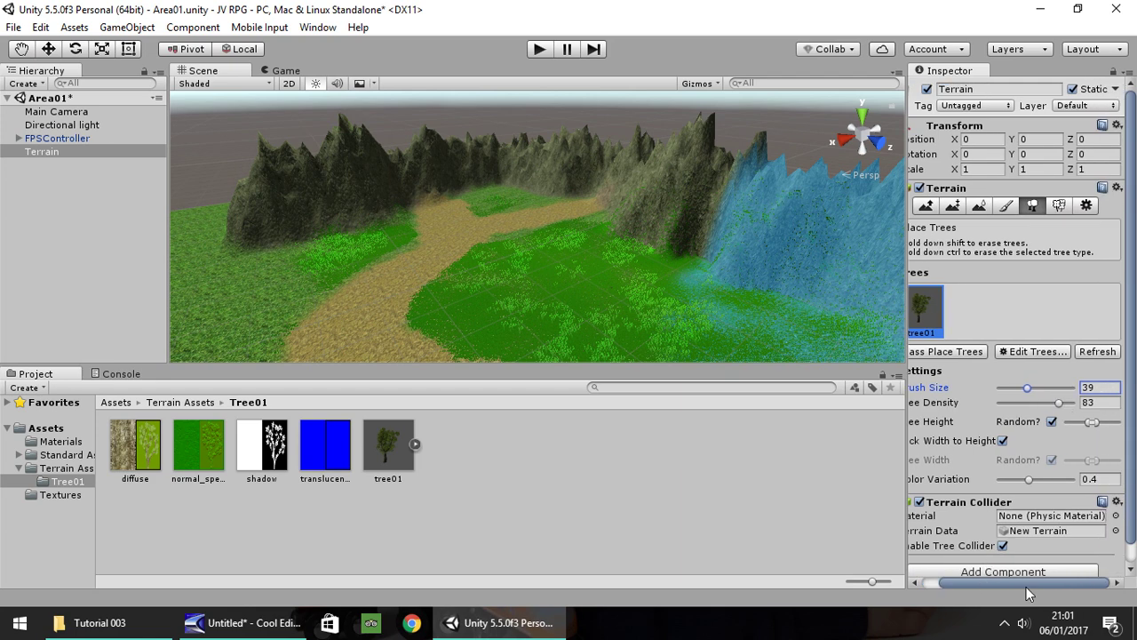
{"action": "mouse_move", "coordinate": [1097, 423]}
{"action": "left_mouse_down"}
{"action": "mouse_move", "coordinate": [1118, 425]}
{"action": "mouse_move", "coordinate": [1063, 422]}
{"action": "left_mouse_up"}
{"action": "left_click", "coordinate": [1087, 423]}
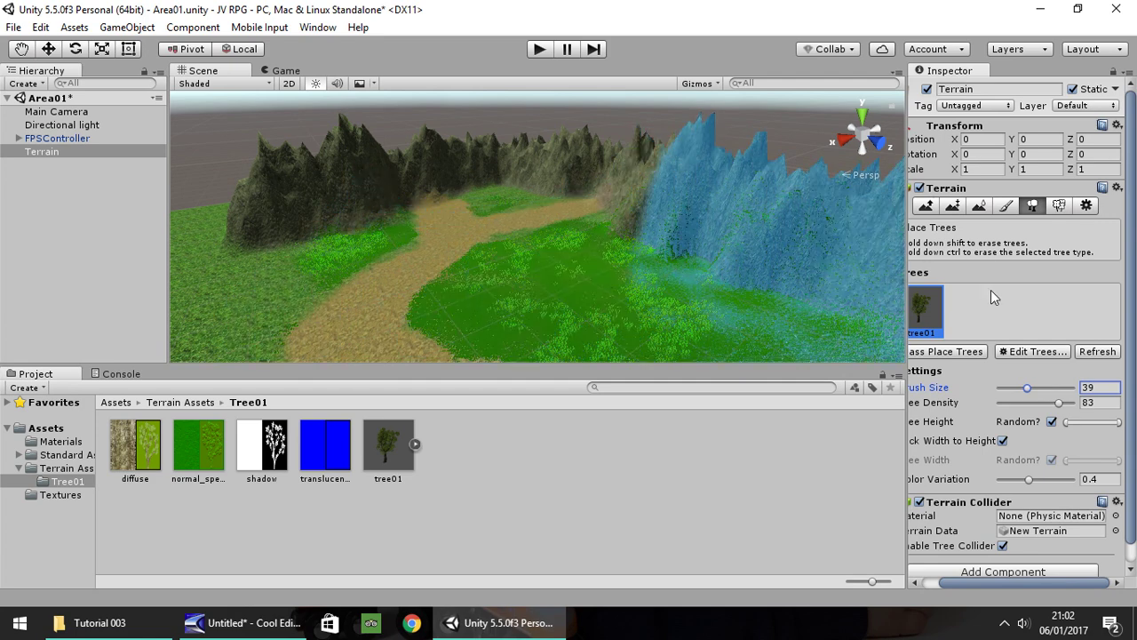
Try placing a cluster of tree01 trees on the grass beside the mound, and undo the placement
{"action": "mouse_move", "coordinate": [666, 246]}
{"action": "right_mouse_down"}
{"action": "mouse_move", "coordinate": [579, 246]}
{"action": "mouse_move", "coordinate": [363, 279]}
{"action": "mouse_move", "coordinate": [472, 141]}
{"action": "right_mouse_up"}
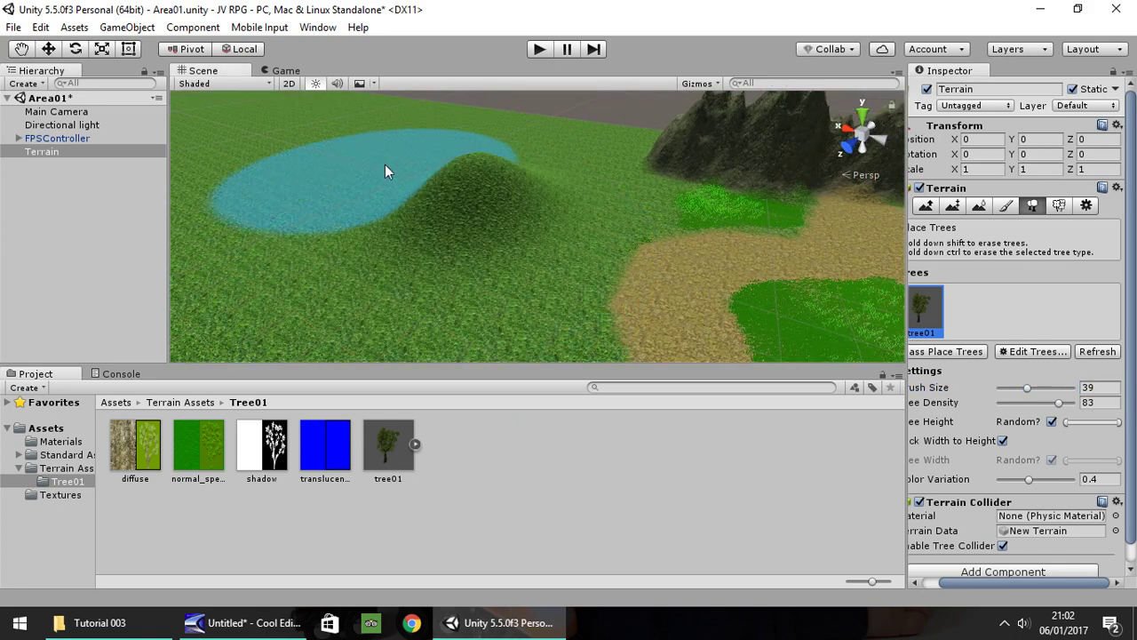
{"action": "left_click", "coordinate": [385, 169]}
{"action": "scroll", "coordinate": [383, 167], "scroll_direction": "up", "scroll_amount": 6}
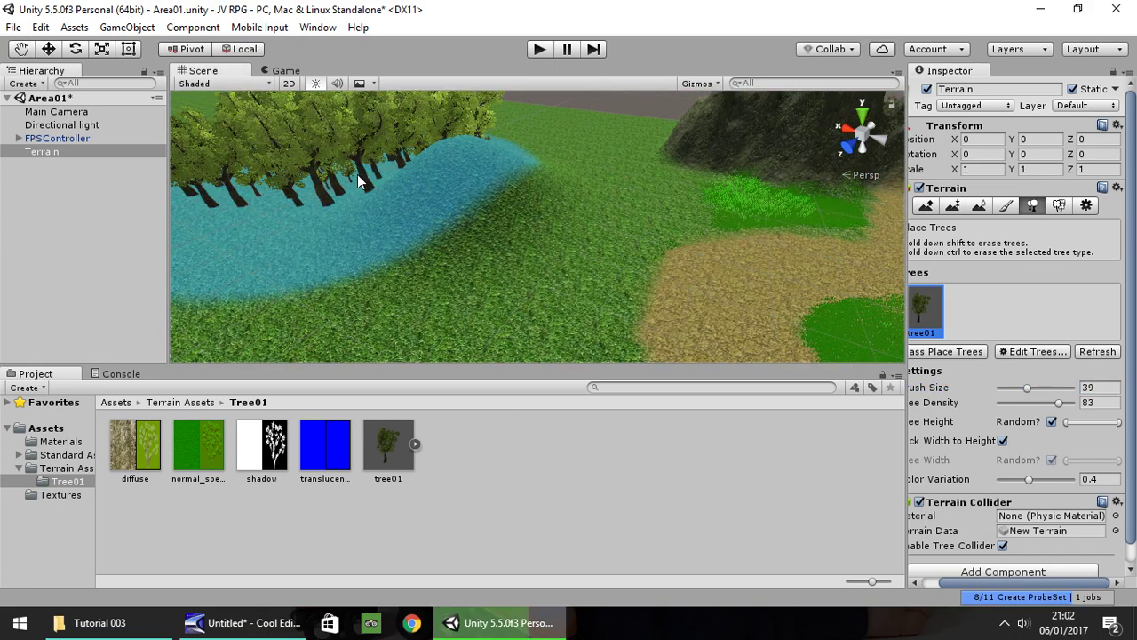
{"action": "middle_click_drag", "start_coordinate": [302, 176], "coordinate": [325, 178]}
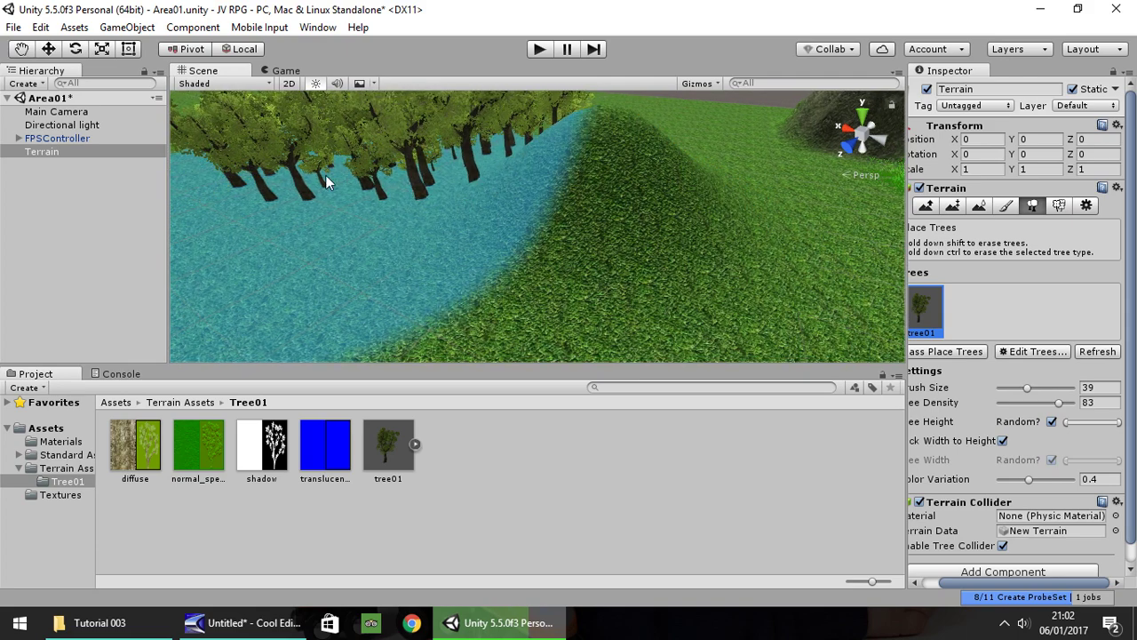
{"action": "left_click_drag", "start_coordinate": [446, 233], "coordinate": [593, 227], "text": "alt"}
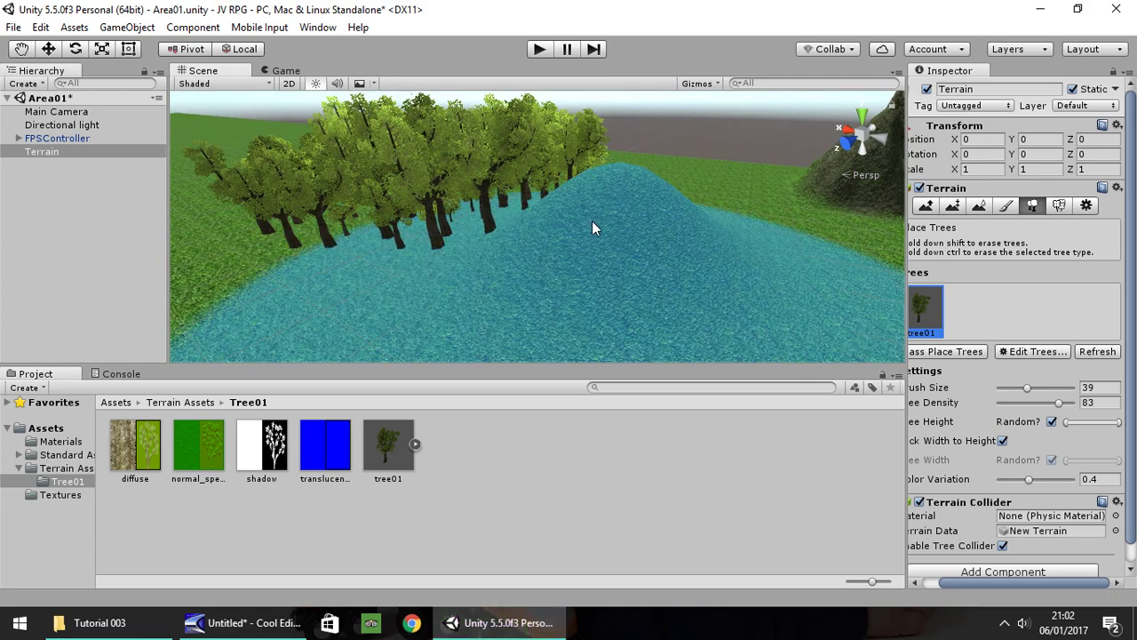
{"action": "key", "text": "ctrl+z"}
{"action": "left_click_drag", "start_coordinate": [716, 262], "coordinate": [649, 284], "text": "alt"}
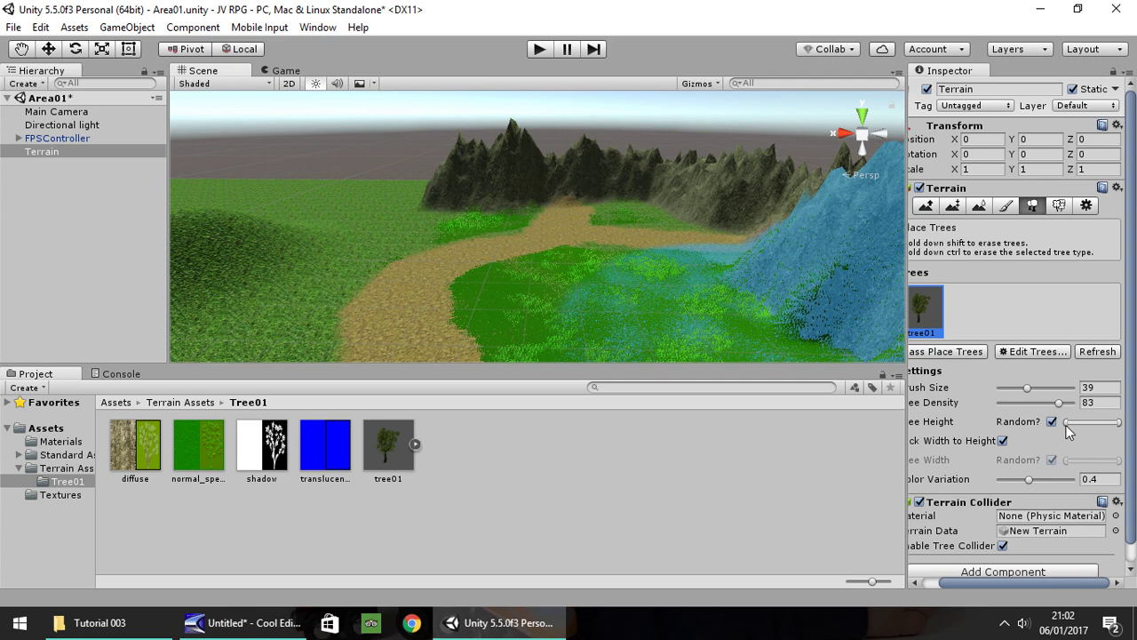
Narrow the random tree height to a mid-to-upper range and set the color variation to 1
{"action": "left_click_drag", "start_coordinate": [1067, 424], "coordinate": [1112, 426]}
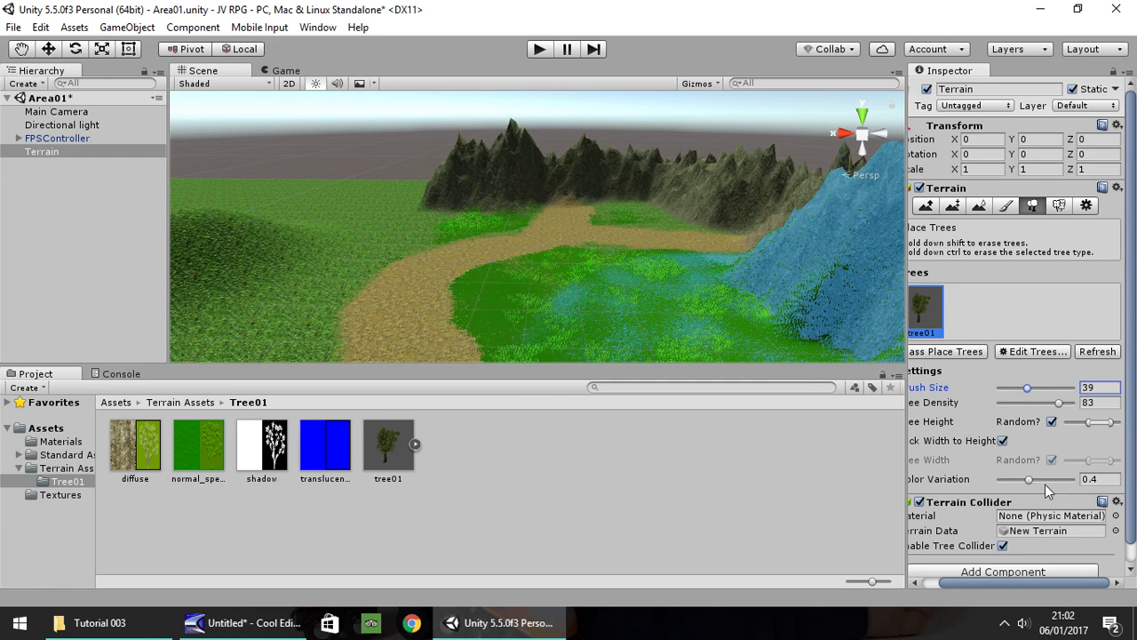
{"action": "mouse_move", "coordinate": [1030, 579]}
{"action": "left_mouse_down"}
{"action": "mouse_move", "coordinate": [1000, 579]}
{"action": "mouse_move", "coordinate": [1050, 583]}
{"action": "left_mouse_up"}
{"action": "left_click_drag", "start_coordinate": [1031, 480], "coordinate": [1068, 480]}
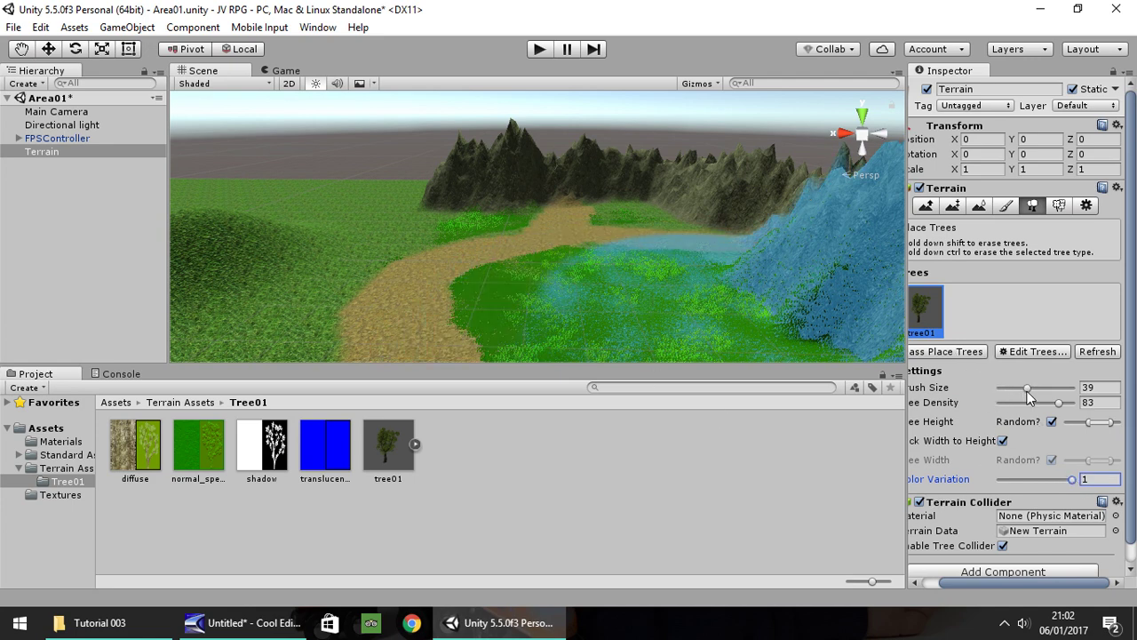
Paint tree01 trees on the grass along the path's outer side, opposite the clearing, with brush size 19
{"action": "left_click_drag", "start_coordinate": [1027, 391], "coordinate": [1012, 395]}
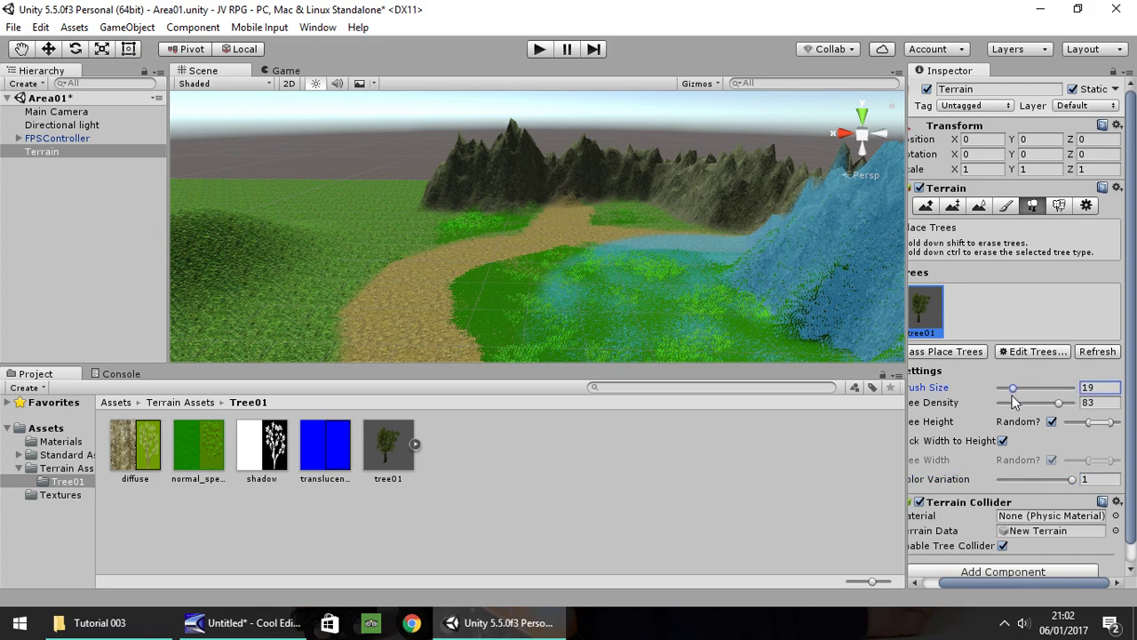
{"action": "mouse_move", "coordinate": [518, 243]}
{"action": "left_mouse_down", "text": "alt"}
{"action": "mouse_move", "coordinate": [358, 227]}
{"action": "mouse_move", "coordinate": [544, 255]}
{"action": "mouse_move", "coordinate": [408, 271]}
{"action": "mouse_move", "coordinate": [419, 263]}
{"action": "mouse_move", "coordinate": [284, 267]}
{"action": "mouse_move", "coordinate": [393, 287]}
{"action": "mouse_move", "coordinate": [453, 262]}
{"action": "mouse_move", "coordinate": [342, 267]}
{"action": "mouse_move", "coordinate": [423, 276]}
{"action": "mouse_move", "coordinate": [472, 249]}
{"action": "mouse_move", "coordinate": [387, 280]}
{"action": "mouse_move", "coordinate": [438, 273]}
{"action": "mouse_move", "coordinate": [581, 219]}
{"action": "mouse_move", "coordinate": [489, 260]}
{"action": "left_mouse_up", "text": "alt"}
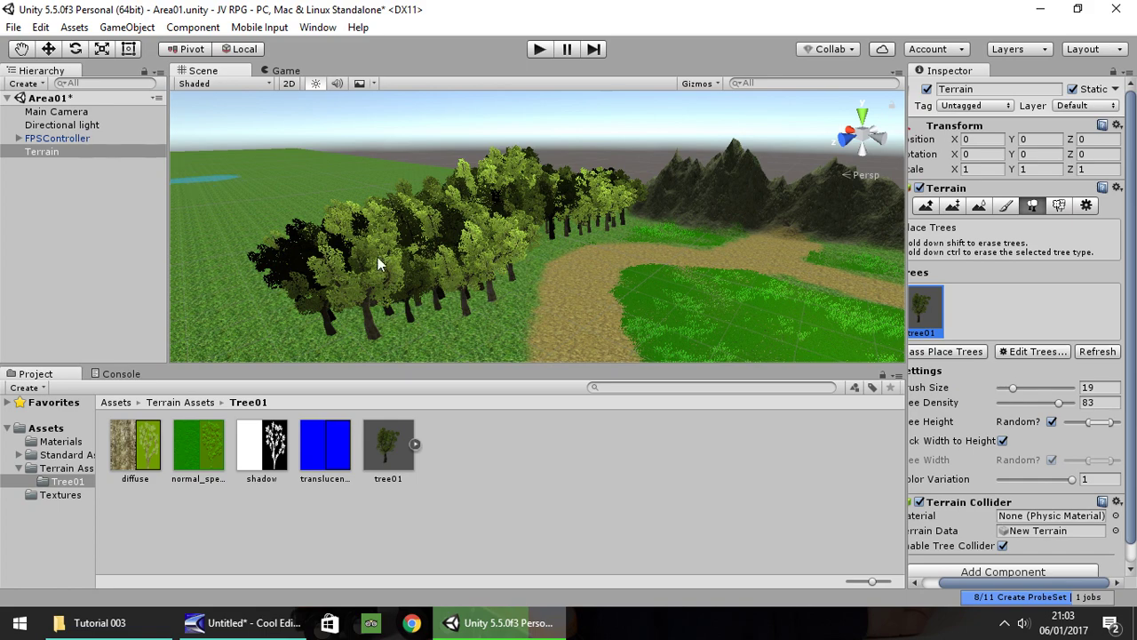
{"action": "right_click_drag", "start_coordinate": [381, 261], "coordinate": [355, 266]}
Set the directional light's shadow type to Soft Shadows and check the shadows across the terrain
{"action": "left_click", "coordinate": [52, 126]}
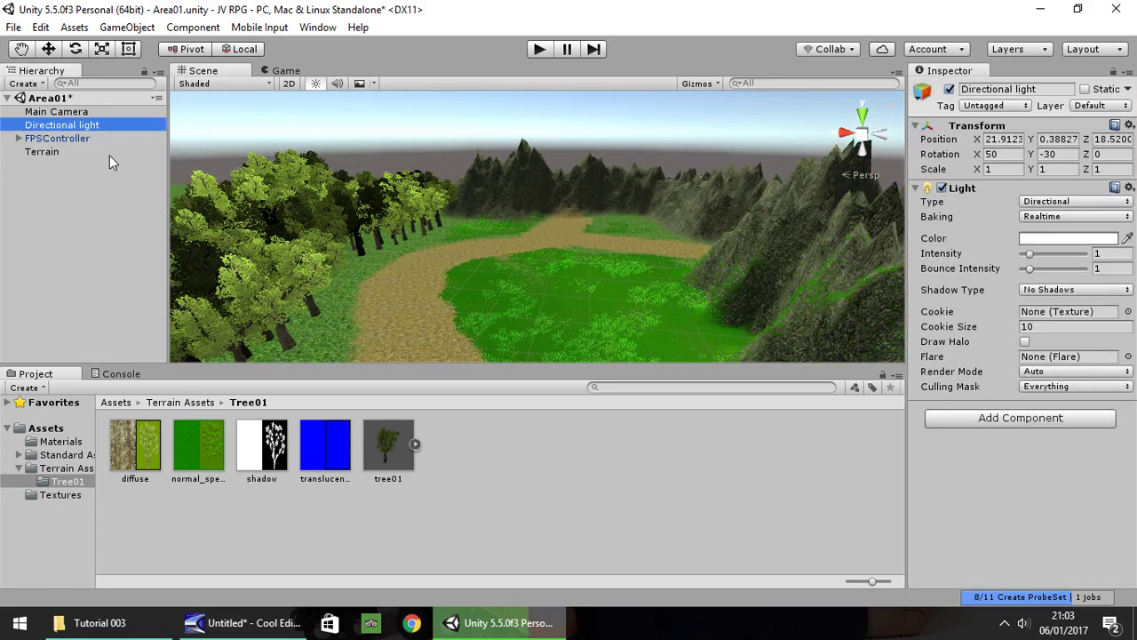
{"action": "left_click", "coordinate": [1082, 288]}
{"action": "left_click", "coordinate": [1073, 343]}
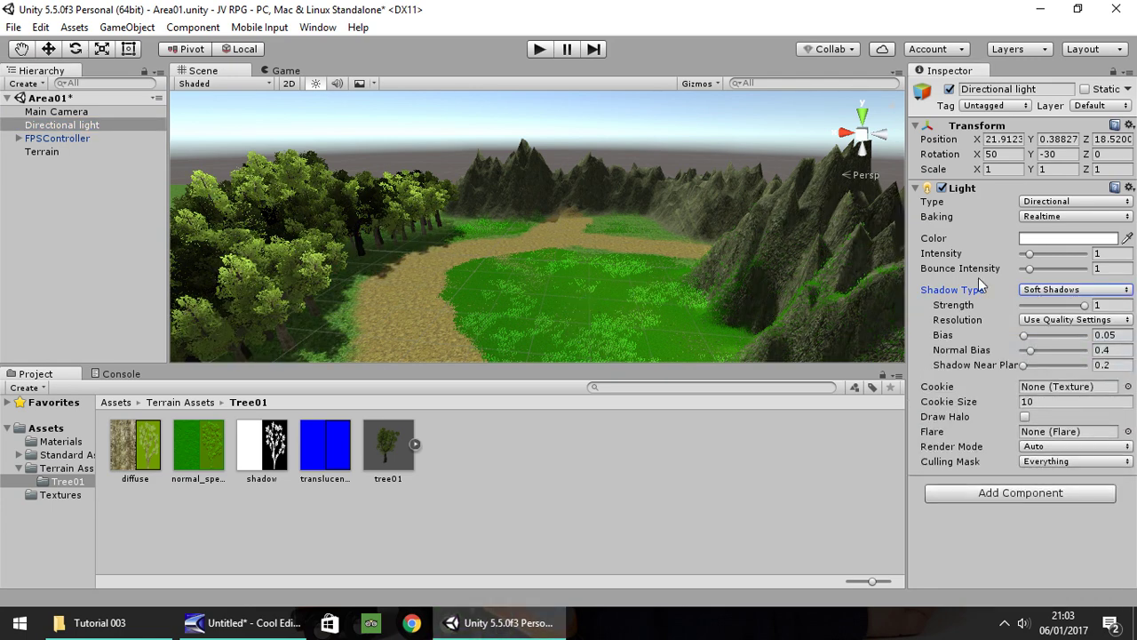
{"action": "right_click_drag", "start_coordinate": [441, 245], "coordinate": [563, 290]}
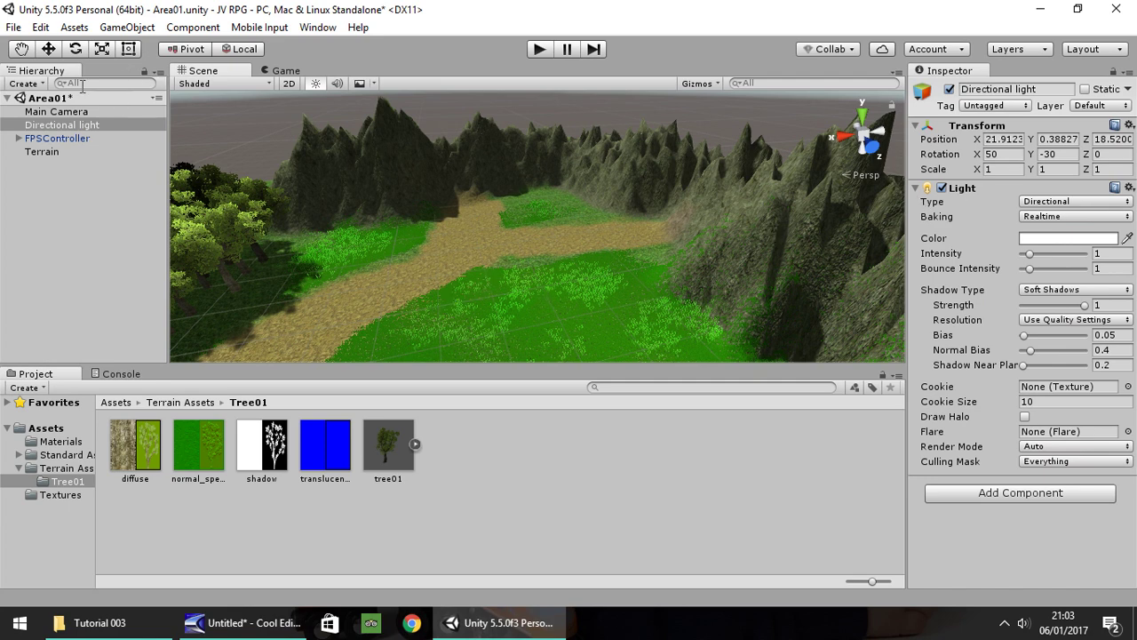
Set the terrain's grass tint to a muted green, hex 6E965700
{"action": "left_click", "coordinate": [49, 49]}
{"action": "left_click", "coordinate": [511, 254]}
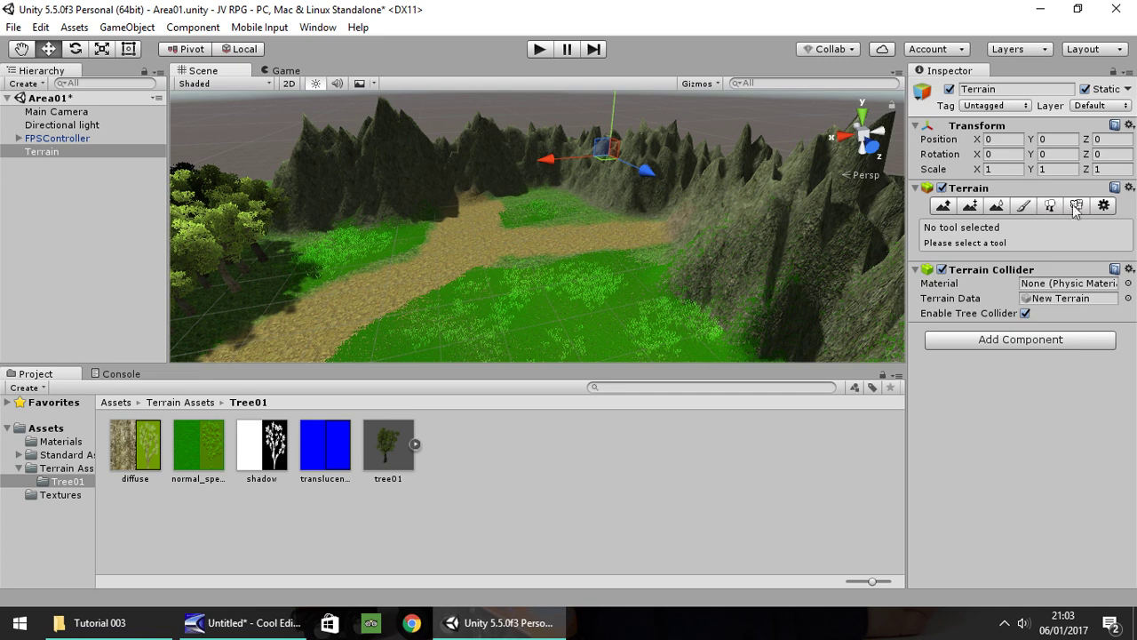
{"action": "left_click", "coordinate": [1104, 206]}
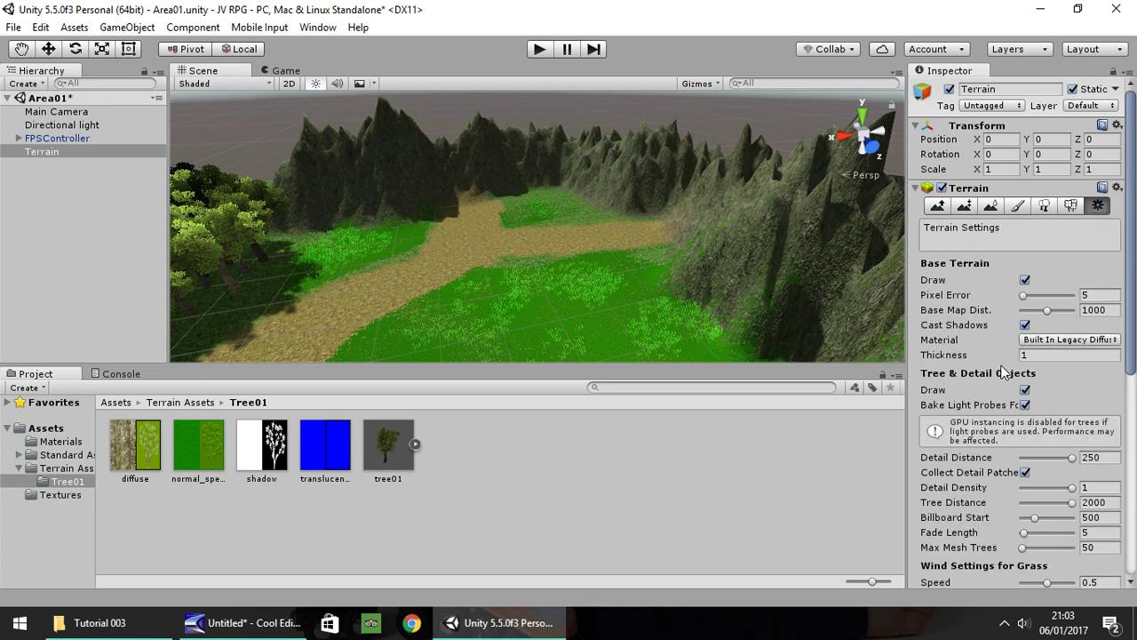
{"action": "scroll", "coordinate": [1030, 382], "scroll_direction": "down", "scroll_amount": 5}
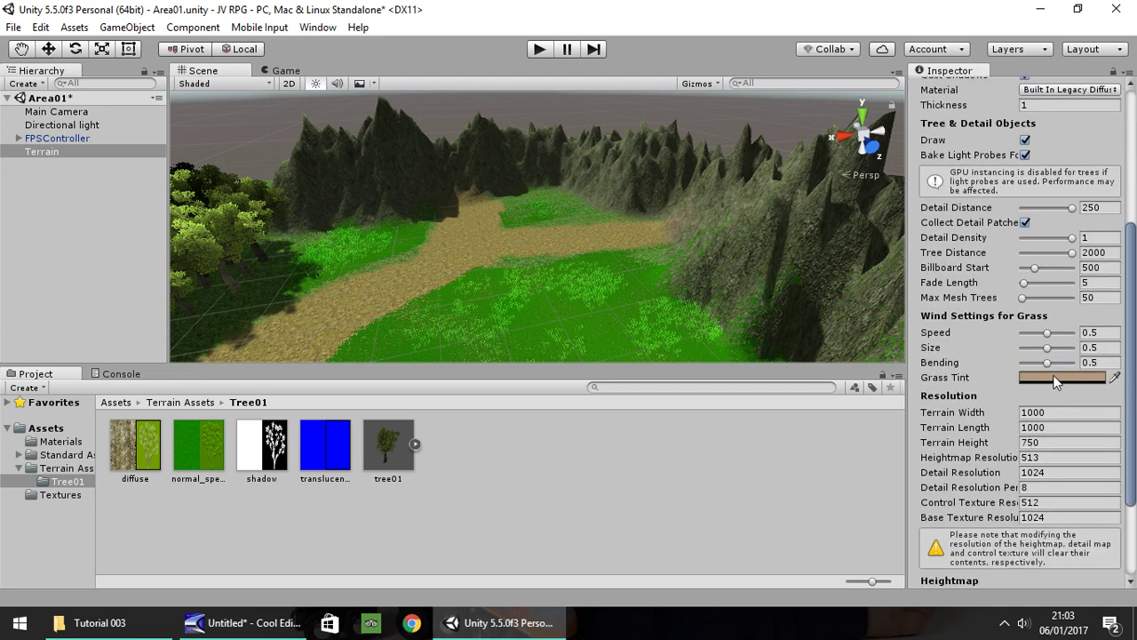
{"action": "left_click", "coordinate": [1057, 377]}
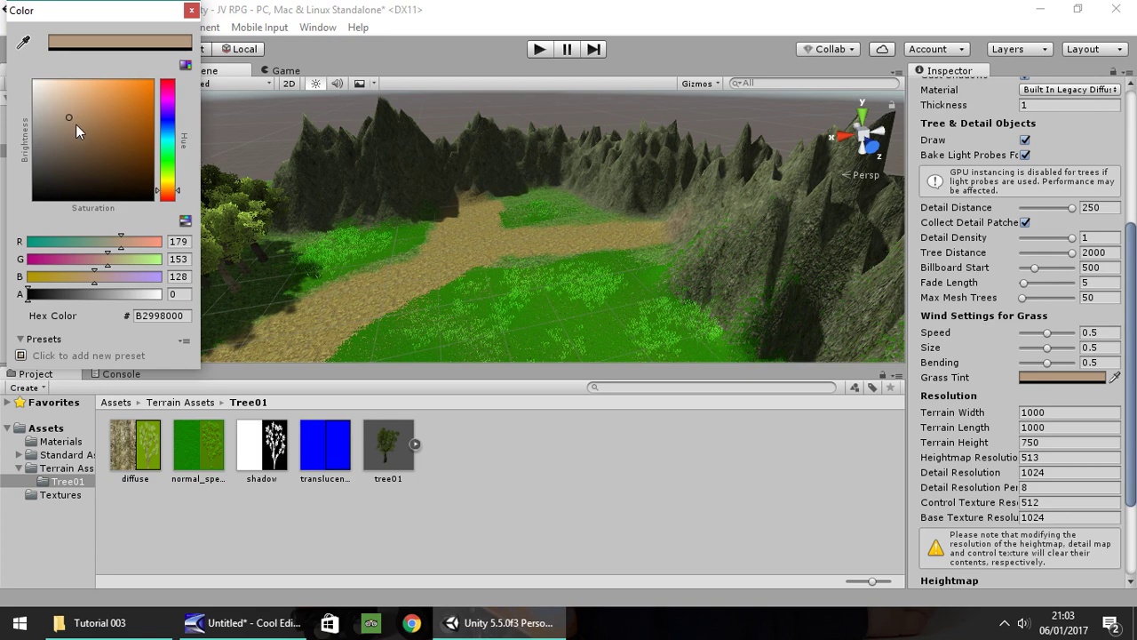
{"action": "mouse_move", "coordinate": [77, 123]}
{"action": "left_mouse_down"}
{"action": "mouse_move", "coordinate": [135, 170]}
{"action": "mouse_move", "coordinate": [128, 124]}
{"action": "mouse_move", "coordinate": [68, 87]}
{"action": "mouse_move", "coordinate": [47, 92]}
{"action": "mouse_move", "coordinate": [71, 144]}
{"action": "left_mouse_up"}
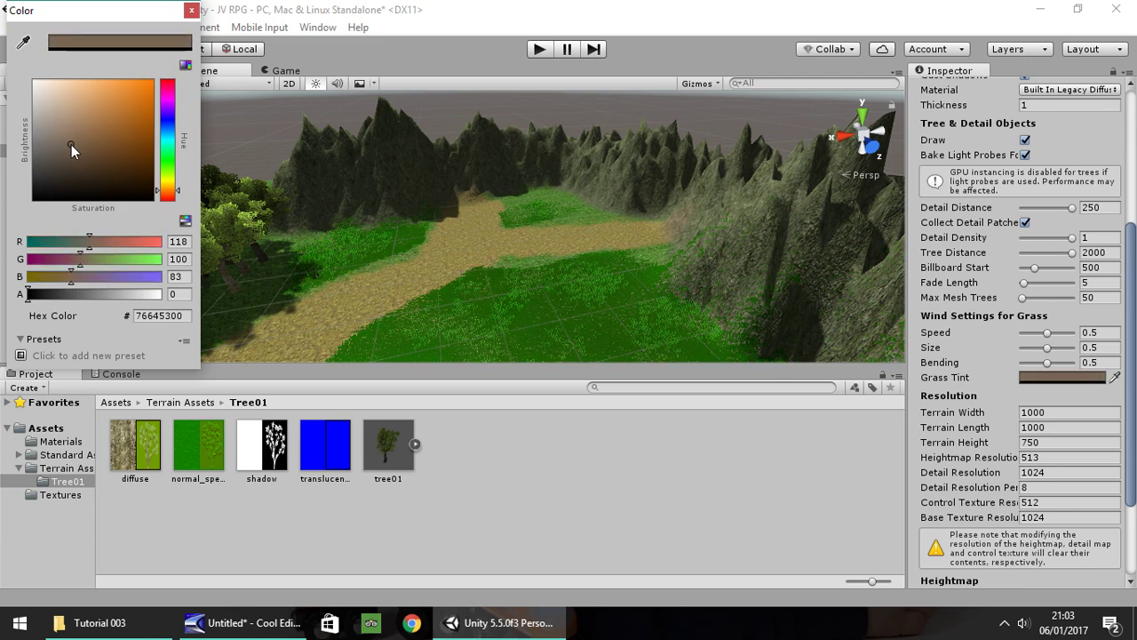
{"action": "left_click", "coordinate": [168, 168]}
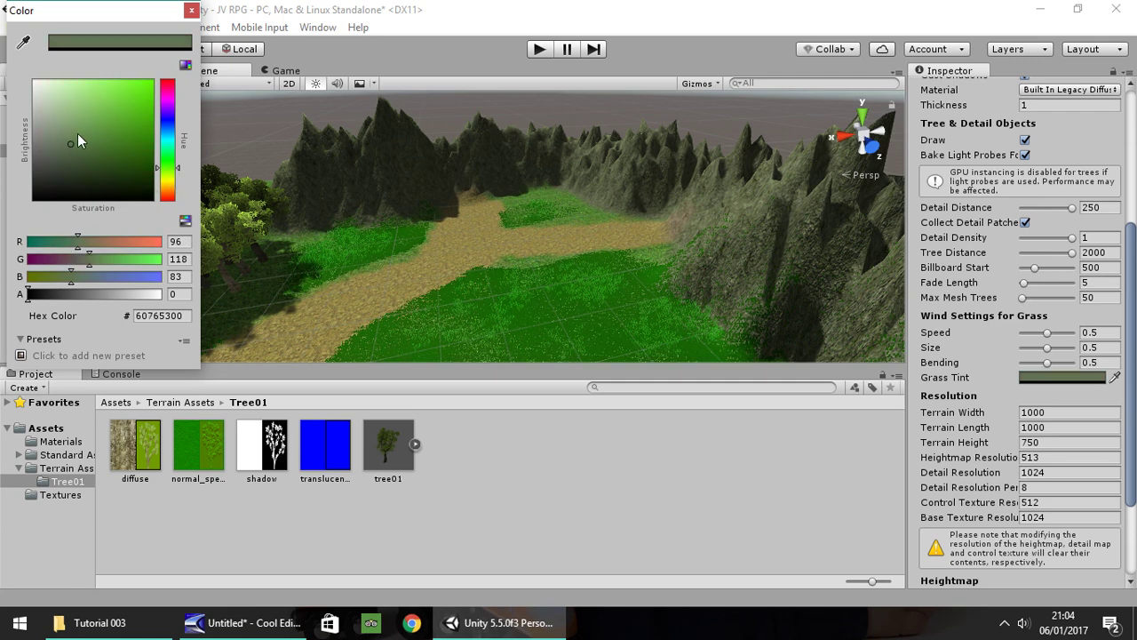
{"action": "mouse_move", "coordinate": [77, 133]}
{"action": "left_mouse_down"}
{"action": "mouse_move", "coordinate": [71, 125]}
{"action": "mouse_move", "coordinate": [94, 102]}
{"action": "mouse_move", "coordinate": [67, 137]}
{"action": "mouse_move", "coordinate": [87, 140]}
{"action": "mouse_move", "coordinate": [84, 130]}
{"action": "left_mouse_up"}
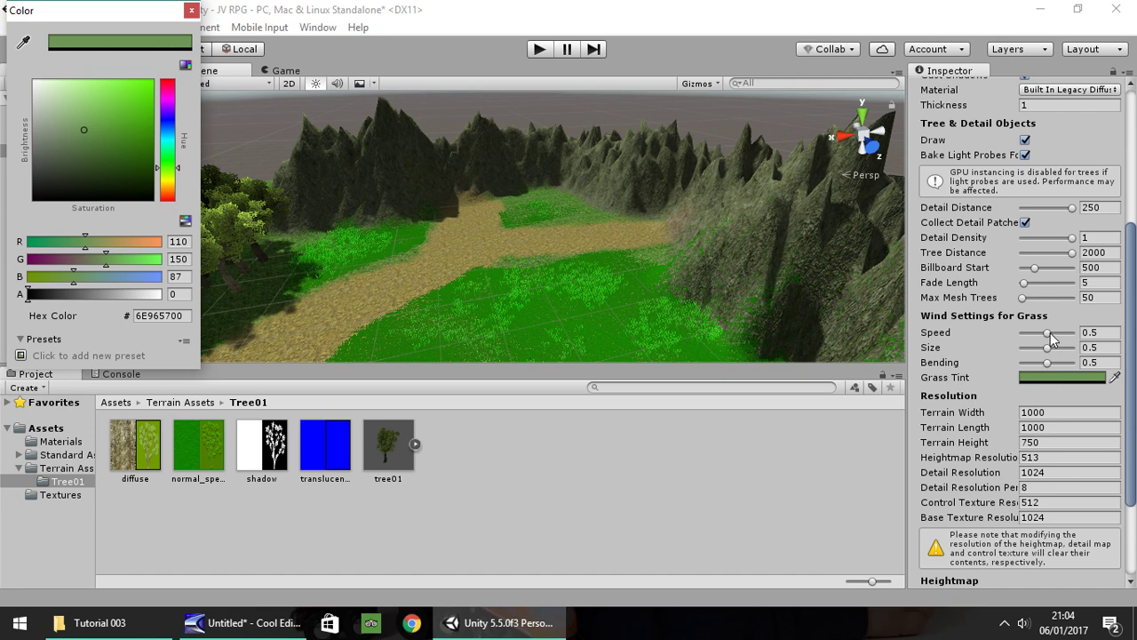
{"action": "left_click", "coordinate": [191, 10]}
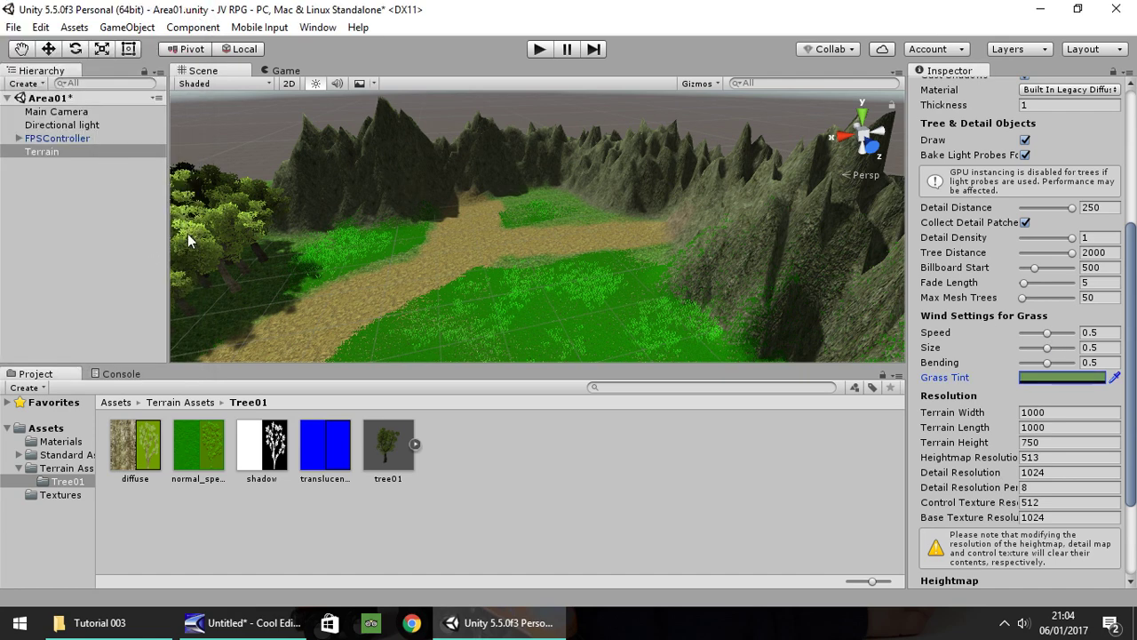
Move the FPSController onto the dirt path at about X 73.6, Z 74.9, and frame it in the scene view
{"action": "left_click", "coordinate": [75, 139]}
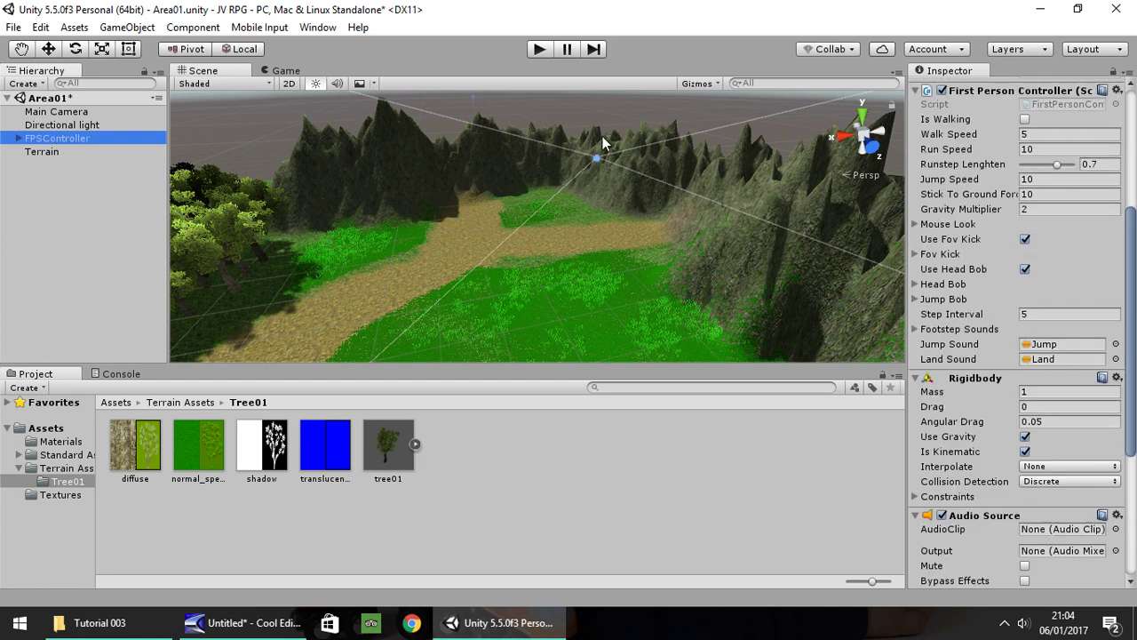
{"action": "left_click", "coordinate": [48, 48]}
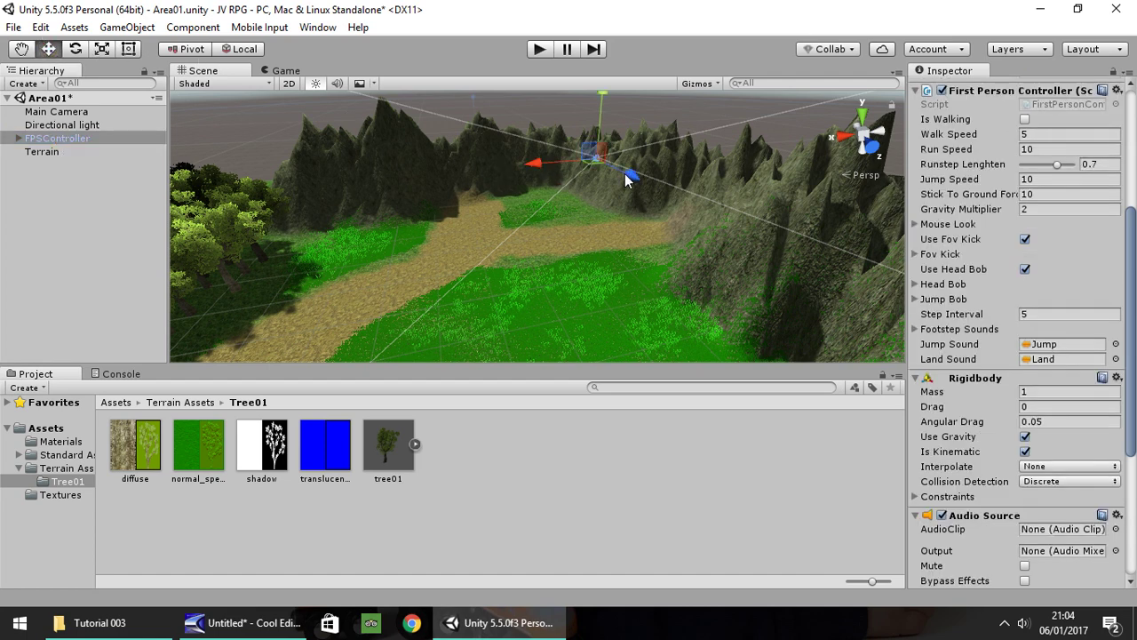
{"action": "left_click_drag", "start_coordinate": [624, 182], "coordinate": [678, 219]}
{"action": "left_click_drag", "start_coordinate": [601, 210], "coordinate": [499, 224]}
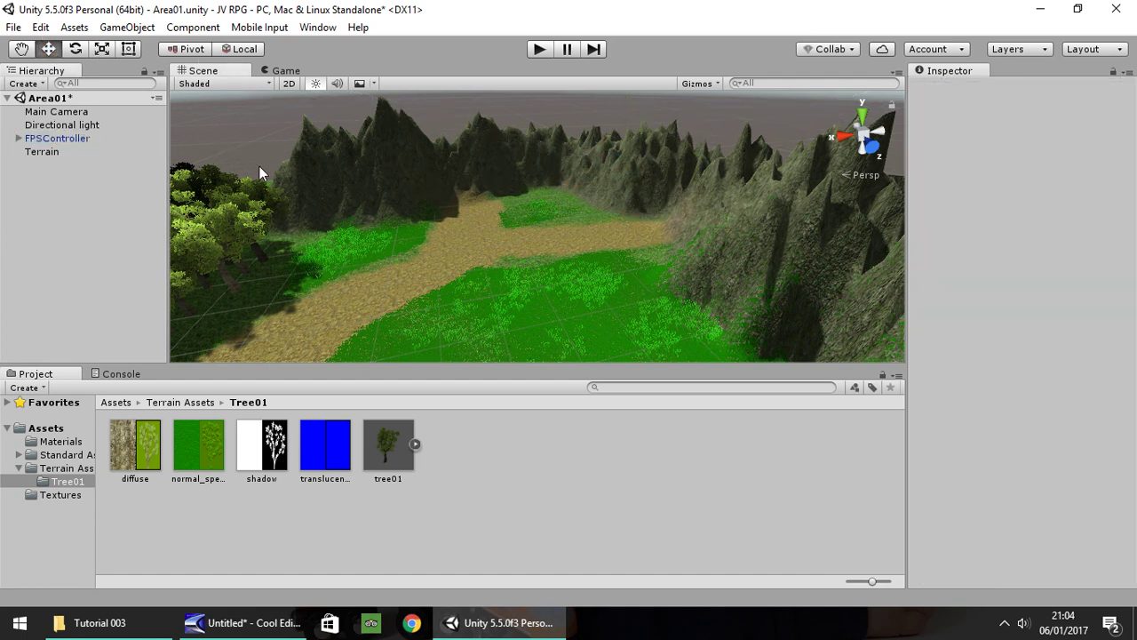
{"action": "left_click", "coordinate": [74, 139]}
{"action": "left_click_drag", "start_coordinate": [642, 211], "coordinate": [448, 221]}
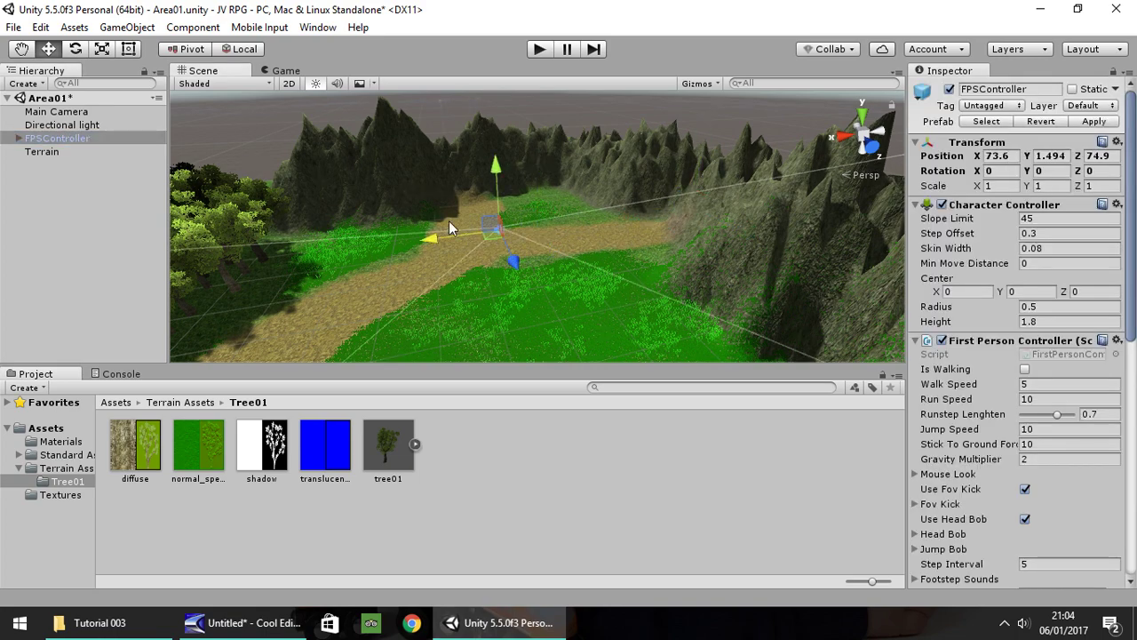
{"action": "double_click", "coordinate": [97, 139]}
Play-test the scene by walking from the path into the grass to check its tint and movement, and stop play mode
{"action": "left_click", "coordinate": [540, 49]}
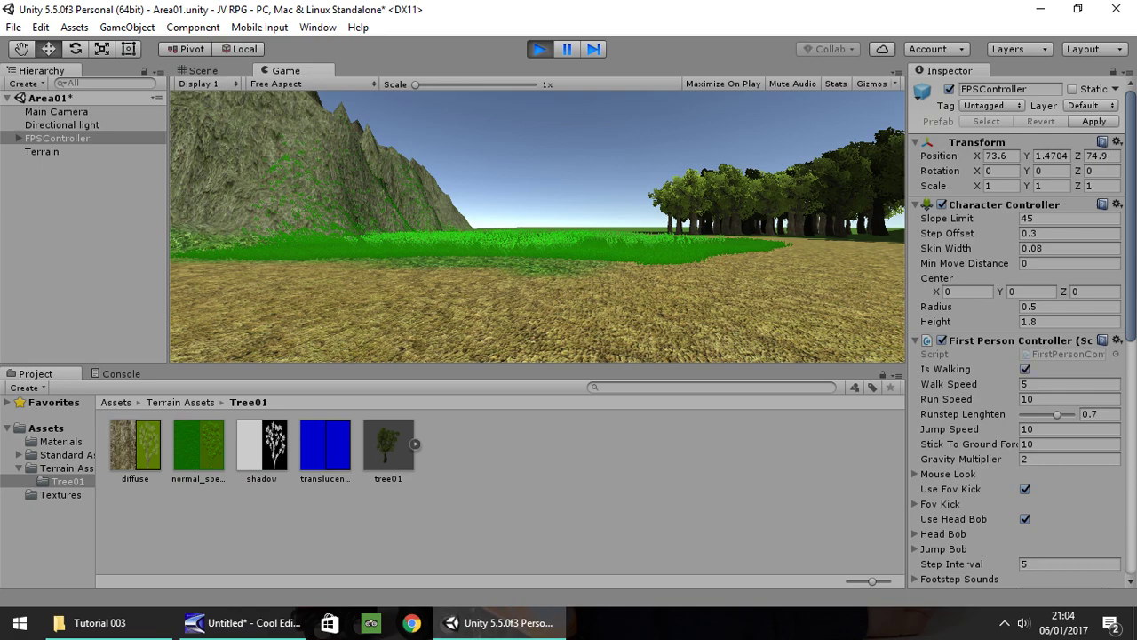
{"action": "key", "text": "w"}
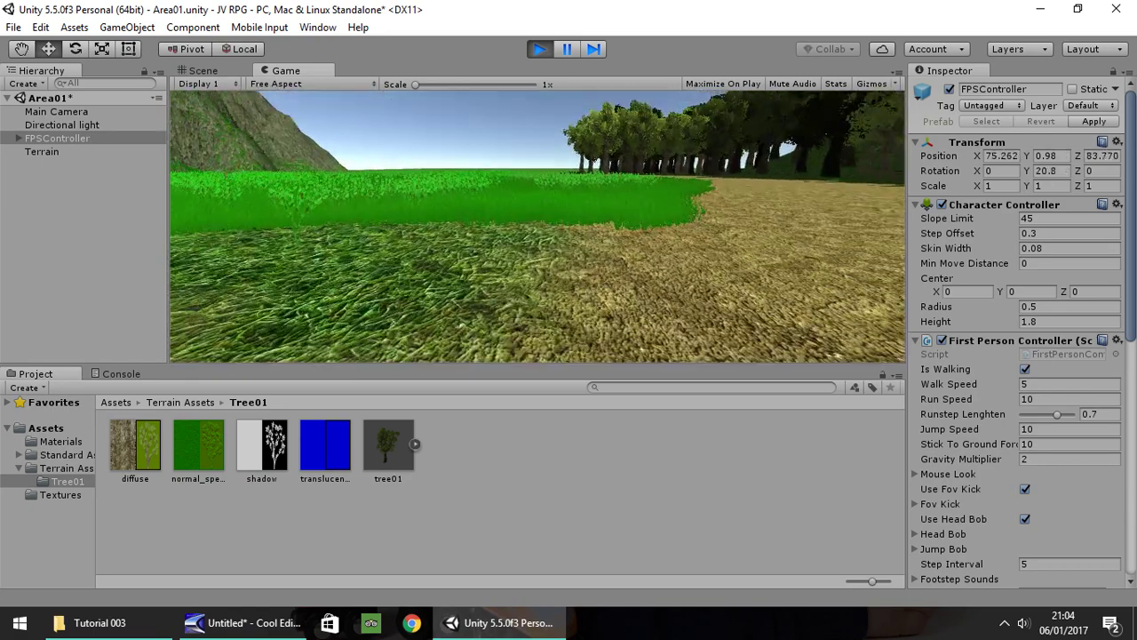
{"action": "key", "text": "w"}
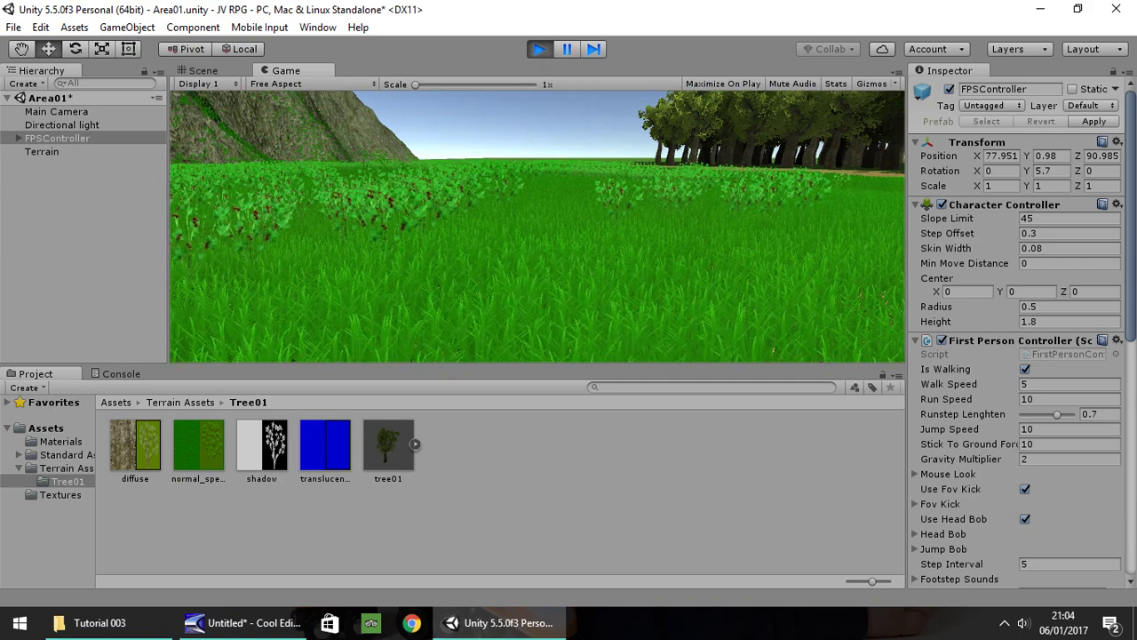
{"action": "key", "text": "ctrl+p"}
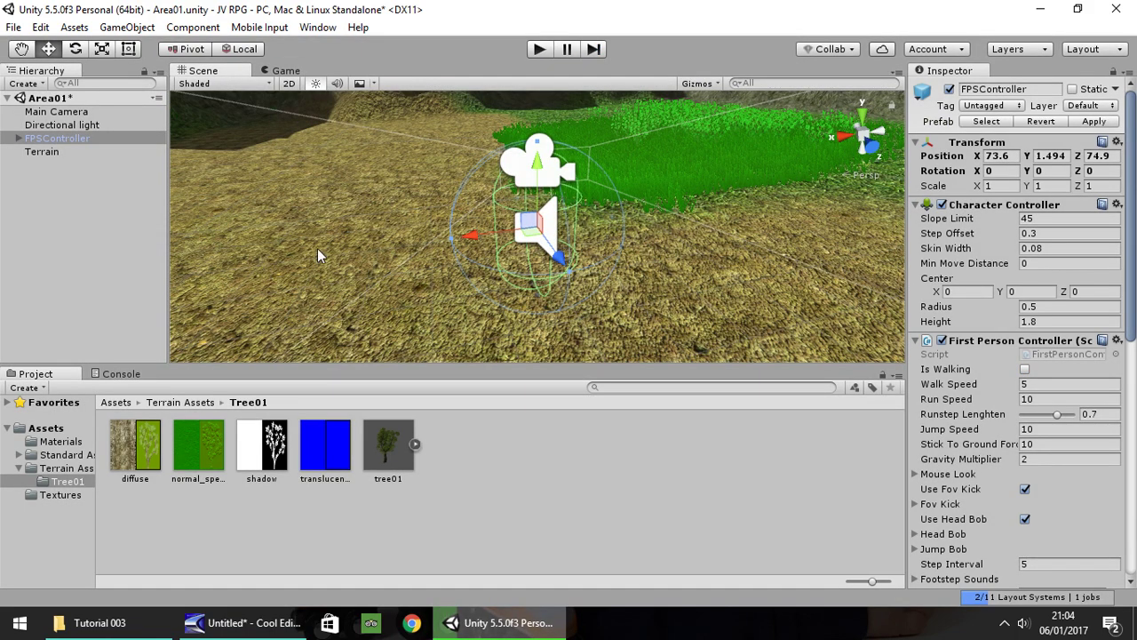
Set the terrain's grass wind settings to speed 0.2, bending 0.2 and size 0.4
{"action": "left_click", "coordinate": [317, 249]}
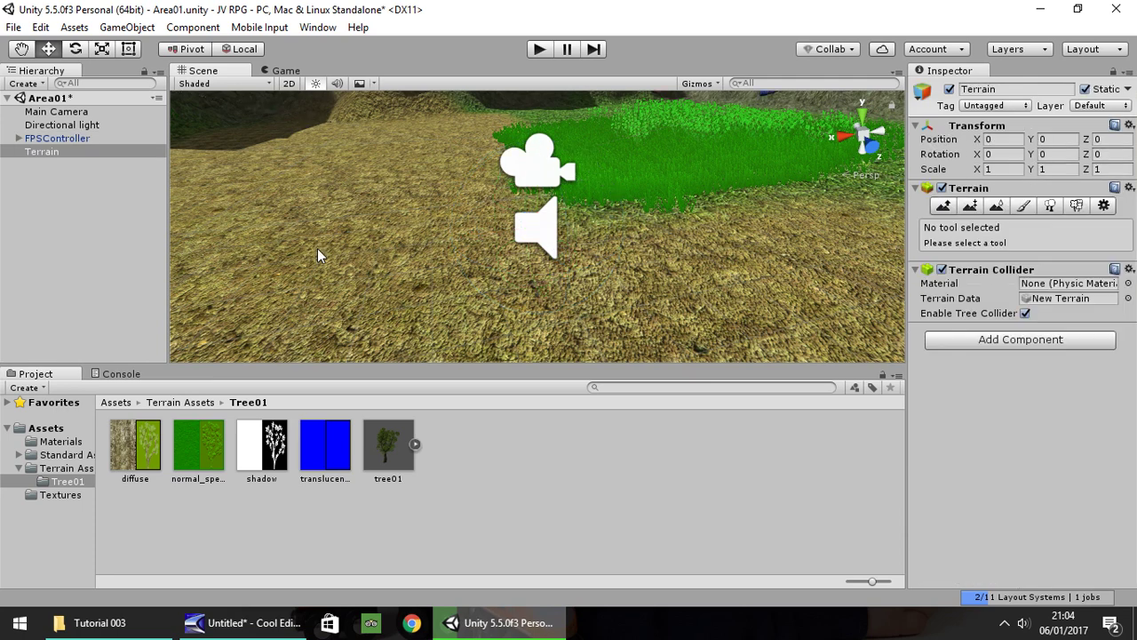
{"action": "left_click", "coordinate": [1099, 207]}
{"action": "scroll", "coordinate": [1013, 302], "scroll_direction": "down", "scroll_amount": 5}
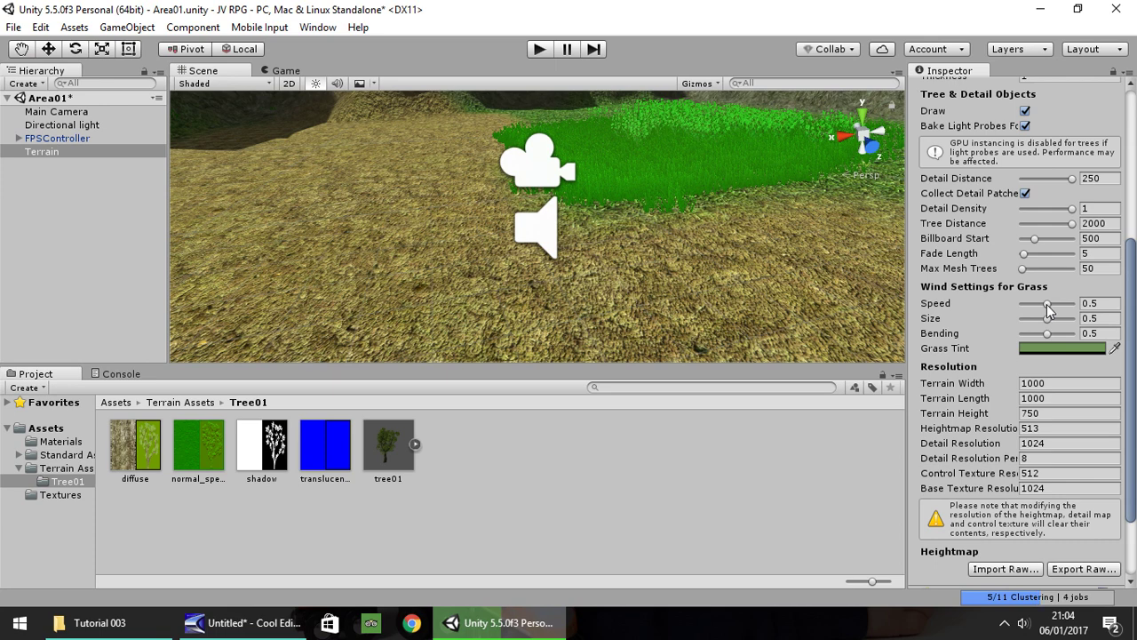
{"action": "left_click", "coordinate": [1107, 303]}
{"action": "type", "text": "0.2"}
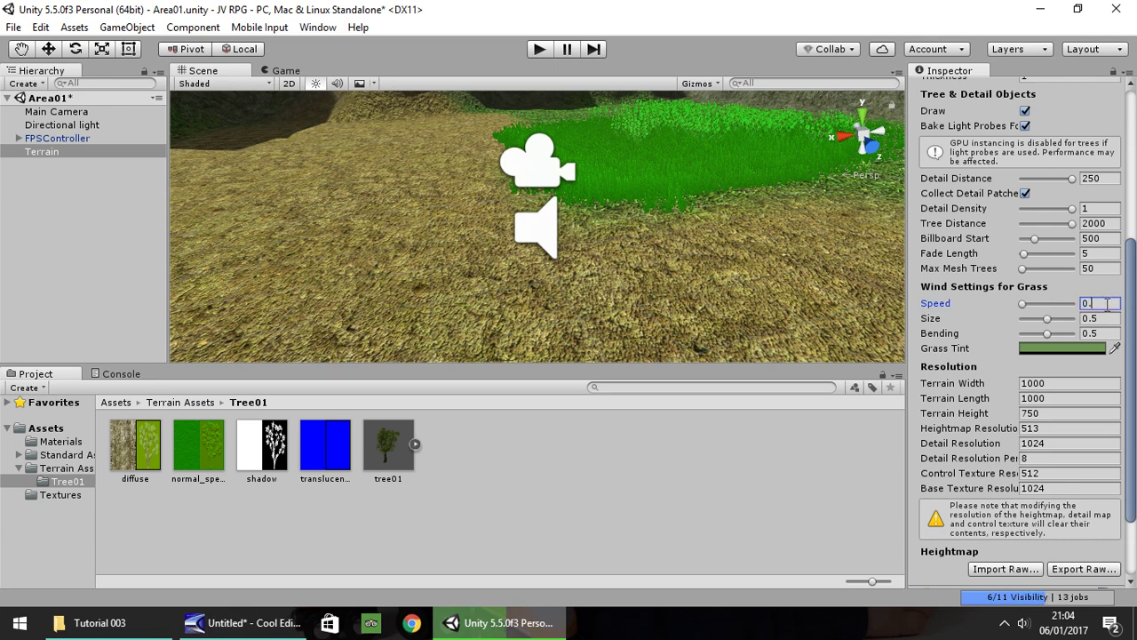
{"action": "left_click", "coordinate": [1107, 333]}
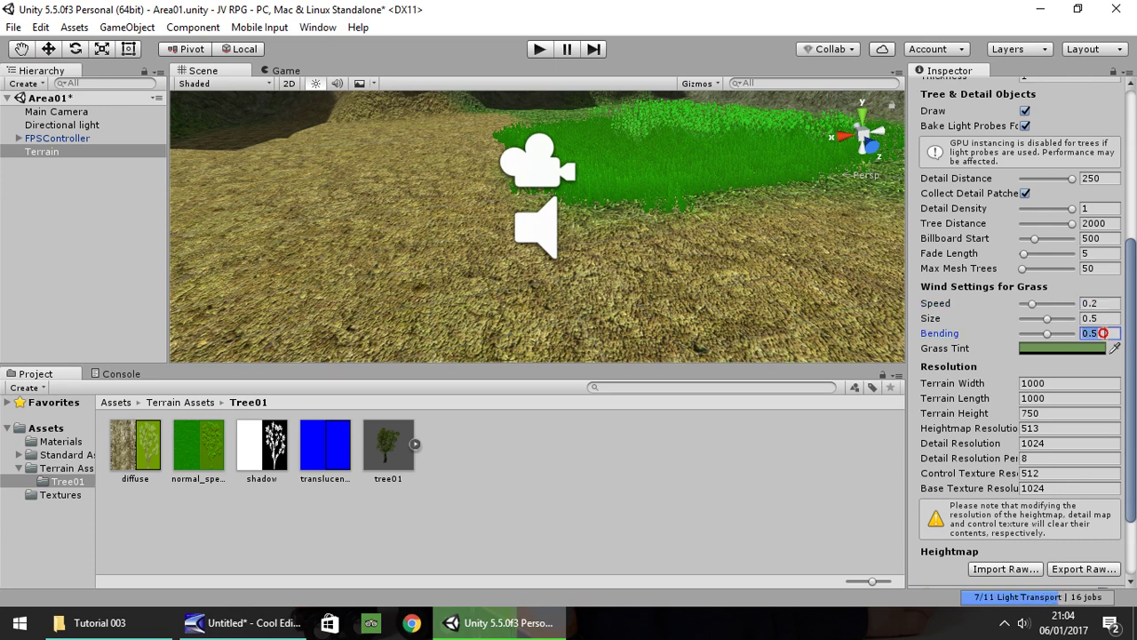
{"action": "type", "text": "0.2"}
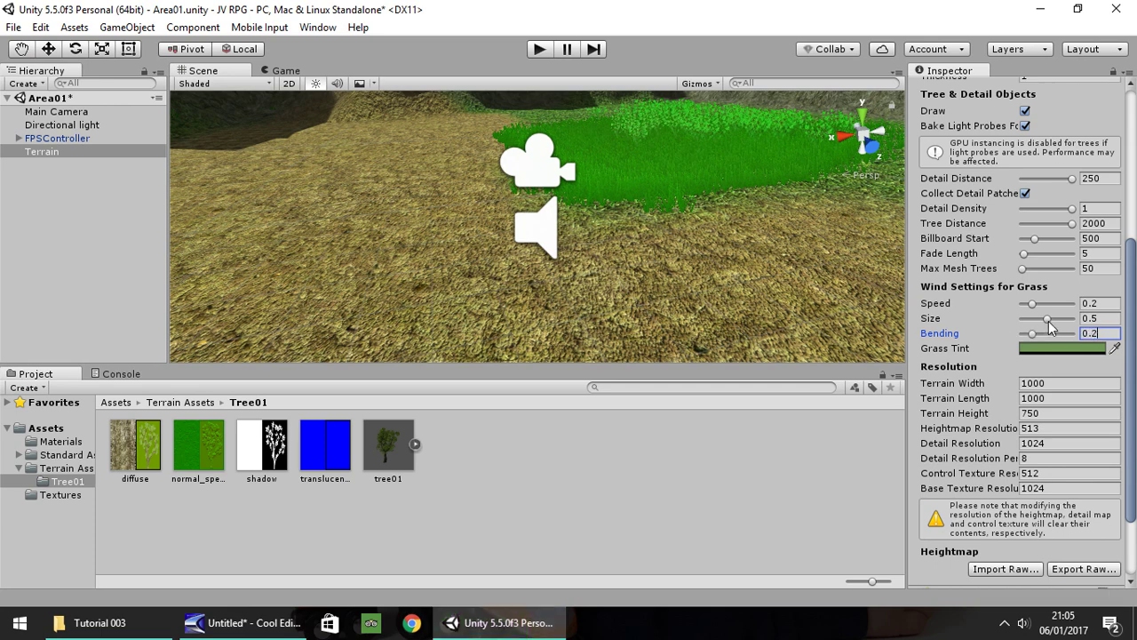
{"action": "left_click", "coordinate": [1102, 318]}
{"action": "type", "text": "0.4"}
Play-test the scene again, walking through the grass and shrubs to check the wind motion, and stop play mode
{"action": "left_click", "coordinate": [538, 52]}
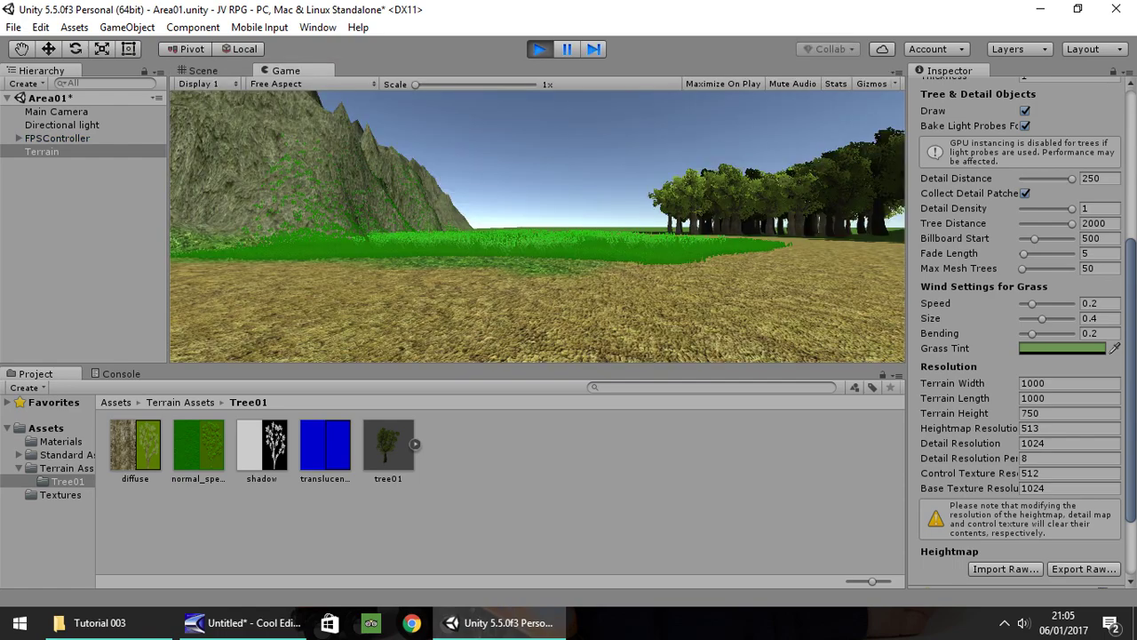
{"action": "key", "text": "w"}
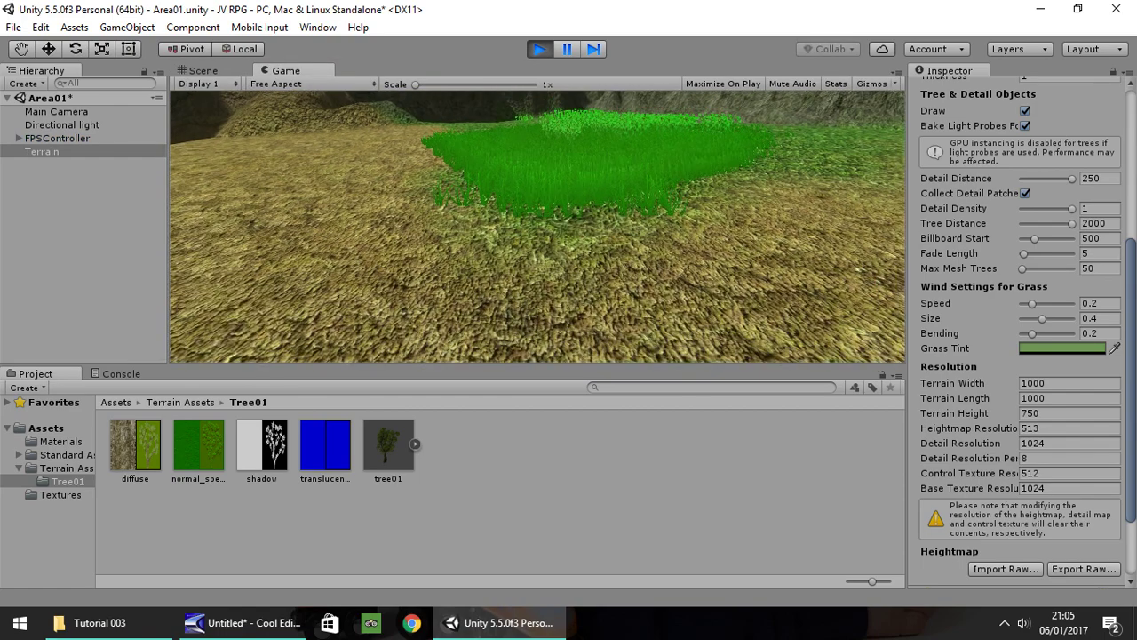
{"action": "key", "text": "w"}
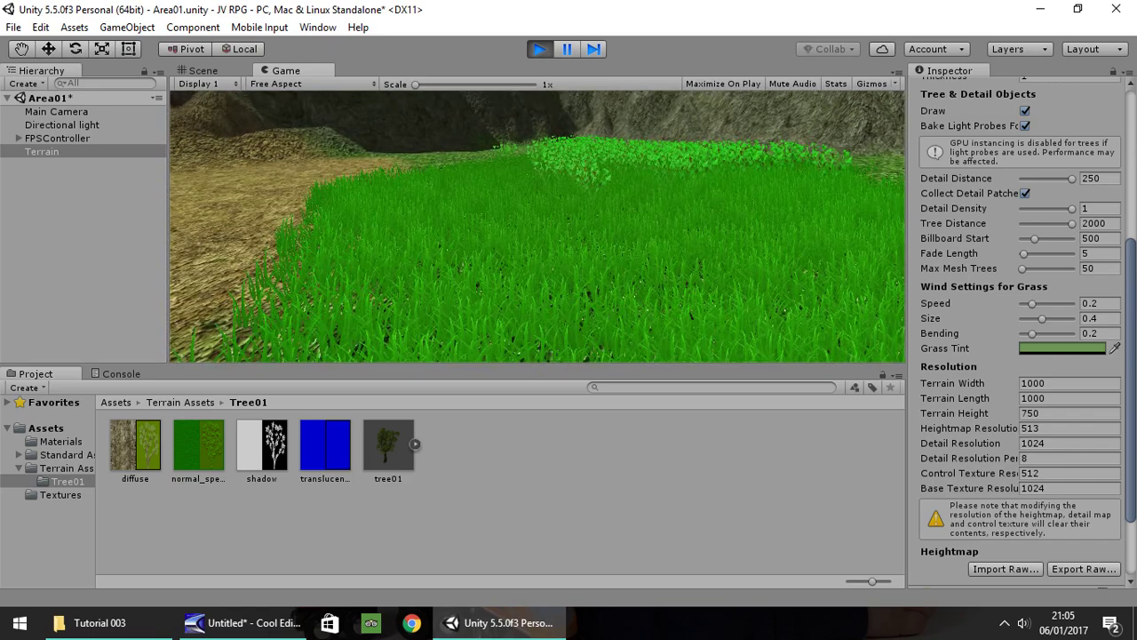
{"action": "key", "text": "a"}
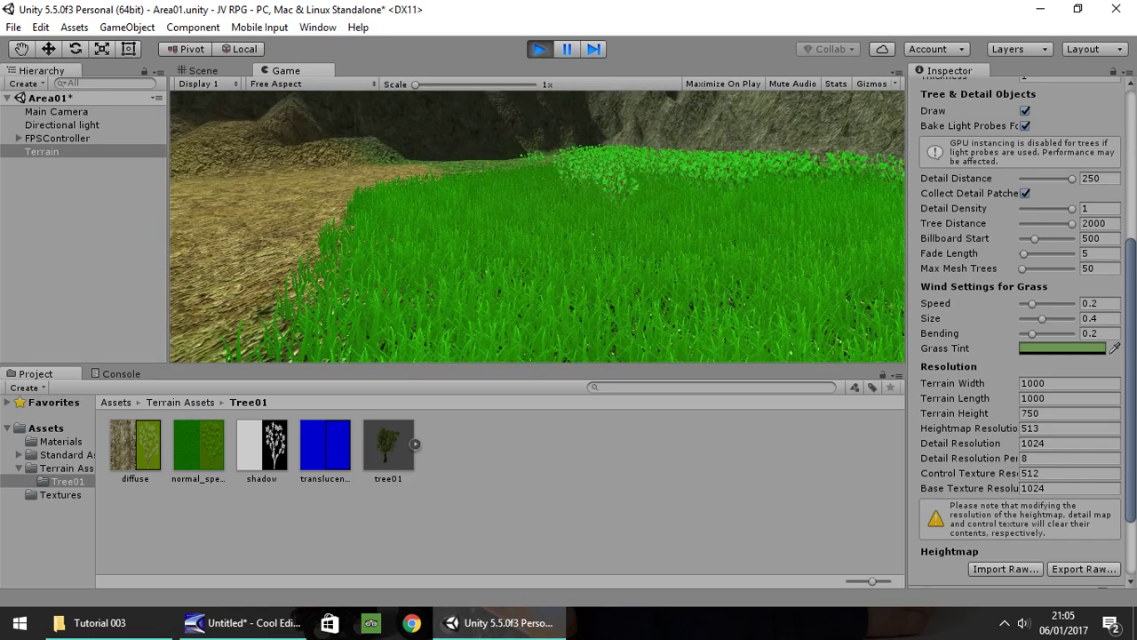
{"action": "key", "text": "w"}
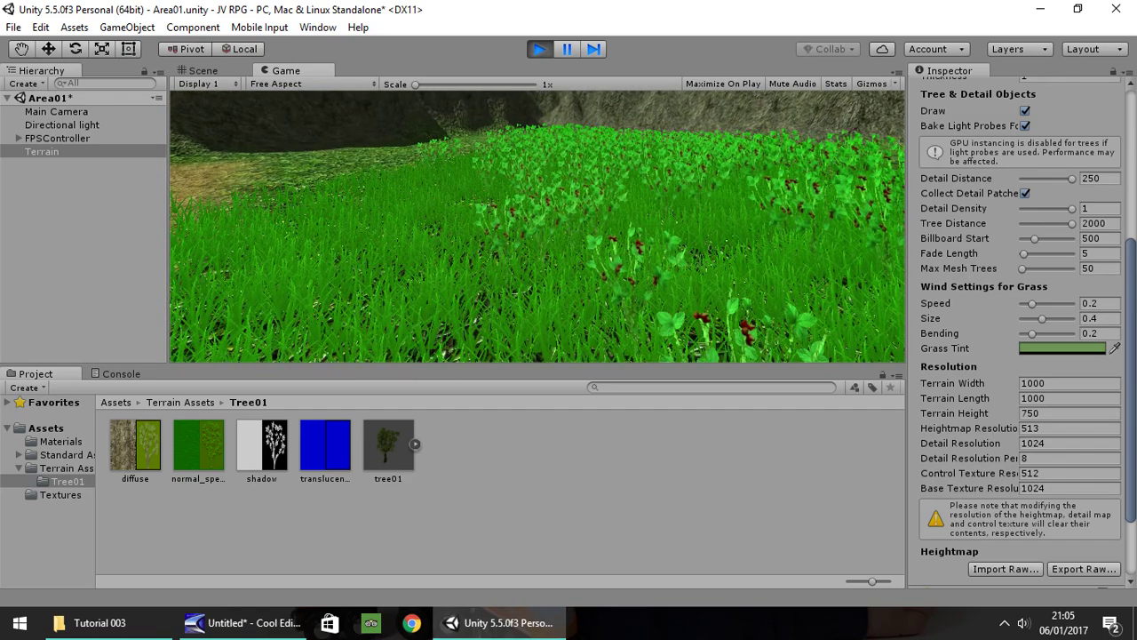
{"action": "key", "text": "w"}
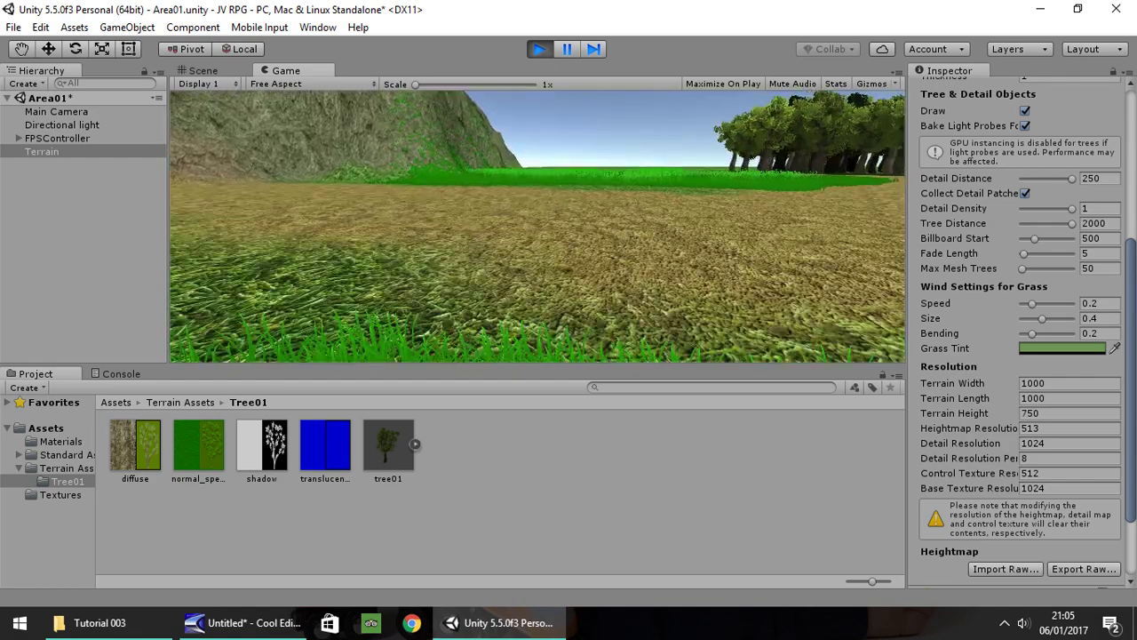
{"action": "key", "text": "w"}
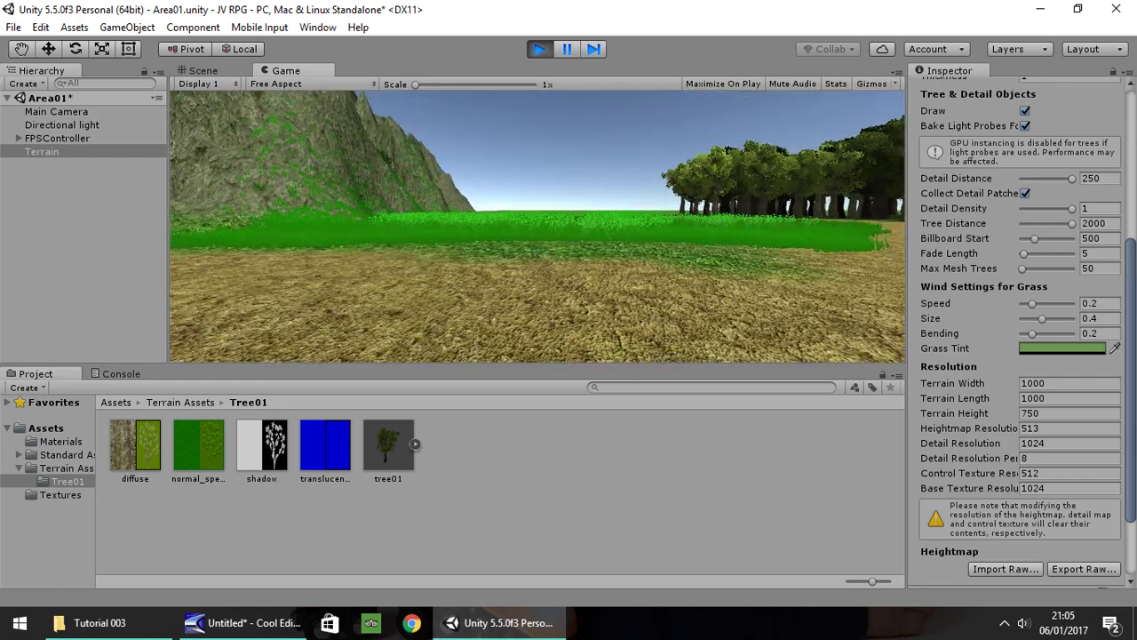
{"action": "key", "text": "ctrl+p"}
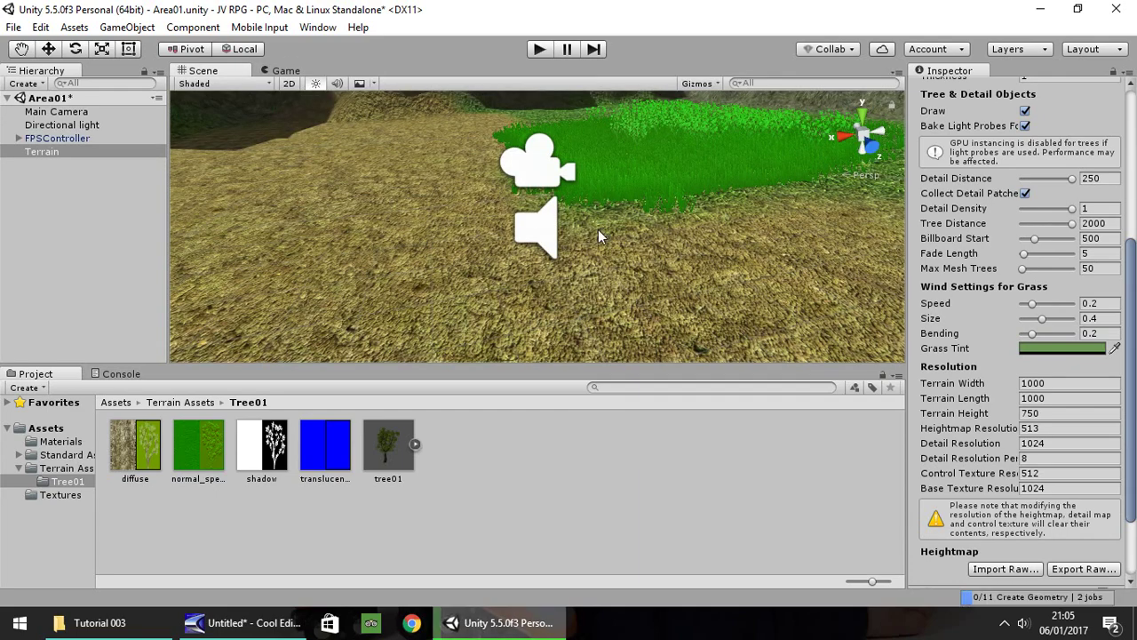
Add a Wind Zone to the scene for the trees and set its main wind strength to 0.5
{"action": "right_click_drag", "start_coordinate": [762, 285], "coordinate": [550, 266]}
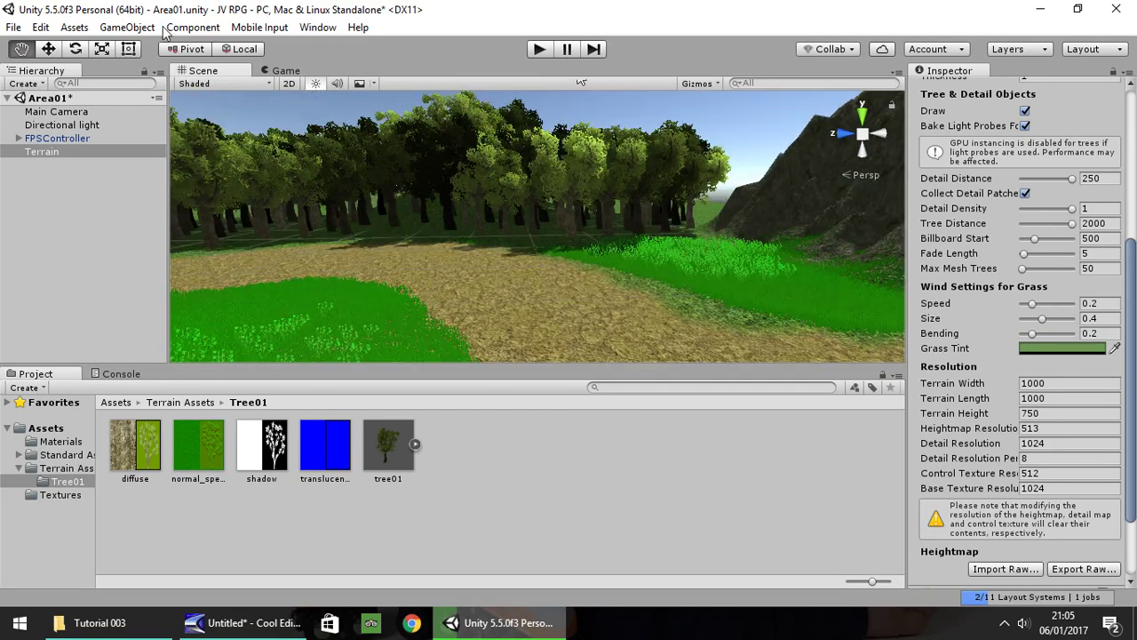
{"action": "left_click", "coordinate": [147, 31]}
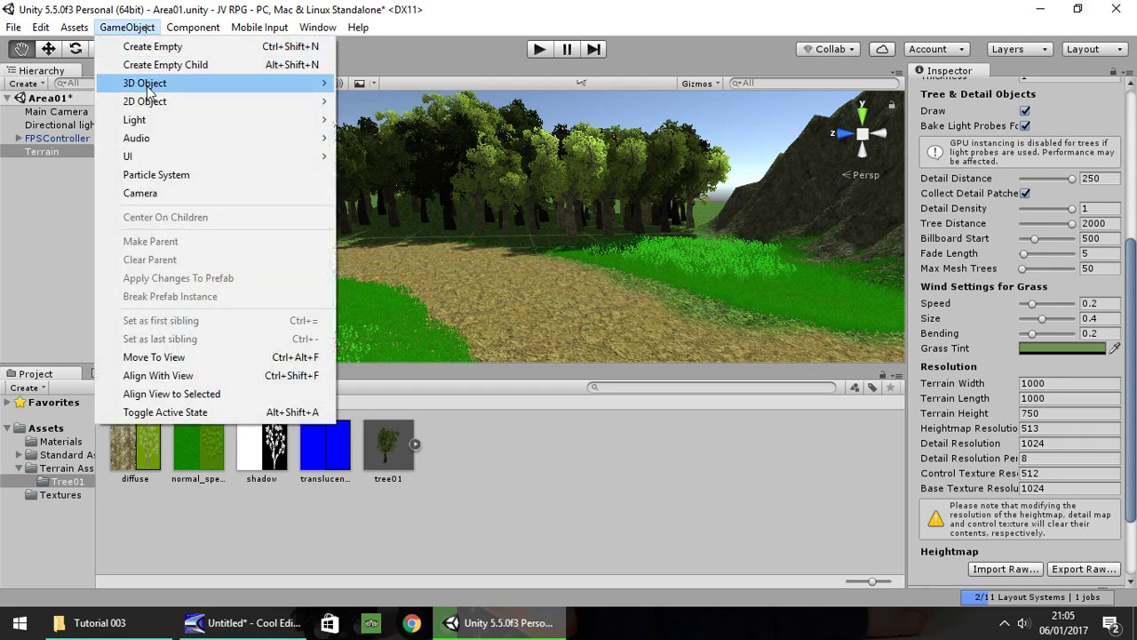
{"action": "mouse_move", "coordinate": [145, 83]}
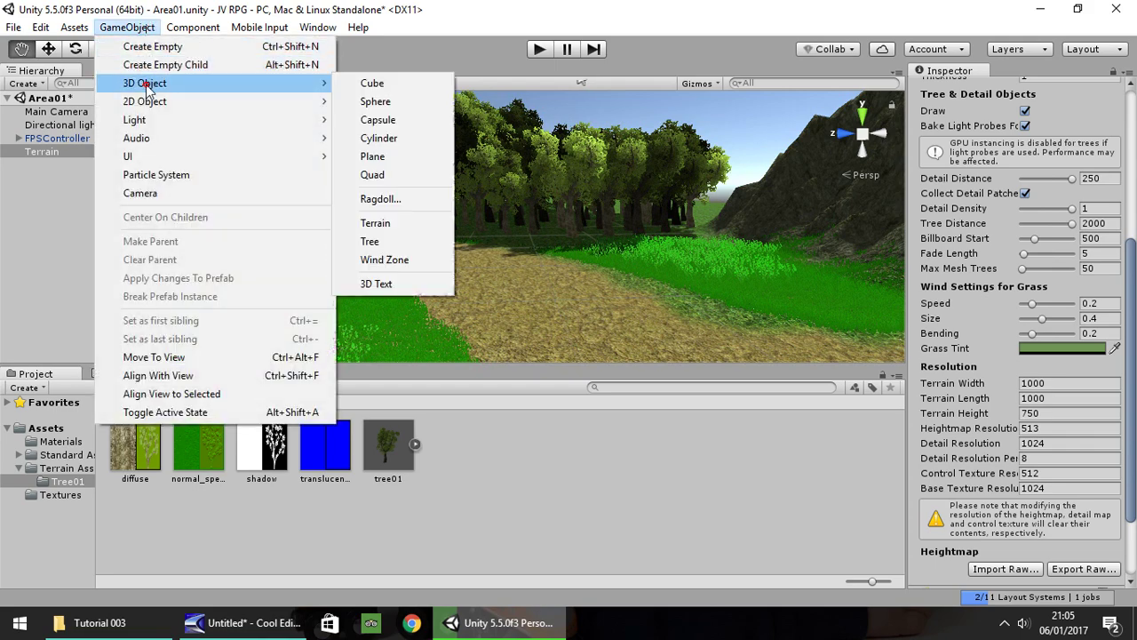
{"action": "left_click", "coordinate": [389, 260]}
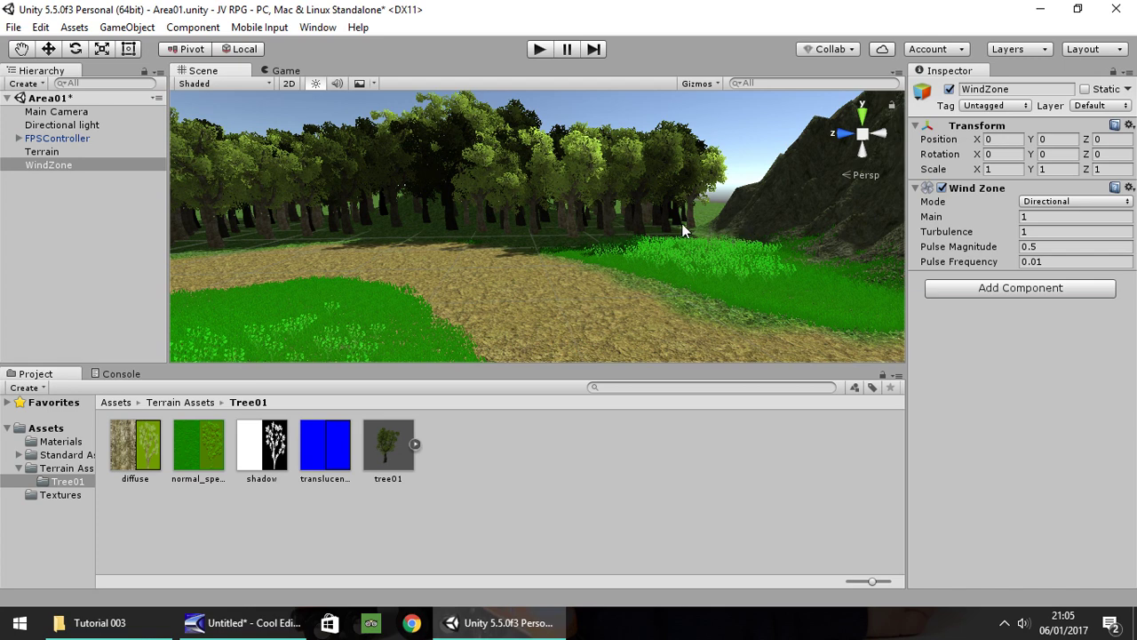
{"action": "left_click", "coordinate": [1040, 217]}
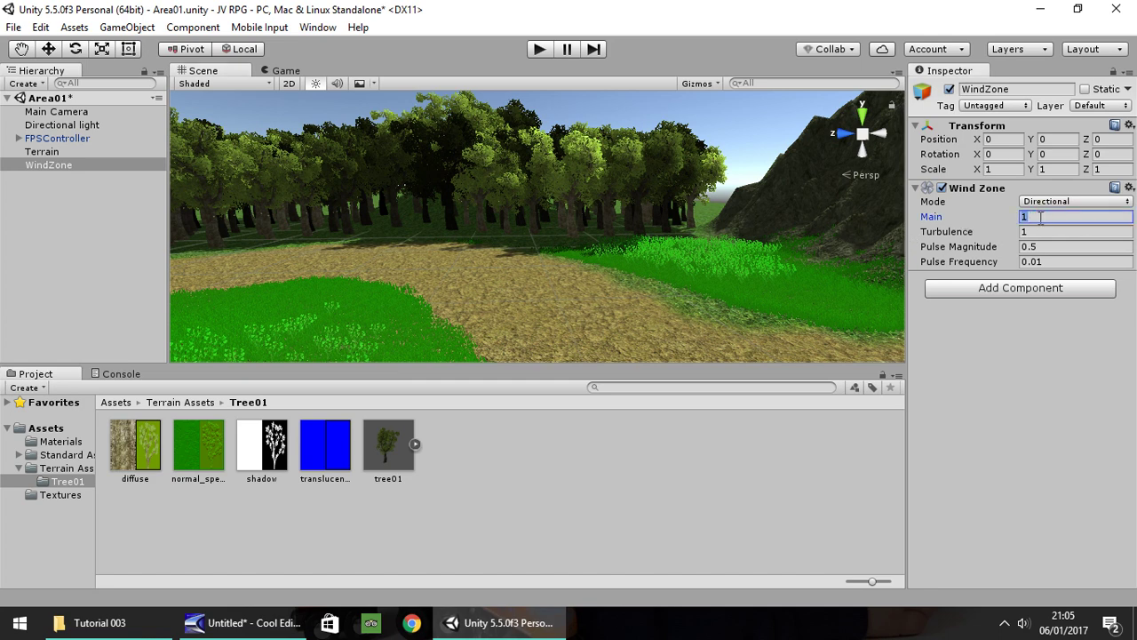
{"action": "type", "text": "0.5"}
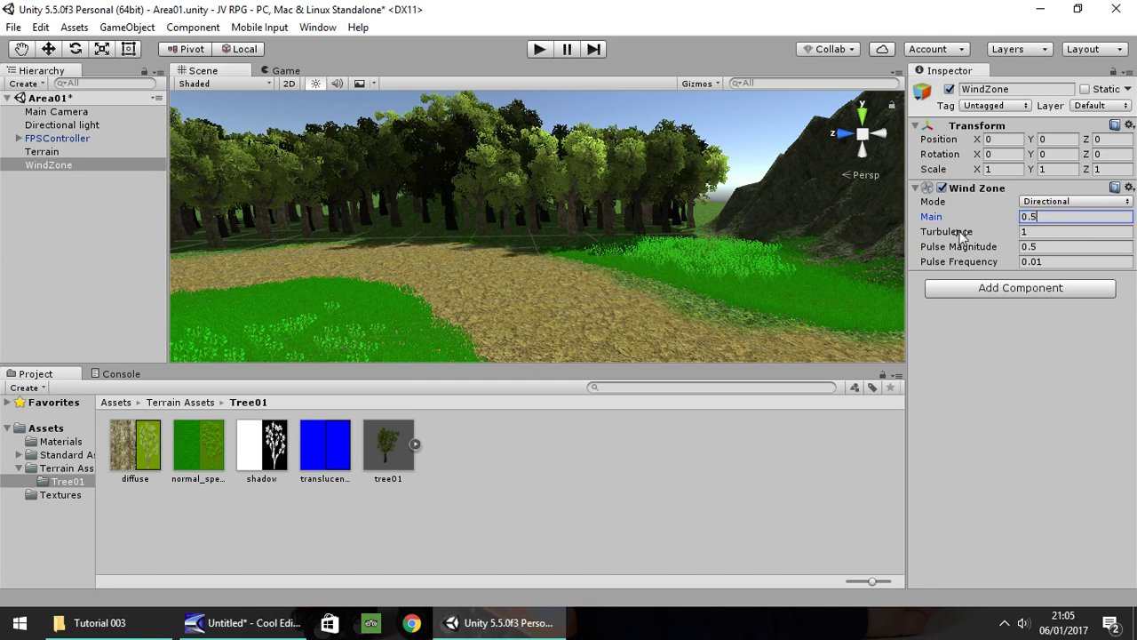
Set the Wind Zone's turbulence to 0.5, and play-test the scene towards the trees to check their wind motion
{"action": "left_click", "coordinate": [1041, 231]}
{"action": "type", "text": "0.5"}
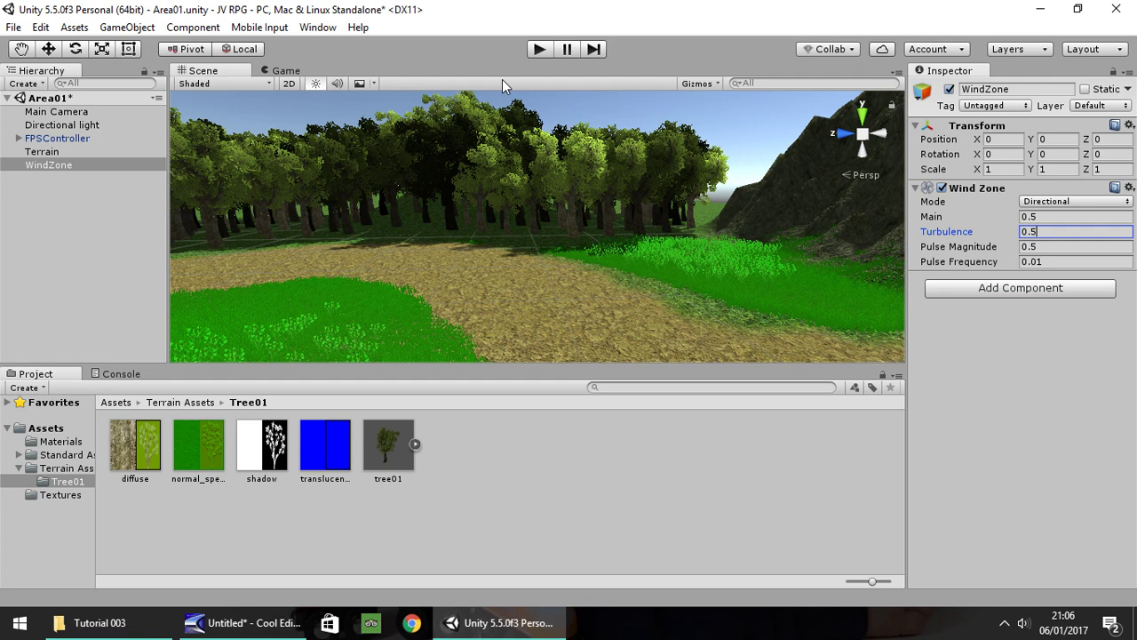
{"action": "left_click", "coordinate": [531, 52]}
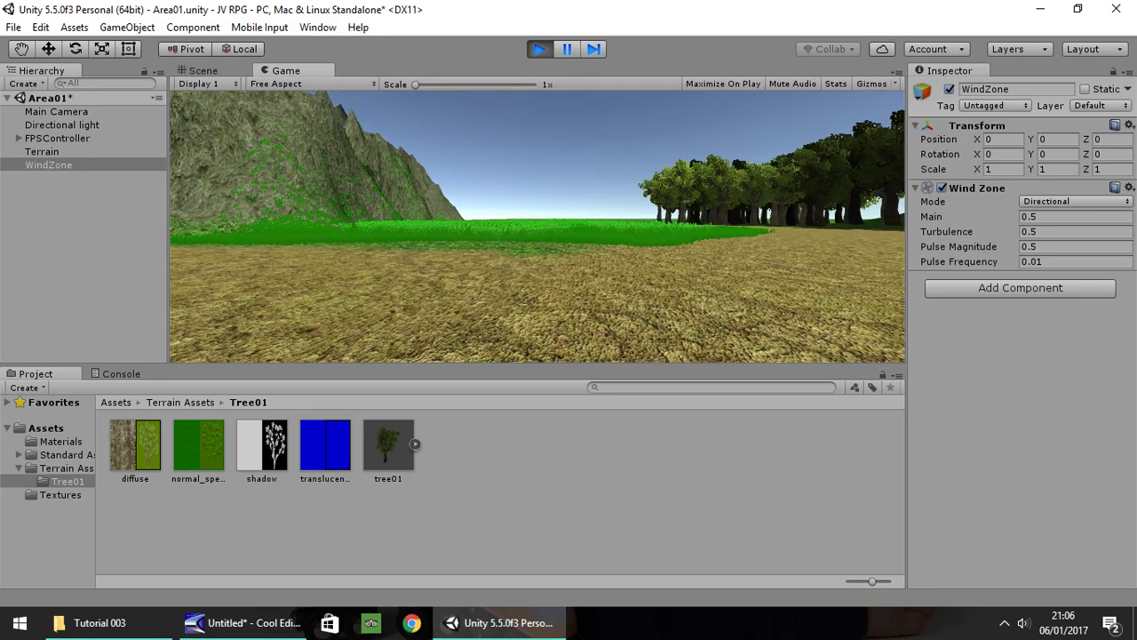
{"action": "key", "text": "w"}
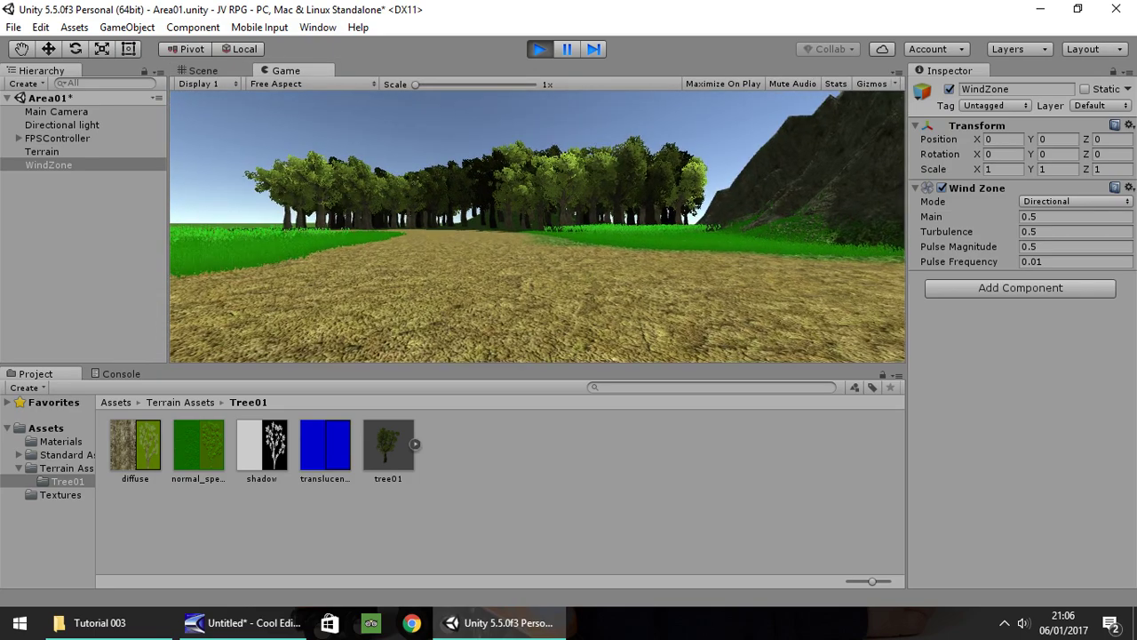
{"action": "key", "text": "w"}
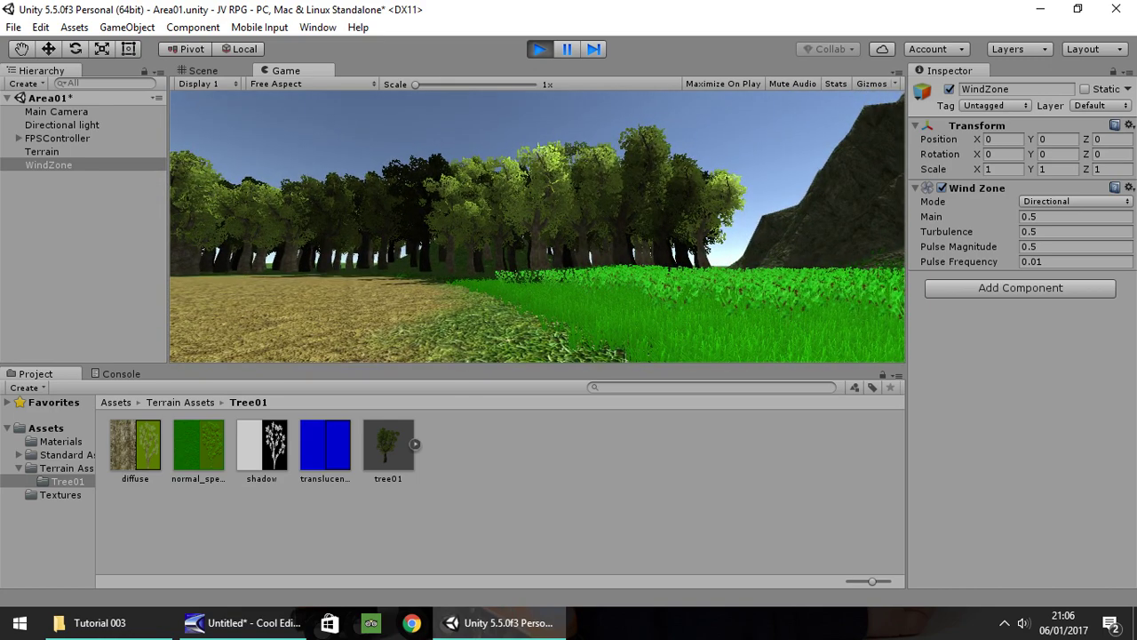
{"action": "key", "text": "ctrl+p"}
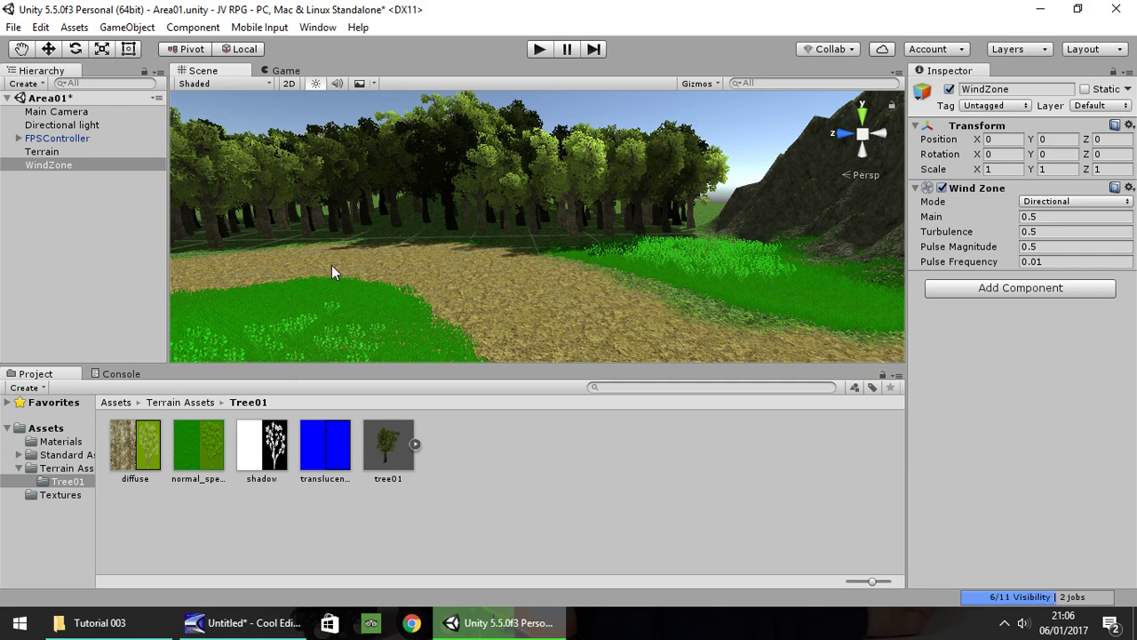
Change the directional light's colour to a strong orange, about hex FF9724
{"action": "right_click_drag", "start_coordinate": [332, 265], "coordinate": [615, 350]}
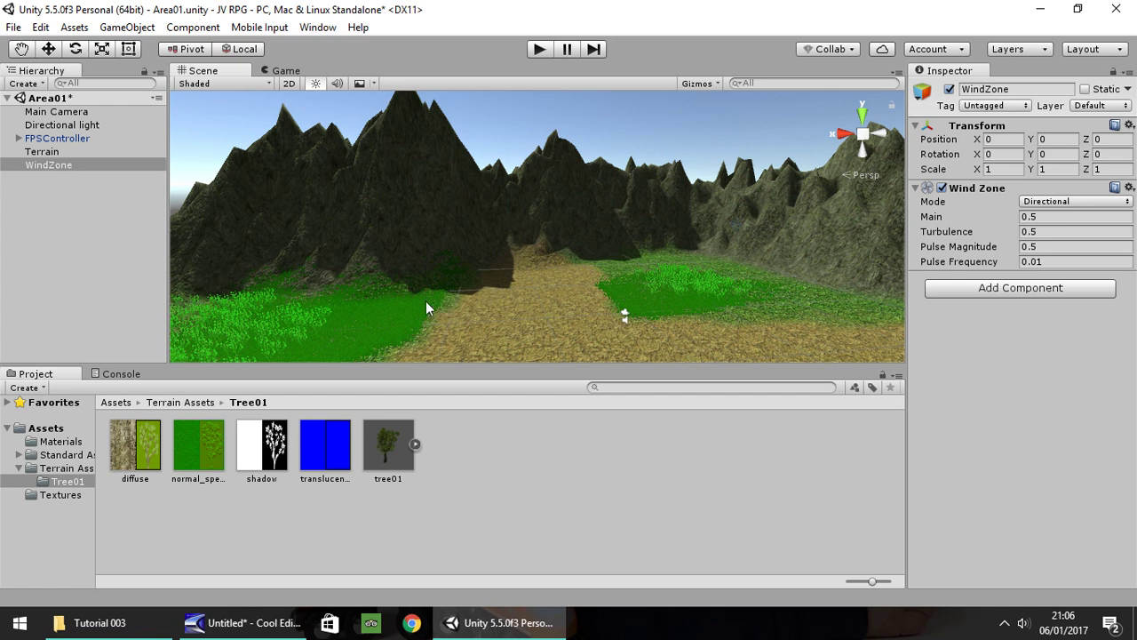
{"action": "left_click", "coordinate": [62, 125]}
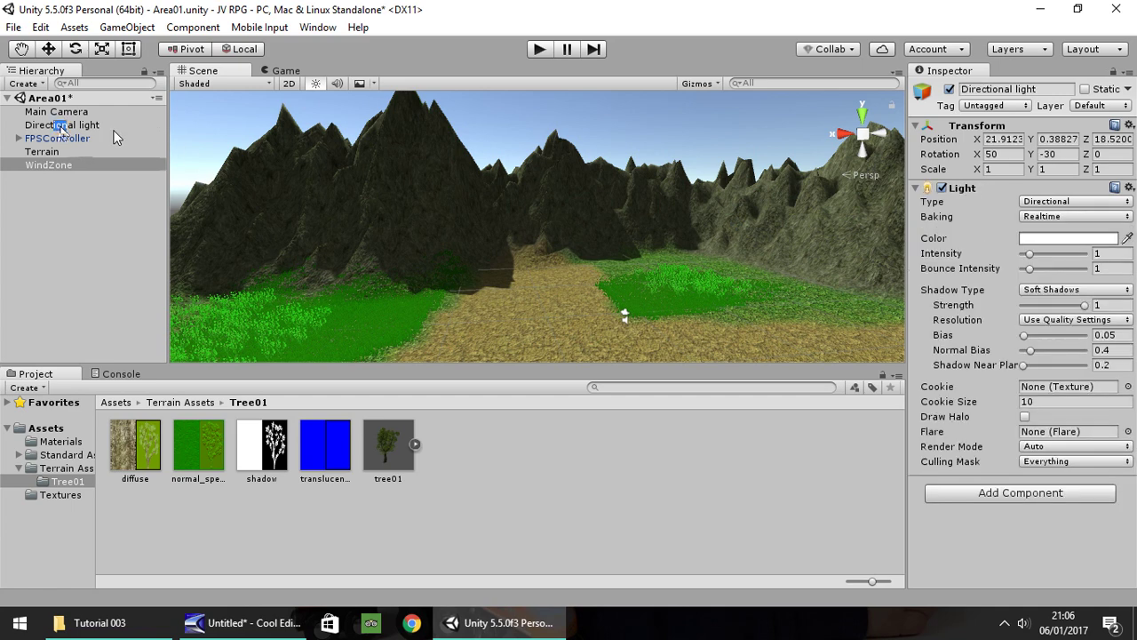
{"action": "left_click", "coordinate": [1039, 238]}
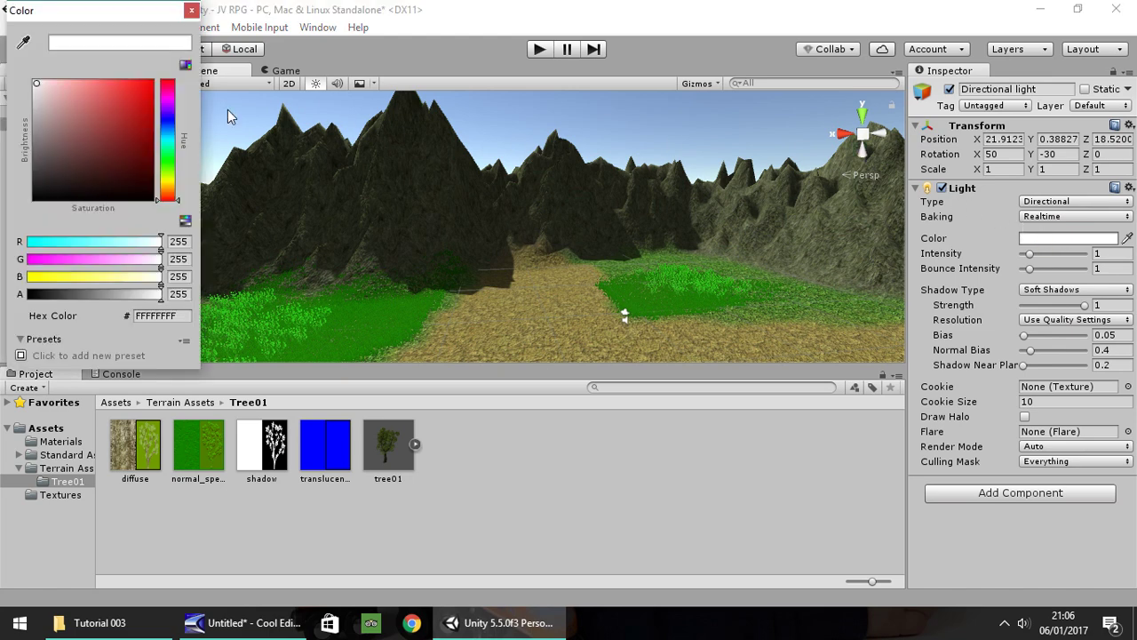
{"action": "left_click", "coordinate": [167, 186]}
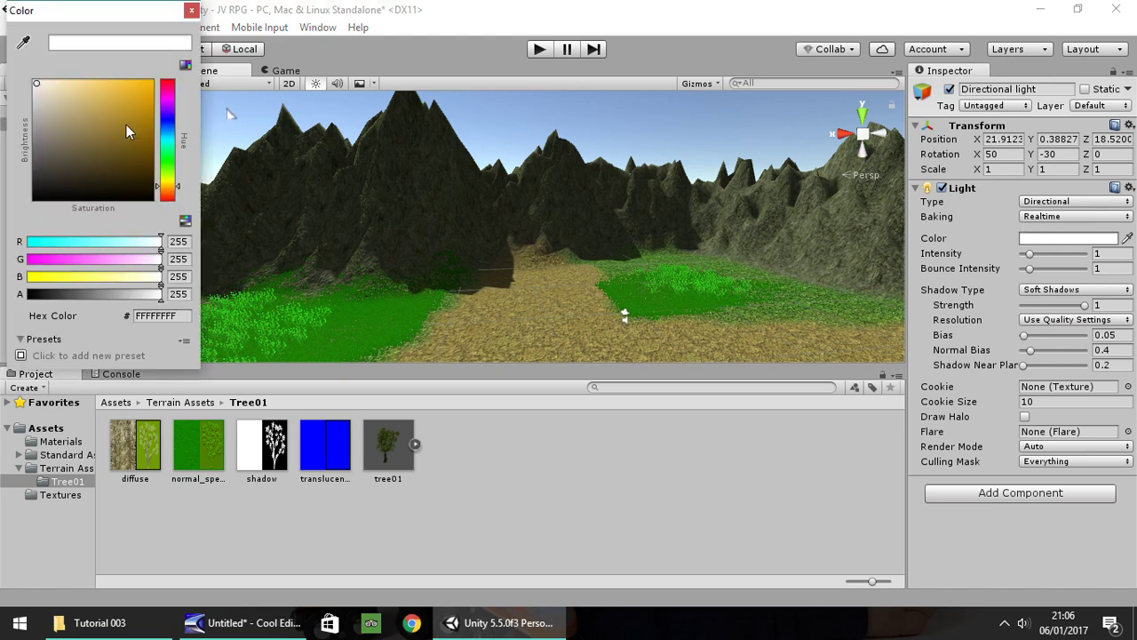
{"action": "left_click", "coordinate": [166, 189]}
{"action": "left_click_drag", "start_coordinate": [114, 89], "coordinate": [128, 82]}
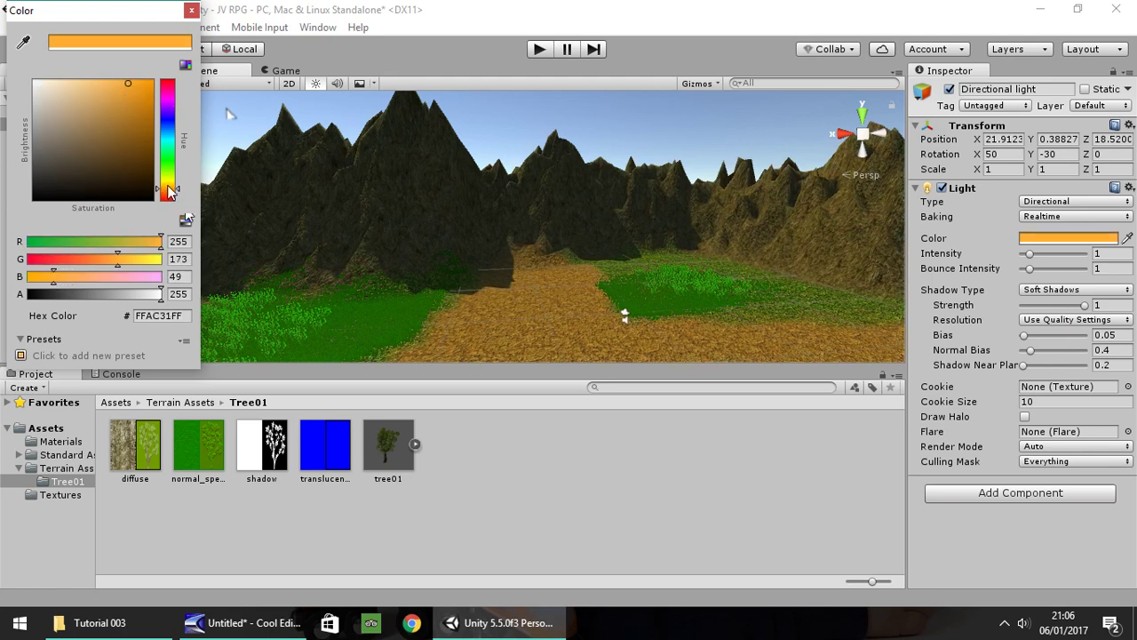
{"action": "left_click_drag", "start_coordinate": [168, 188], "coordinate": [168, 190]}
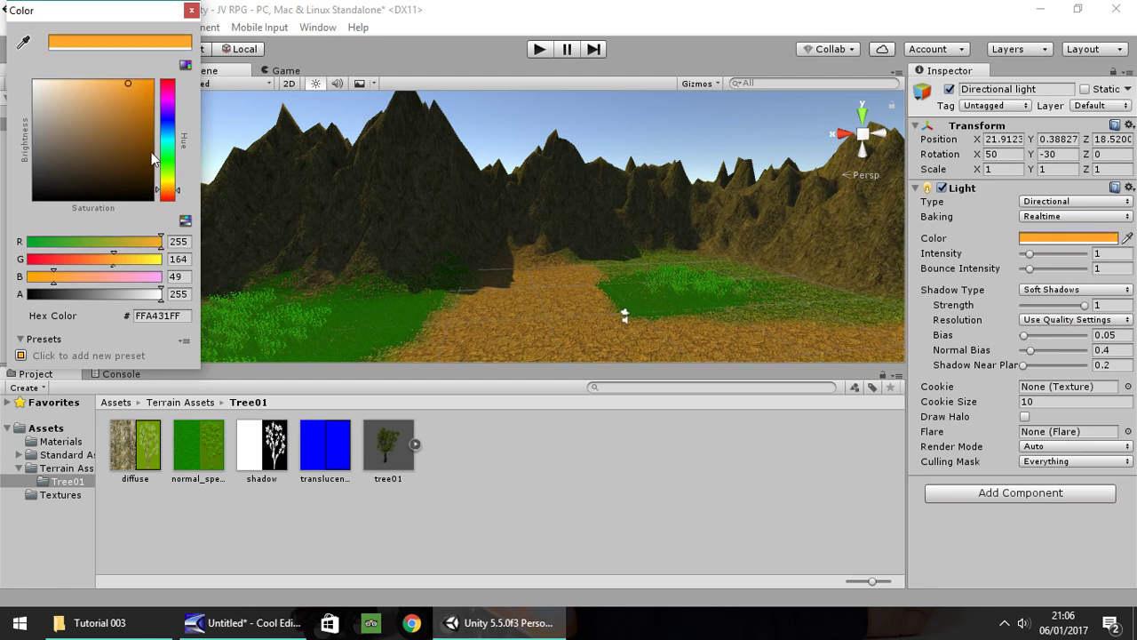
{"action": "left_click", "coordinate": [134, 81]}
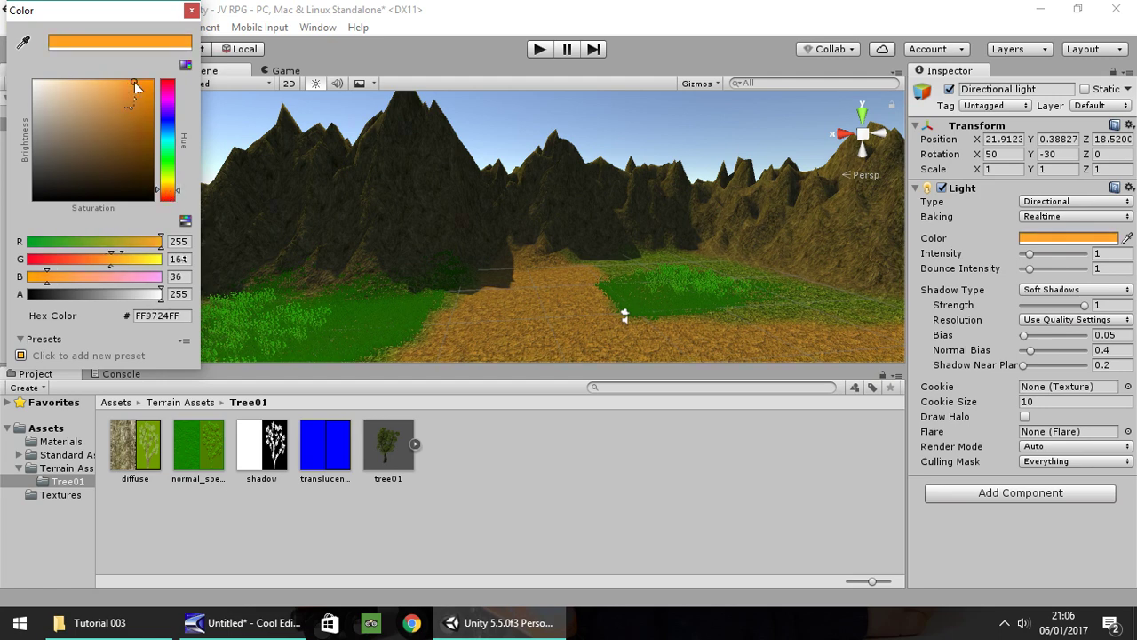
Set the directional light's soft shadow strength to 0.85
{"action": "left_click", "coordinate": [1085, 305]}
{"action": "left_click", "coordinate": [1108, 305]}
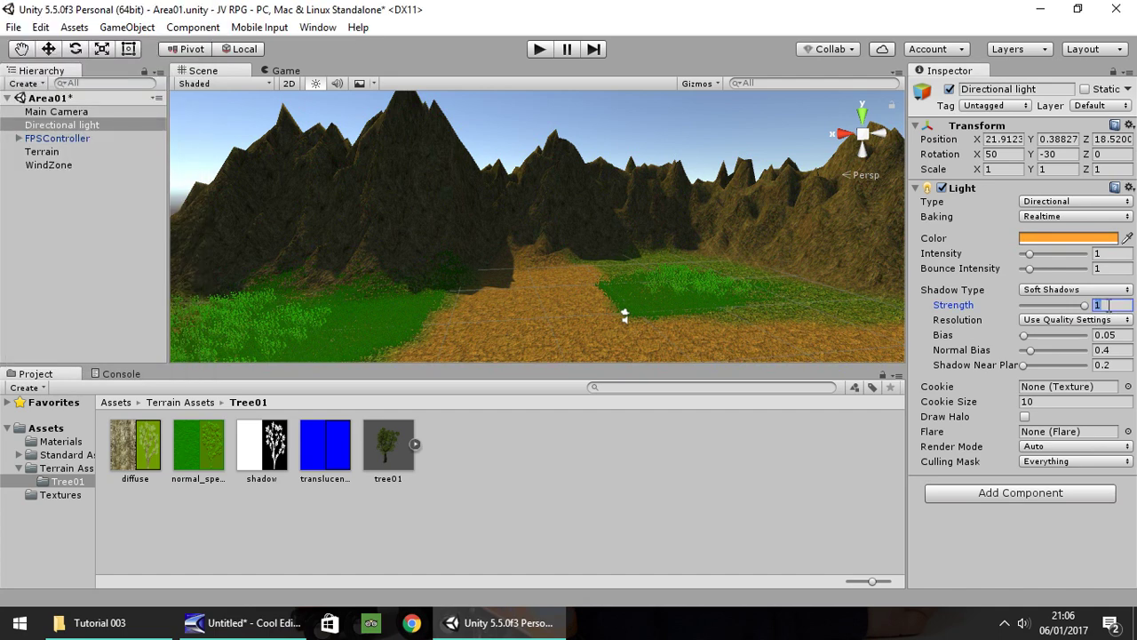
{"action": "type", "text": "0"}
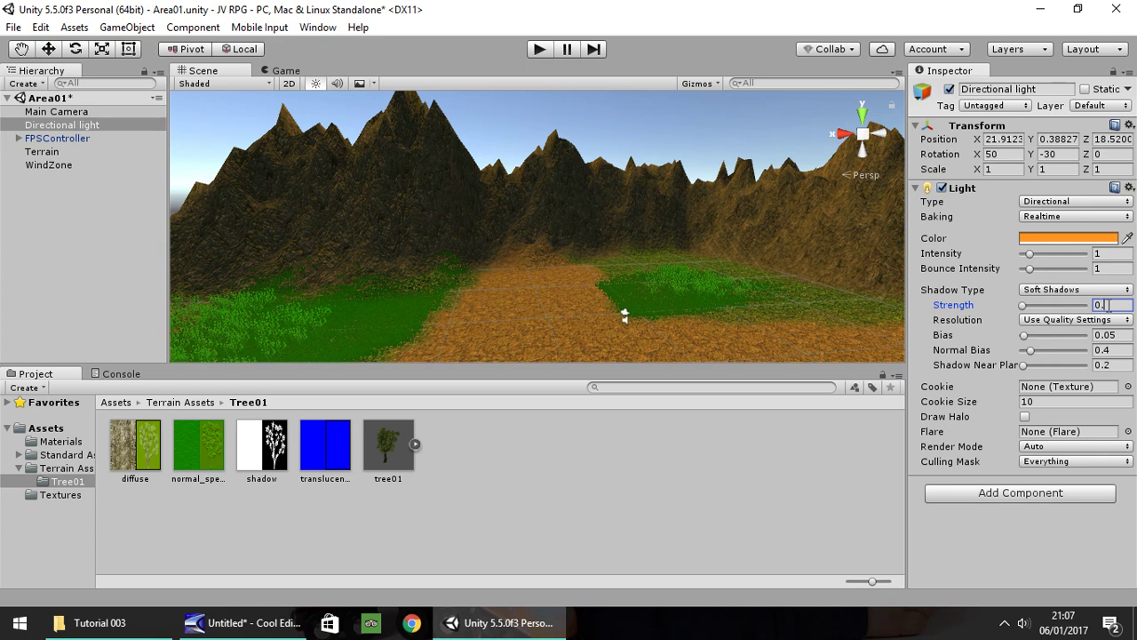
{"action": "type", "text": ".85"}
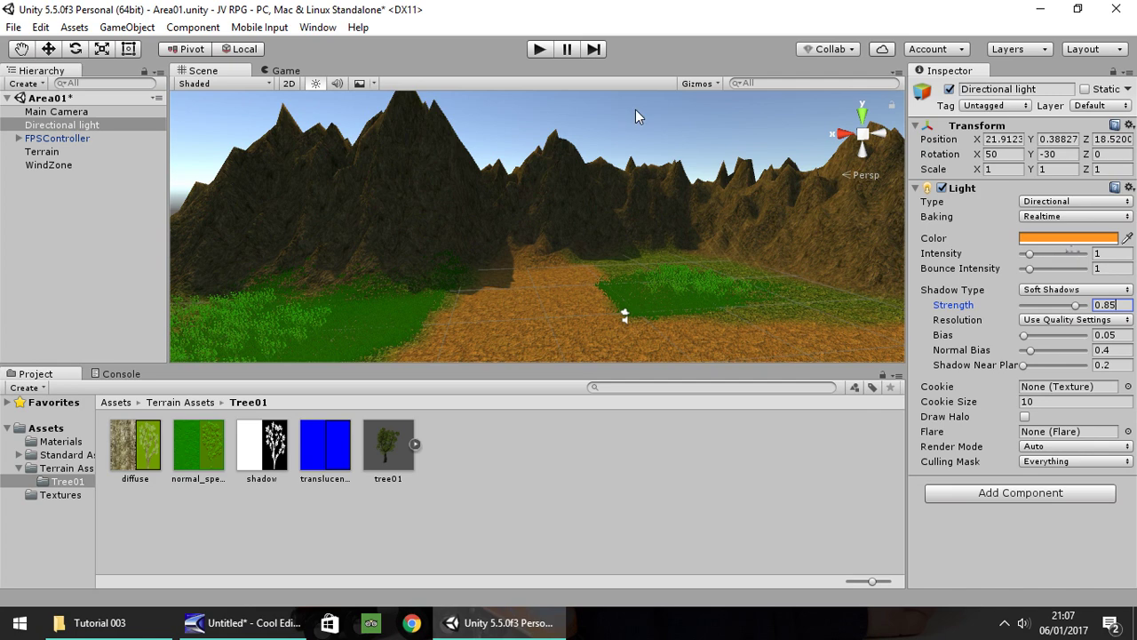
Open the scene's Lighting settings and set the ambient colour to dark blue, hex 1C2D51
{"action": "left_click", "coordinate": [318, 27]}
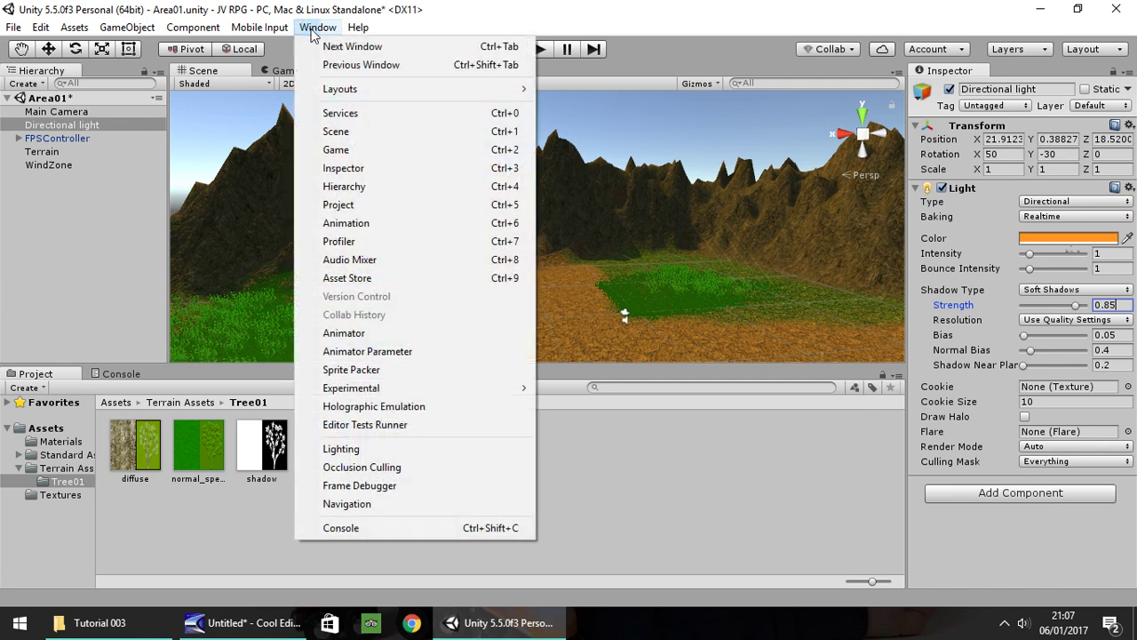
{"action": "left_click", "coordinate": [353, 450]}
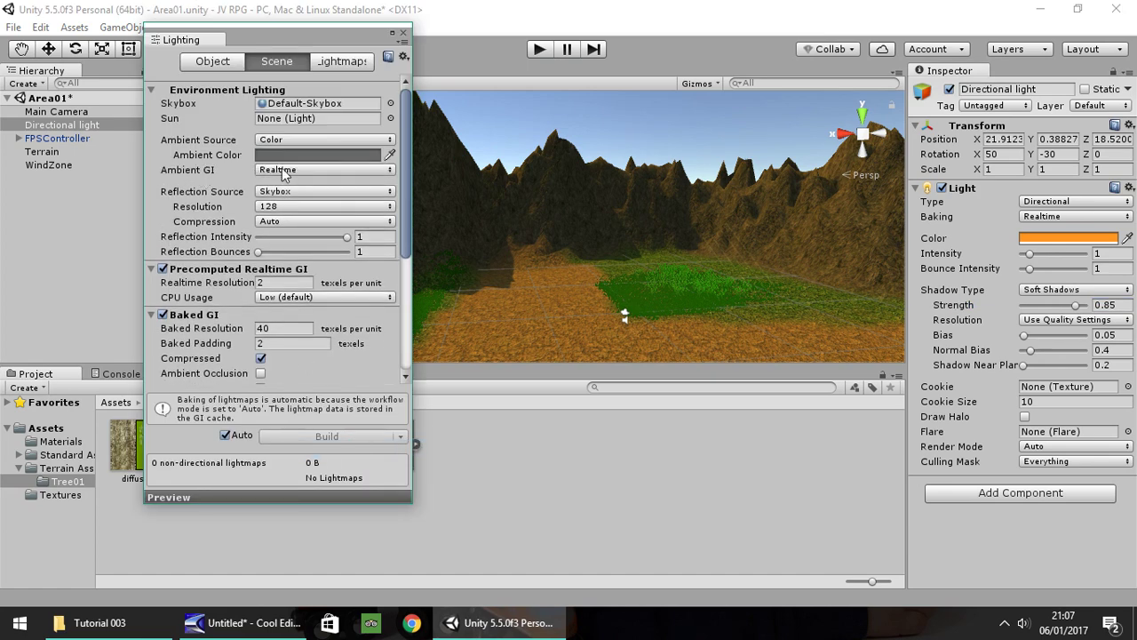
{"action": "left_click", "coordinate": [357, 154]}
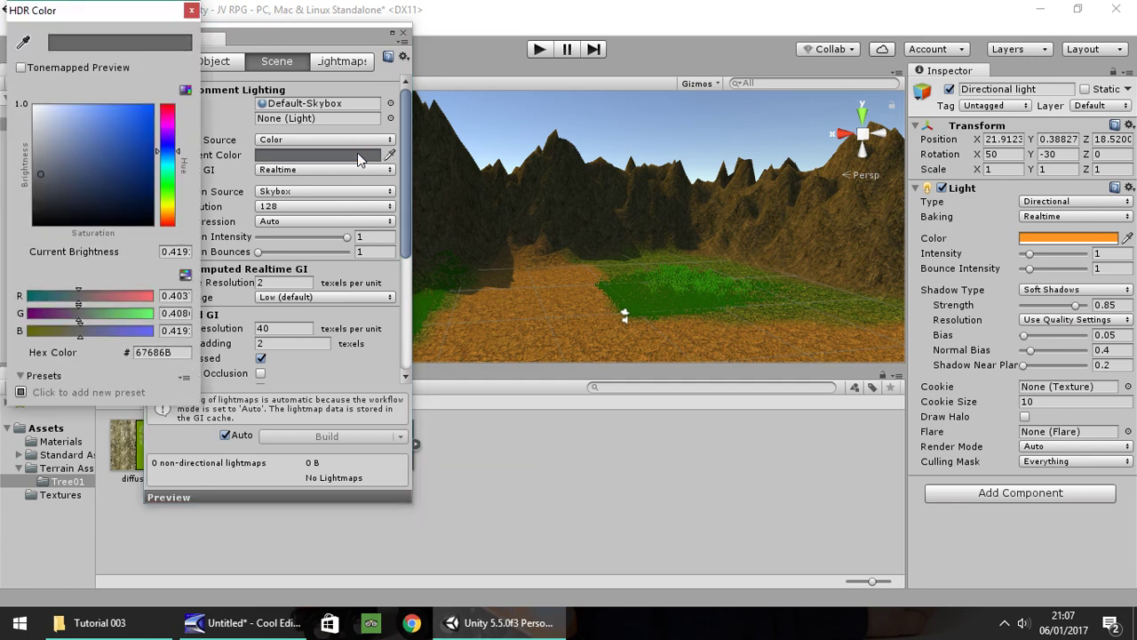
{"action": "left_click", "coordinate": [111, 186]}
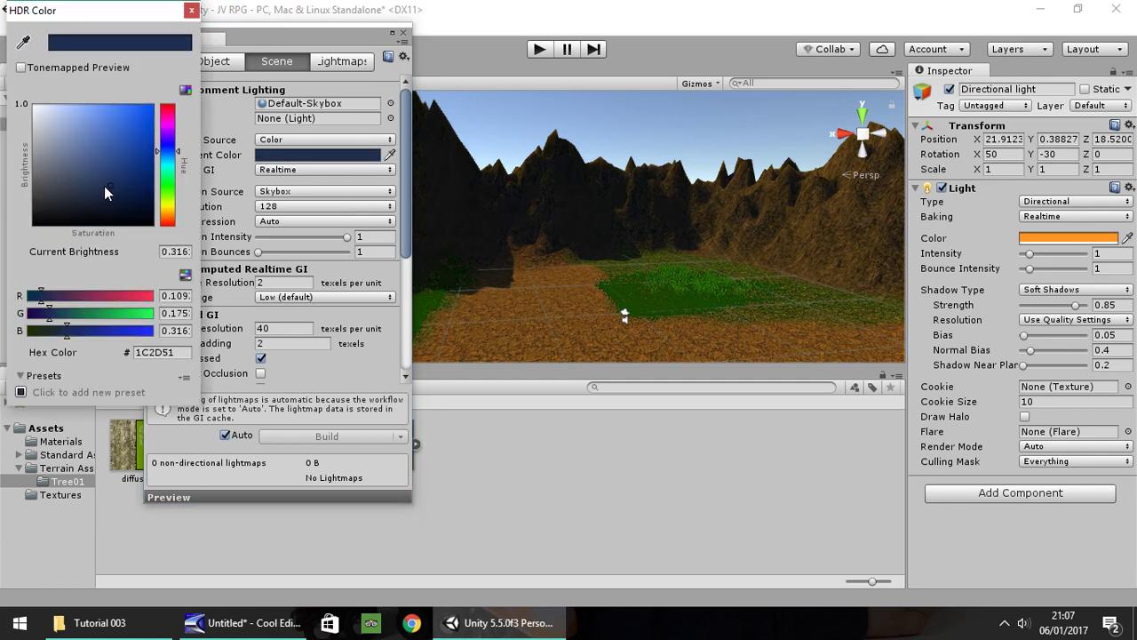
{"action": "left_click", "coordinate": [190, 12]}
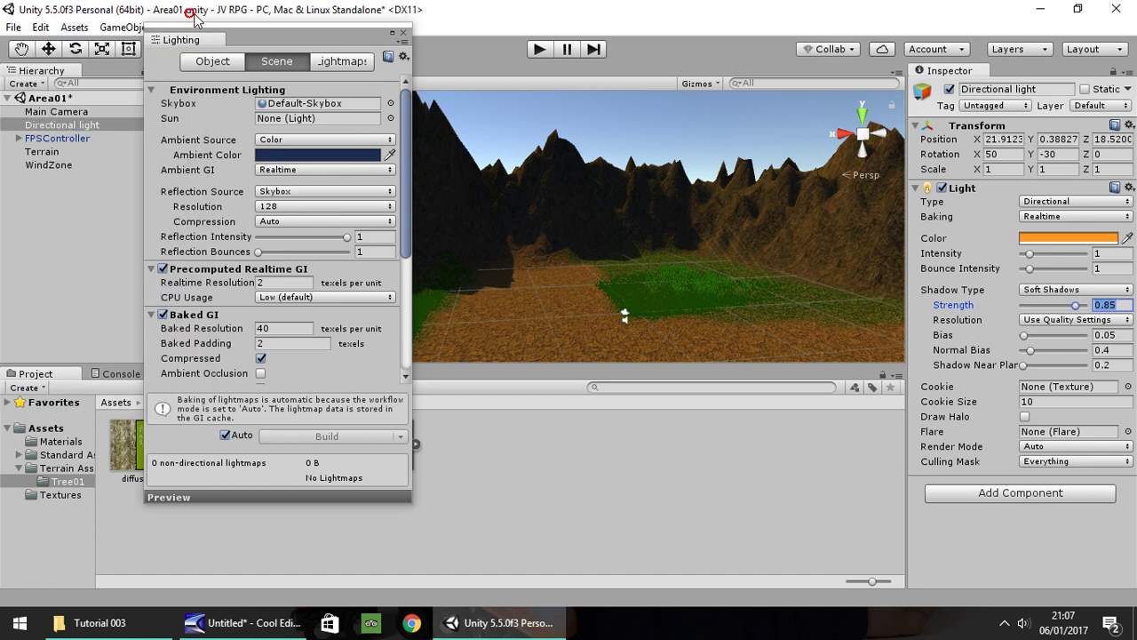
Keep Color as the ambient source, disable Precomputed Realtime GI and Baked GI, and close the Lighting settings
{"action": "left_click", "coordinate": [370, 172]}
{"action": "left_click", "coordinate": [373, 169]}
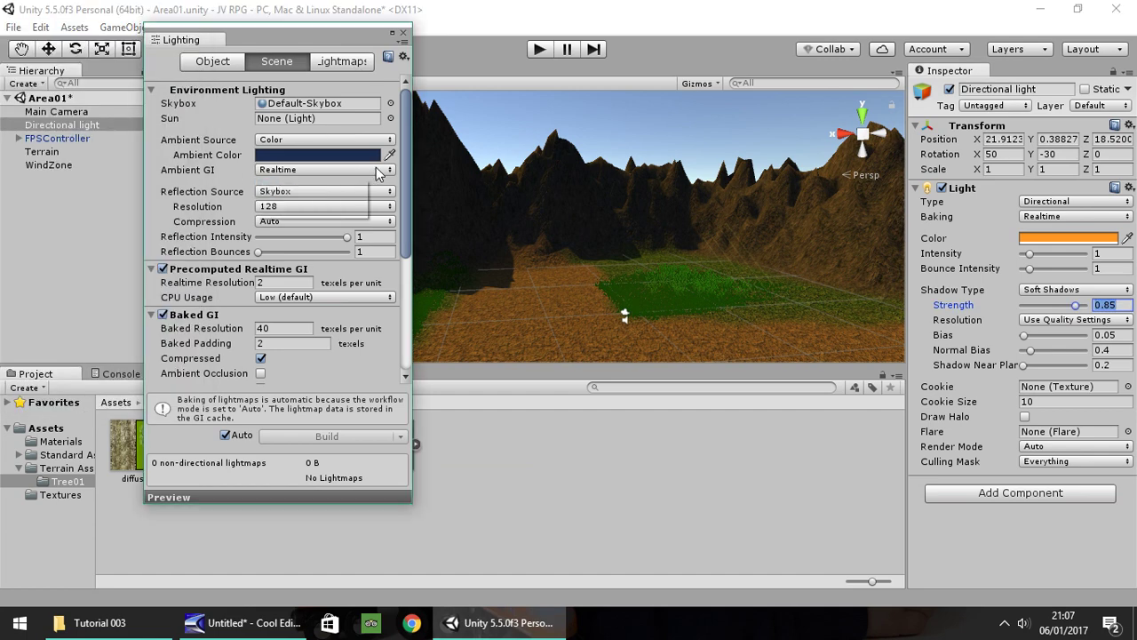
{"action": "left_click", "coordinate": [375, 170]}
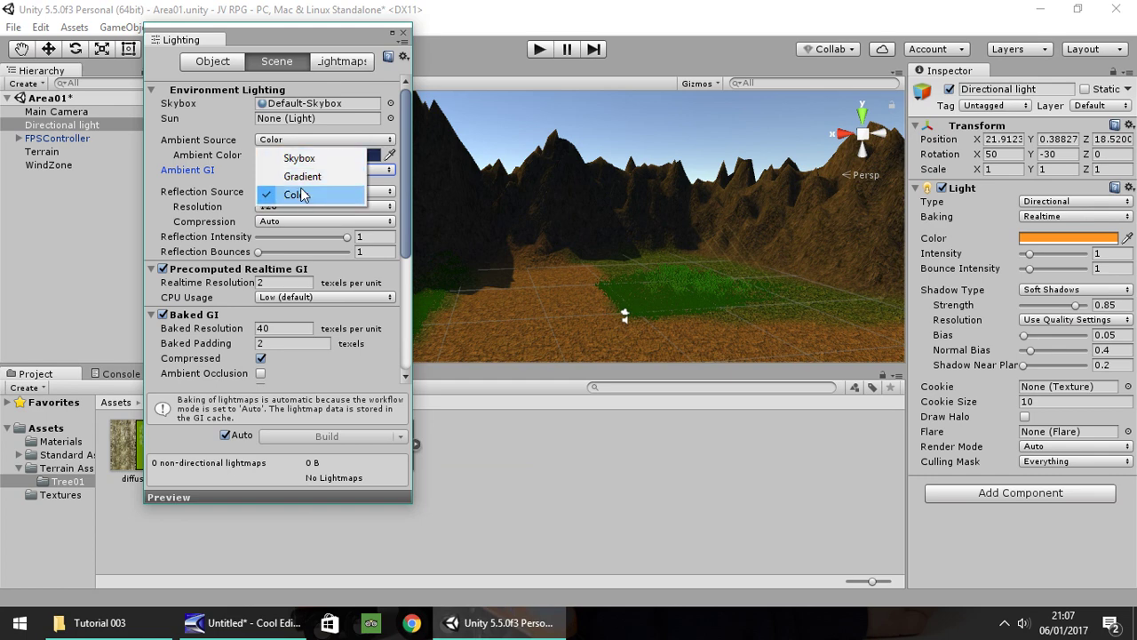
{"action": "left_click", "coordinate": [298, 193]}
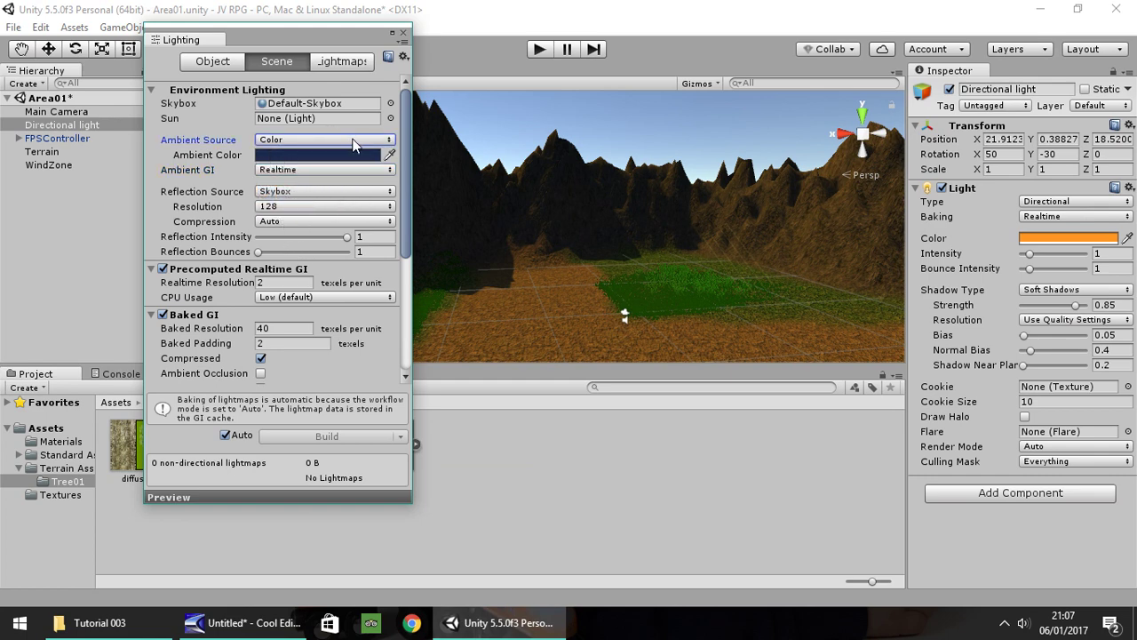
{"action": "left_click", "coordinate": [163, 268]}
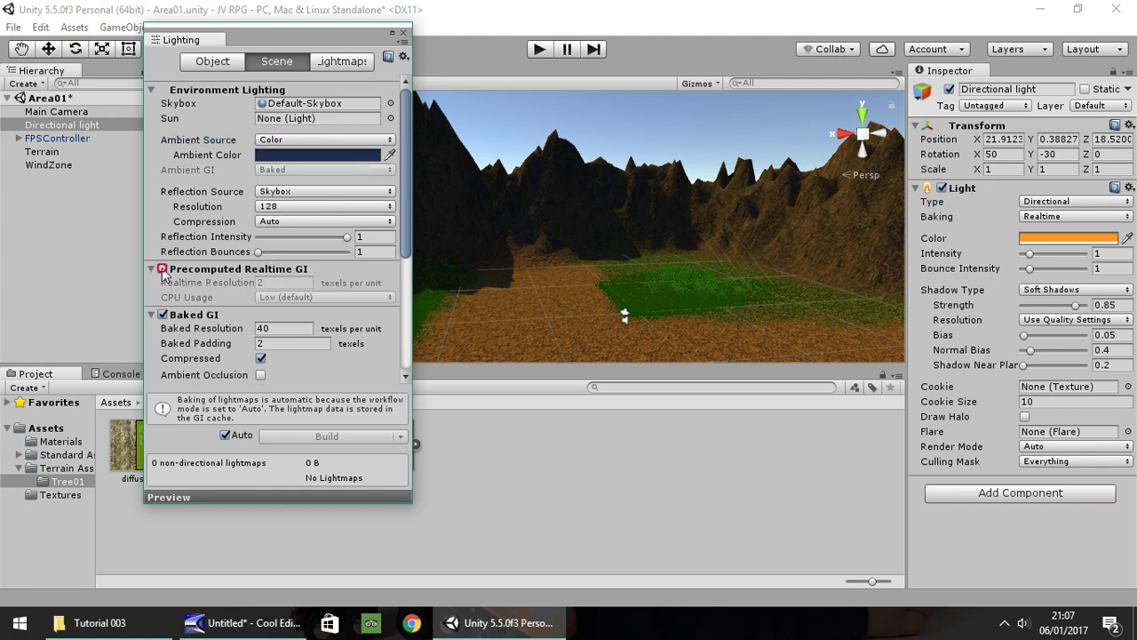
{"action": "left_click", "coordinate": [164, 315]}
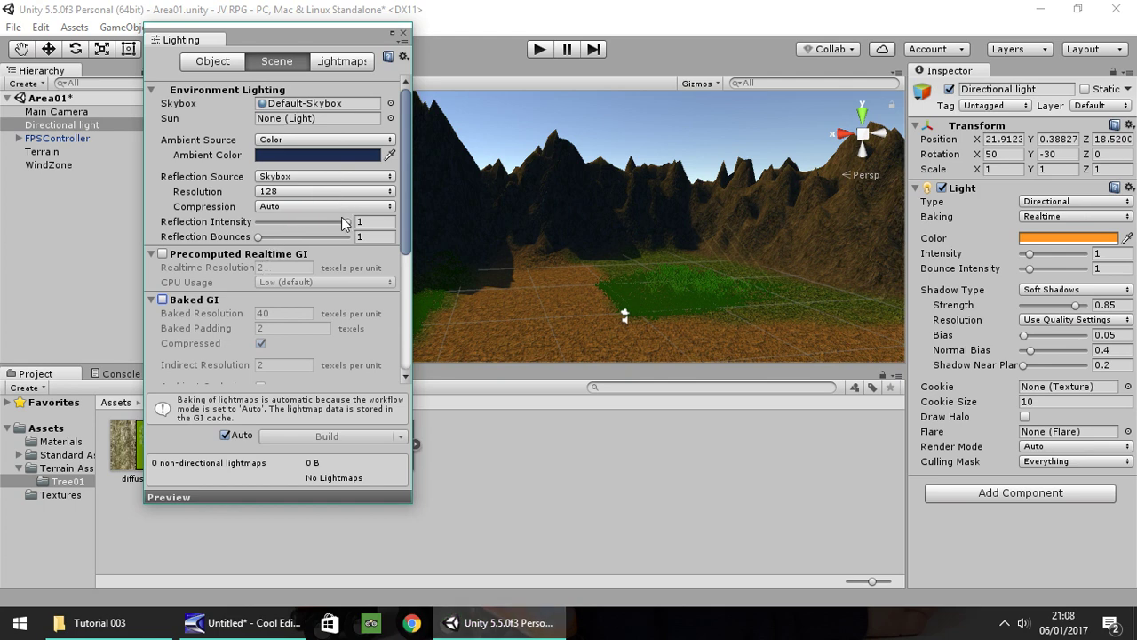
{"action": "left_click", "coordinate": [403, 32]}
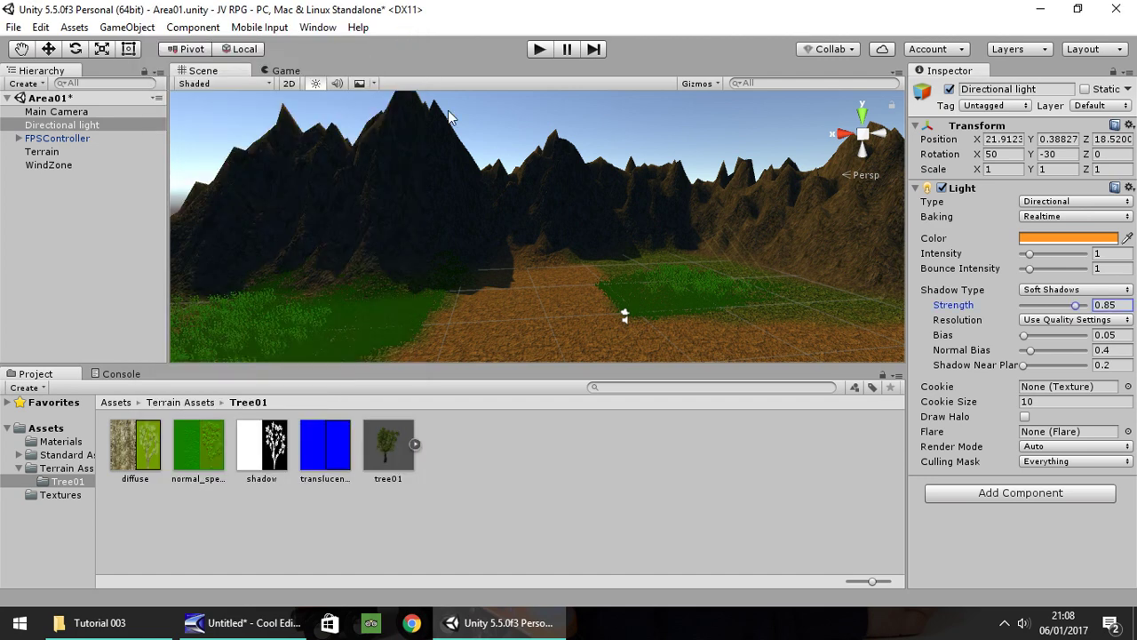
Play-test the scene to check the orange light and blue ambient colour on the path, trees and mountains, and stop play mode
{"action": "left_click", "coordinate": [539, 51]}
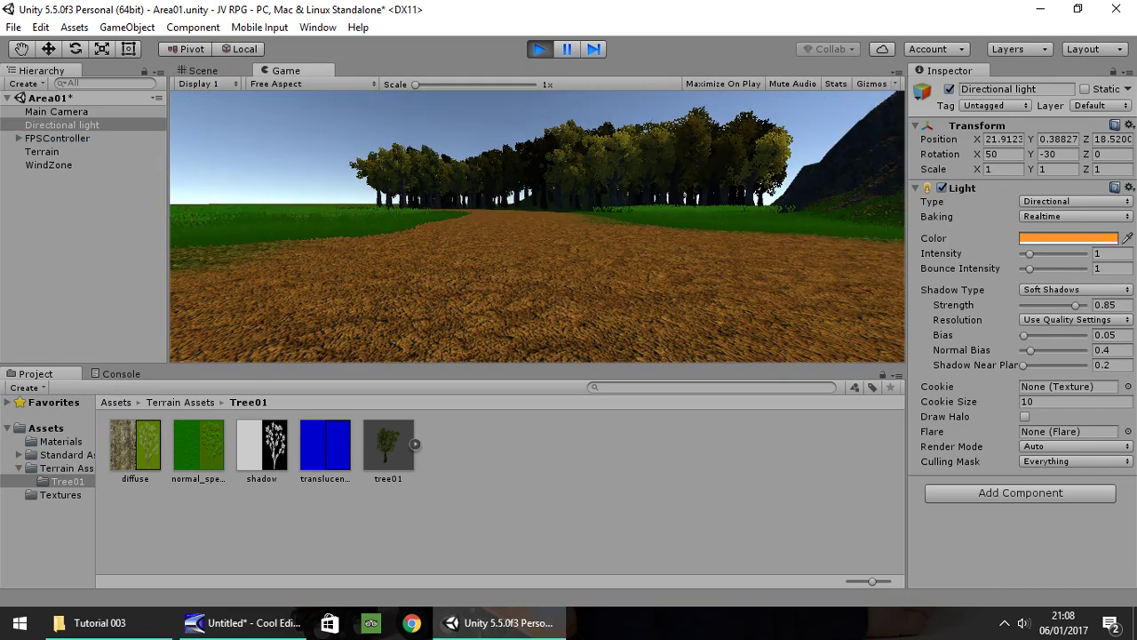
{"action": "key", "text": "w"}
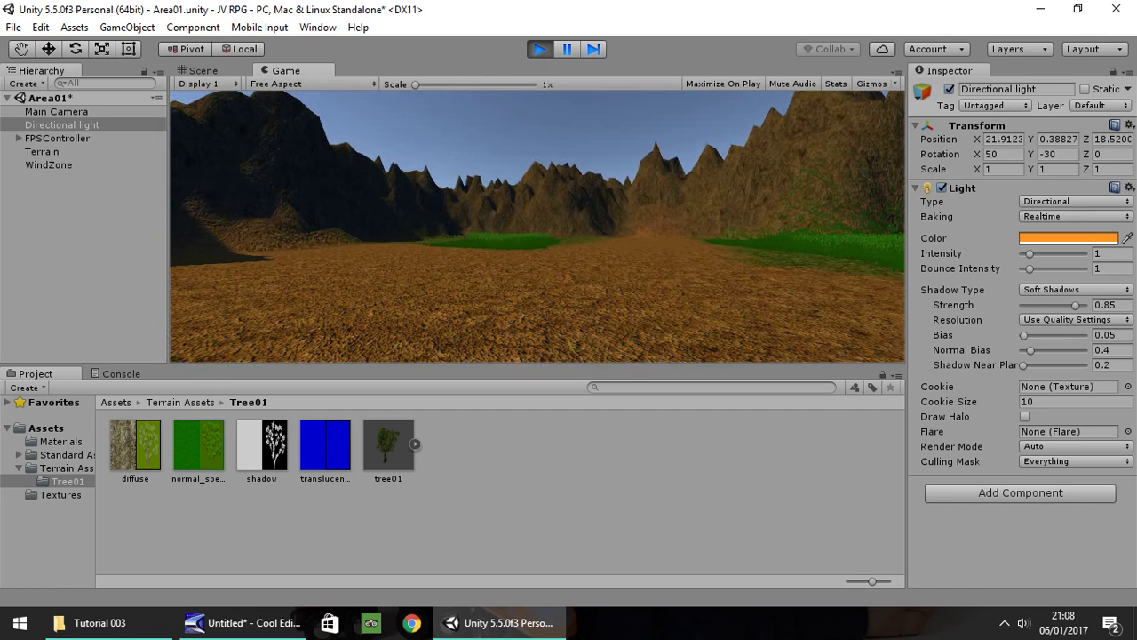
{"action": "key", "text": "ctrl+p"}
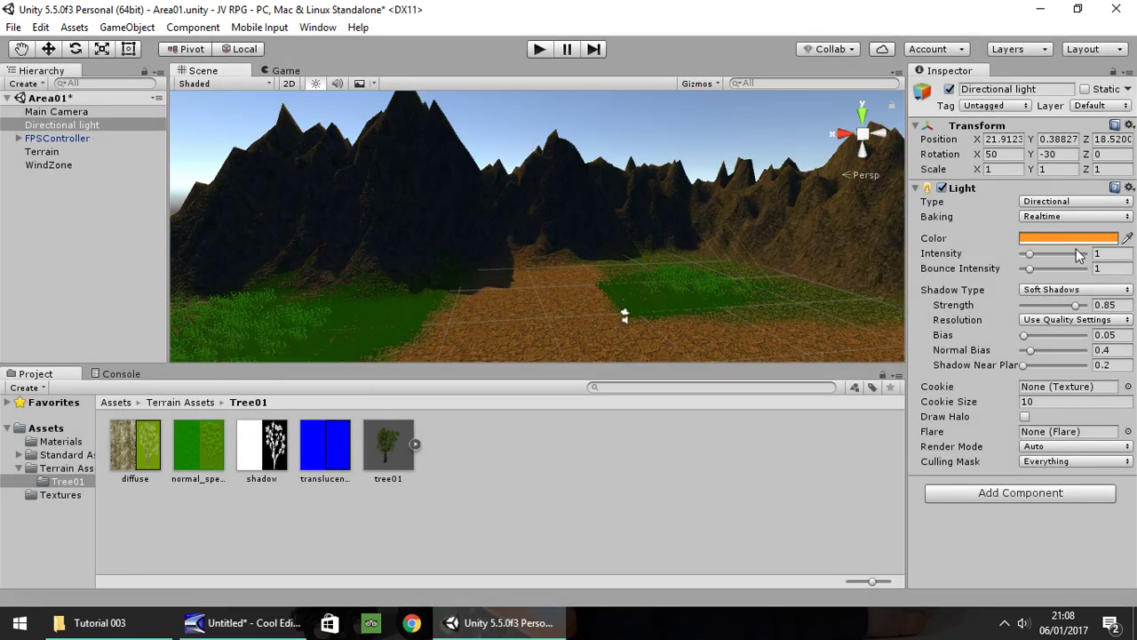
Soften the directional light's colour to pale orange, hex FFD9AE, and look over the path, grass and mountains in the scene
{"action": "left_click", "coordinate": [1068, 238]}
{"action": "mouse_move", "coordinate": [81, 83]}
{"action": "left_mouse_down"}
{"action": "mouse_move", "coordinate": [95, 87]}
{"action": "mouse_move", "coordinate": [73, 78]}
{"action": "left_mouse_up"}
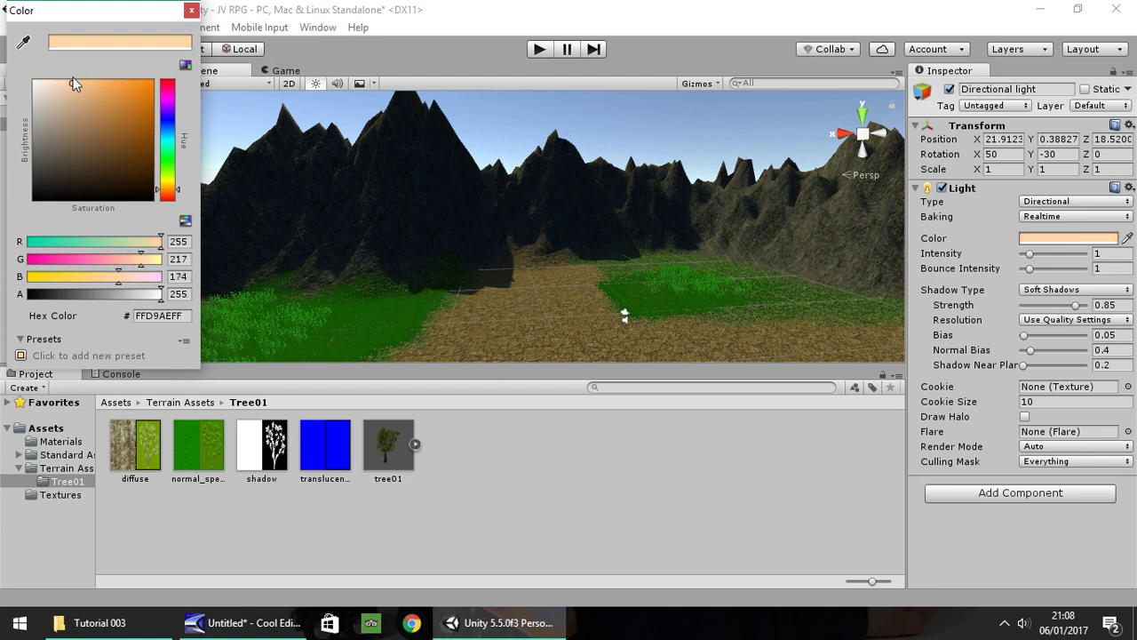
{"action": "left_click", "coordinate": [191, 10]}
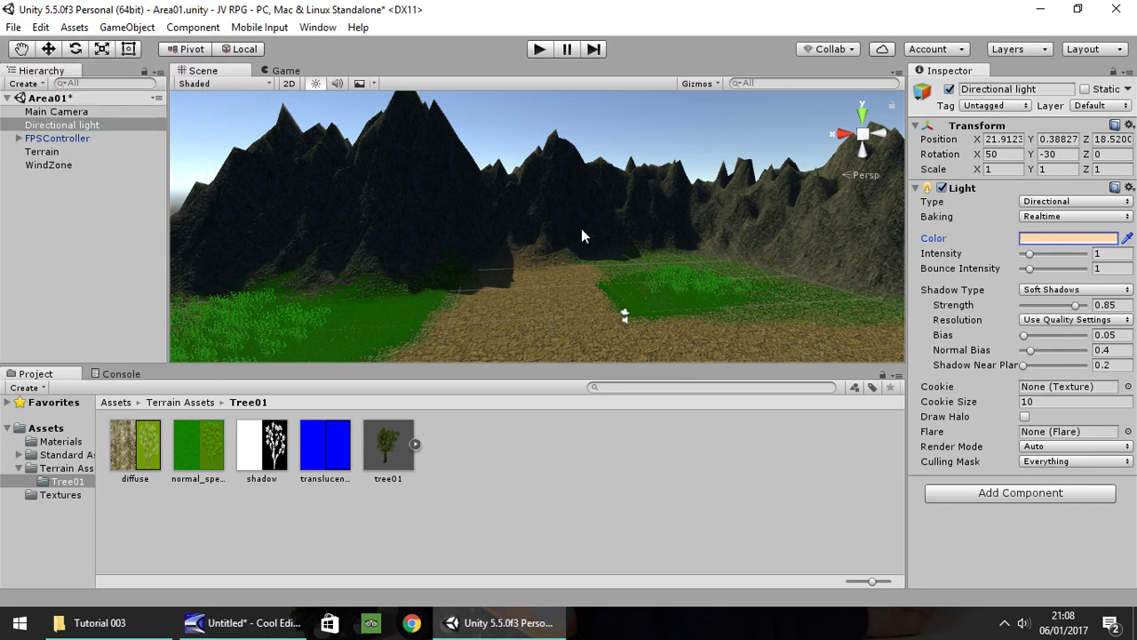
{"action": "right_click_drag", "start_coordinate": [577, 236], "coordinate": [933, 271]}
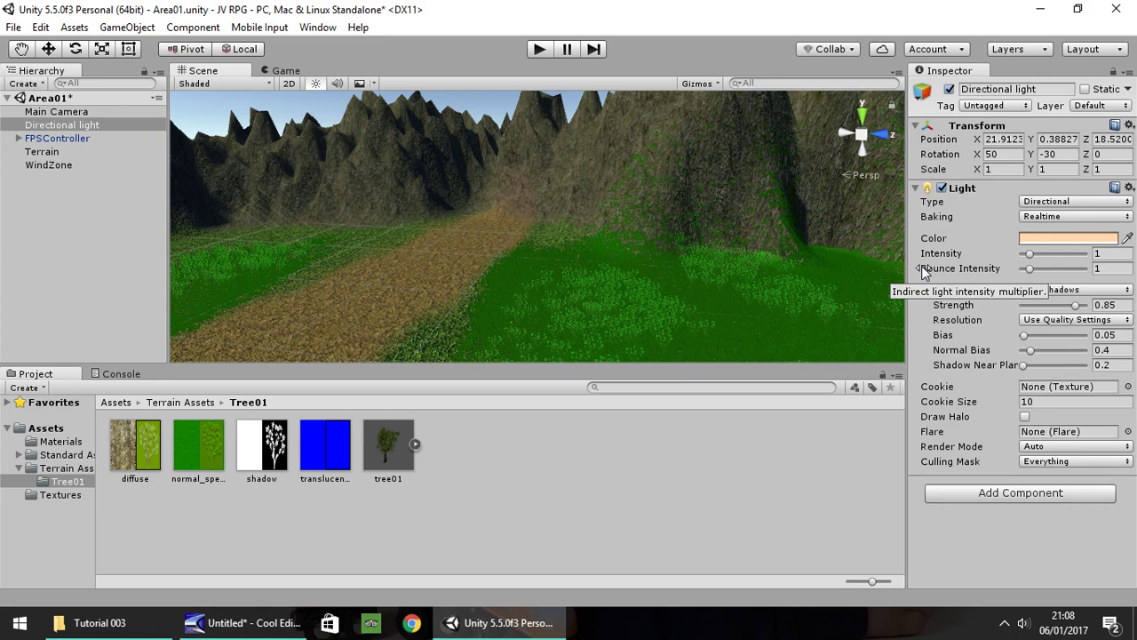
{"action": "left_click_drag", "start_coordinate": [703, 229], "coordinate": [585, 286], "text": "alt"}
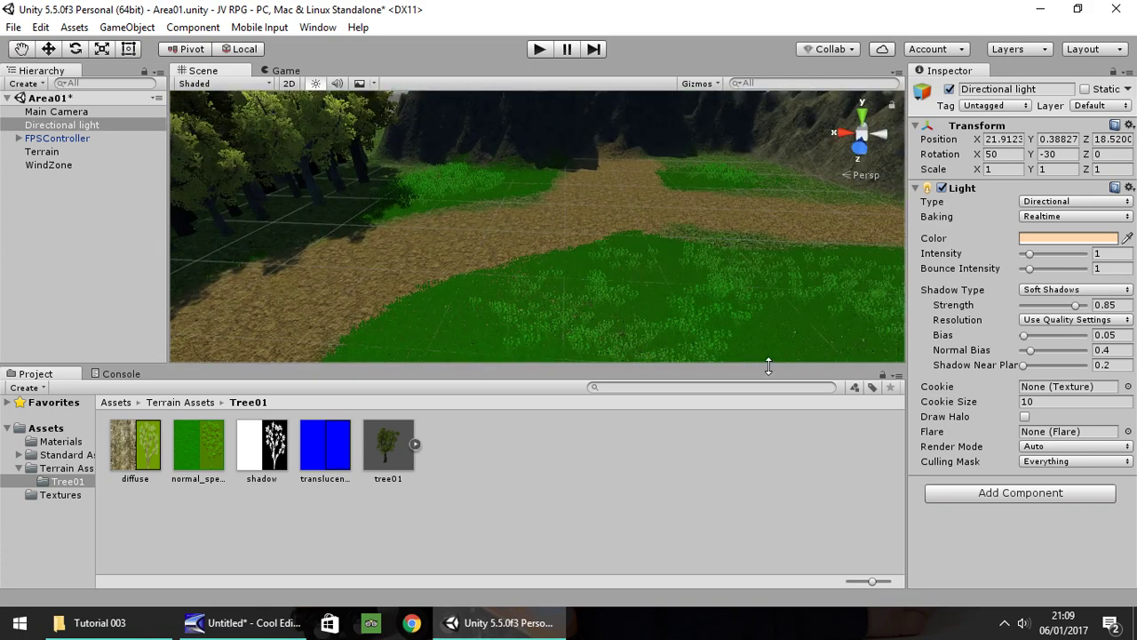